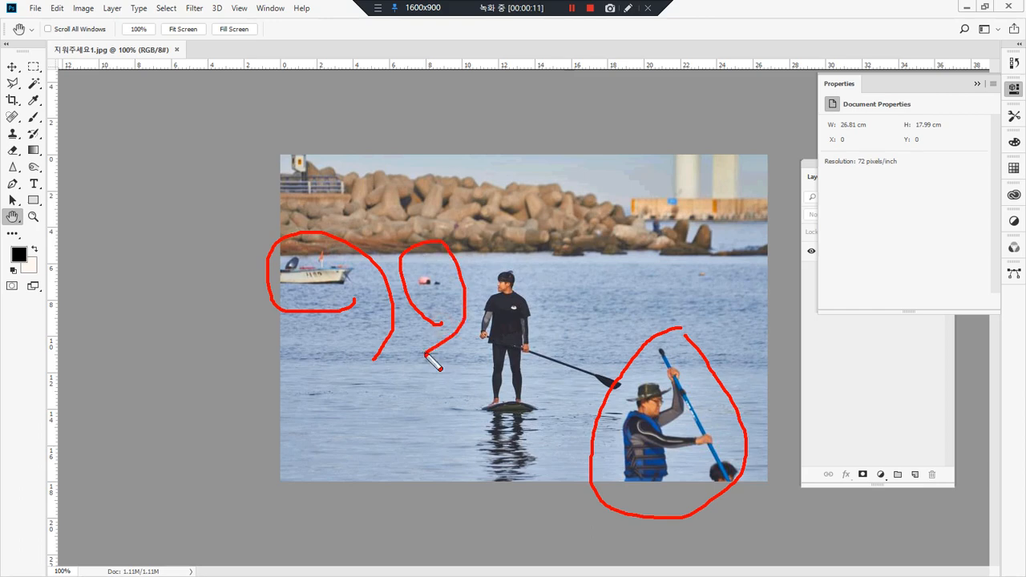
Step: Activate the Clone Stamp tool for retouching the photo
key(Escape)
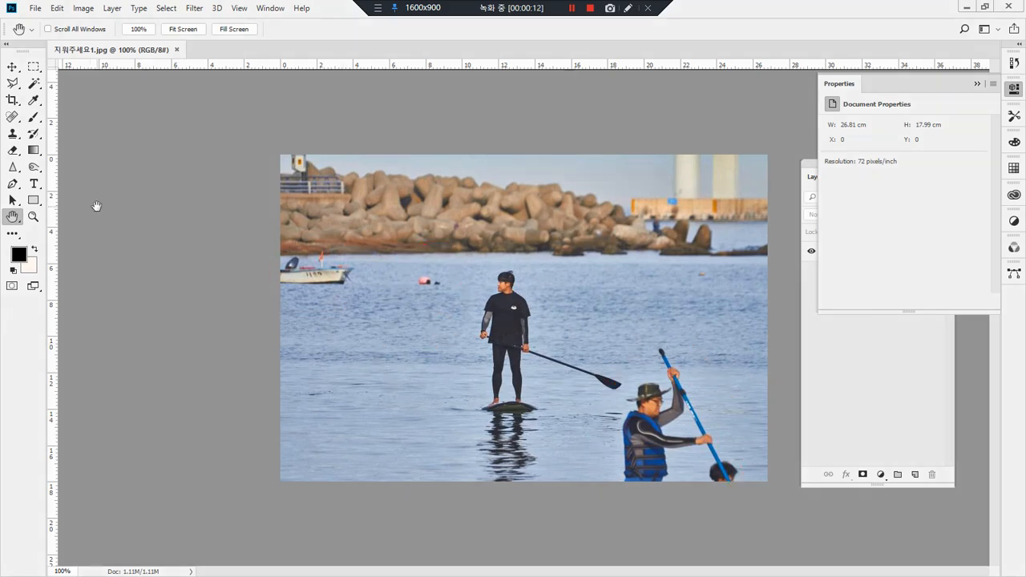
click(13, 136)
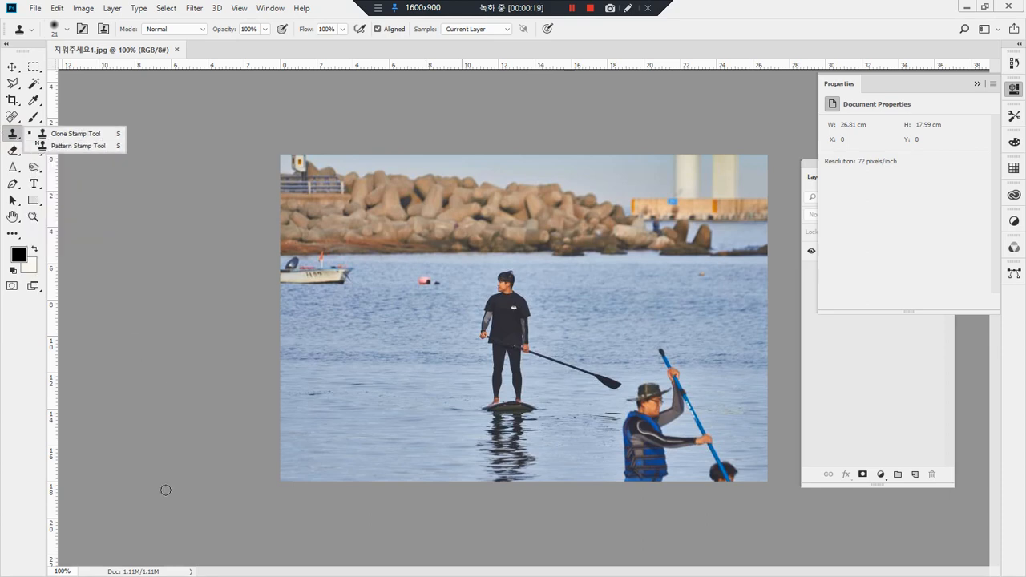
click(88, 137)
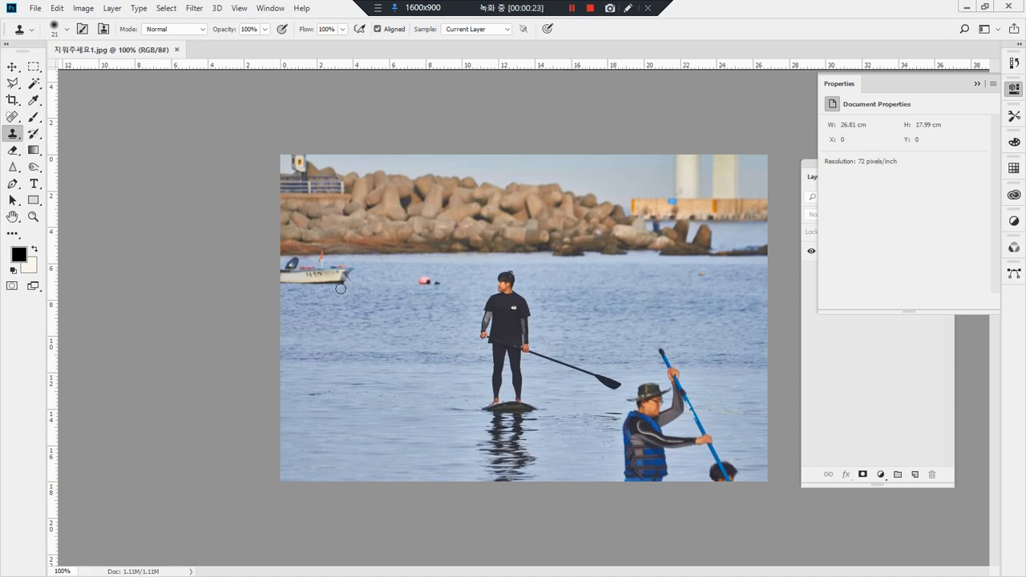
Step: Clone clean water from beside the pink buoy over the buoy and the small dark object next to it
drag(398, 265, 397, 328)
key(z)
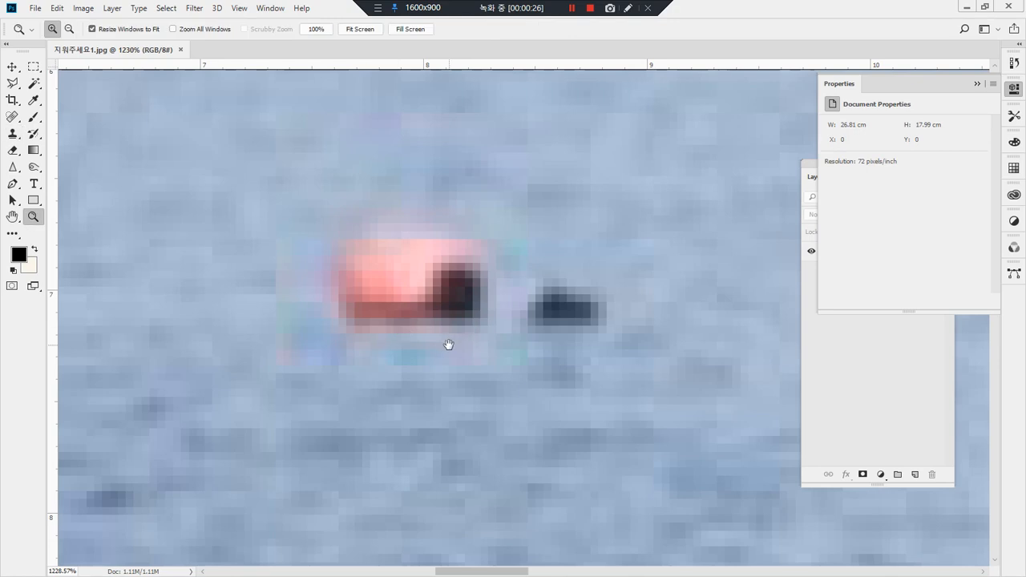
alt+click(508, 360)
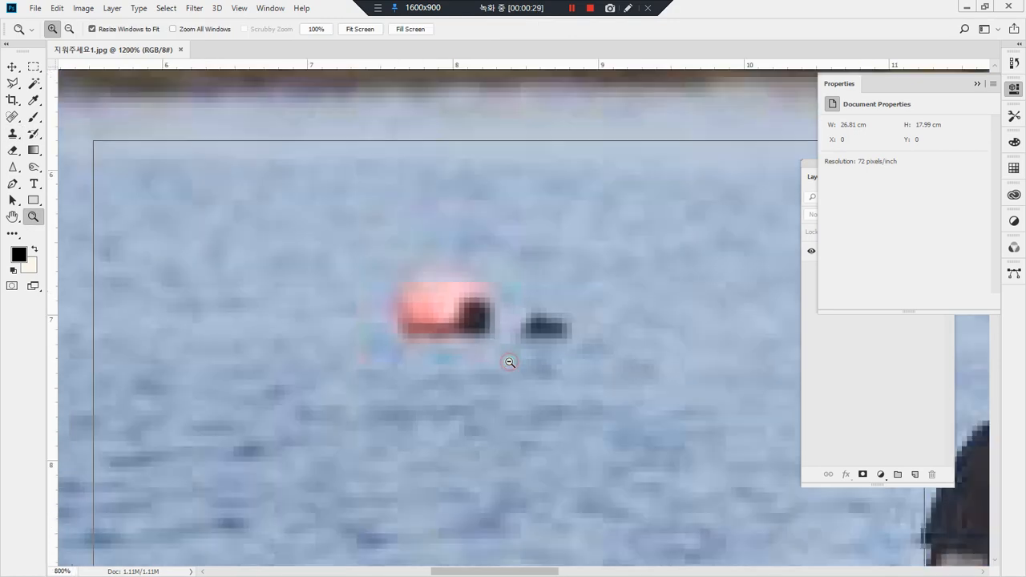
alt+click(509, 363)
drag(520, 328, 472, 358)
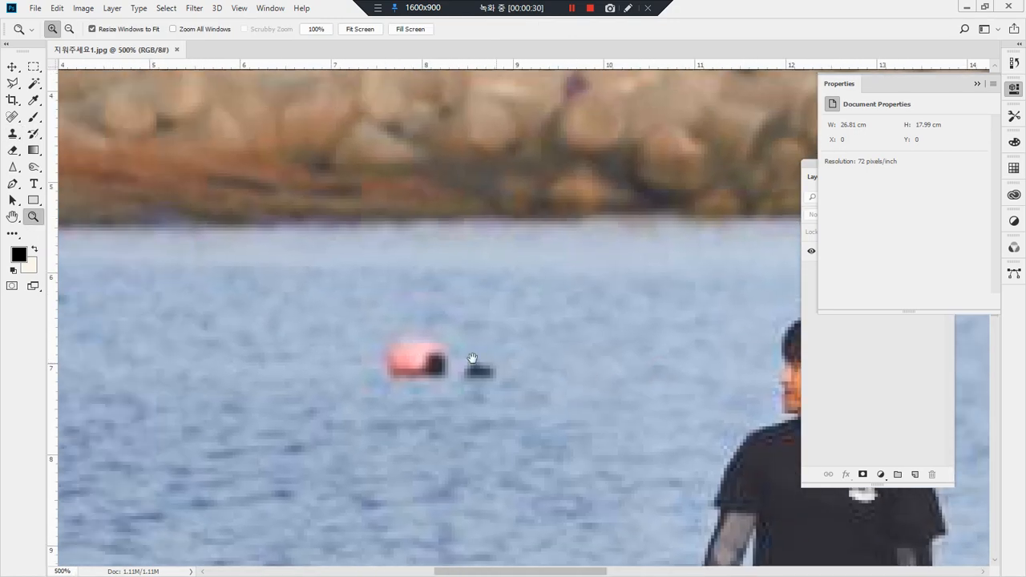
drag(308, 280, 508, 433)
alt+click(499, 433)
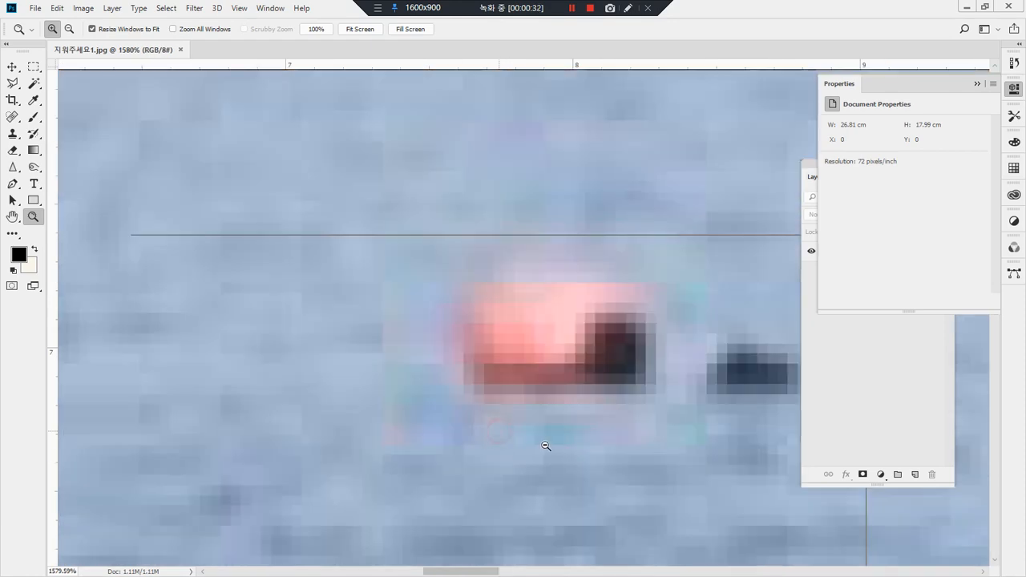
alt+click(546, 445)
alt+click(531, 431)
drag(516, 366, 419, 304)
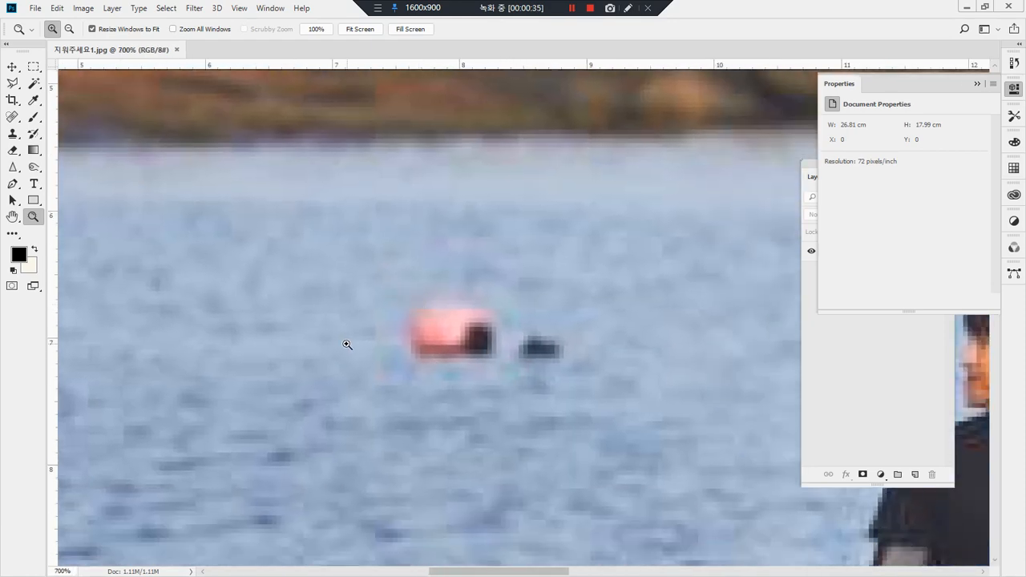
key(s)
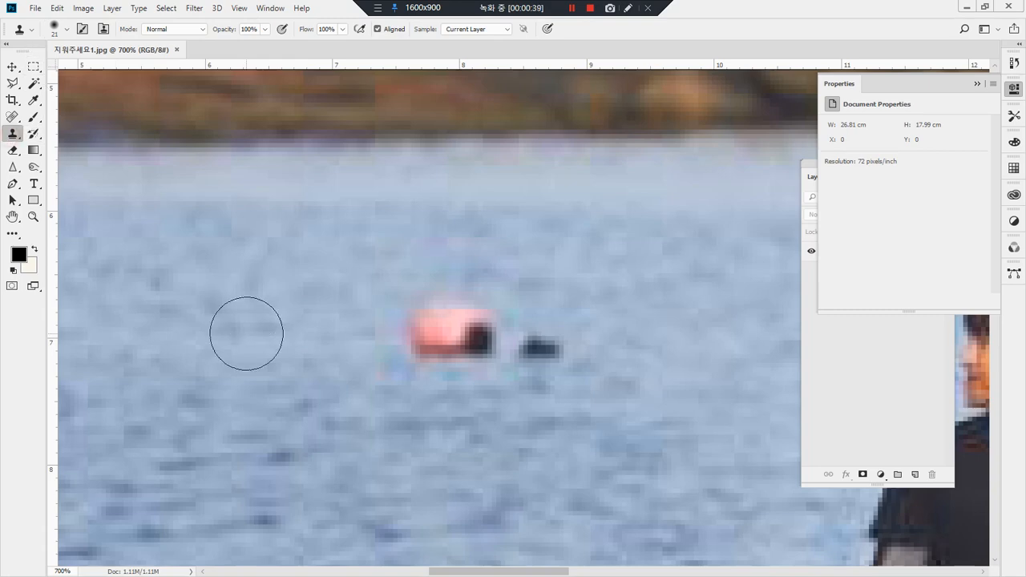
mouse_move(255, 387)
mouse_down()
mouse_move(209, 296)
mouse_move(270, 310)
mouse_move(290, 346)
mouse_move(259, 389)
mouse_move(278, 322)
mouse_move(296, 311)
mouse_move(409, 303)
mouse_move(424, 315)
mouse_move(423, 285)
mouse_move(433, 324)
mouse_move(408, 336)
mouse_up()
key(Escape)
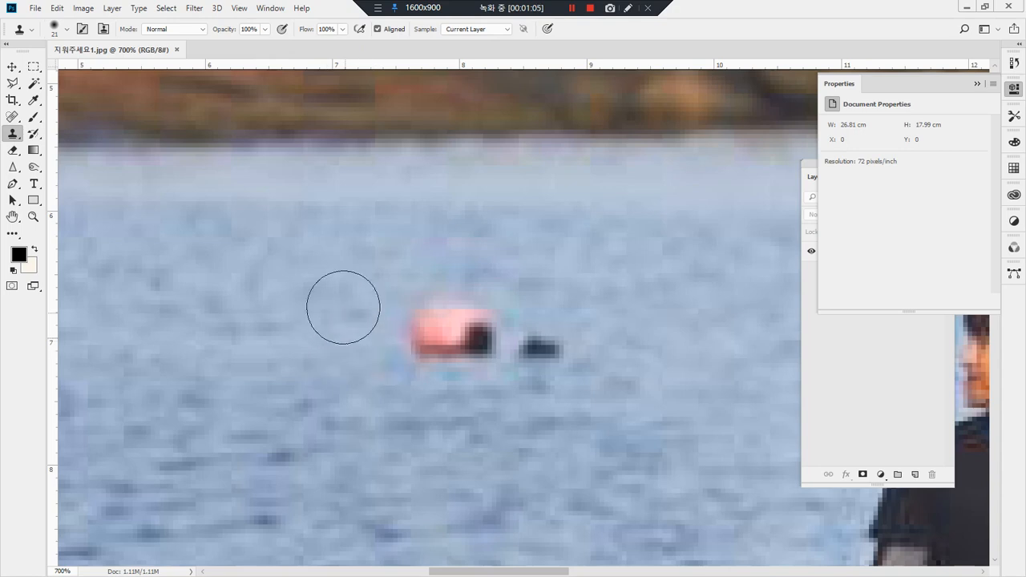
scroll(321, 160, down, 2)
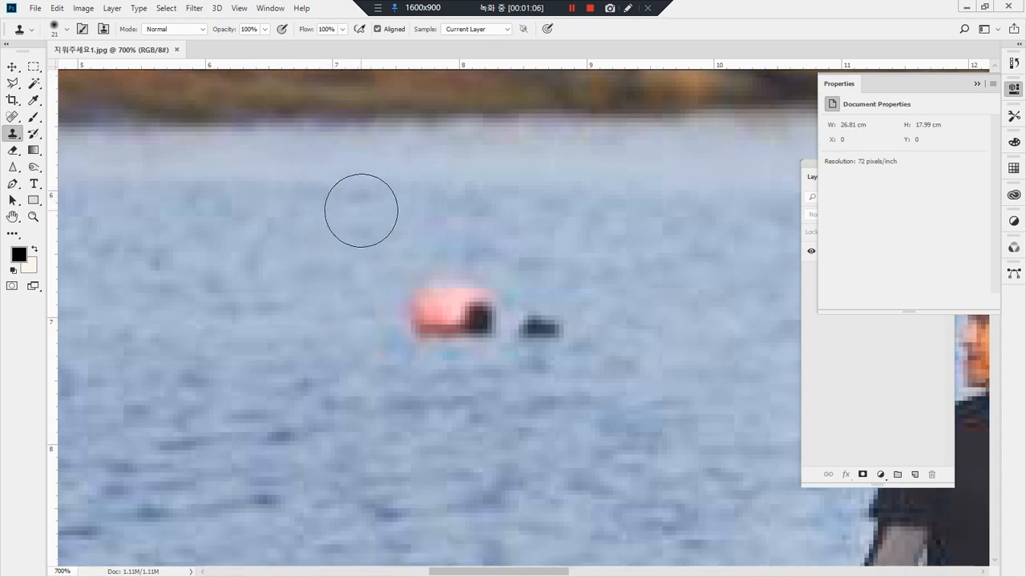
scroll(361, 210, up, 8)
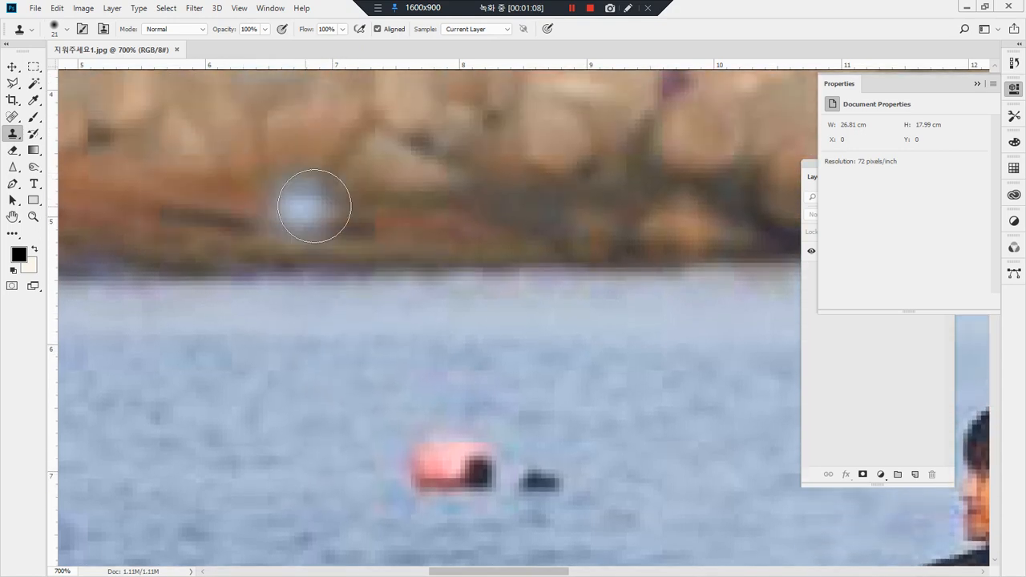
scroll(390, 433, down, 1)
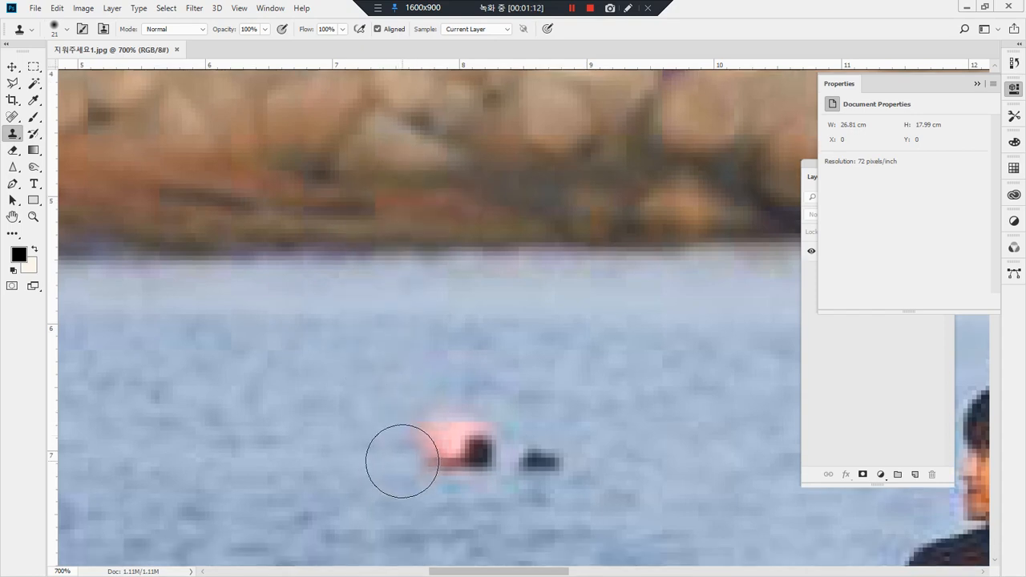
mouse_move(402, 461)
mouse_down()
mouse_move(412, 467)
mouse_move(422, 435)
mouse_move(451, 428)
mouse_move(461, 473)
mouse_move(516, 442)
mouse_move(554, 465)
mouse_move(573, 444)
mouse_move(541, 481)
mouse_move(482, 449)
mouse_up()
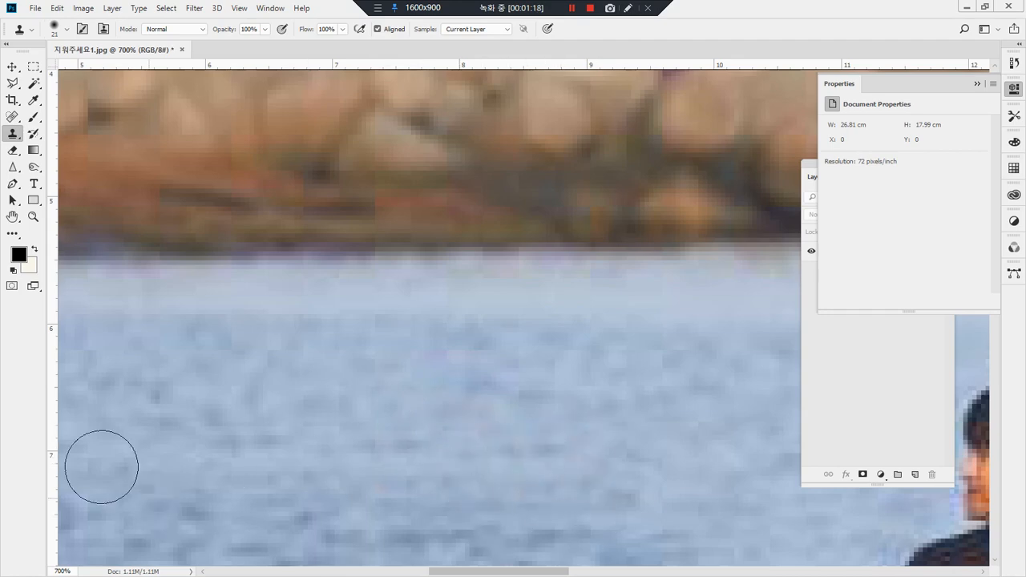
Step: Remove the white boat at the photo's left edge by cloning the adjacent shoreline and water over it and its flag
double_click(33, 217)
mouse_move(425, 328)
mouse_down()
mouse_move(411, 322)
mouse_move(426, 258)
mouse_move(417, 321)
mouse_up()
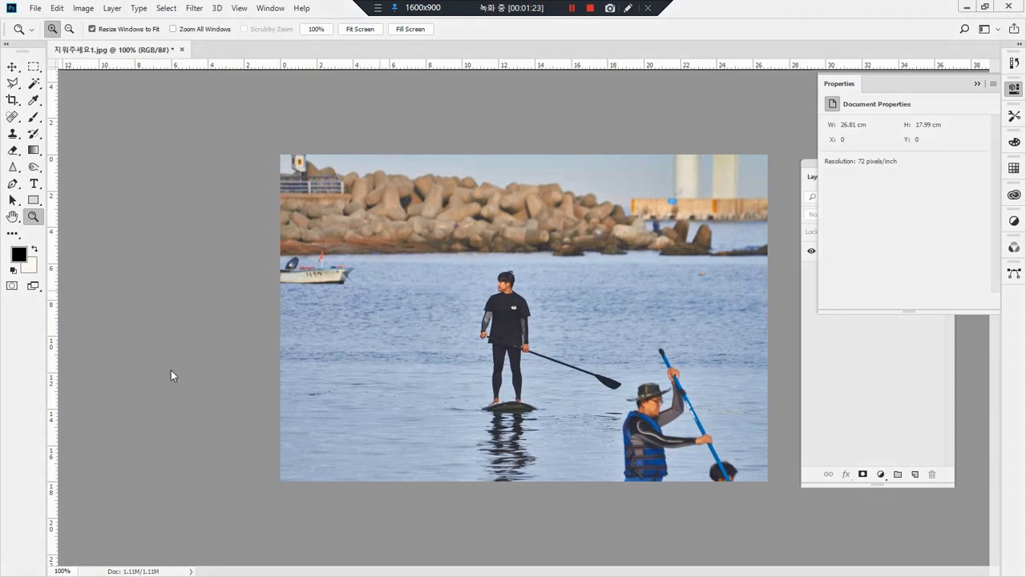
drag(266, 232, 271, 378)
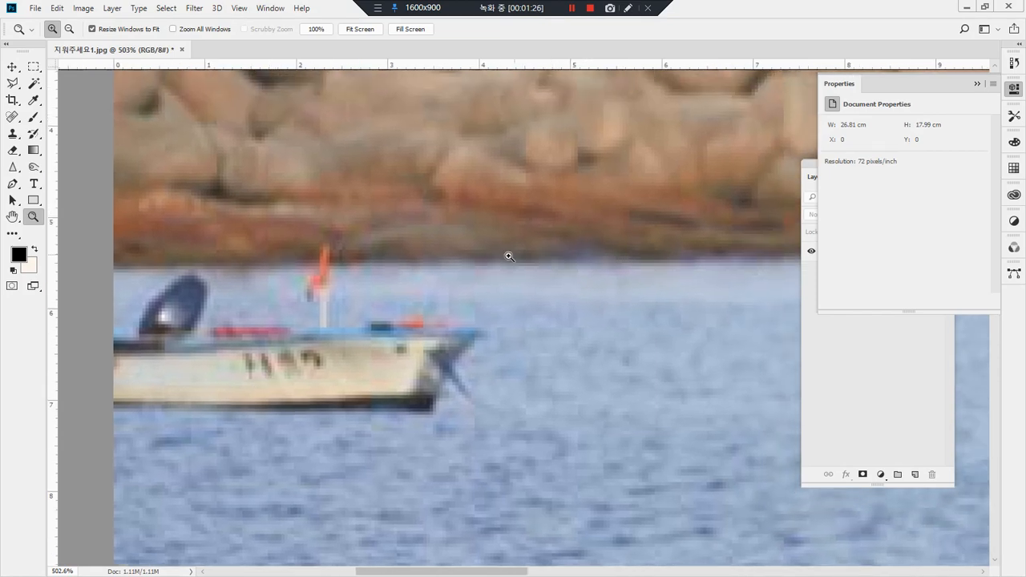
key(ctrl+alt+d)
drag(492, 263, 157, 261)
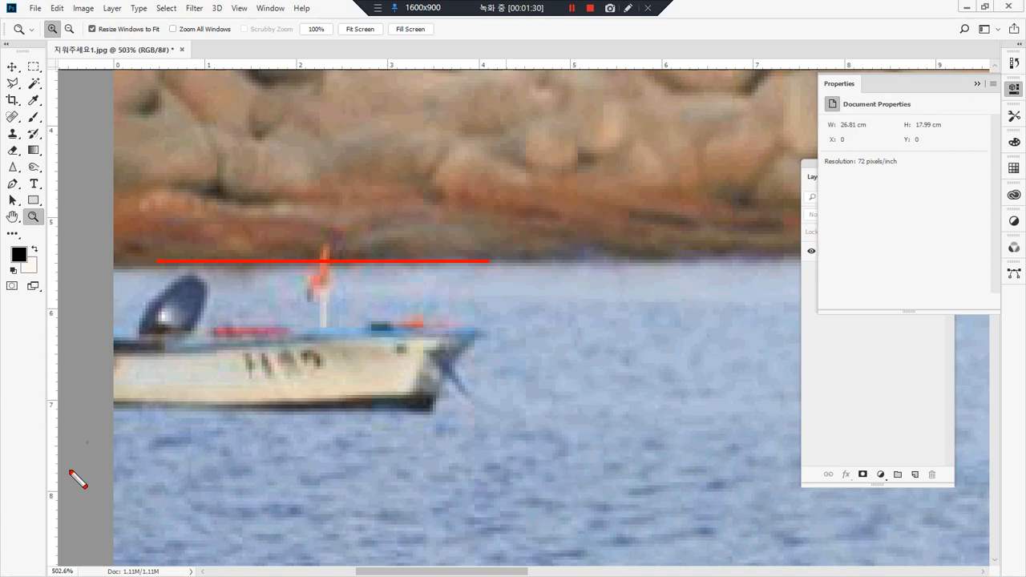
mouse_move(325, 266)
mouse_down()
mouse_move(306, 243)
mouse_move(334, 227)
mouse_up()
key(Escape)
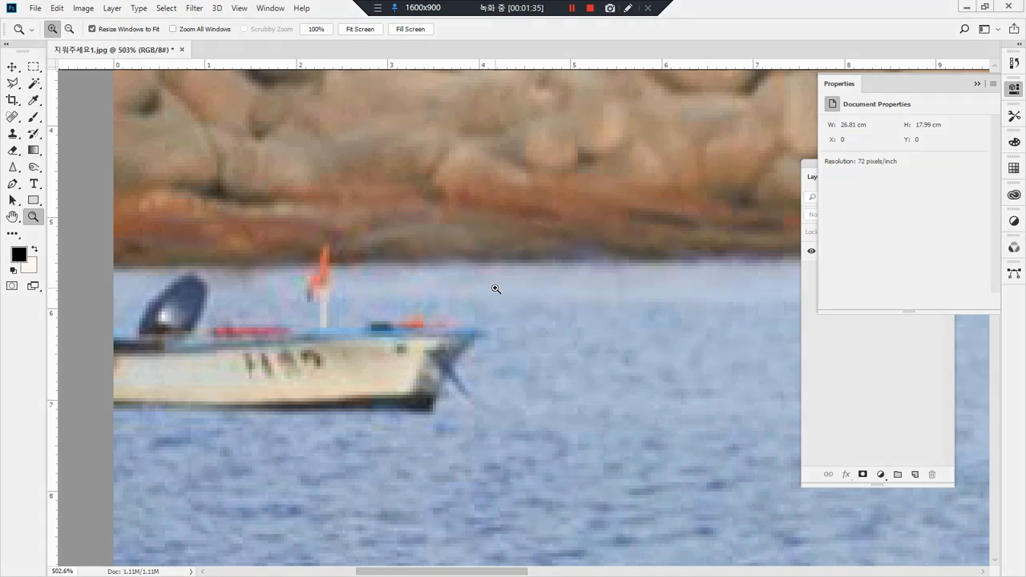
key(s)
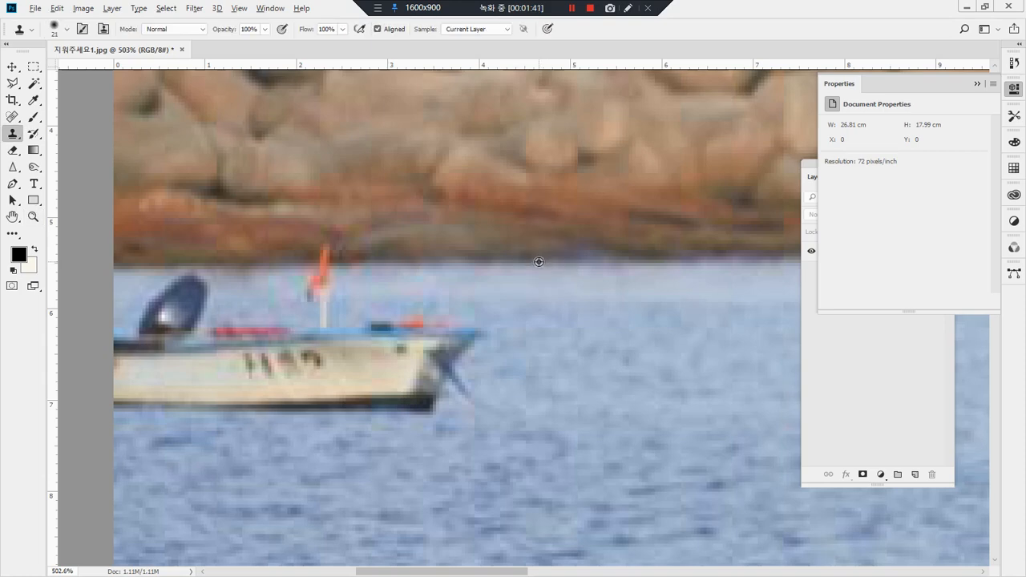
alt+click(340, 264)
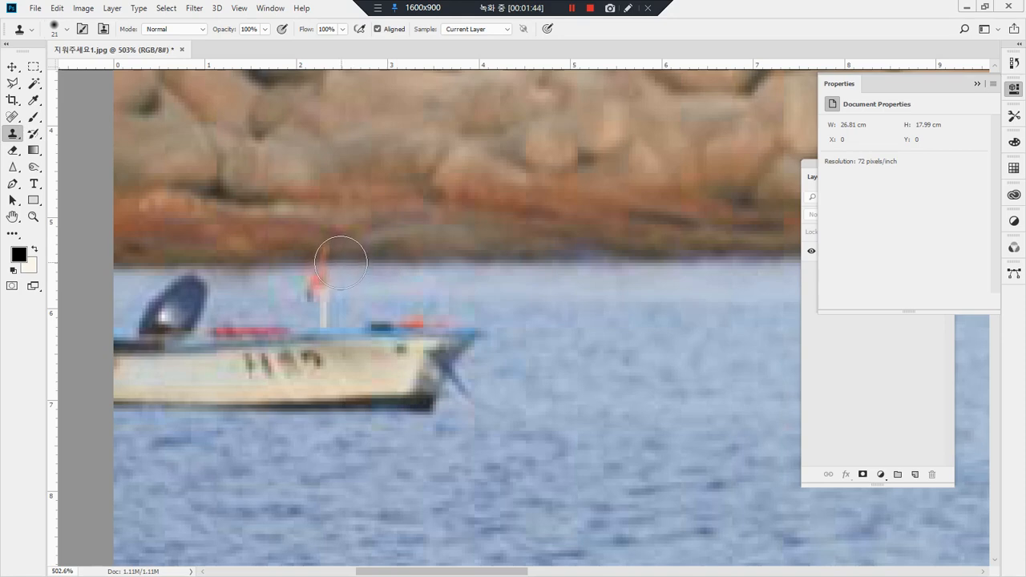
mouse_move(321, 257)
mouse_down()
mouse_move(328, 290)
mouse_move(293, 294)
mouse_move(483, 321)
mouse_move(453, 333)
mouse_move(430, 364)
mouse_move(471, 349)
mouse_move(461, 415)
mouse_move(477, 358)
mouse_move(413, 380)
mouse_move(455, 393)
mouse_move(374, 411)
mouse_move(406, 369)
mouse_move(342, 404)
mouse_move(429, 335)
mouse_move(296, 422)
mouse_move(420, 315)
mouse_move(330, 379)
mouse_move(379, 326)
mouse_move(270, 388)
mouse_move(338, 319)
mouse_move(238, 405)
mouse_move(238, 395)
mouse_move(257, 398)
mouse_move(96, 409)
mouse_move(266, 411)
mouse_move(275, 400)
mouse_move(265, 343)
mouse_move(175, 348)
mouse_move(201, 396)
mouse_move(212, 342)
mouse_move(181, 294)
mouse_move(125, 372)
mouse_move(171, 366)
mouse_up()
click(203, 308)
mouse_move(197, 303)
mouse_down()
mouse_move(181, 345)
mouse_move(242, 417)
mouse_up()
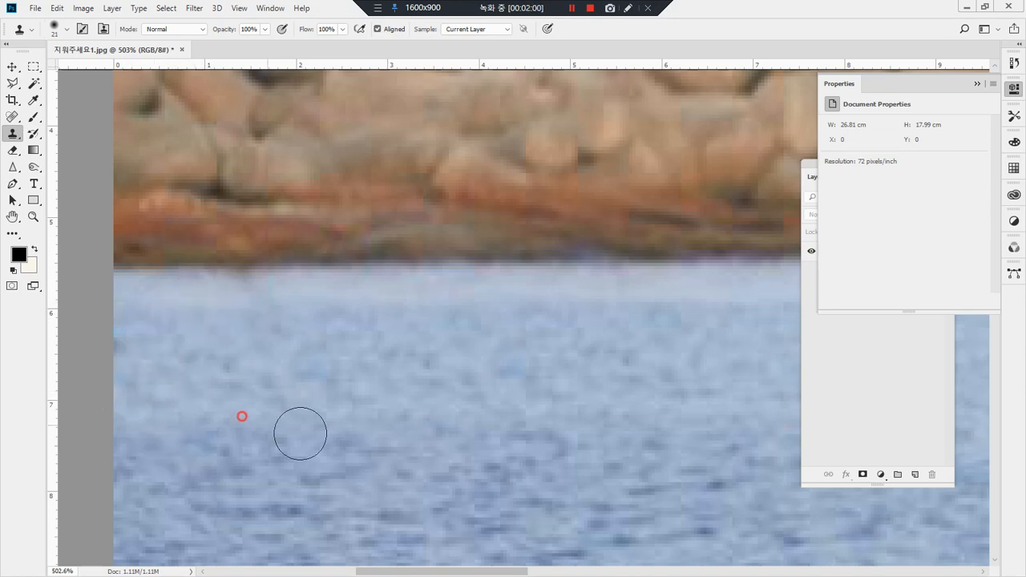
Step: Touch up the uneven waterline below the rocks where the boat was with the Clone Stamp, and return to 100% view
double_click(34, 218)
mouse_move(362, 344)
mouse_down()
mouse_move(271, 317)
mouse_move(301, 209)
mouse_move(398, 234)
mouse_move(402, 346)
mouse_move(352, 373)
mouse_up()
drag(249, 225, 398, 350)
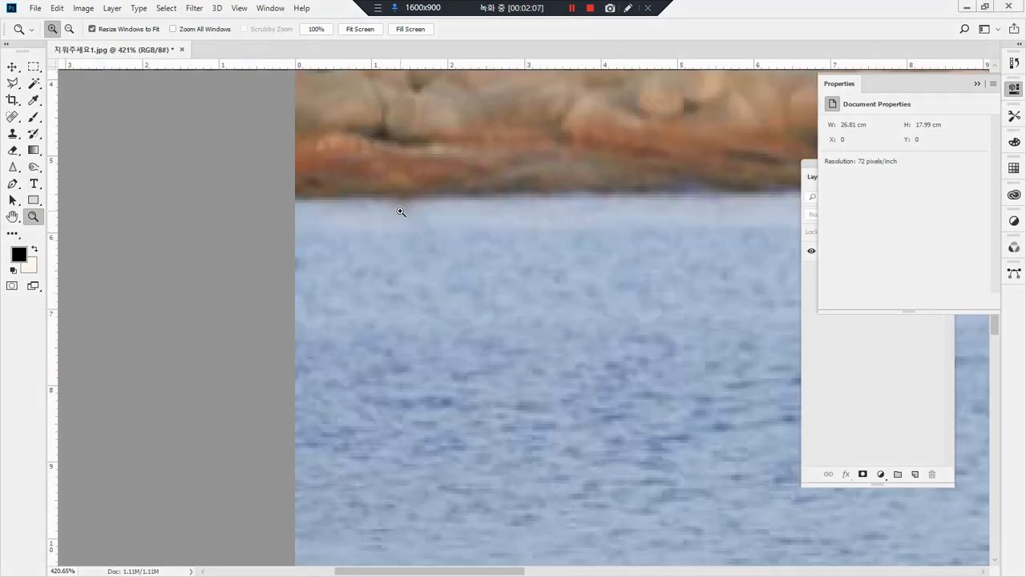
key(s)
mouse_move(407, 202)
mouse_down()
mouse_move(367, 203)
mouse_move(441, 201)
mouse_up()
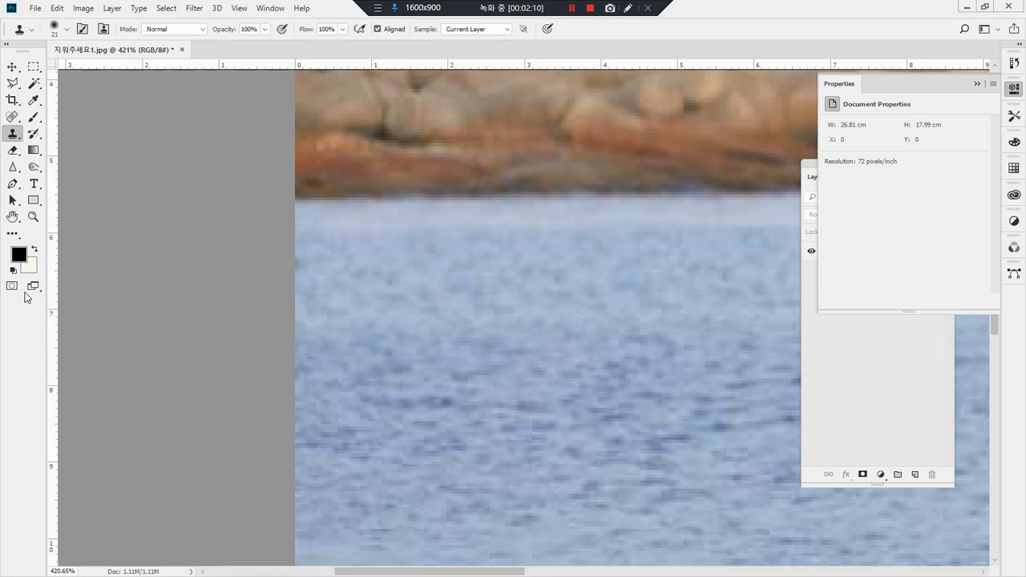
double_click(33, 217)
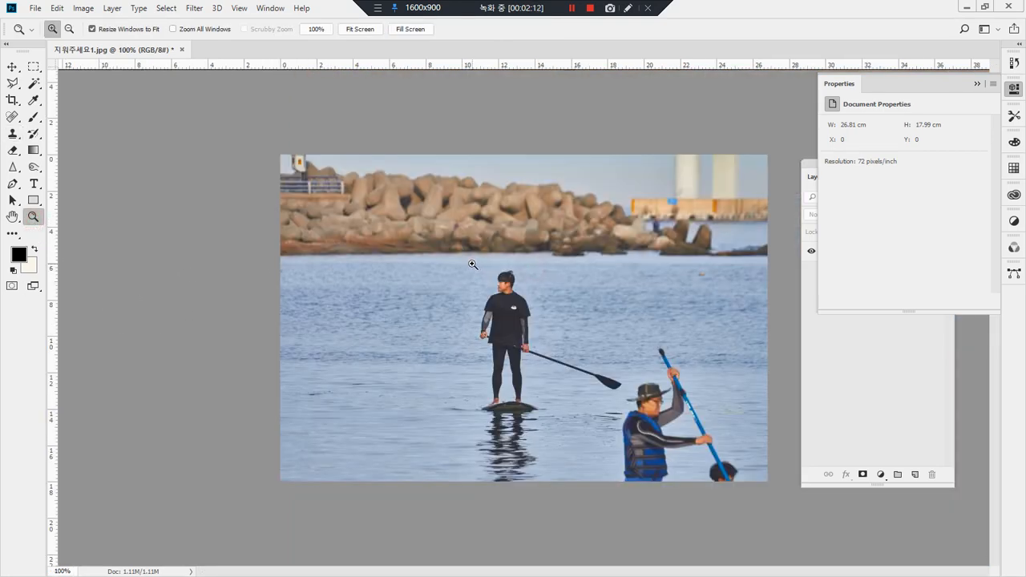
Step: Examine the water around the paddler in the blue vest, comparing wave patterns beside the paddle, the ripples and the partly cropped head
drag(562, 328, 803, 492)
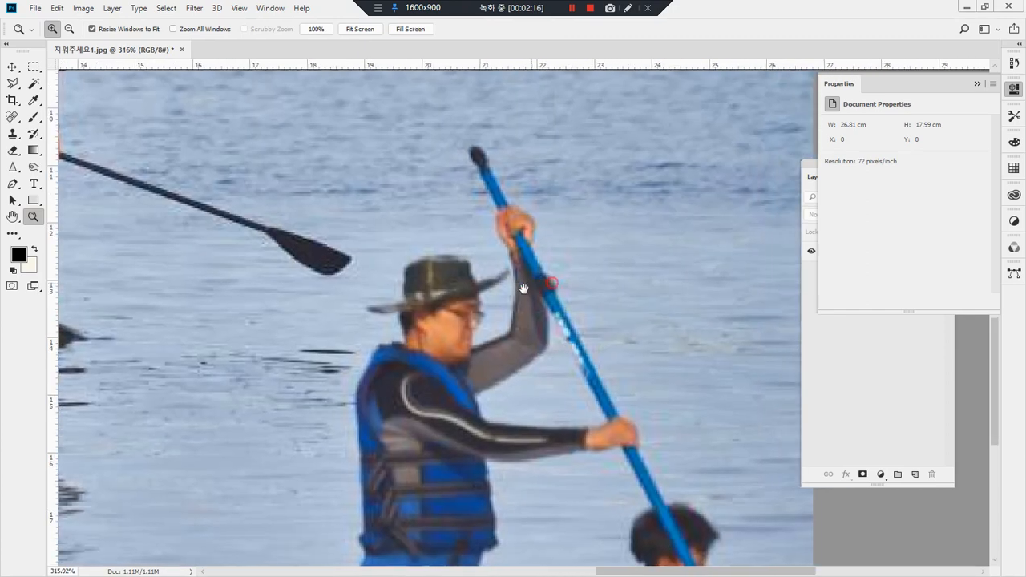
drag(527, 285, 488, 341)
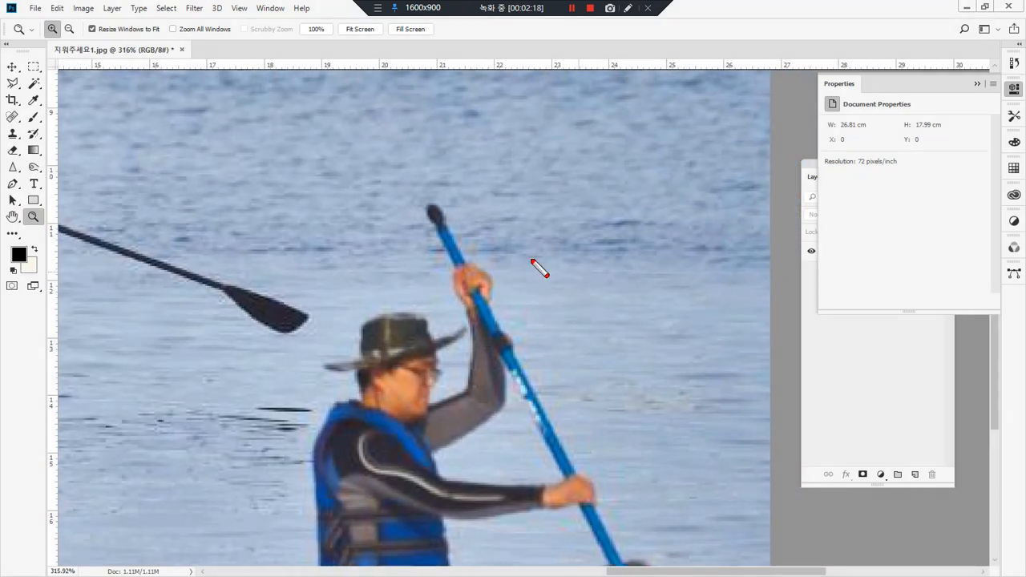
mouse_move(646, 262)
mouse_down()
mouse_move(589, 256)
mouse_move(591, 212)
mouse_move(638, 211)
mouse_move(649, 268)
mouse_up()
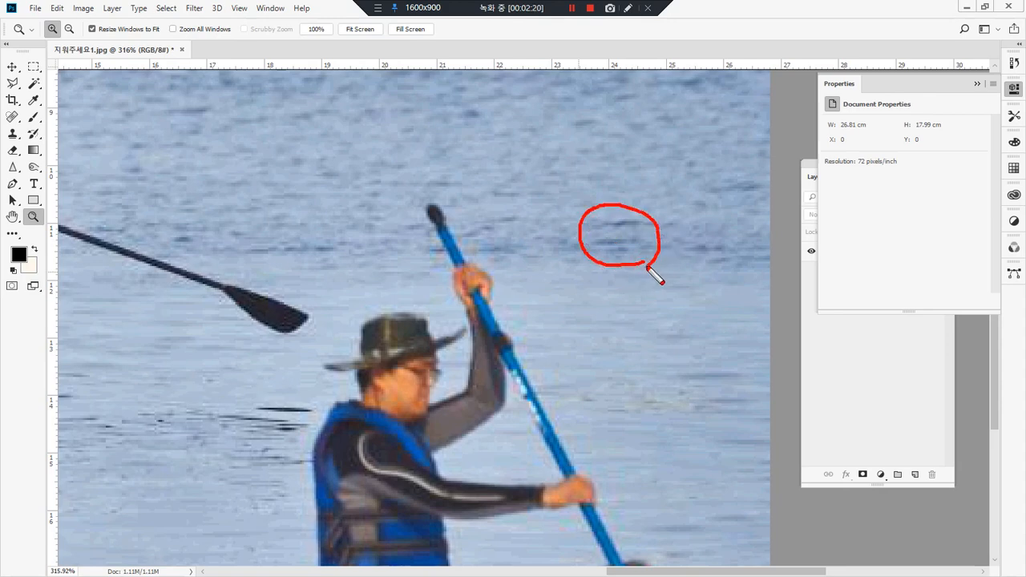
mouse_move(281, 265)
mouse_down()
mouse_move(696, 251)
mouse_move(462, 263)
mouse_move(405, 227)
mouse_move(471, 255)
mouse_up()
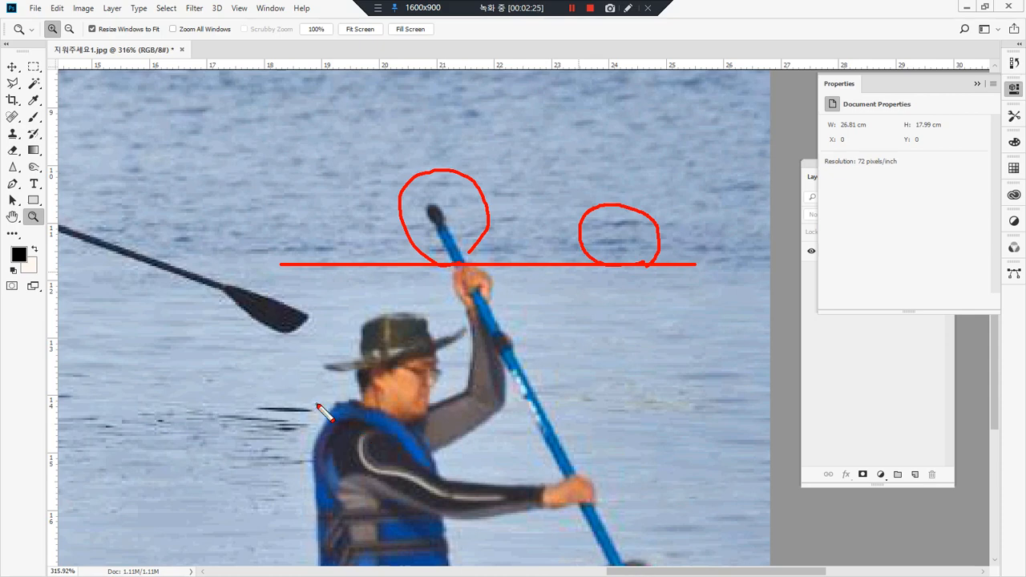
mouse_move(286, 396)
mouse_down()
mouse_move(357, 413)
mouse_move(354, 479)
mouse_move(298, 493)
mouse_move(255, 427)
mouse_move(325, 389)
mouse_up()
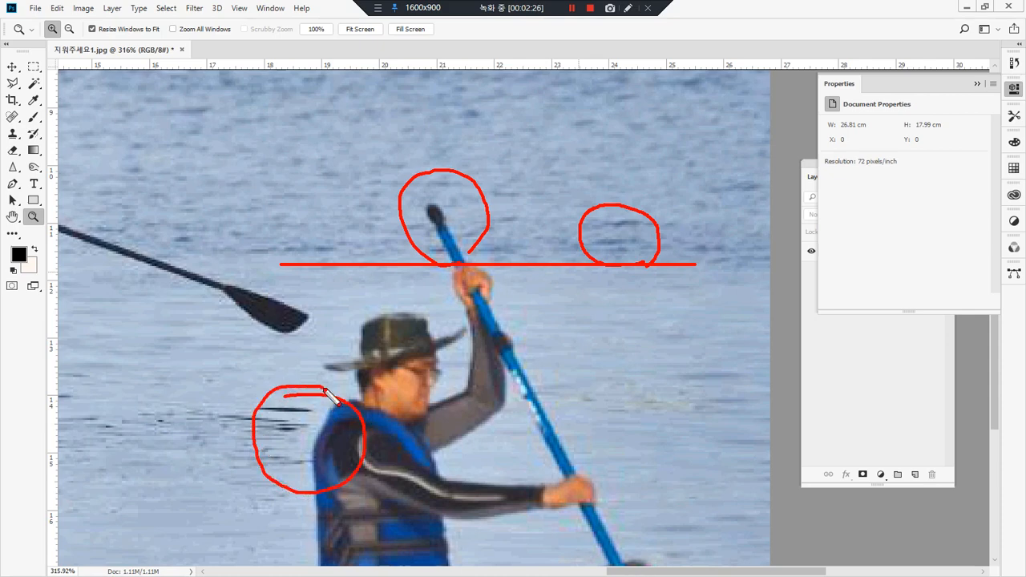
mouse_move(548, 276)
mouse_down()
mouse_move(377, 333)
mouse_move(565, 381)
mouse_move(482, 327)
mouse_up()
key(Escape)
drag(501, 513, 516, 348)
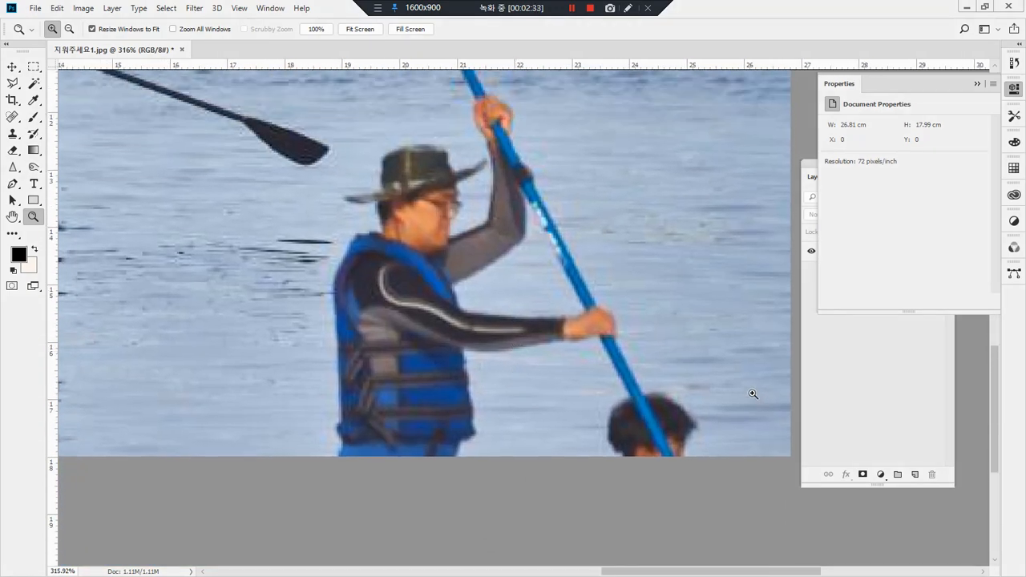
mouse_move(676, 371)
mouse_down()
mouse_move(593, 490)
mouse_move(741, 374)
mouse_move(646, 365)
mouse_up()
key(Escape)
drag(611, 144, 619, 419)
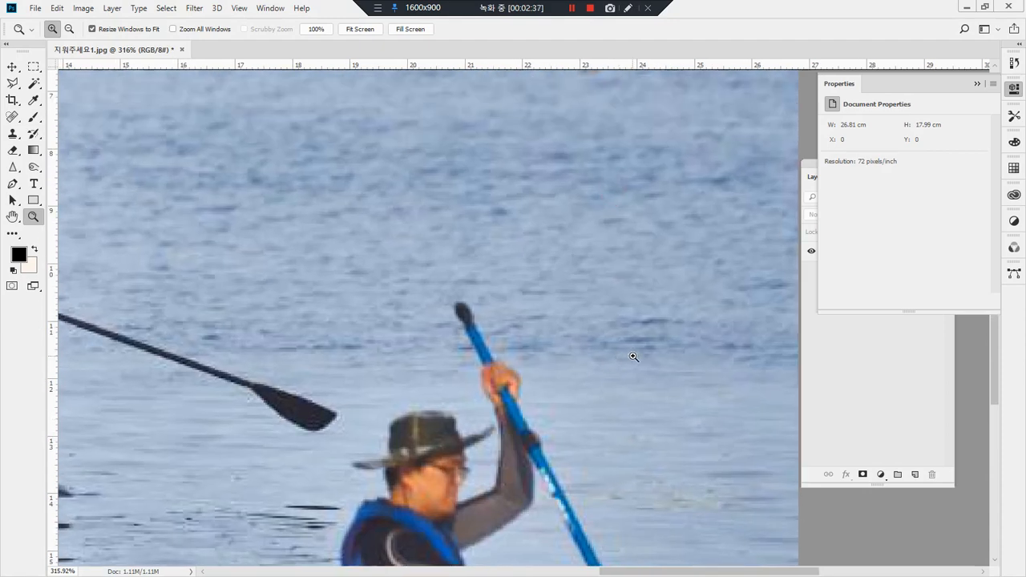
Step: Try cloning the dark ripples beside the blue paddle over its tip and the paddler's raised hand, and undo the stroke
key(s)
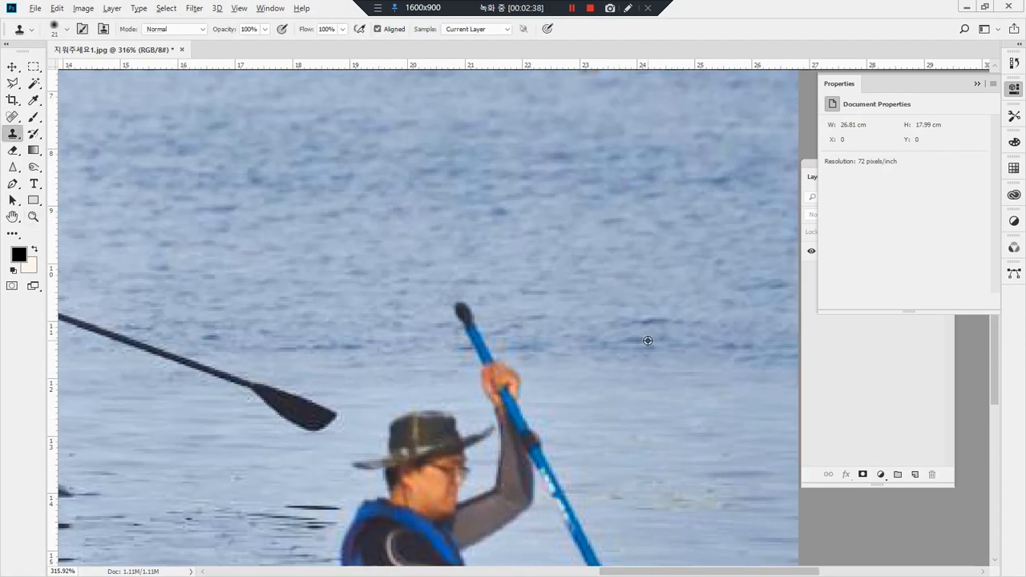
mouse_move(495, 346)
mouse_down()
mouse_move(431, 345)
mouse_move(490, 335)
mouse_move(451, 327)
mouse_move(541, 322)
mouse_move(406, 312)
mouse_move(496, 297)
mouse_move(525, 304)
mouse_move(492, 356)
mouse_move(459, 357)
mouse_move(570, 363)
mouse_move(528, 378)
mouse_move(512, 425)
mouse_up()
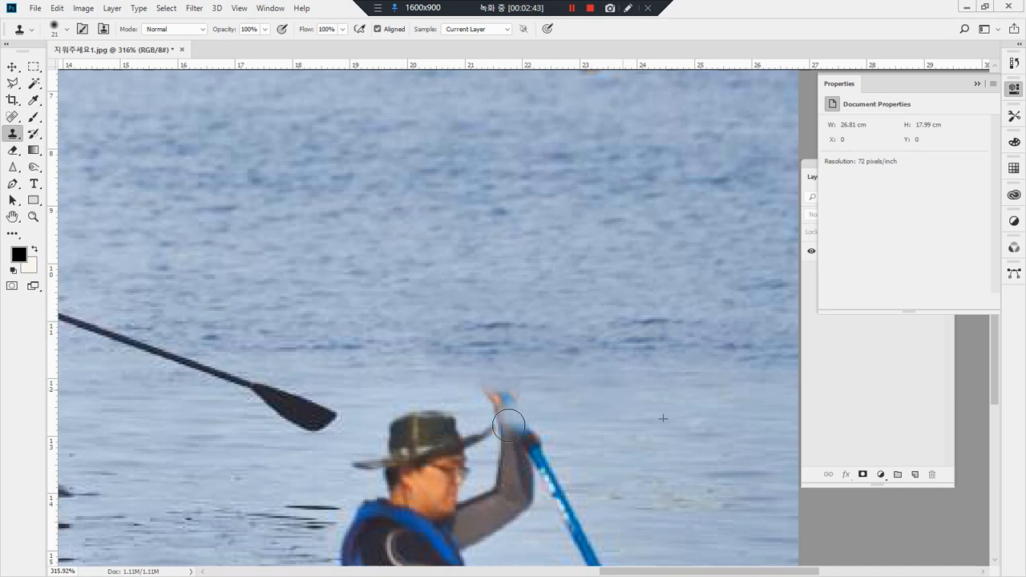
mouse_move(661, 370)
mouse_down()
mouse_move(642, 301)
mouse_move(675, 367)
mouse_up()
mouse_move(525, 371)
mouse_down()
mouse_move(573, 377)
mouse_move(545, 395)
mouse_up()
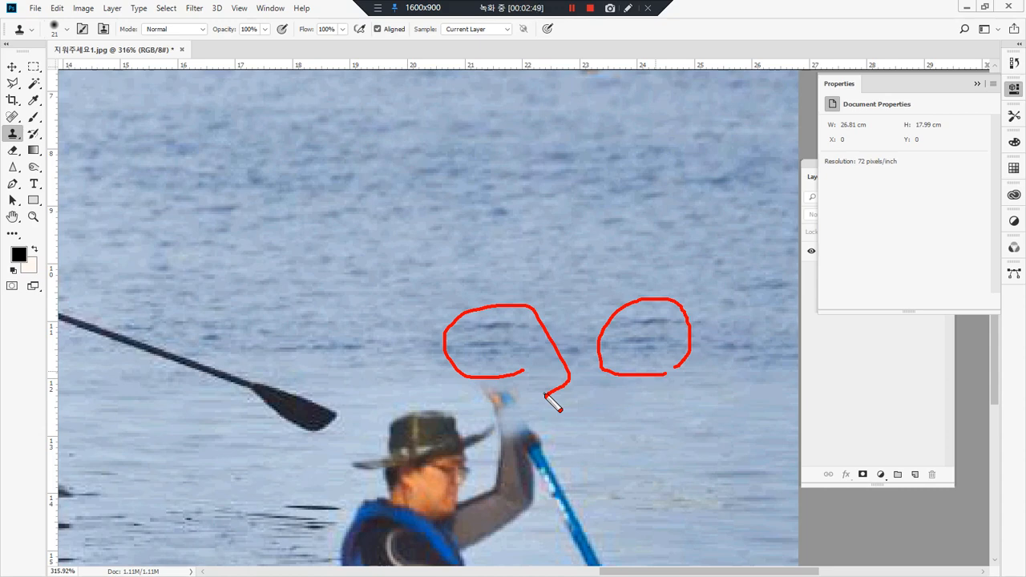
key(Escape)
key(ctrl+z)
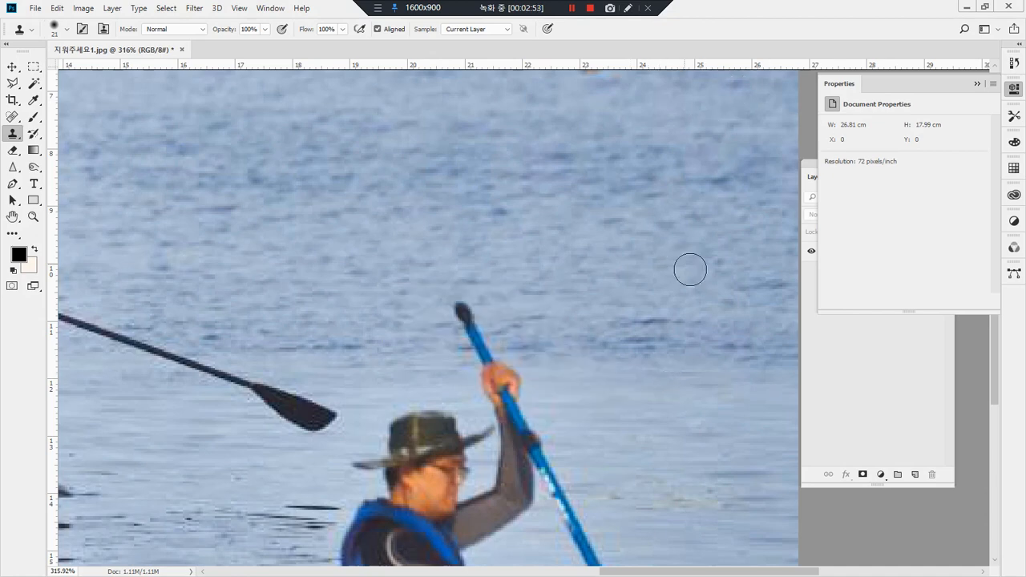
Step: Clone nearby rippled water over the blue paddle's tip and the shaft above the raised hand with the Clone Stamp
alt+click(567, 349)
drag(488, 348, 482, 349)
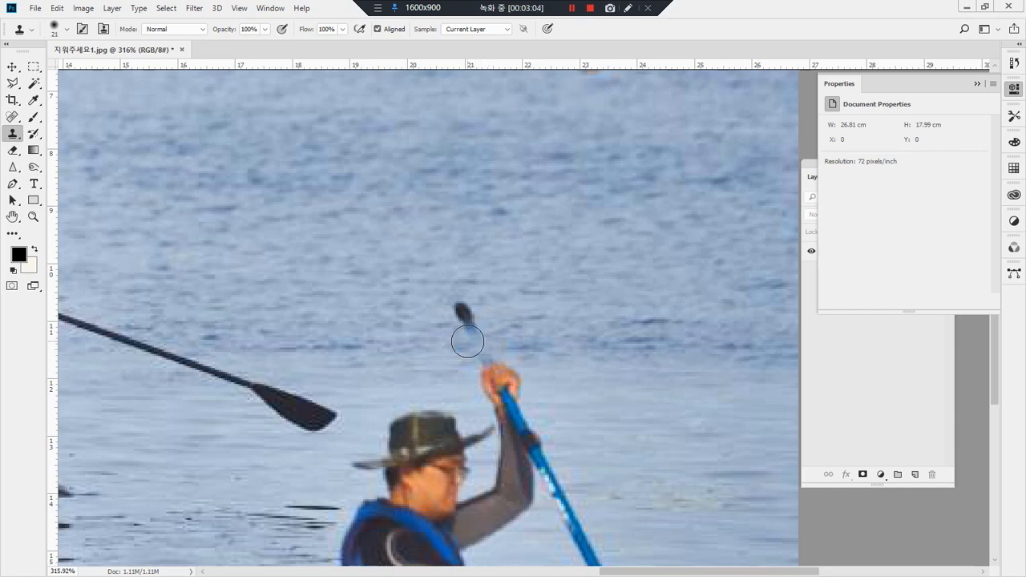
alt+click(422, 349)
mouse_move(458, 348)
mouse_down()
mouse_move(470, 344)
mouse_move(463, 310)
mouse_move(475, 319)
mouse_up()
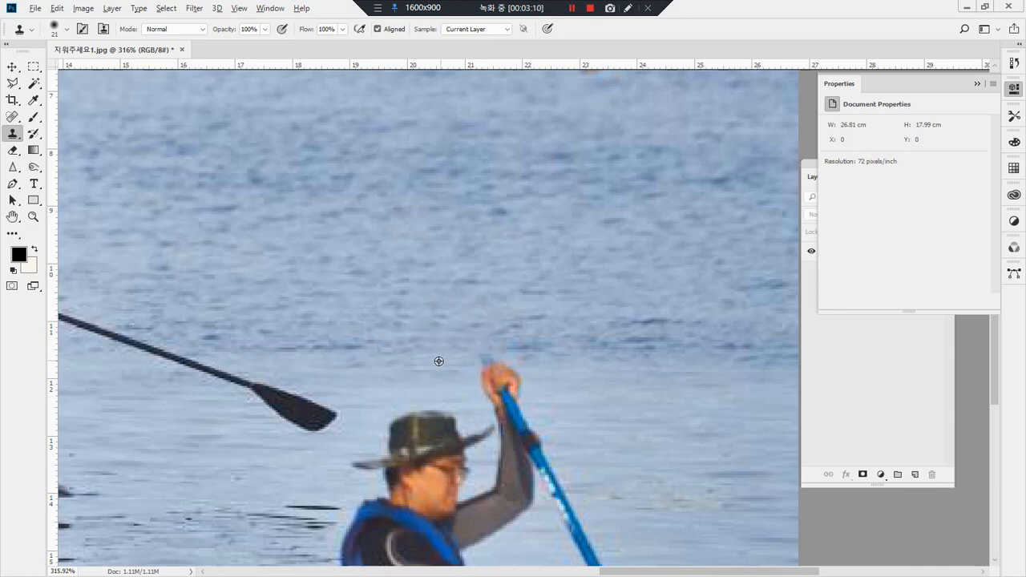
click(482, 361)
mouse_move(482, 360)
mouse_down()
mouse_move(500, 367)
mouse_move(467, 361)
mouse_up()
Step: Remove the paddler's raised hand and the paddle piece it grips by cloning the calm water beside it
alt+click(575, 370)
mouse_move(529, 369)
mouse_down()
mouse_move(507, 369)
mouse_move(492, 384)
mouse_up()
alt+click(546, 386)
click(517, 386)
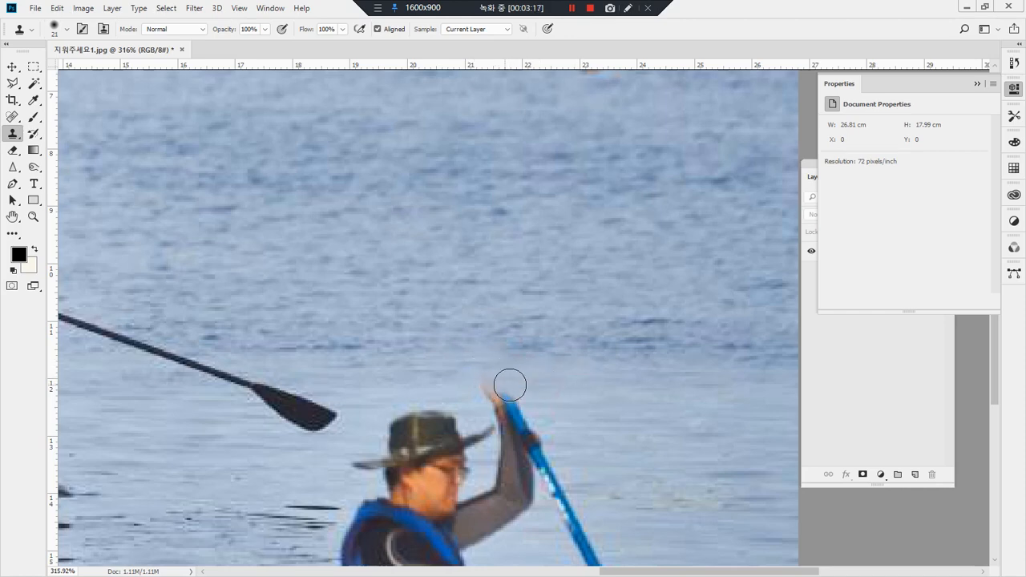
alt+click(572, 403)
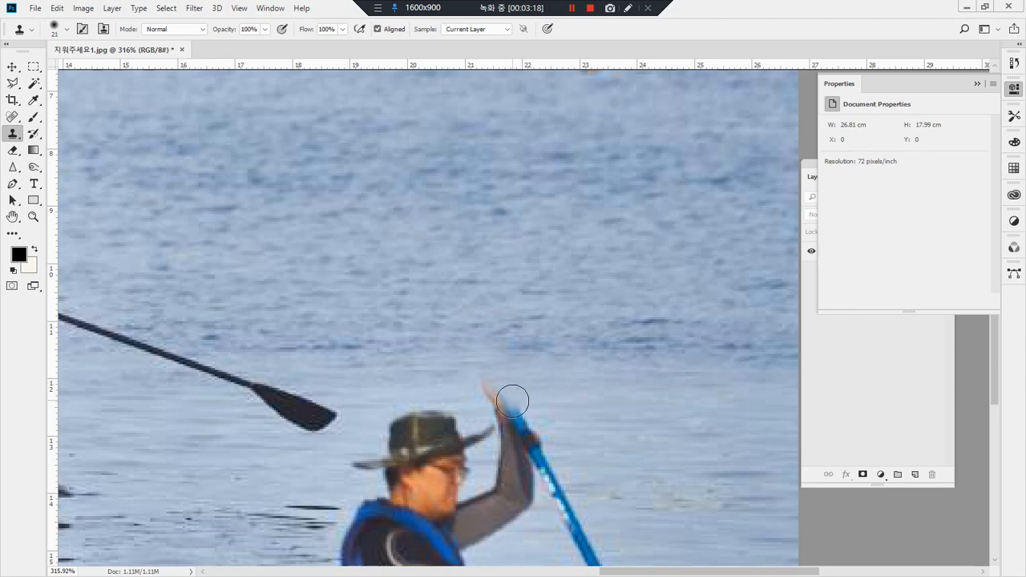
drag(509, 405, 490, 403)
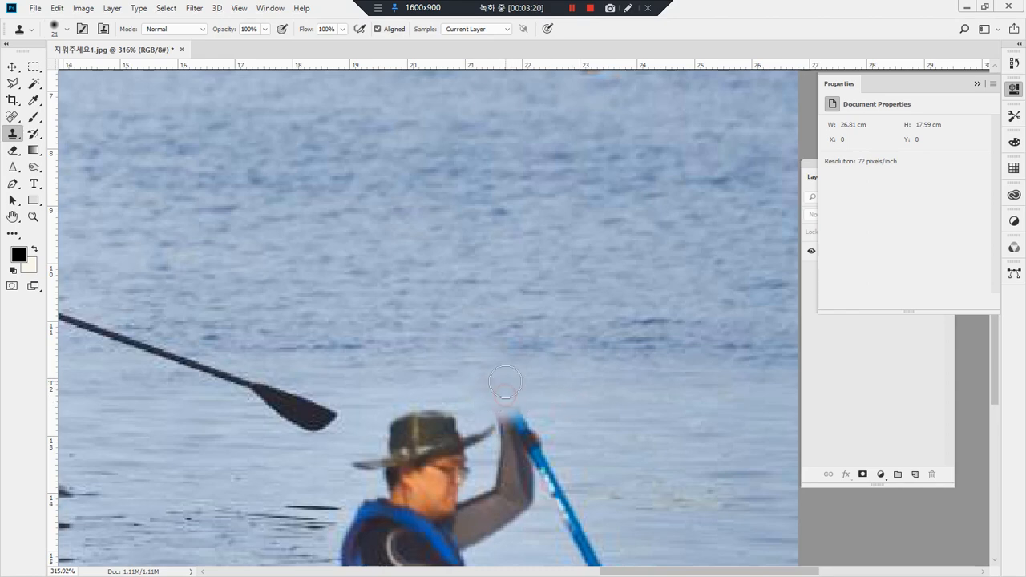
Step: Clone calm water over the raised forearm's edge, the upper paddle shaft beside it and the hat brim's tip
drag(626, 413, 593, 335)
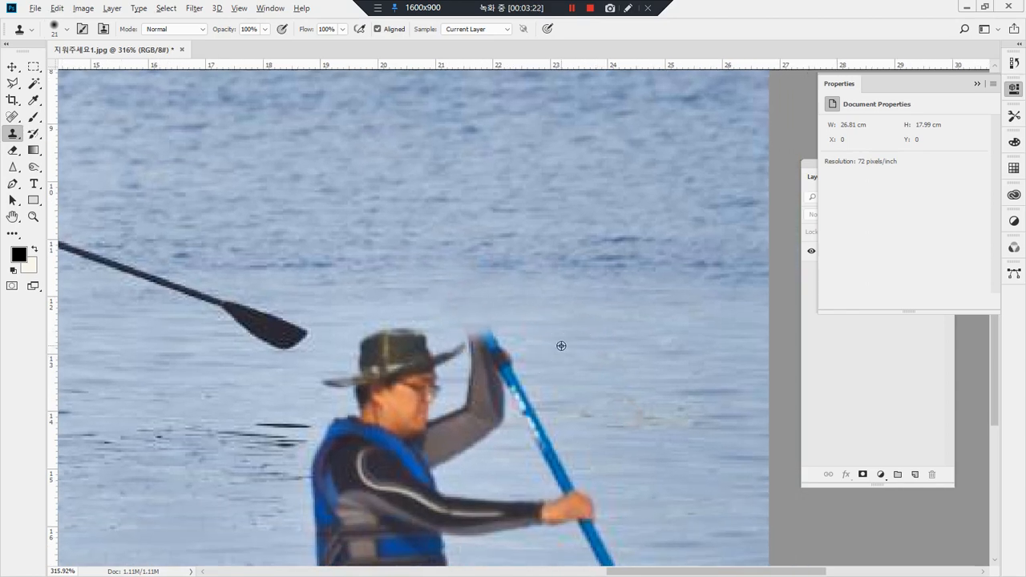
alt+click(561, 345)
mouse_move(494, 345)
mouse_down()
mouse_move(501, 352)
mouse_move(475, 329)
mouse_up()
mouse_move(507, 370)
mouse_down()
mouse_move(479, 352)
mouse_move(515, 358)
mouse_move(498, 362)
mouse_move(548, 390)
mouse_move(582, 384)
mouse_move(501, 385)
mouse_up()
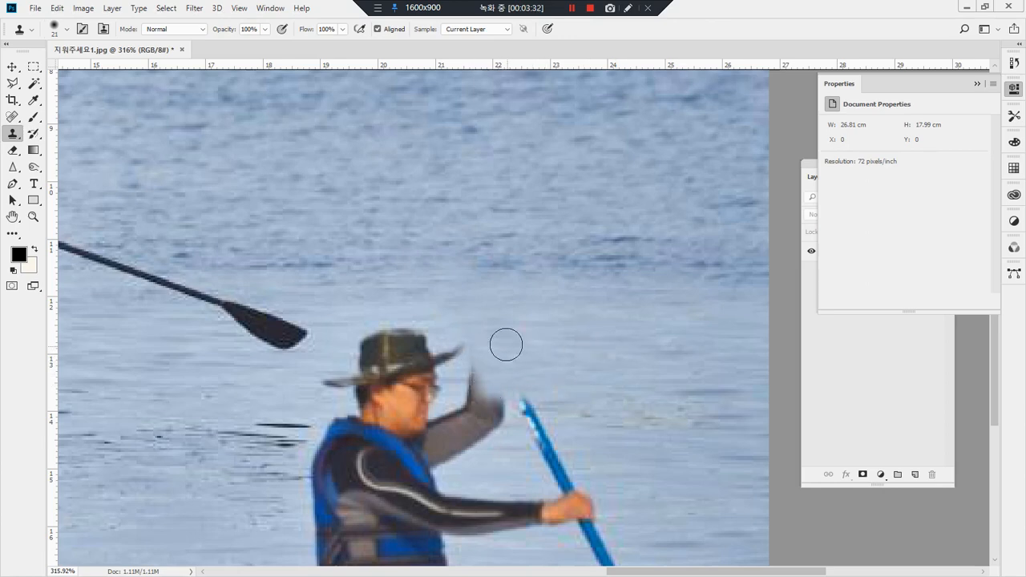
click(475, 351)
Step: Cover the middle of the blue paddle shaft, between the elbow and the lower hand, with cloned water
click(550, 455)
click(554, 446)
click(542, 431)
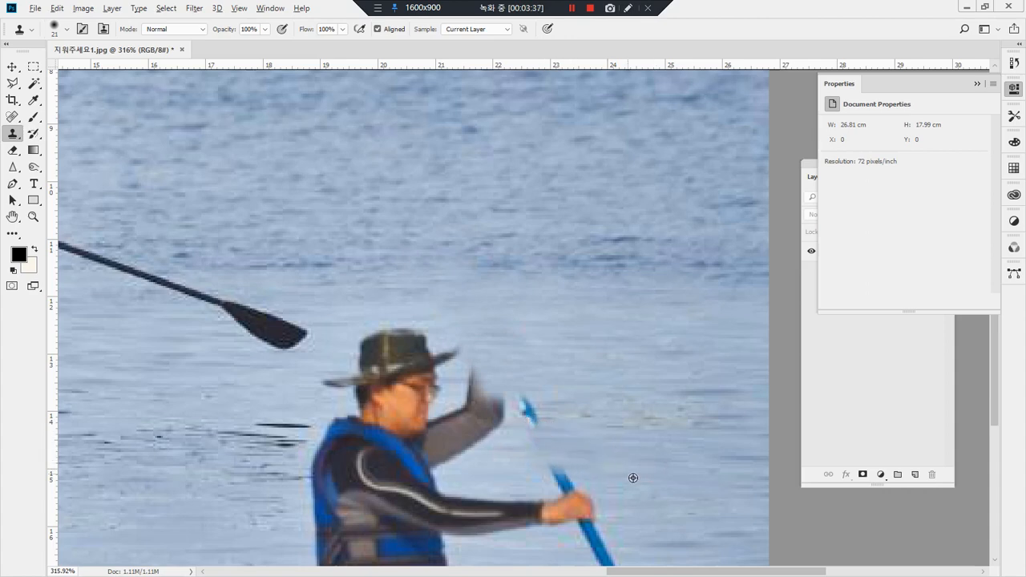
click(534, 428)
click(522, 421)
click(518, 411)
click(510, 407)
click(570, 466)
Step: Clone water over the paddle stub just above the lower hand, and undo the extra stroke beside it
drag(628, 482, 575, 389)
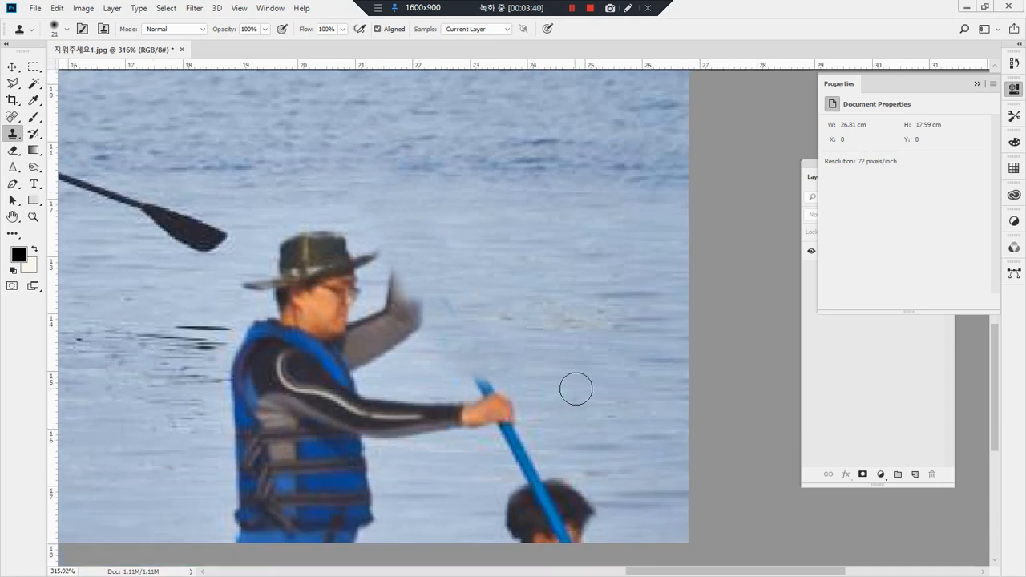
click(481, 388)
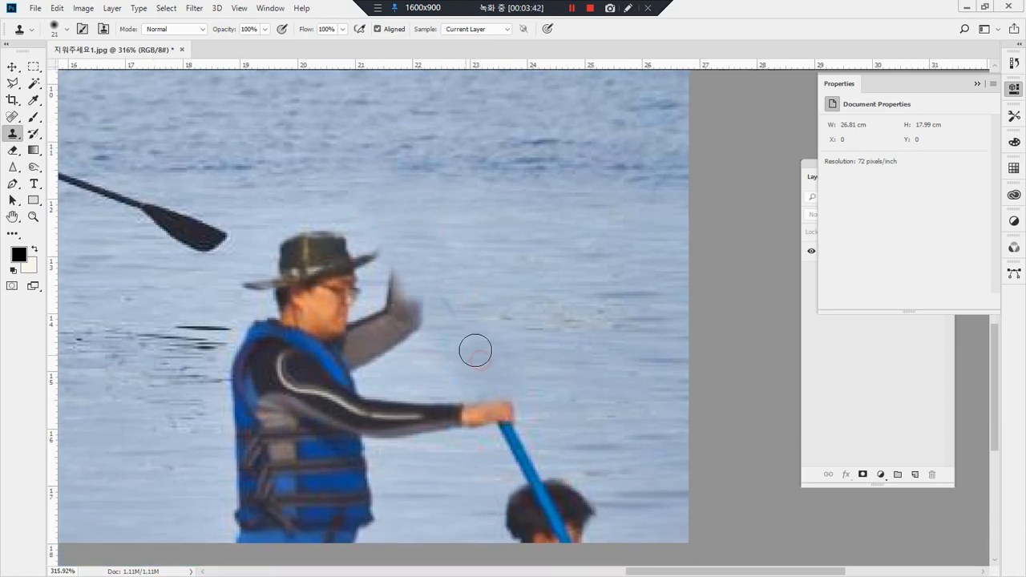
click(444, 344)
key(ctrl+z)
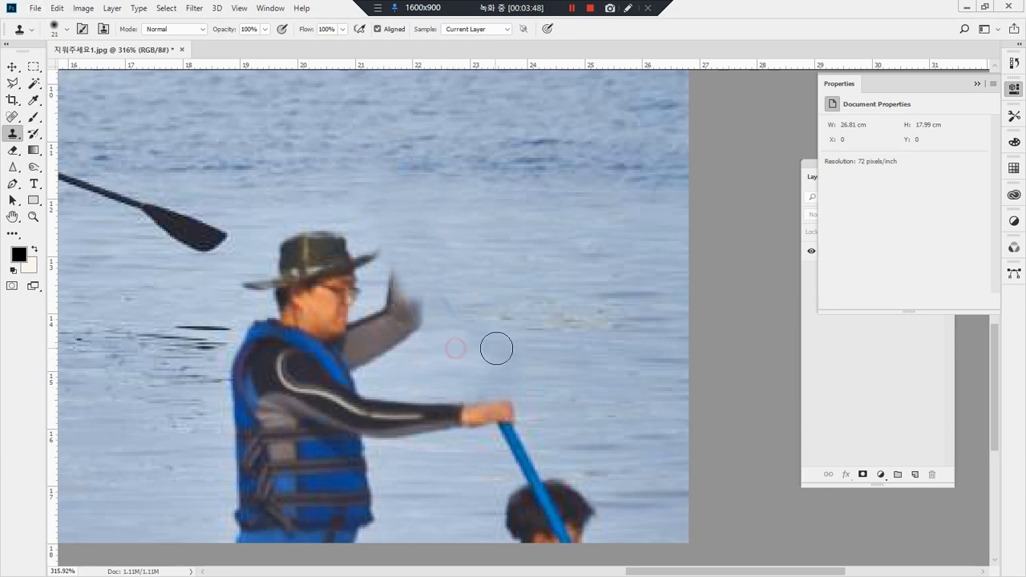
Step: Set the Clone Stamp opacity to 37% and softly clone water above the raised arm and over the hat's rear brim
click(265, 32)
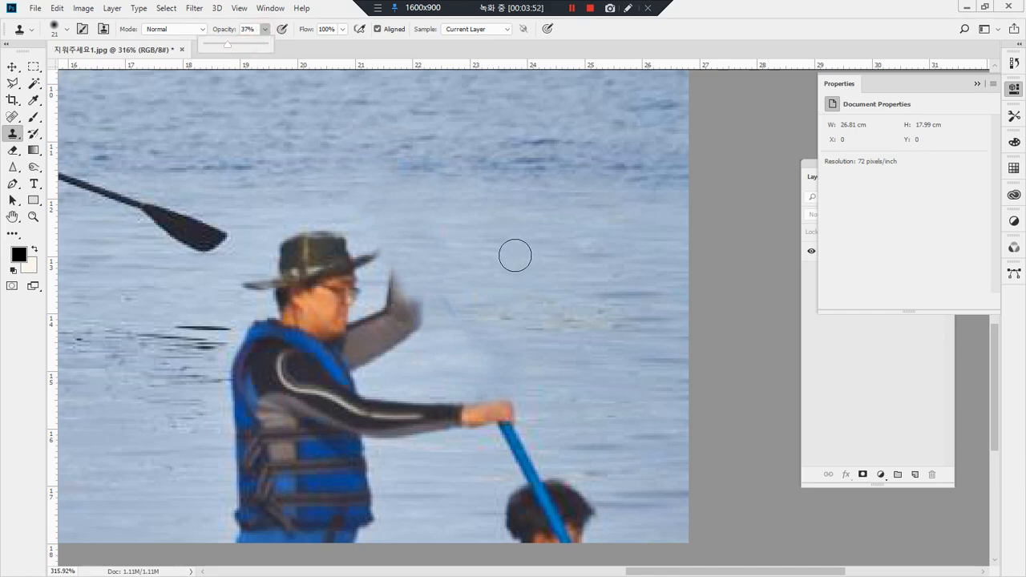
alt+click(483, 259)
drag(445, 258, 448, 248)
click(455, 248)
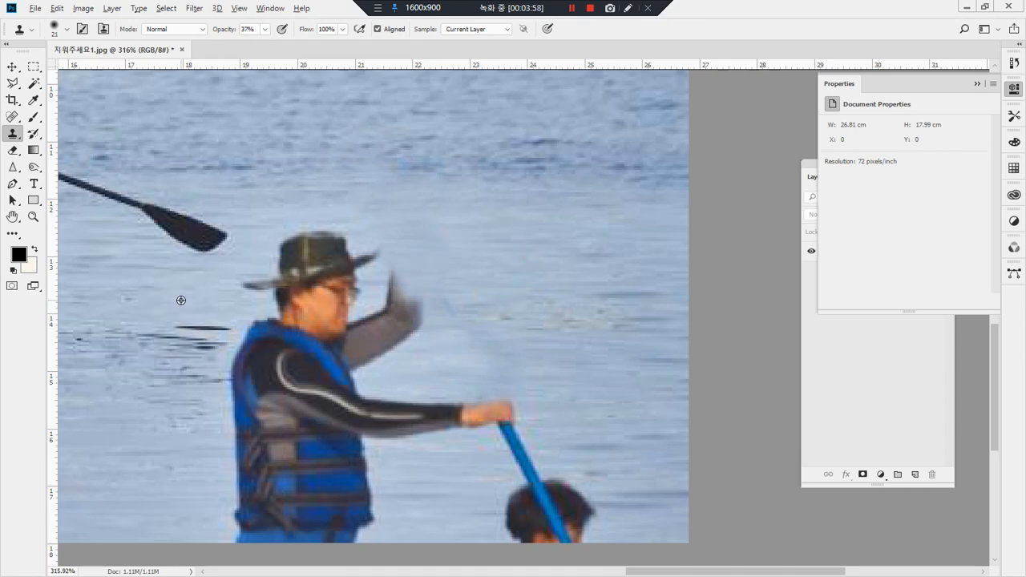
drag(242, 282, 250, 286)
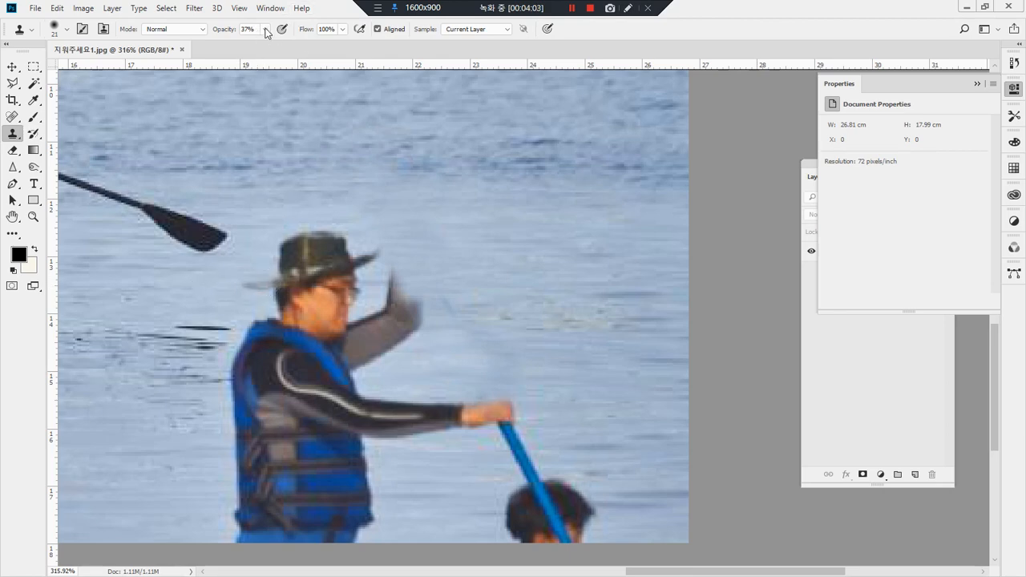
Step: Restore the Clone Stamp opacity to 100% and clone water over the hat's brim and crown
alt+click(187, 286)
mouse_move(248, 284)
mouse_down()
mouse_move(279, 259)
mouse_move(247, 301)
mouse_move(218, 285)
mouse_move(274, 286)
mouse_move(274, 268)
mouse_move(317, 236)
mouse_move(349, 236)
mouse_move(295, 241)
mouse_up()
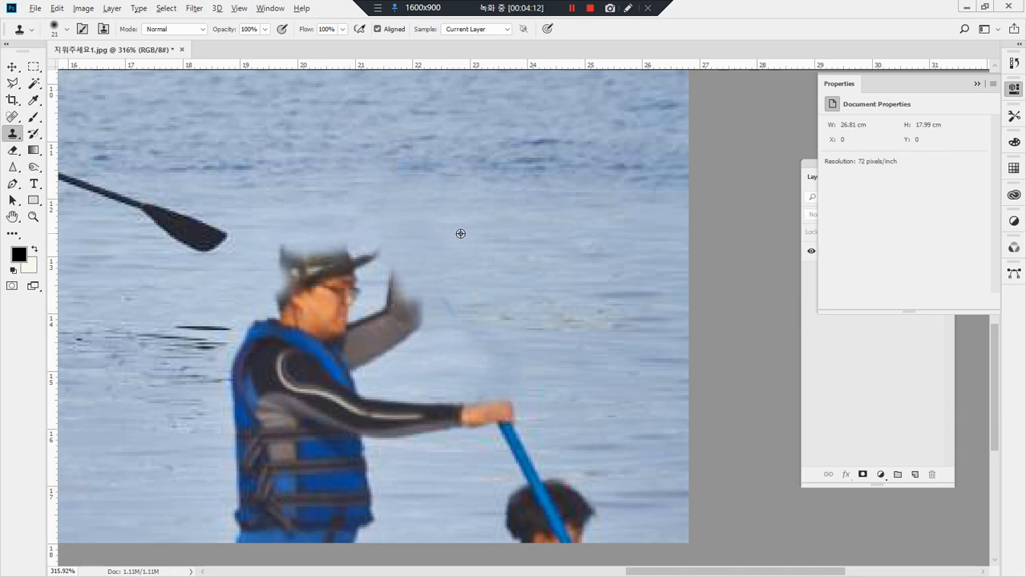
mouse_move(376, 251)
mouse_down()
mouse_move(286, 246)
mouse_move(380, 257)
mouse_move(384, 271)
mouse_move(407, 264)
mouse_move(323, 253)
mouse_move(377, 248)
mouse_move(363, 266)
mouse_up()
Step: Remove the paddler's trousers and the lower part of the blue vest by cloning the water around them
scroll(263, 343, down, 5)
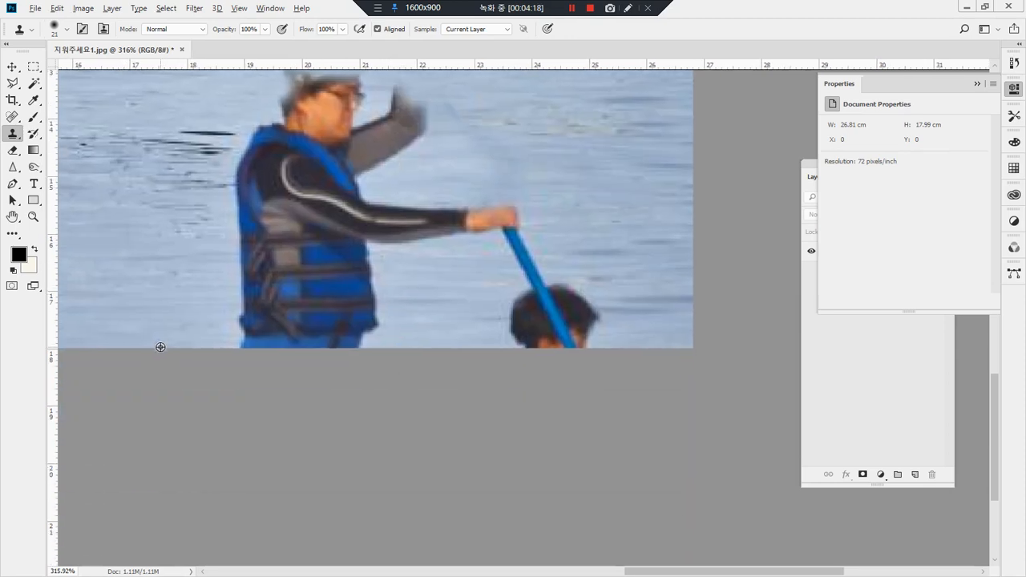
alt+click(161, 340)
mouse_move(231, 338)
mouse_down()
mouse_move(289, 338)
mouse_move(245, 335)
mouse_move(238, 254)
mouse_move(239, 312)
mouse_move(265, 311)
mouse_move(253, 307)
mouse_move(276, 347)
mouse_move(277, 284)
mouse_move(298, 345)
mouse_move(306, 324)
mouse_move(318, 363)
mouse_move(353, 315)
mouse_move(351, 358)
mouse_move(378, 316)
mouse_move(308, 335)
mouse_up()
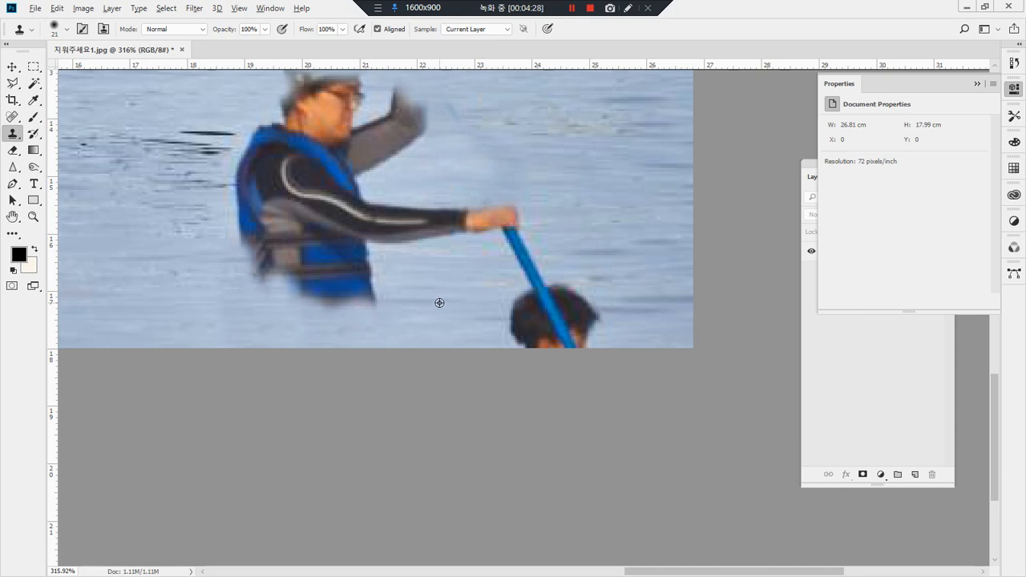
mouse_move(403, 300)
mouse_down()
mouse_move(335, 300)
mouse_move(355, 282)
mouse_move(276, 314)
mouse_move(259, 280)
mouse_move(280, 265)
mouse_move(273, 275)
mouse_up()
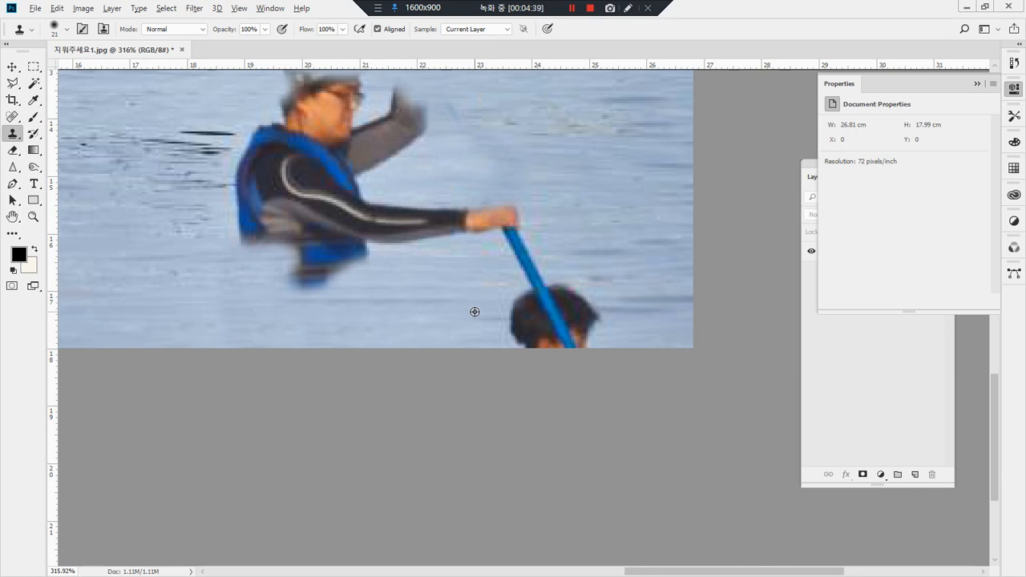
Step: Clone water over the dark-haired head cropped at the photo's lower edge and the paddle's lower end
alt+click(420, 321)
mouse_move(487, 321)
mouse_down()
mouse_move(521, 327)
mouse_move(515, 337)
mouse_move(468, 340)
mouse_move(568, 344)
mouse_move(521, 324)
mouse_move(537, 304)
mouse_move(521, 316)
mouse_move(527, 333)
mouse_move(542, 294)
mouse_move(517, 307)
mouse_move(564, 291)
mouse_move(564, 316)
mouse_move(614, 327)
mouse_move(569, 339)
mouse_move(589, 343)
mouse_move(526, 324)
mouse_move(573, 310)
mouse_move(548, 310)
mouse_move(606, 327)
mouse_move(539, 303)
mouse_up()
alt+click(664, 336)
alt+click(493, 328)
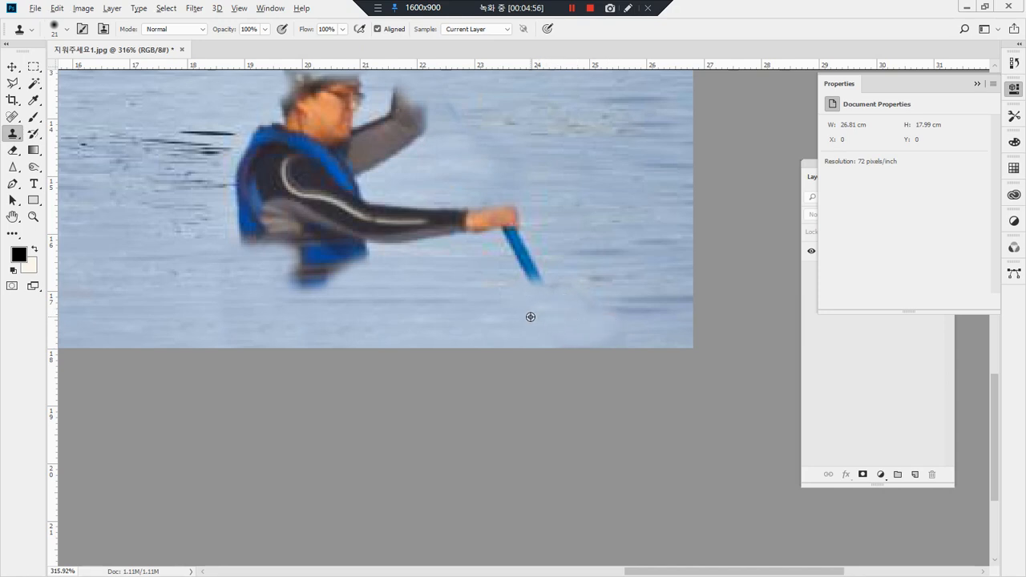
Step: Clone water over the remaining blue paddle shaft, the hand gripping it and the outstretched arm
alt+click(611, 251)
mouse_move(539, 281)
mouse_down()
mouse_move(518, 257)
mouse_move(529, 246)
mouse_move(509, 244)
mouse_move(506, 212)
mouse_up()
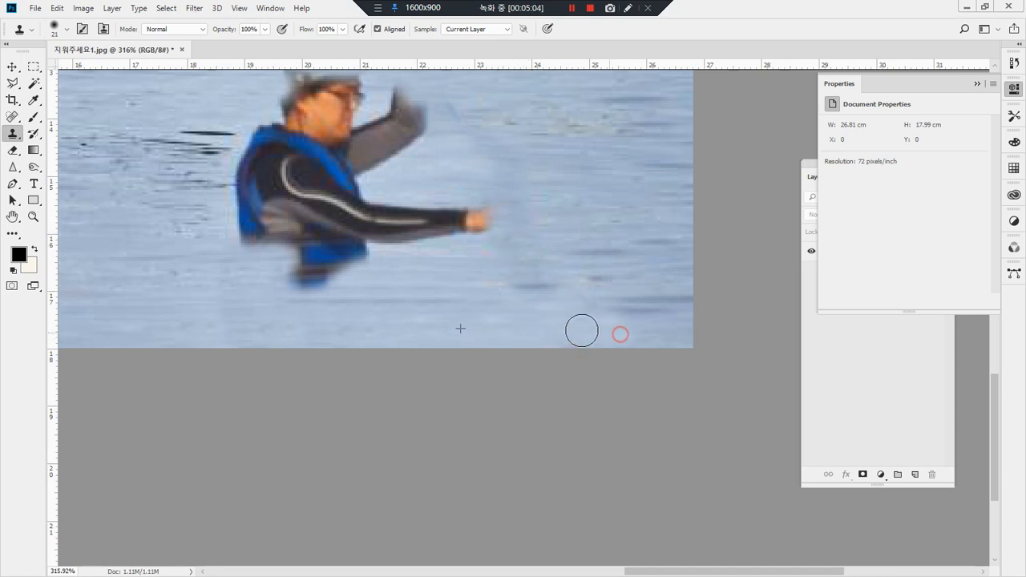
alt+click(440, 269)
mouse_move(520, 262)
mouse_down()
mouse_move(498, 264)
mouse_move(513, 265)
mouse_up()
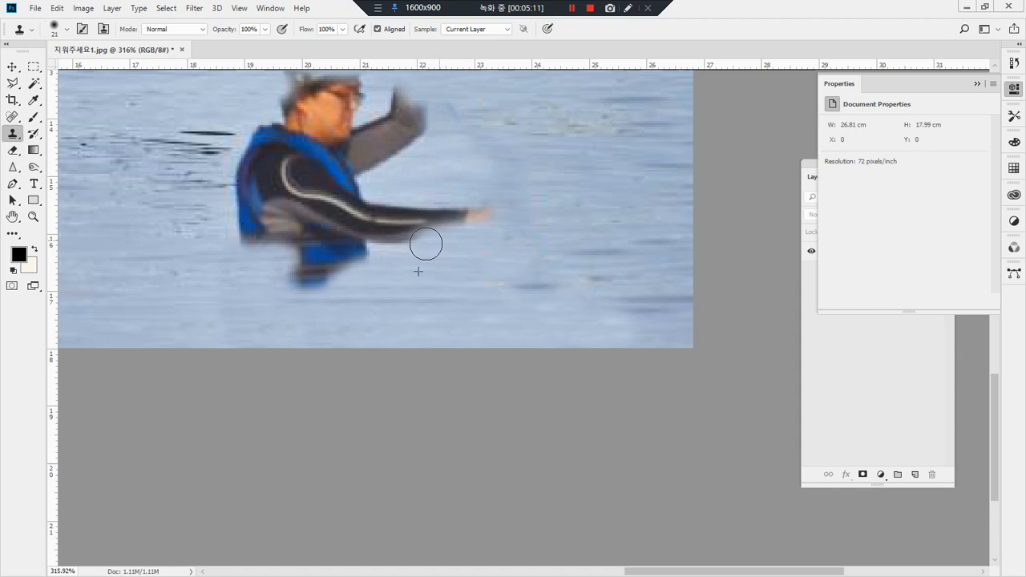
mouse_move(522, 220)
mouse_down()
mouse_move(450, 228)
mouse_move(488, 219)
mouse_up()
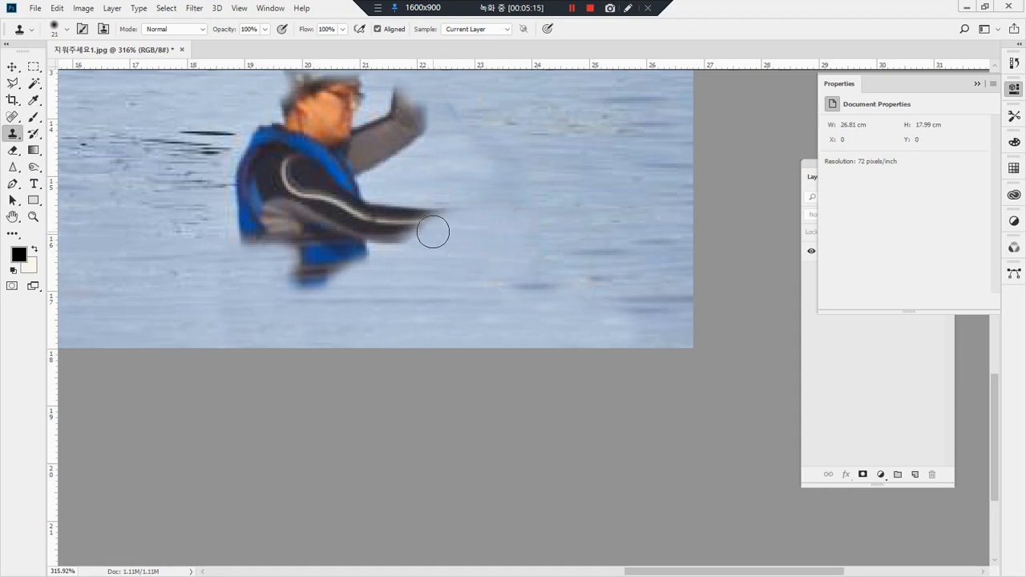
mouse_move(433, 232)
mouse_down()
mouse_move(393, 240)
mouse_move(423, 243)
mouse_move(445, 219)
mouse_move(383, 214)
mouse_move(430, 241)
mouse_move(306, 278)
mouse_move(351, 275)
mouse_move(362, 255)
mouse_move(353, 219)
mouse_move(396, 203)
mouse_up()
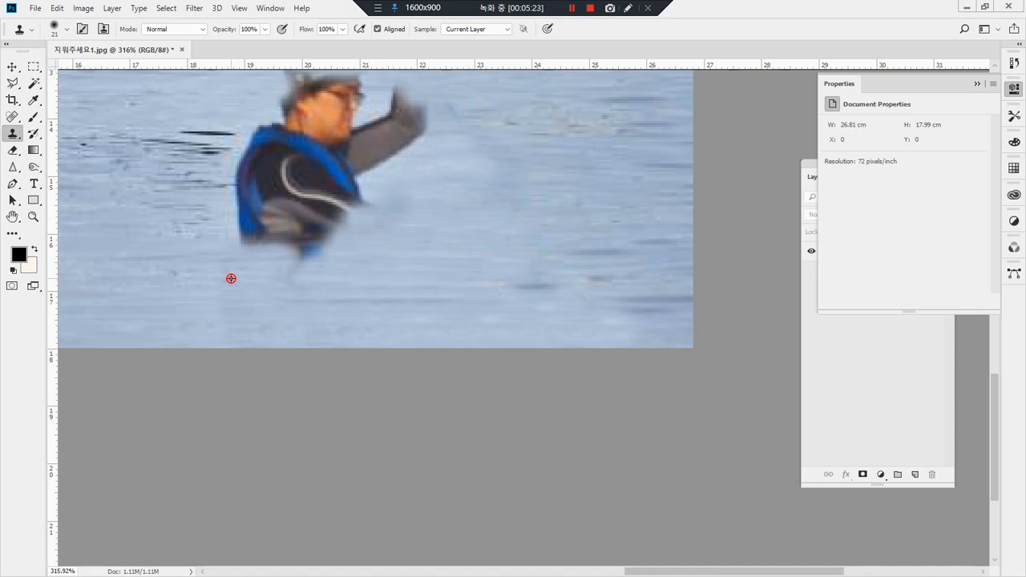
Step: Clone water over the waist and torso of the blue vest up to the paddler's chest
mouse_move(288, 278)
mouse_down()
mouse_move(294, 265)
mouse_move(325, 255)
mouse_up()
alt+click(227, 275)
mouse_move(243, 237)
mouse_down()
mouse_move(343, 240)
mouse_move(255, 236)
mouse_move(374, 217)
mouse_move(252, 220)
mouse_move(389, 201)
mouse_move(250, 224)
mouse_up()
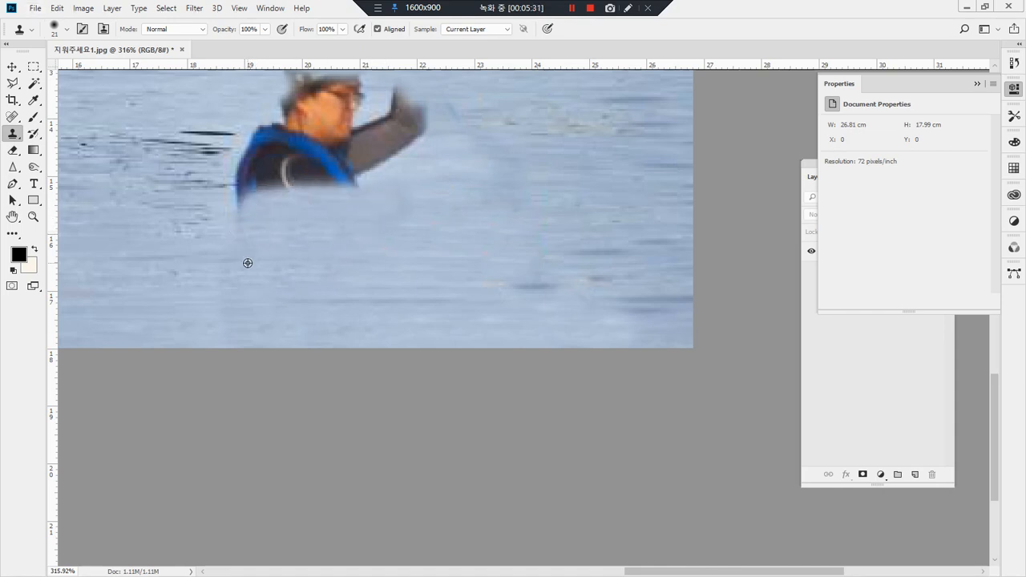
Step: Remove the paddler's raised arm, shoulders, face and the rest of the hat with cloned water
mouse_move(238, 197)
mouse_down()
mouse_move(396, 191)
mouse_move(447, 313)
mouse_up()
key(space)
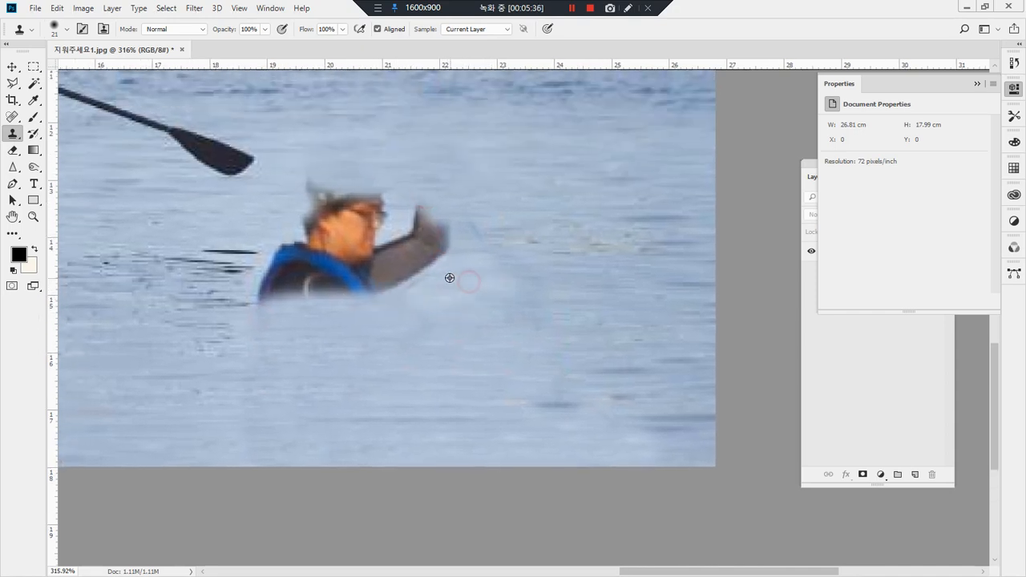
mouse_move(447, 265)
mouse_down()
mouse_move(400, 278)
mouse_move(444, 263)
mouse_move(440, 271)
mouse_move(471, 208)
mouse_move(416, 266)
mouse_move(436, 240)
mouse_move(412, 225)
mouse_move(380, 289)
mouse_move(409, 258)
mouse_move(416, 281)
mouse_move(287, 298)
mouse_move(369, 295)
mouse_up()
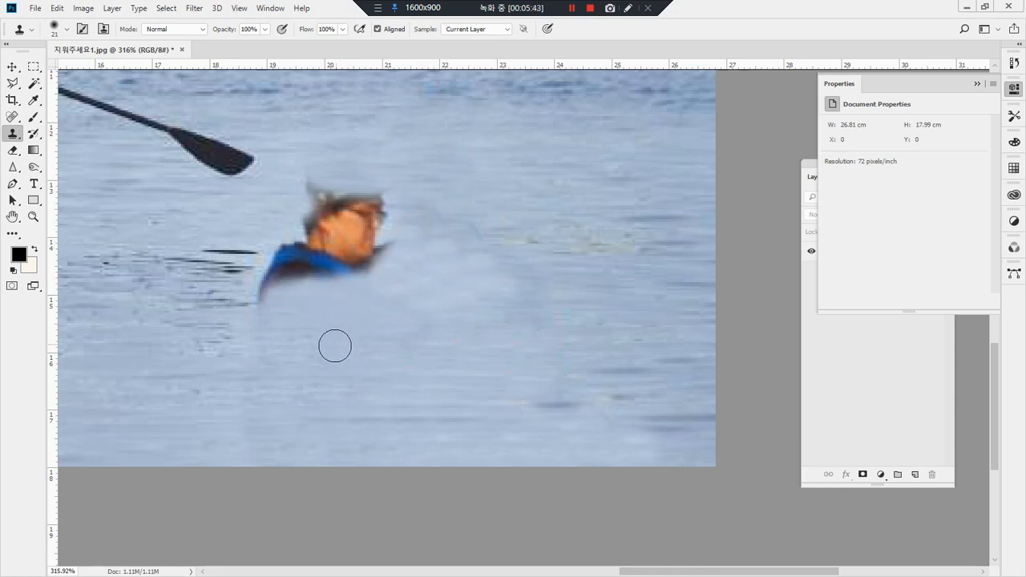
mouse_move(268, 291)
mouse_down()
mouse_move(279, 280)
mouse_move(275, 259)
mouse_move(385, 256)
mouse_up()
drag(259, 263, 401, 251)
drag(305, 275, 424, 265)
mouse_move(297, 241)
mouse_down()
mouse_move(427, 226)
mouse_move(356, 221)
mouse_move(409, 206)
mouse_move(309, 188)
mouse_up()
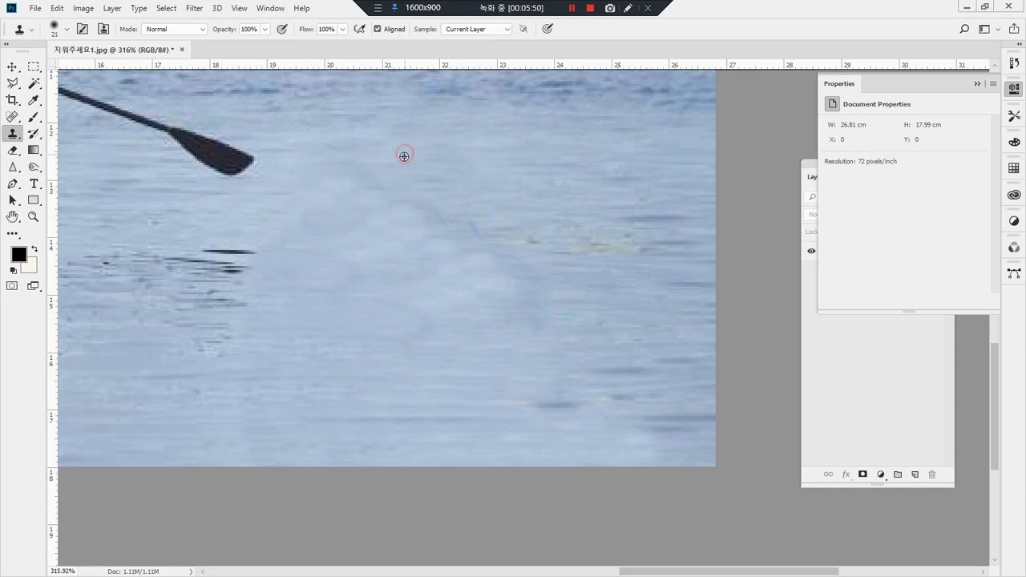
Step: Blend the smudged diagonal traces where the head and raised arm were with cloned water texture
drag(408, 181, 321, 191)
mouse_move(458, 203)
mouse_down()
mouse_move(299, 207)
mouse_move(489, 209)
mouse_move(320, 218)
mouse_up()
alt+click(448, 178)
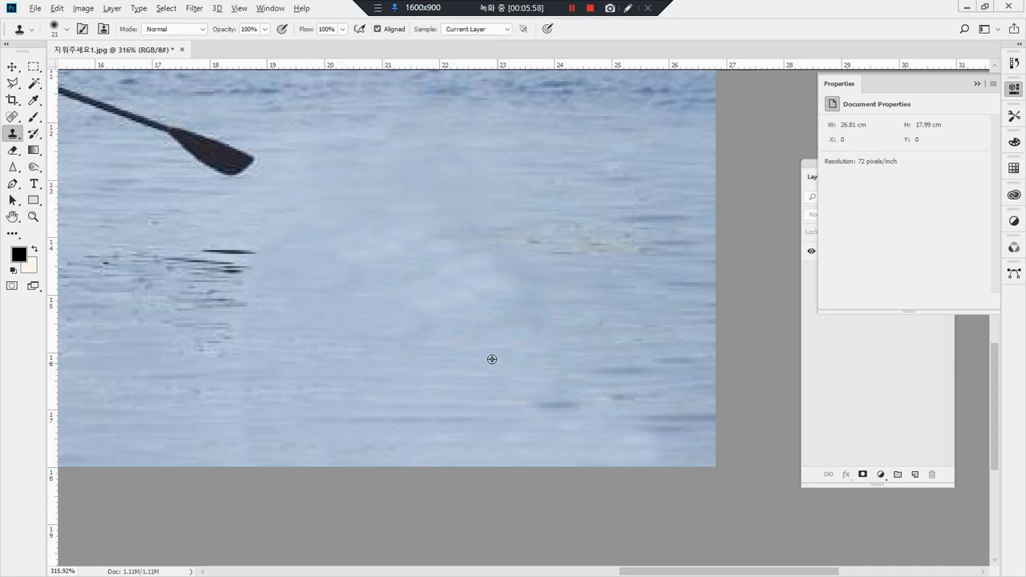
Step: Even out the pale blotches in the water where the torso and arms were with more Clone Stamp strokes
drag(508, 318, 417, 317)
drag(513, 300, 406, 300)
drag(521, 287, 370, 292)
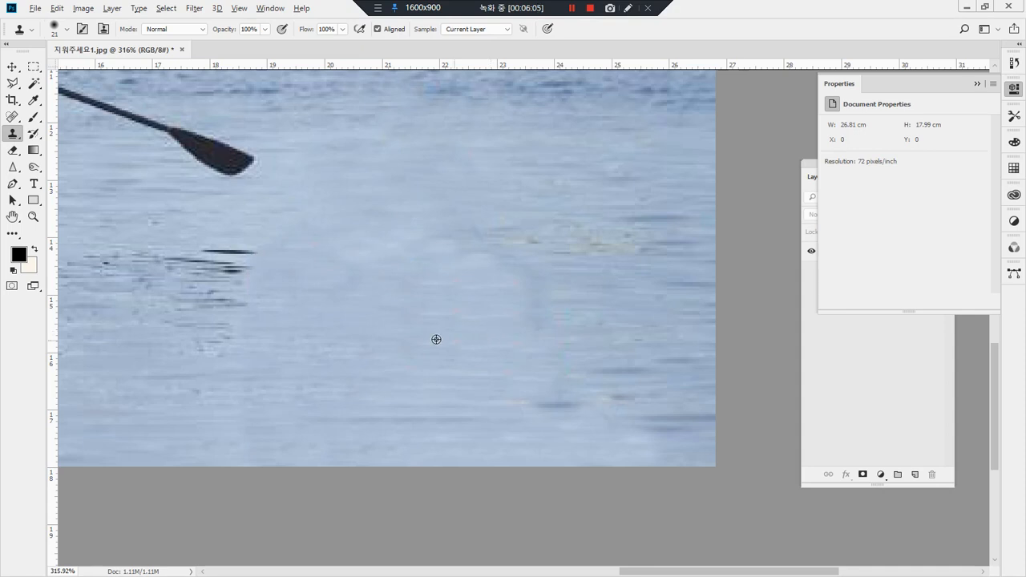
drag(511, 311, 408, 314)
mouse_move(503, 291)
mouse_down()
mouse_move(363, 292)
mouse_move(486, 286)
mouse_move(493, 271)
mouse_move(346, 270)
mouse_move(442, 287)
mouse_move(457, 267)
mouse_move(383, 318)
mouse_move(482, 259)
mouse_move(405, 264)
mouse_move(426, 280)
mouse_up()
drag(427, 246, 353, 240)
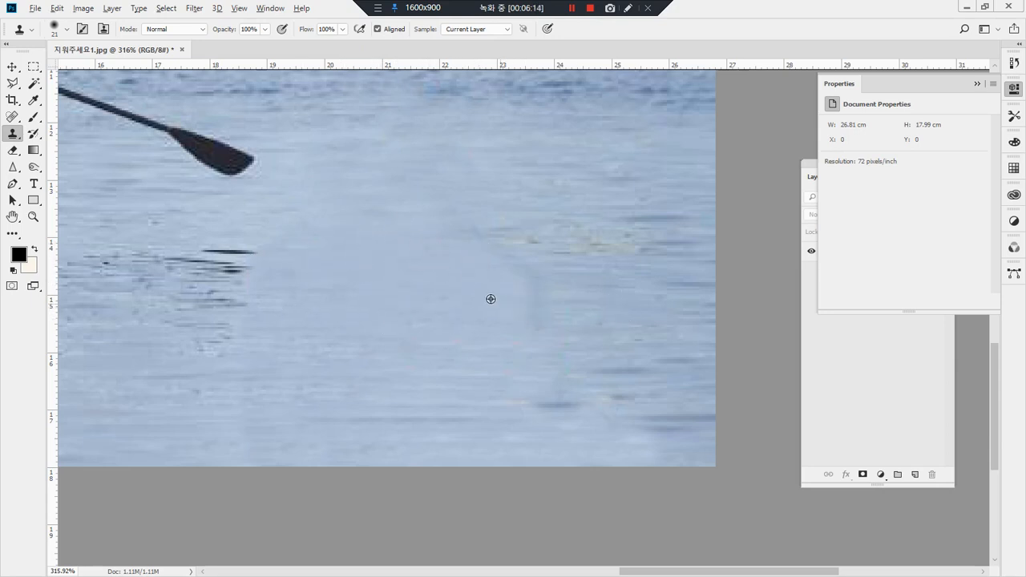
Step: Smooth the curved dark streak where the paddle shaft was by cloning calm water over it, and return to 100% view
drag(535, 275, 474, 279)
drag(540, 264, 495, 269)
mouse_move(557, 294)
mouse_down()
mouse_move(496, 297)
mouse_move(566, 305)
mouse_move(491, 319)
mouse_move(563, 322)
mouse_move(503, 339)
mouse_up()
drag(563, 353, 515, 352)
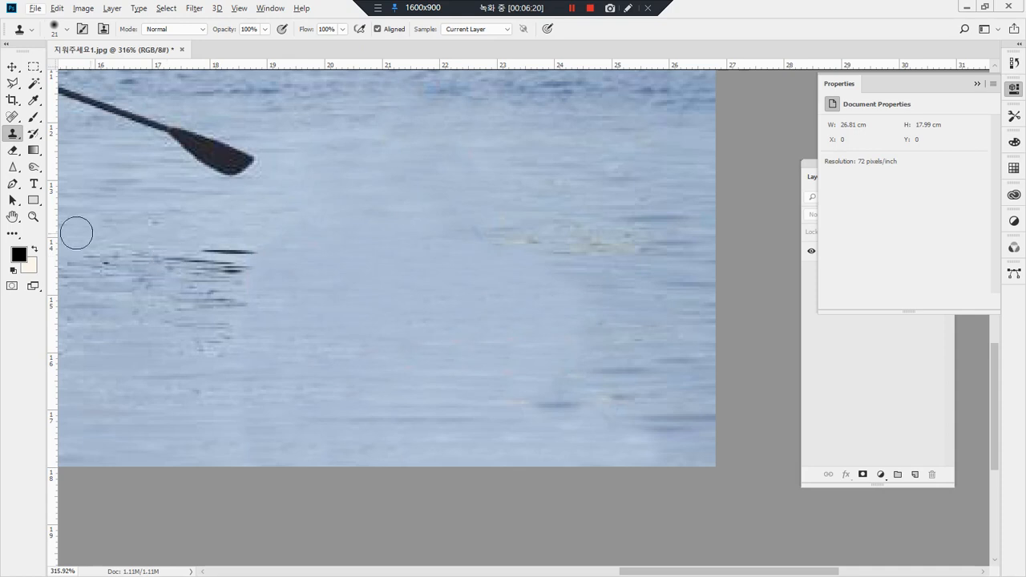
click(33, 217)
double_click(33, 217)
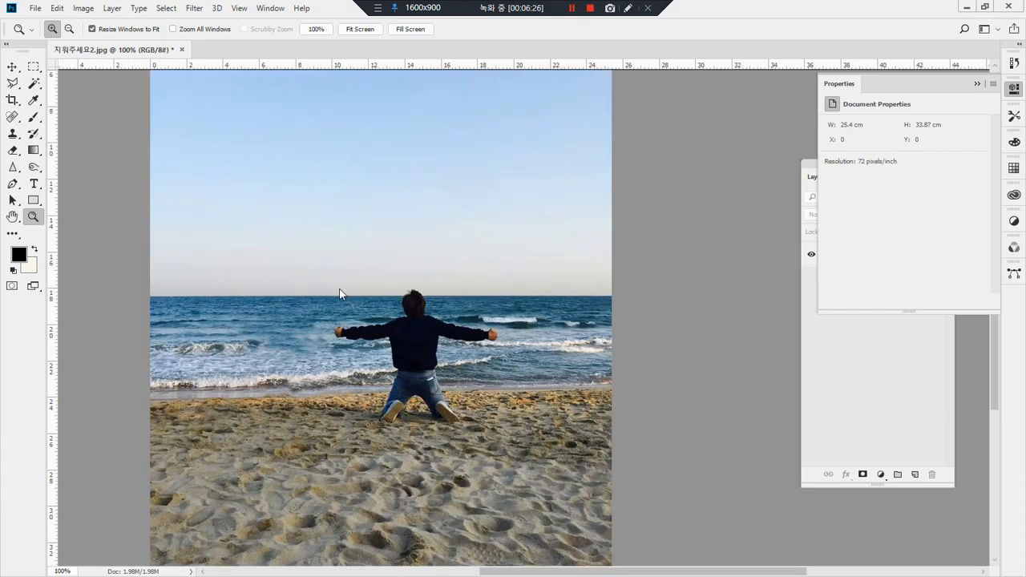
Step: Extend the breaking wave's white foam across the kneeling person's waist with the Clone Stamp tool
drag(291, 268, 542, 427)
drag(416, 386, 294, 426)
key(s)
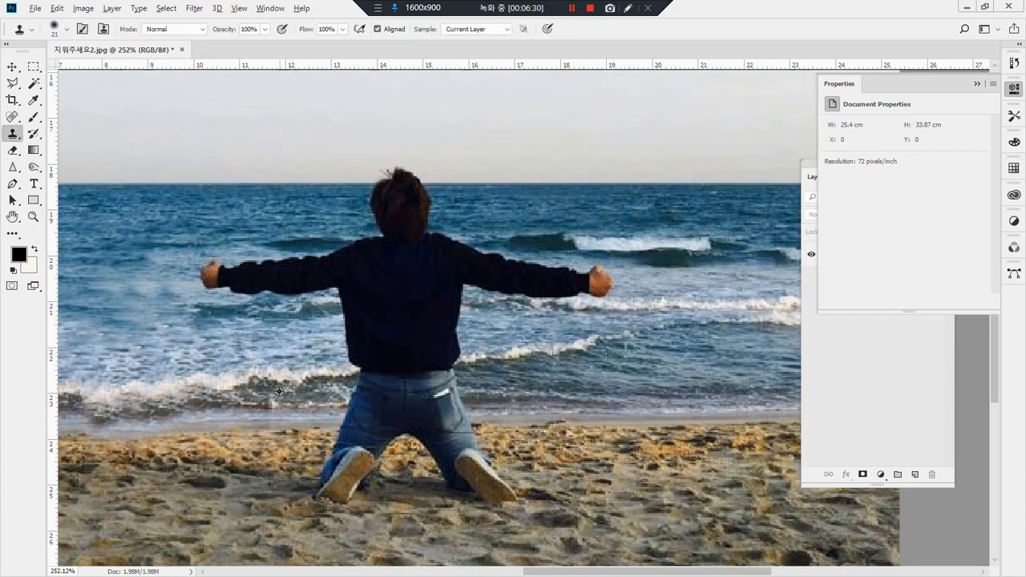
alt+click(278, 378)
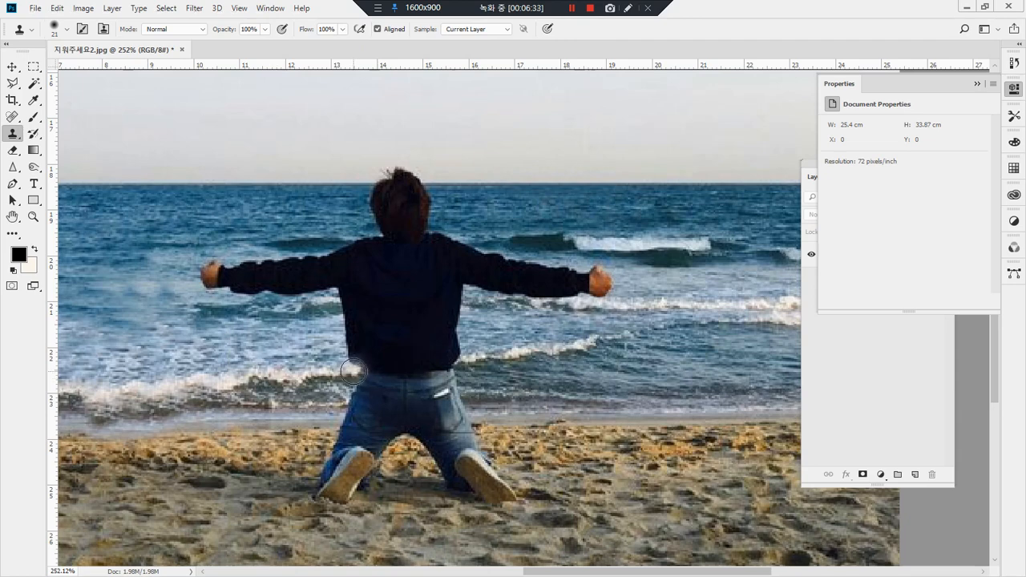
drag(365, 369, 430, 358)
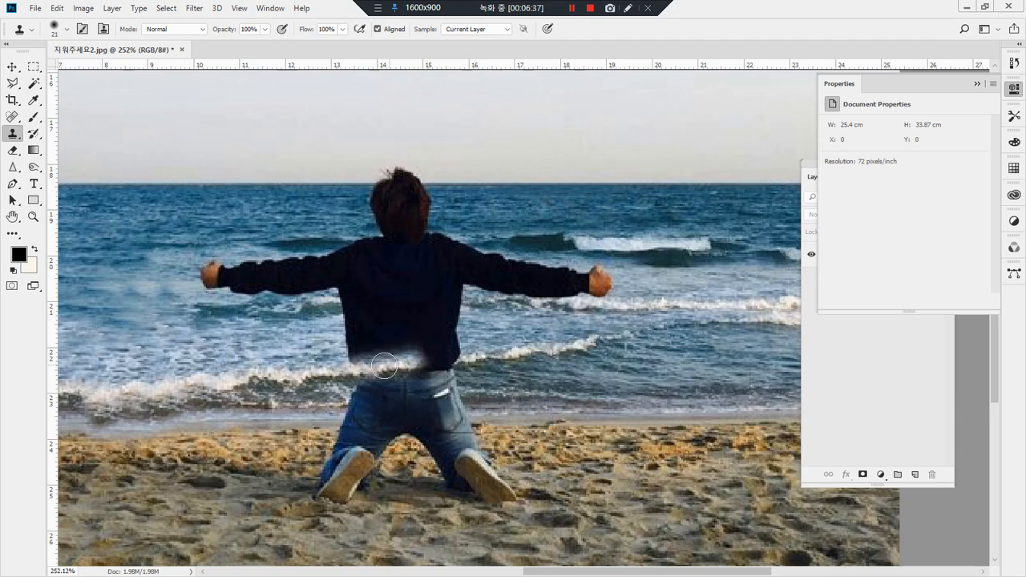
alt+click(287, 375)
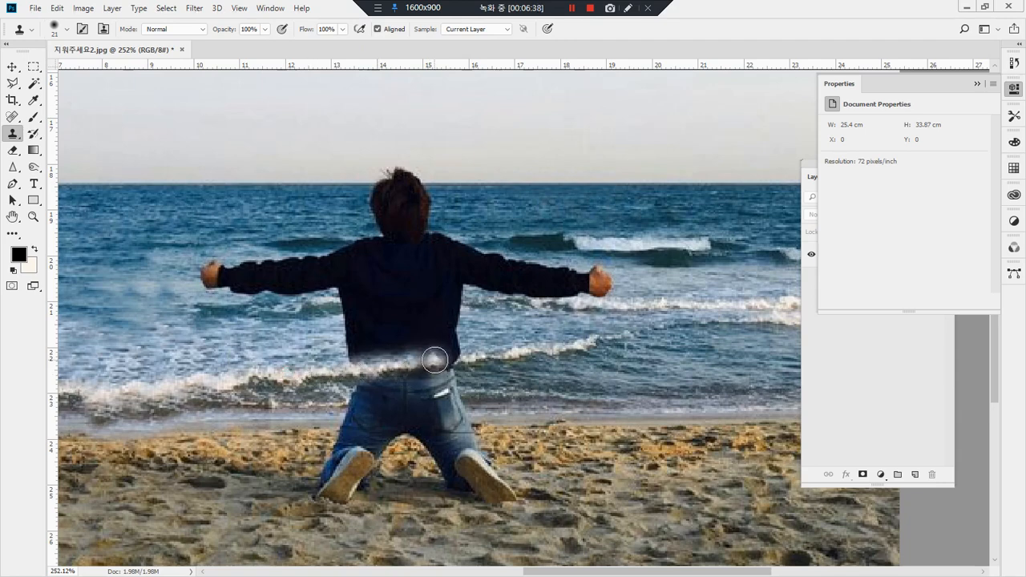
drag(451, 358, 453, 358)
Step: Remove the lower part of the dark jacket, from waist to mid-back, with cloned foamy water
mouse_move(367, 359)
mouse_down()
mouse_move(349, 363)
mouse_move(383, 346)
mouse_move(461, 339)
mouse_move(343, 340)
mouse_move(398, 338)
mouse_up()
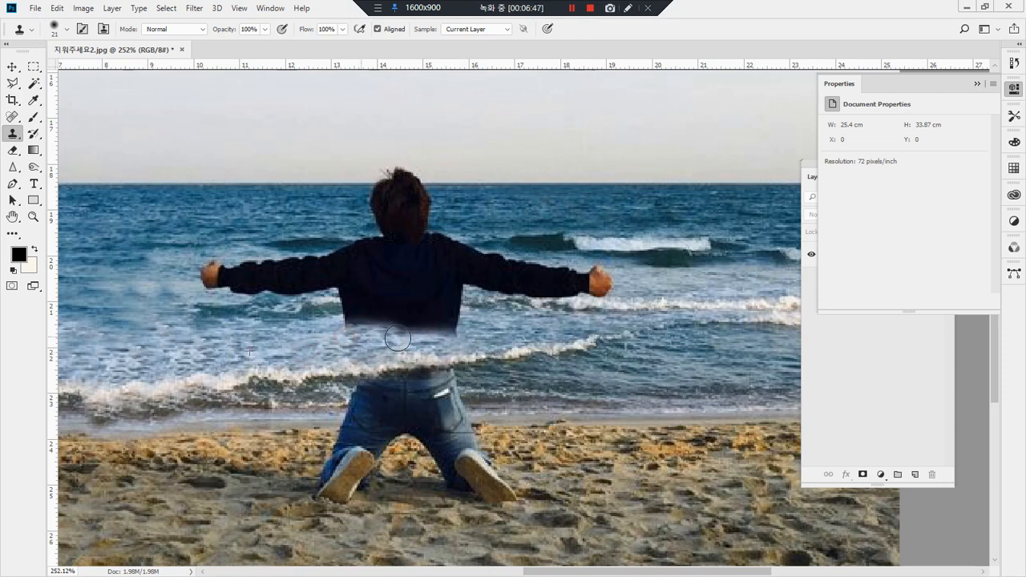
drag(340, 320, 377, 327)
mouse_move(409, 327)
mouse_down()
mouse_move(520, 332)
mouse_move(469, 317)
mouse_move(421, 324)
mouse_move(503, 310)
mouse_move(460, 310)
mouse_up()
alt+click(482, 302)
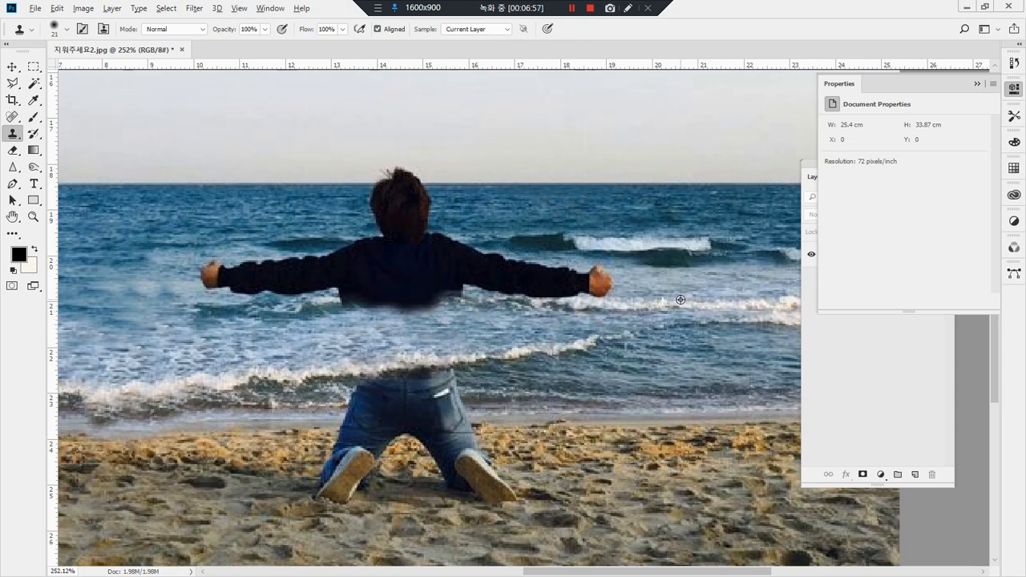
mouse_move(271, 335)
mouse_down()
mouse_move(207, 299)
mouse_move(204, 249)
mouse_up()
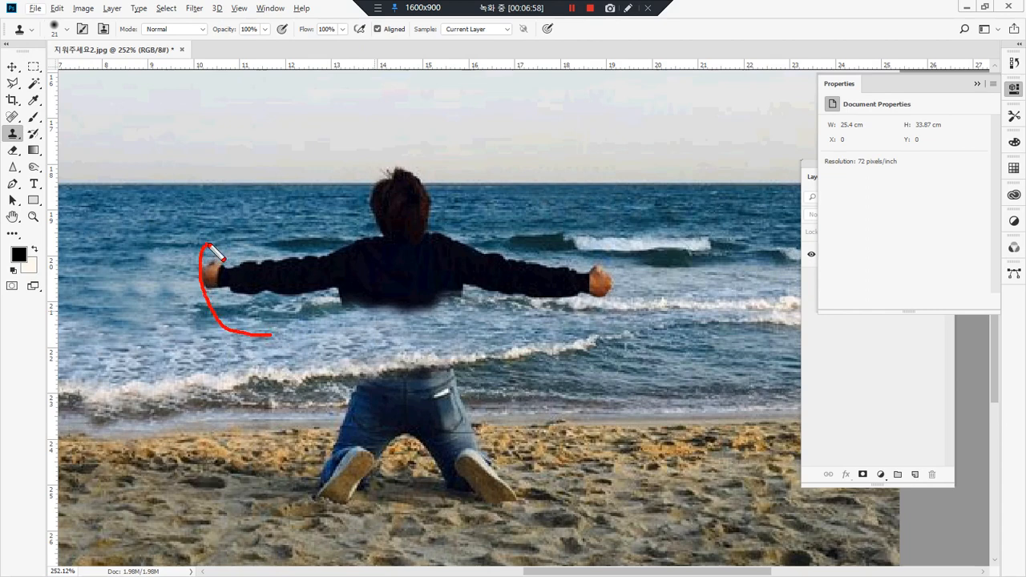
mouse_move(335, 233)
mouse_down()
mouse_move(523, 234)
mouse_move(623, 262)
mouse_move(627, 290)
mouse_move(597, 318)
mouse_move(345, 315)
mouse_up()
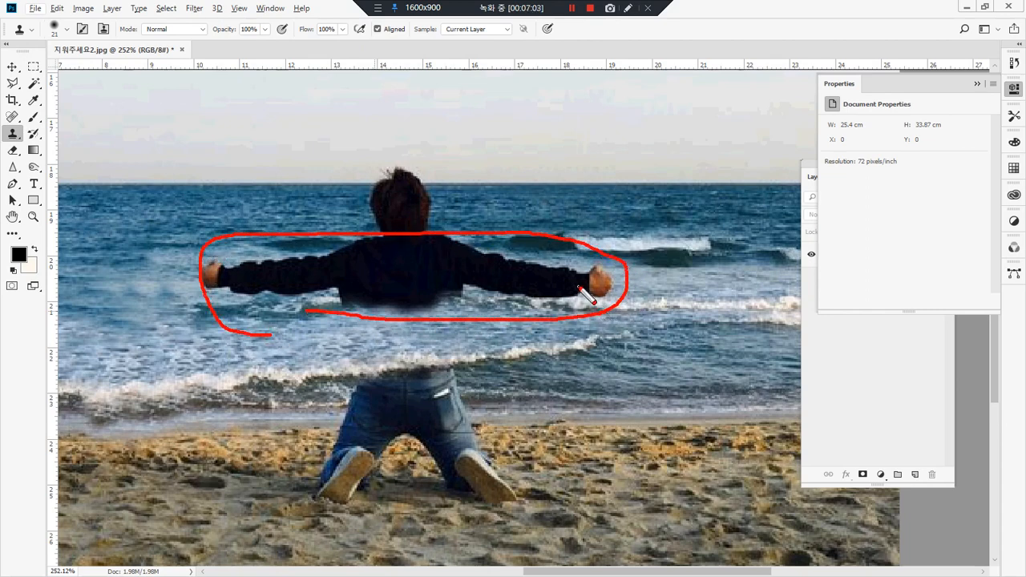
mouse_move(517, 313)
mouse_down()
mouse_move(223, 280)
mouse_move(335, 243)
mouse_move(555, 251)
mouse_up()
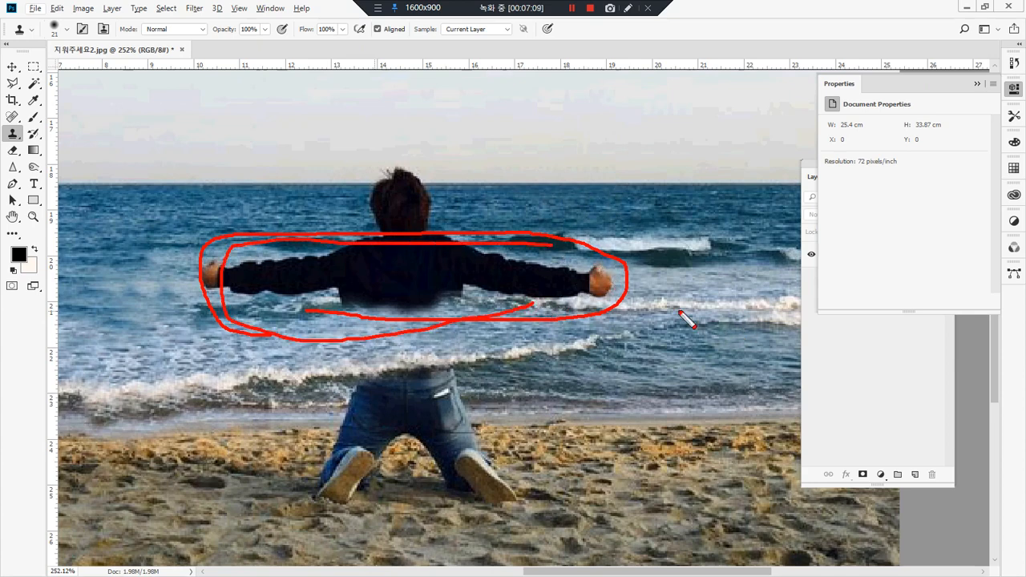
drag(282, 306, 245, 314)
mouse_move(662, 305)
mouse_down()
mouse_move(563, 298)
mouse_move(425, 281)
mouse_move(250, 312)
mouse_up()
key(Escape)
mouse_move(450, 268)
mouse_down()
mouse_move(300, 230)
mouse_move(427, 158)
mouse_move(501, 232)
mouse_move(454, 262)
mouse_up()
key(Escape)
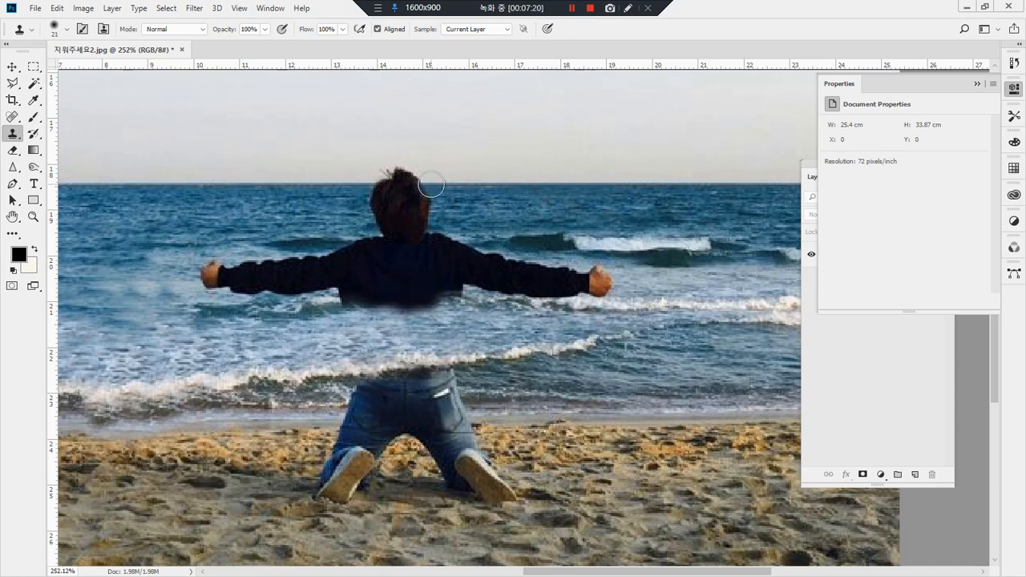
Step: Remove the person's head and neck between the horizon and the collar with cloned blue sea
mouse_move(432, 185)
mouse_down()
mouse_move(377, 188)
mouse_move(416, 174)
mouse_move(378, 175)
mouse_move(427, 192)
mouse_move(373, 202)
mouse_move(432, 197)
mouse_move(373, 207)
mouse_move(434, 209)
mouse_move(389, 217)
mouse_move(458, 210)
mouse_up()
drag(178, 181, 672, 322)
drag(521, 341, 449, 322)
drag(500, 291, 499, 272)
Step: Clone the small wave crest over the top of the person's shoulders and upper back
drag(651, 255, 577, 257)
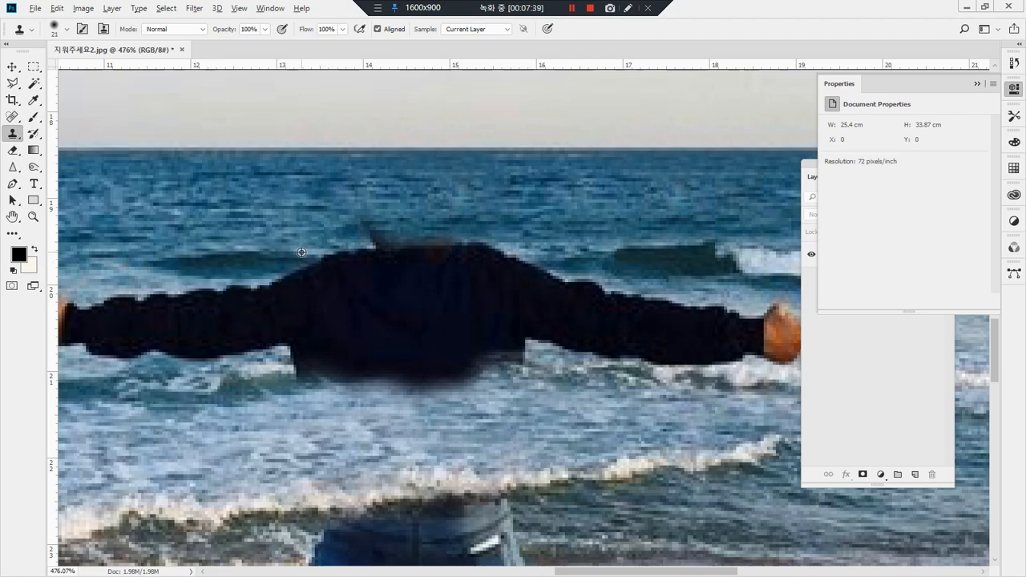
drag(658, 252, 244, 261)
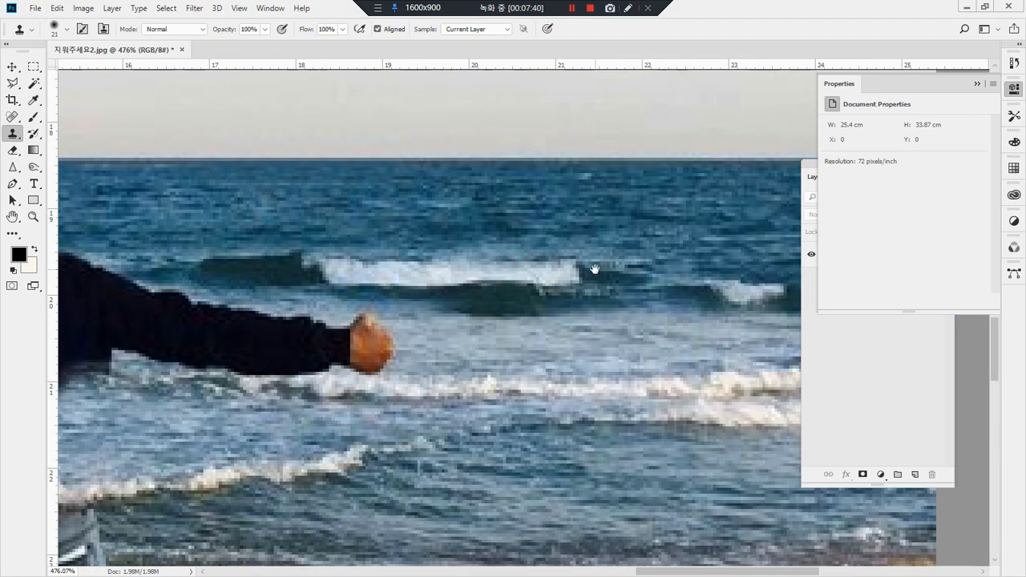
drag(595, 269, 569, 268)
alt+click(495, 298)
alt+click(573, 316)
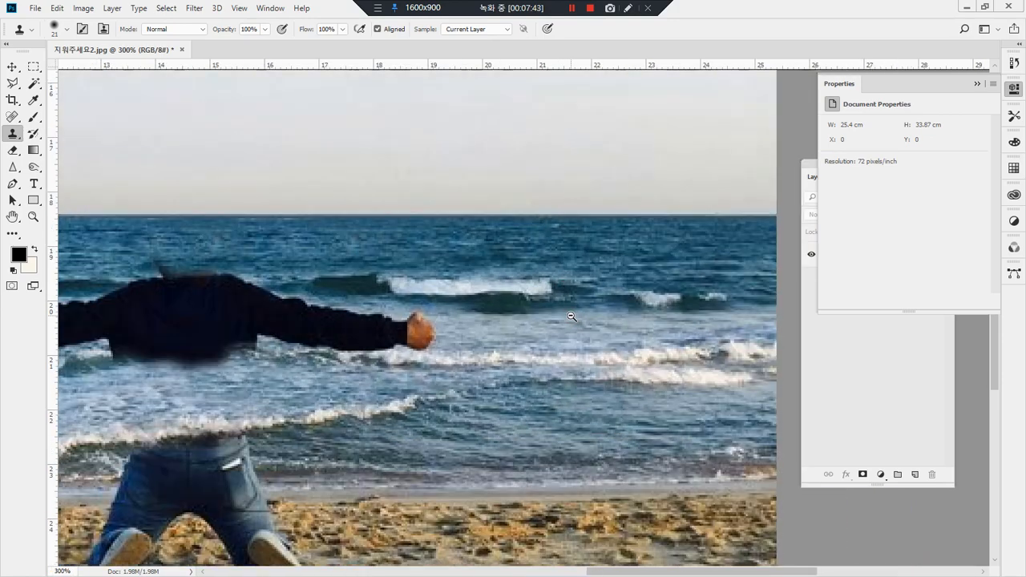
drag(499, 297, 640, 274)
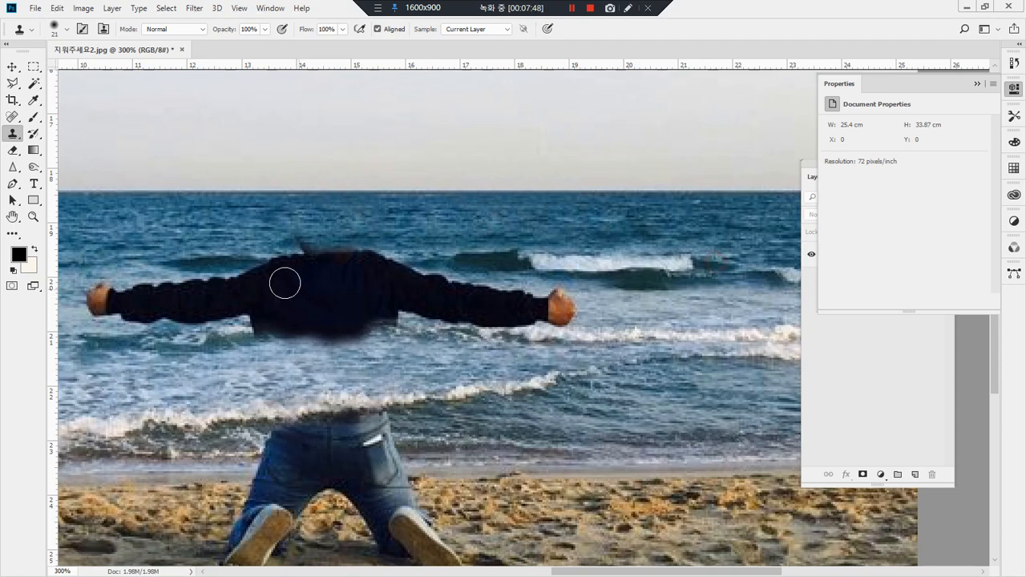
mouse_move(275, 260)
mouse_down()
mouse_move(355, 244)
mouse_move(342, 259)
mouse_move(331, 247)
mouse_move(364, 249)
mouse_move(348, 266)
mouse_move(412, 275)
mouse_move(367, 267)
mouse_up()
Step: Remove the right hand and forearm, continuing the white foam line beneath them with cloned water
mouse_move(581, 312)
mouse_down()
mouse_move(546, 300)
mouse_move(568, 316)
mouse_move(539, 319)
mouse_move(571, 331)
mouse_move(517, 328)
mouse_up()
alt+click(586, 335)
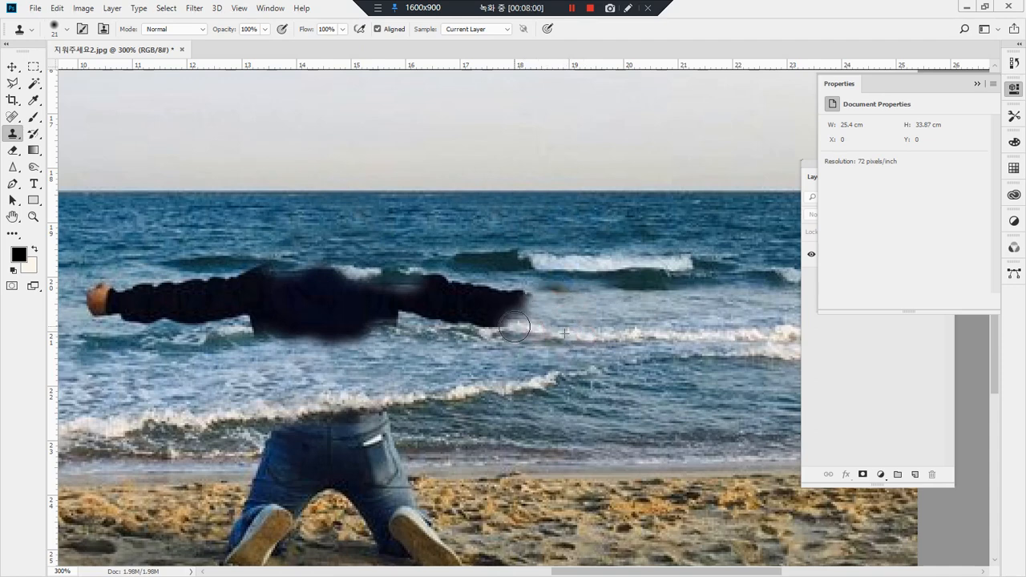
key(ctrl+z)
alt+click(640, 333)
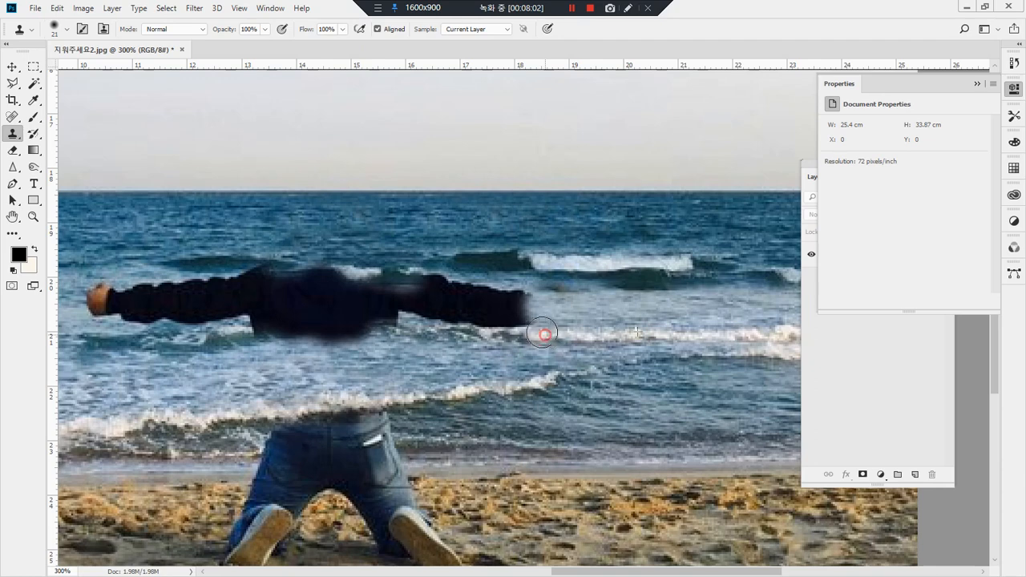
mouse_move(542, 332)
mouse_down()
mouse_move(517, 299)
mouse_move(502, 297)
mouse_move(501, 321)
mouse_move(525, 324)
mouse_move(450, 328)
mouse_up()
Step: Remove the left hand, the left arm and most of the remaining torso with cloned water
scroll(126, 342, left, 3)
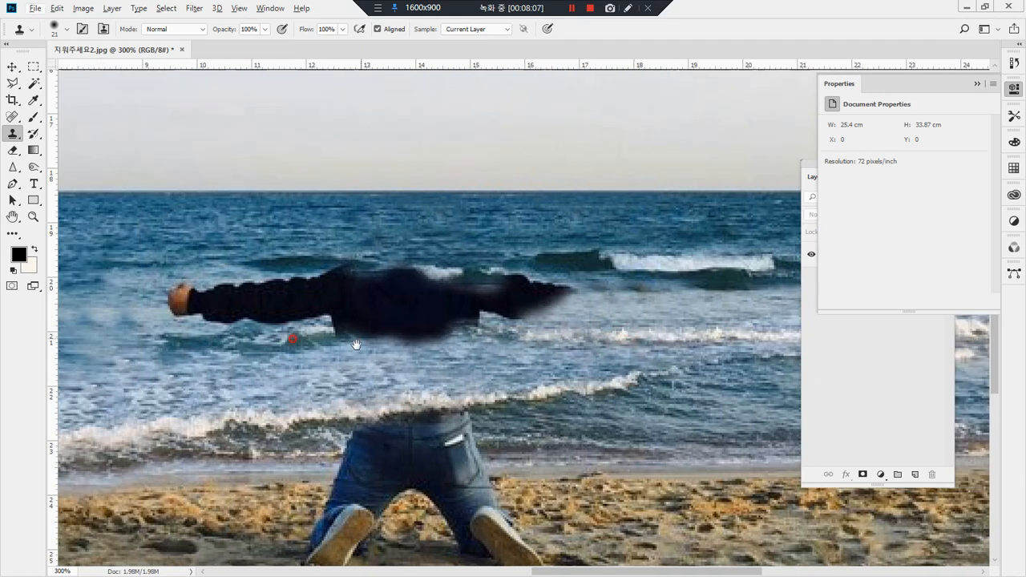
mouse_move(219, 344)
mouse_down()
mouse_move(235, 364)
mouse_move(320, 336)
mouse_move(294, 353)
mouse_move(324, 348)
mouse_move(305, 362)
mouse_move(349, 340)
mouse_move(376, 342)
mouse_move(339, 361)
mouse_move(434, 327)
mouse_move(412, 351)
mouse_move(245, 322)
mouse_move(267, 312)
mouse_move(241, 316)
mouse_up()
alt+click(137, 298)
mouse_move(166, 319)
mouse_down()
mouse_move(209, 319)
mouse_move(205, 300)
mouse_move(180, 289)
mouse_move(178, 266)
mouse_move(188, 283)
mouse_move(226, 282)
mouse_move(310, 309)
mouse_move(286, 322)
mouse_move(318, 309)
mouse_move(385, 316)
mouse_move(362, 334)
mouse_move(420, 326)
mouse_move(481, 330)
mouse_move(437, 338)
mouse_move(530, 338)
mouse_move(455, 348)
mouse_move(548, 340)
mouse_move(423, 345)
mouse_move(579, 349)
mouse_move(471, 335)
mouse_move(548, 321)
mouse_move(445, 327)
mouse_move(318, 288)
mouse_move(306, 295)
mouse_move(529, 302)
mouse_move(625, 321)
mouse_up()
alt+click(289, 362)
alt+click(284, 329)
mouse_move(535, 320)
mouse_down()
mouse_move(655, 304)
mouse_move(474, 307)
mouse_move(616, 303)
mouse_up()
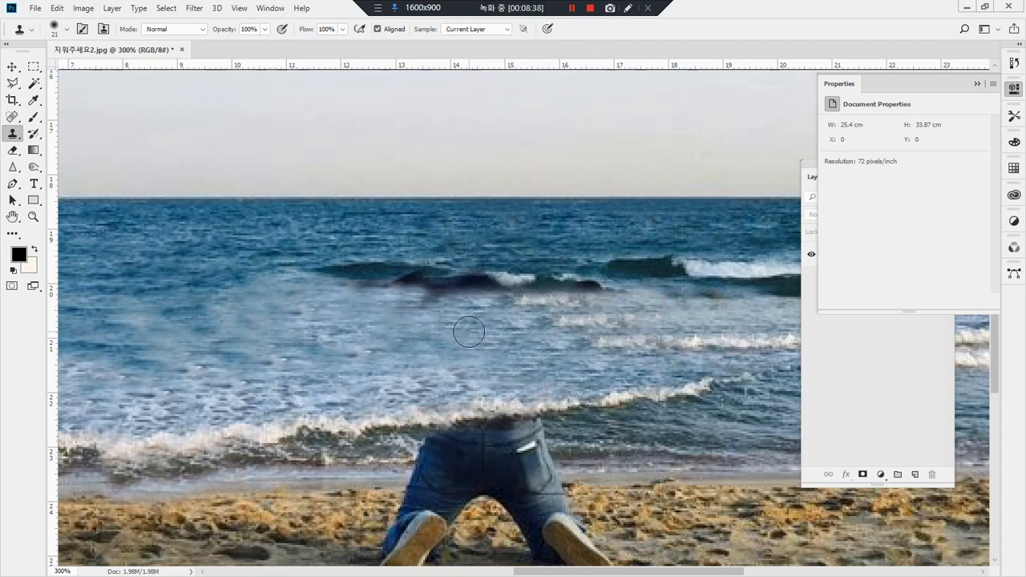
key(ctrl+z)
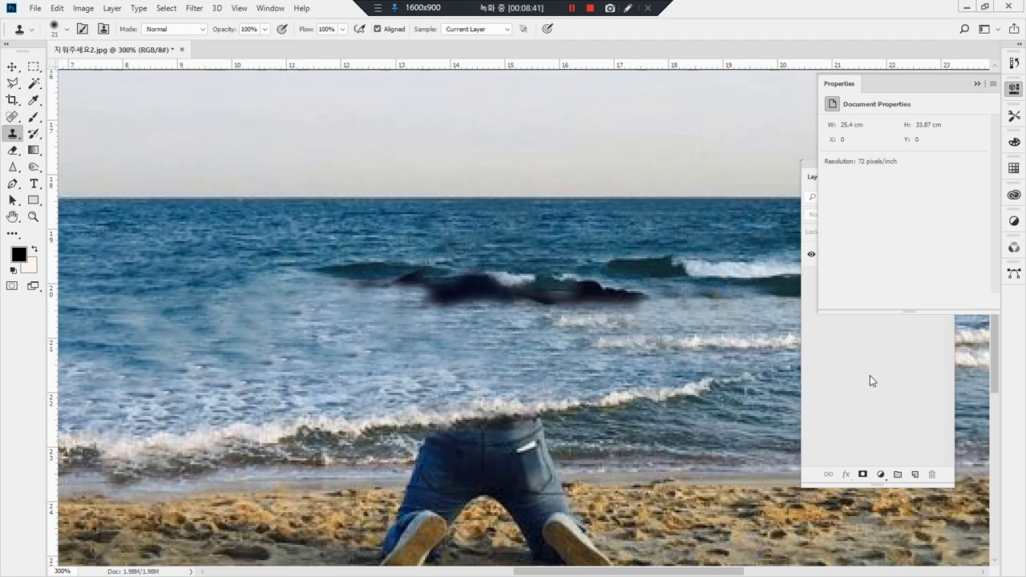
click(1016, 61)
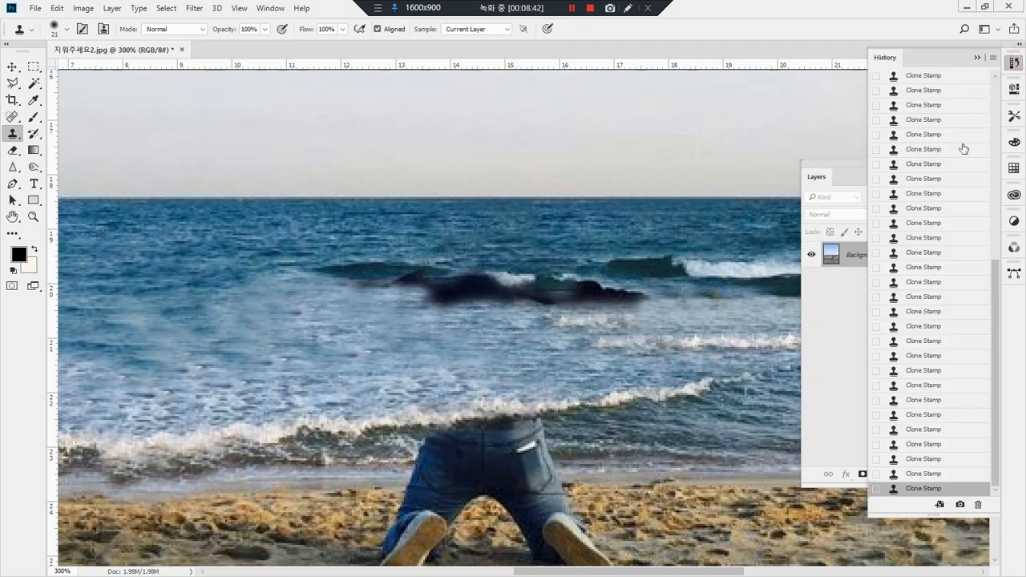
click(920, 474)
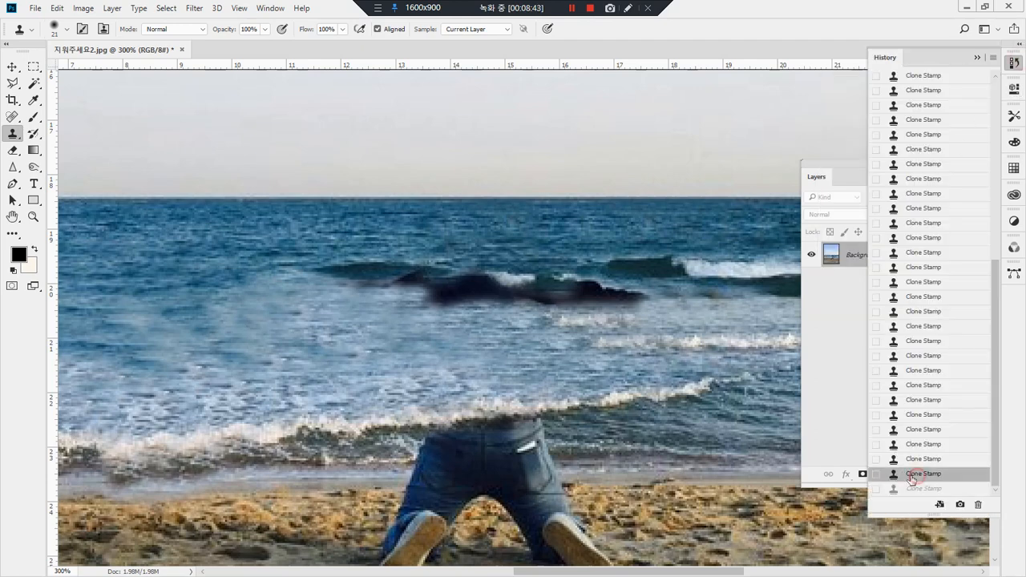
Step: Cover the dark jacket remains between the wave lines with cloned pale water
mouse_move(500, 325)
mouse_down()
mouse_move(628, 312)
mouse_move(422, 316)
mouse_move(442, 355)
mouse_move(502, 323)
mouse_move(432, 321)
mouse_move(483, 318)
mouse_move(427, 310)
mouse_move(425, 299)
mouse_move(518, 296)
mouse_up()
alt+click(495, 344)
mouse_move(697, 306)
mouse_down()
mouse_move(548, 301)
mouse_move(608, 297)
mouse_up()
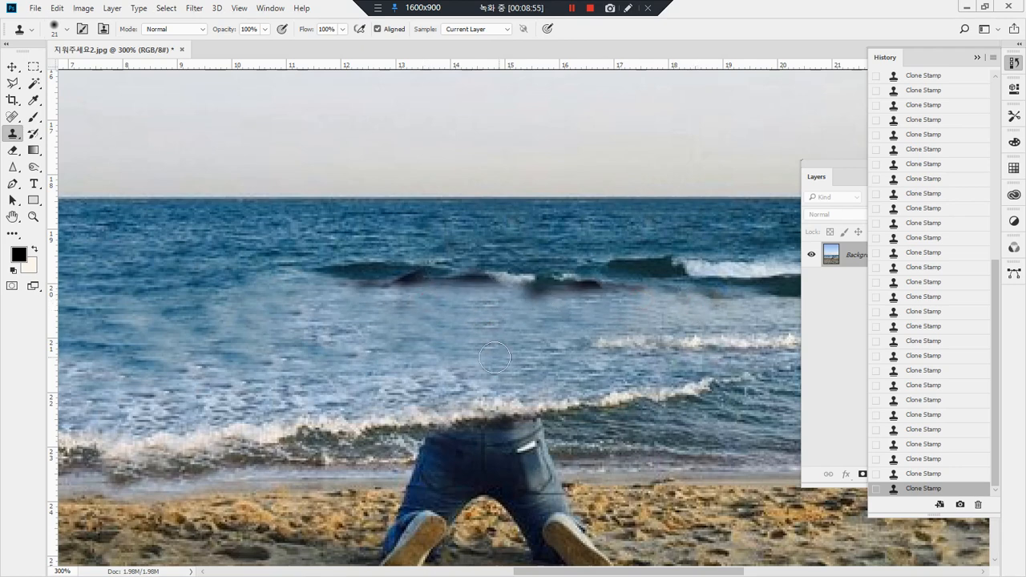
mouse_move(463, 305)
mouse_down()
mouse_move(525, 319)
mouse_move(519, 313)
mouse_move(545, 313)
mouse_move(490, 329)
mouse_move(497, 309)
mouse_move(481, 304)
mouse_move(499, 328)
mouse_move(470, 326)
mouse_move(521, 305)
mouse_move(636, 307)
mouse_up()
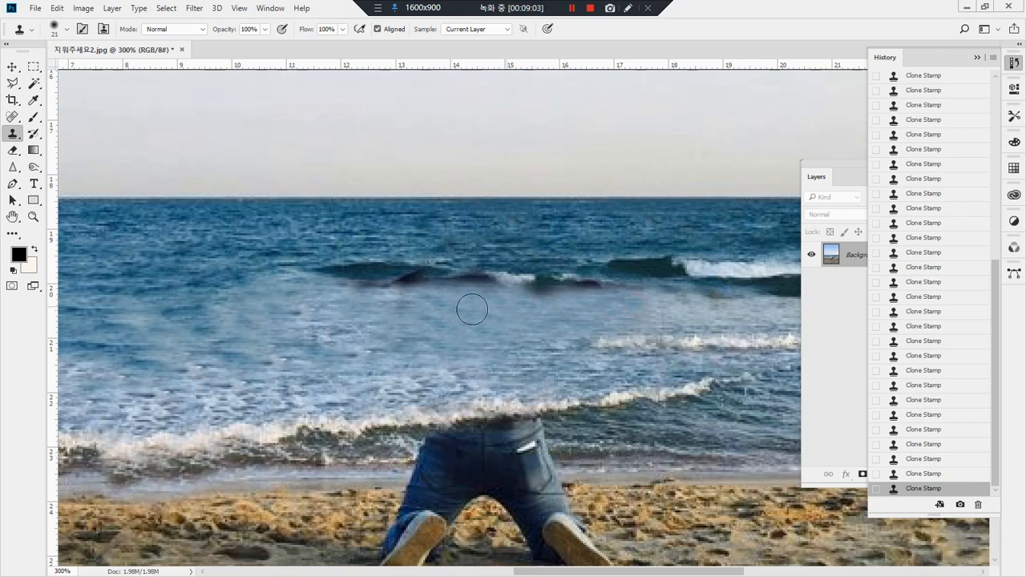
alt+click(414, 316)
drag(387, 283, 464, 281)
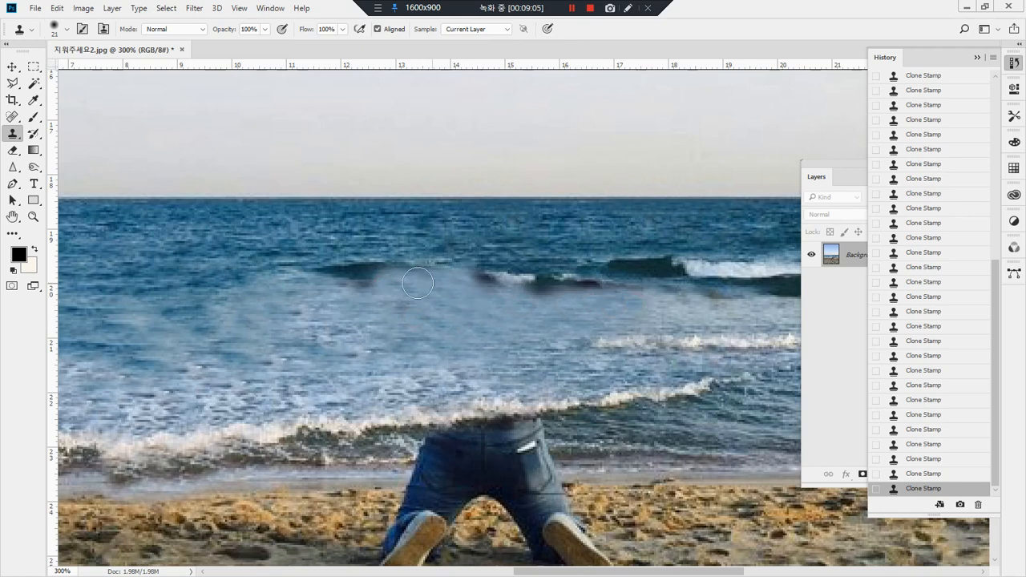
Step: Replace the dark wave streak and smudges where the shoulders were with cloned deep blue water
alt+click(329, 246)
drag(320, 263, 438, 263)
drag(351, 268, 386, 273)
alt+click(469, 238)
mouse_move(480, 263)
mouse_down()
mouse_move(518, 279)
mouse_move(567, 275)
mouse_up()
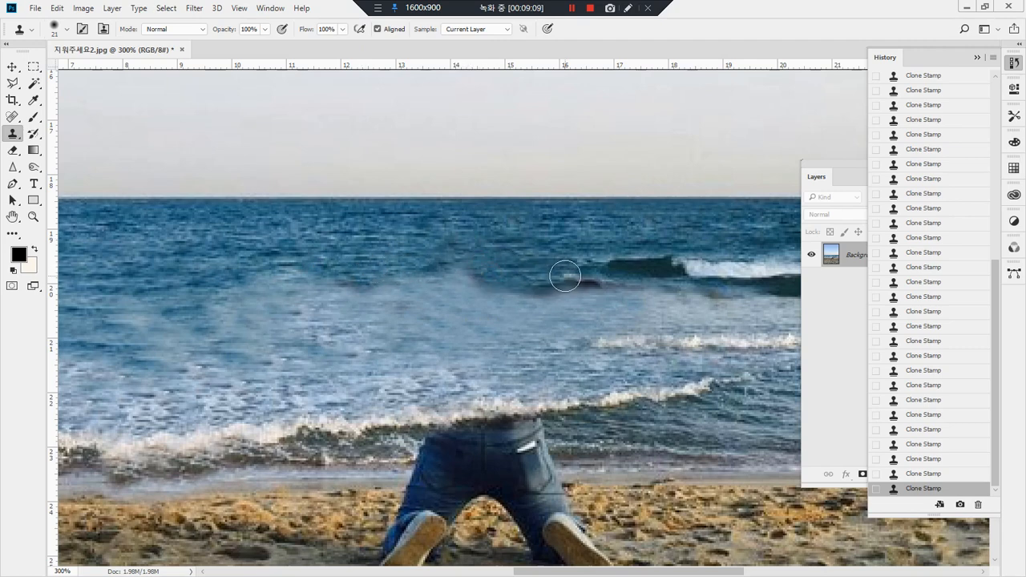
drag(488, 276, 385, 268)
mouse_move(505, 269)
mouse_down()
mouse_move(487, 291)
mouse_move(254, 274)
mouse_up()
alt+click(525, 270)
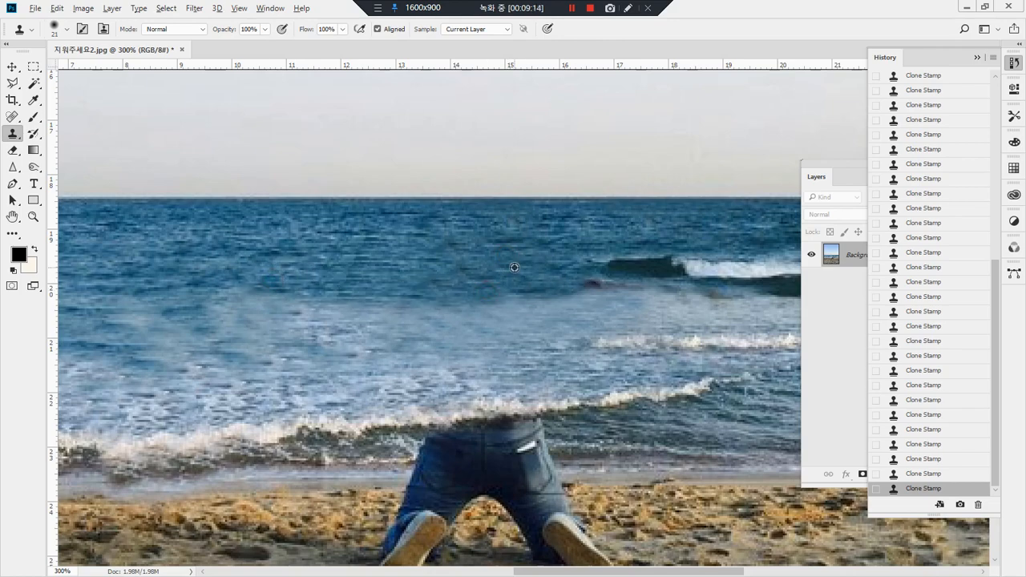
drag(590, 287, 441, 294)
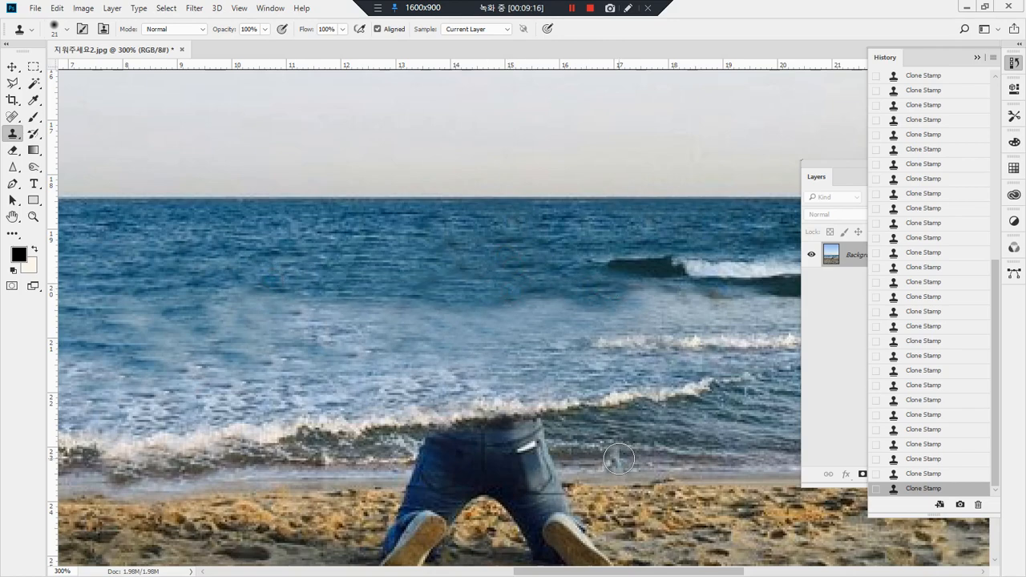
Step: Remove the hips and upper thighs of the jeans by cloning the surf beside them
drag(640, 423, 574, 359)
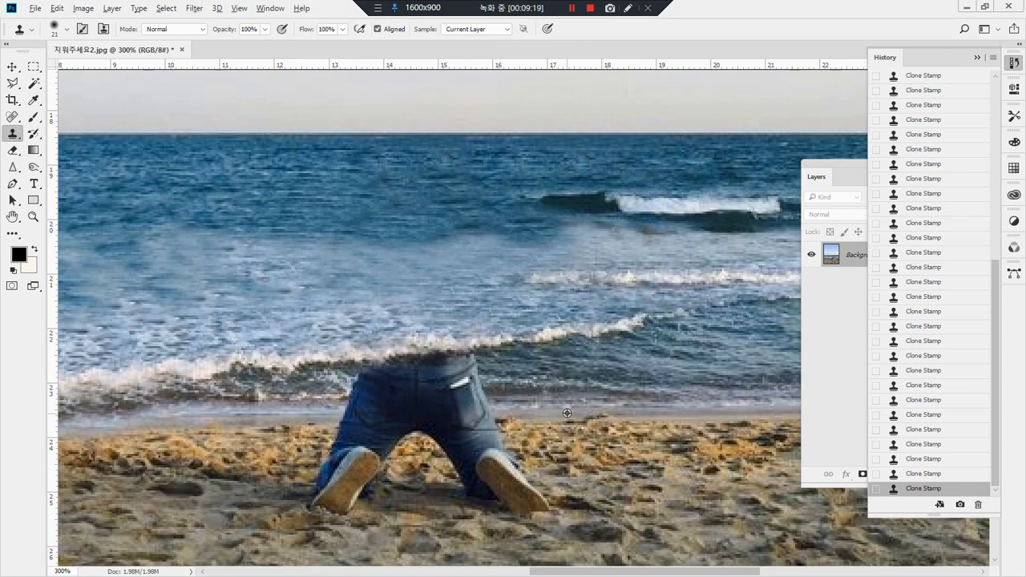
mouse_move(519, 404)
mouse_down()
mouse_move(473, 404)
mouse_move(473, 369)
mouse_move(465, 389)
mouse_up()
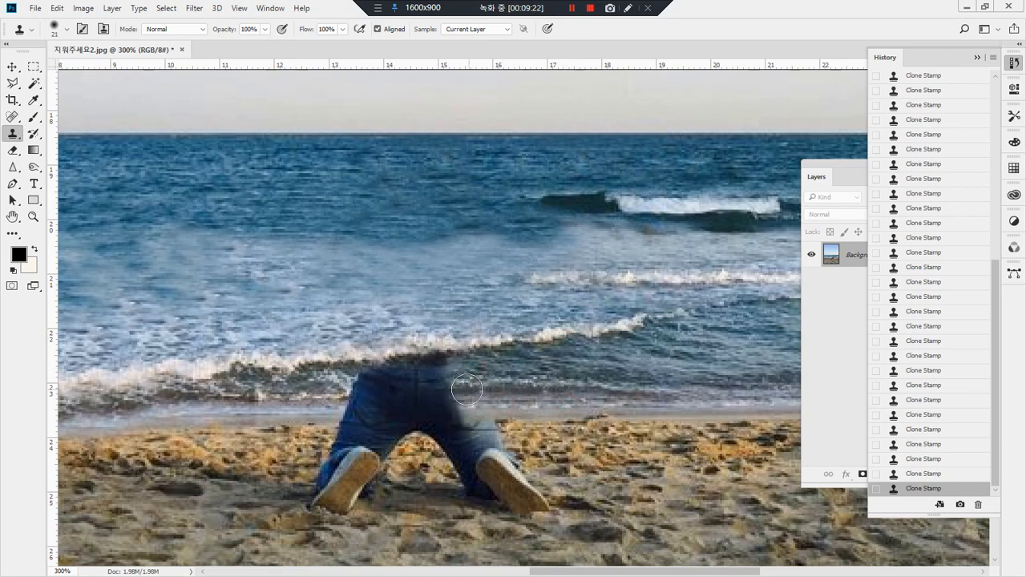
mouse_move(336, 397)
mouse_down()
mouse_move(365, 401)
mouse_move(371, 392)
mouse_move(356, 387)
mouse_move(370, 388)
mouse_move(384, 366)
mouse_move(371, 390)
mouse_move(412, 361)
mouse_move(410, 369)
mouse_move(488, 356)
mouse_move(495, 346)
mouse_move(424, 359)
mouse_move(465, 366)
mouse_move(421, 370)
mouse_move(429, 381)
mouse_move(478, 386)
mouse_move(434, 386)
mouse_move(518, 384)
mouse_move(431, 389)
mouse_up()
key(ctrl+z)
alt+click(497, 346)
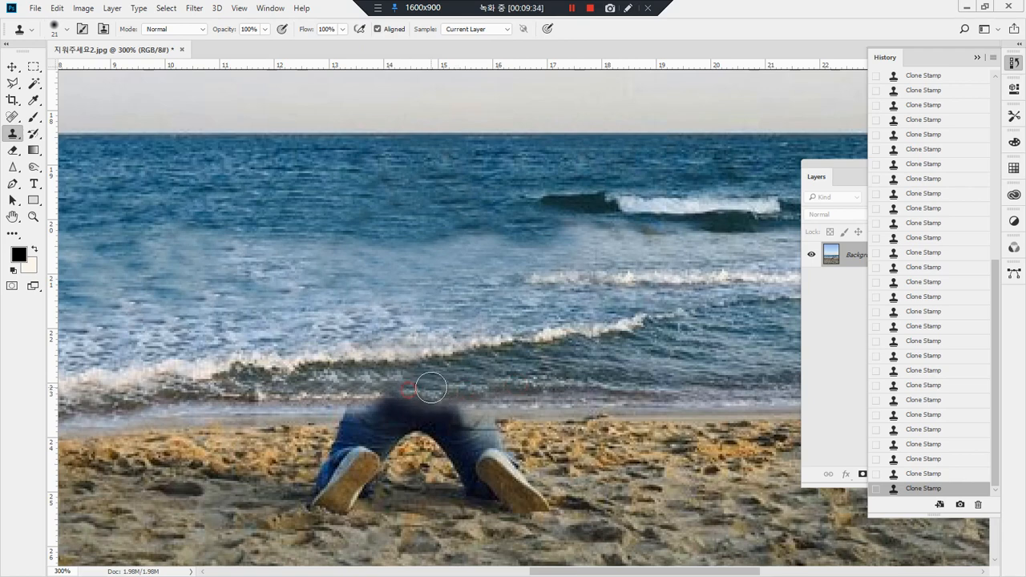
mouse_move(357, 395)
mouse_down()
mouse_move(429, 397)
mouse_move(337, 417)
mouse_move(347, 414)
mouse_up()
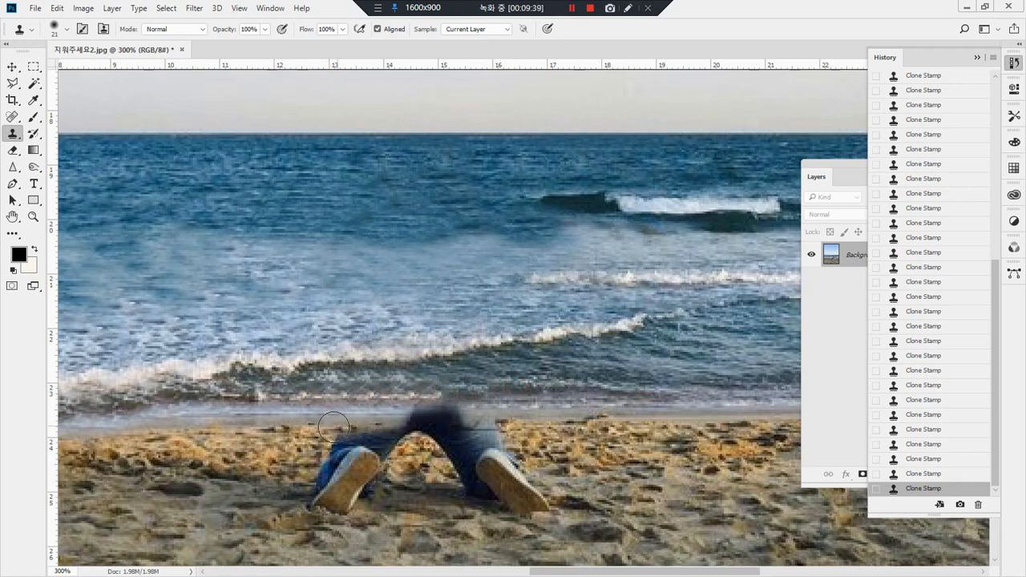
Step: Remove both remaining legs and shoes with cloned shoreline and sand texture
mouse_move(478, 406)
mouse_down()
mouse_move(425, 400)
mouse_move(439, 403)
mouse_move(437, 423)
mouse_move(421, 417)
mouse_move(492, 440)
mouse_move(450, 451)
mouse_move(521, 477)
mouse_move(491, 467)
mouse_move(553, 504)
mouse_move(464, 466)
mouse_move(554, 459)
mouse_move(492, 467)
mouse_up()
alt+click(537, 397)
alt+click(743, 467)
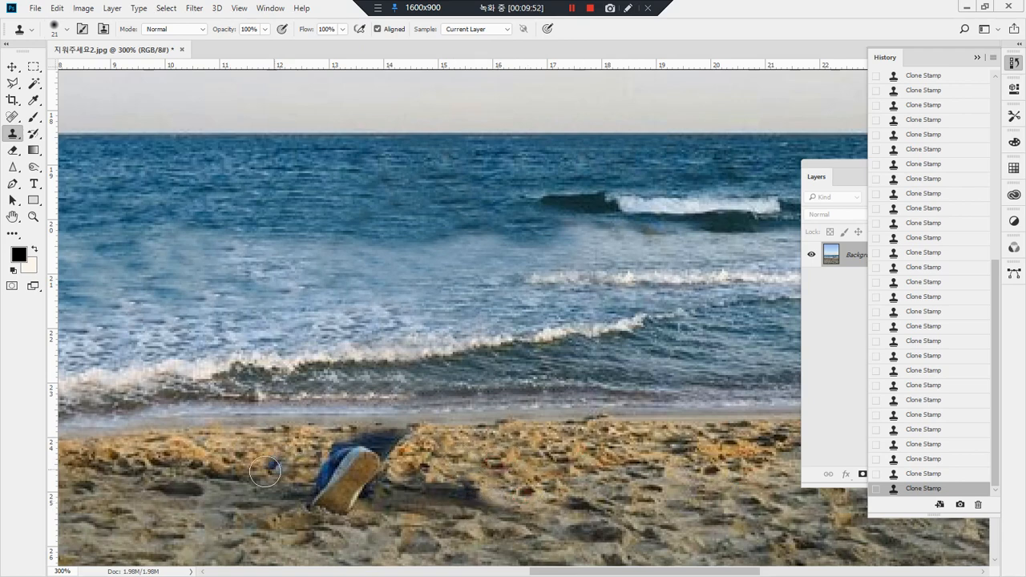
mouse_move(315, 485)
mouse_down()
mouse_move(337, 493)
mouse_move(344, 473)
mouse_move(325, 469)
mouse_move(341, 456)
mouse_move(405, 443)
mouse_move(360, 492)
mouse_up()
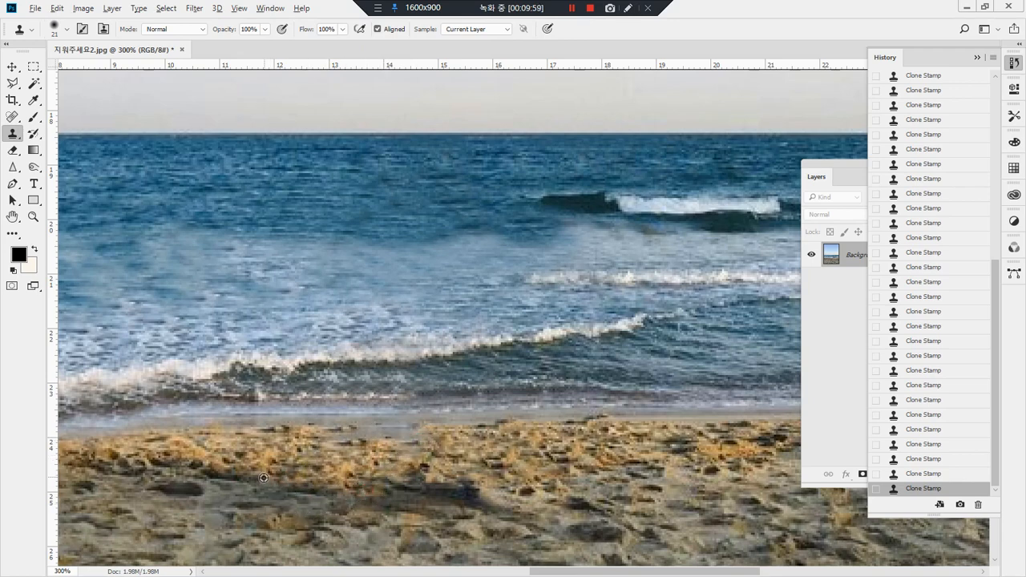
mouse_move(331, 502)
mouse_down()
mouse_move(377, 508)
mouse_move(284, 509)
mouse_move(345, 508)
mouse_up()
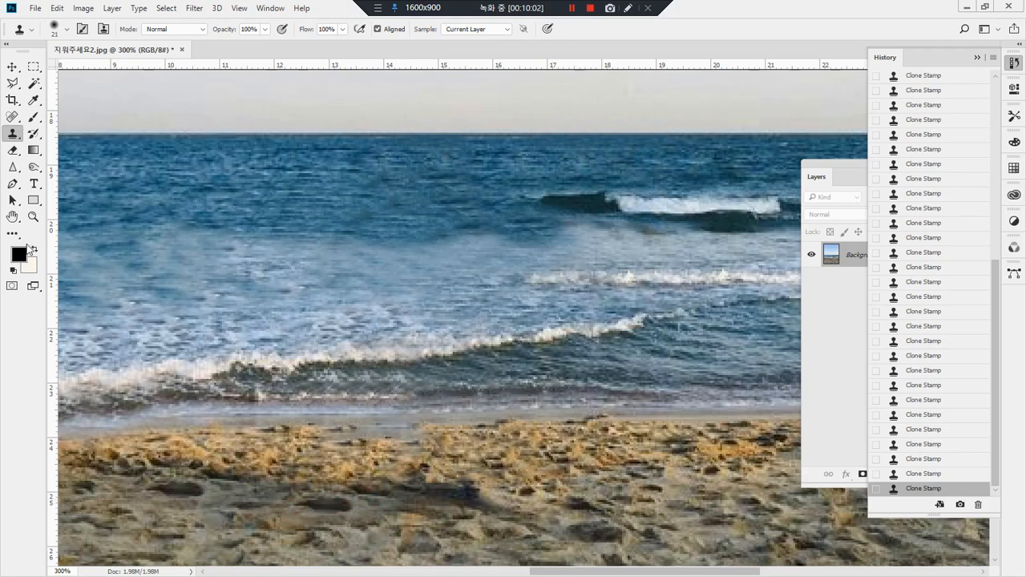
Step: View the beach photo at 100% to check the area where the person was
double_click(33, 216)
mouse_move(484, 451)
mouse_down()
mouse_move(264, 268)
mouse_move(623, 356)
mouse_move(465, 456)
mouse_up()
key(Escape)
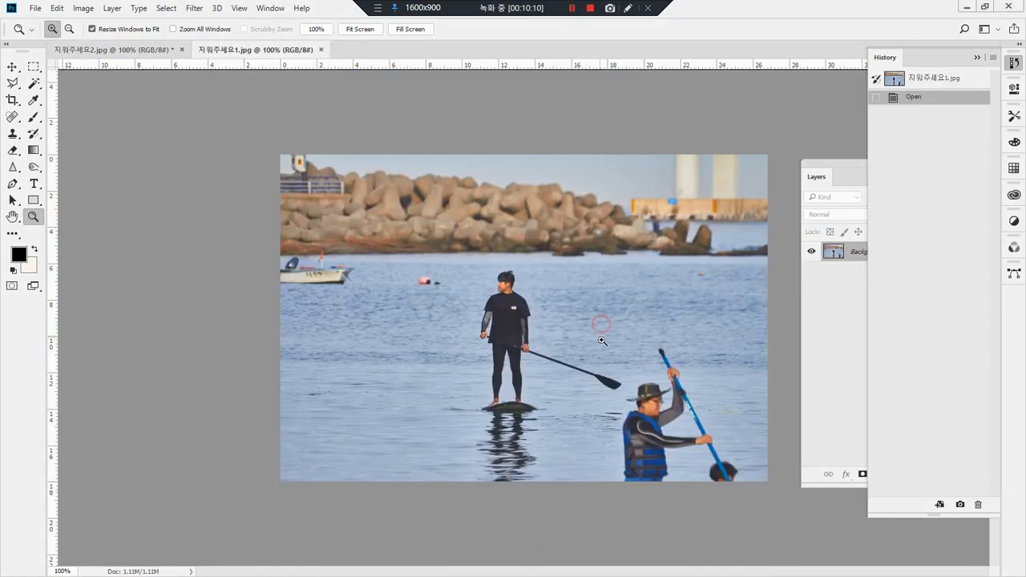
click(834, 321)
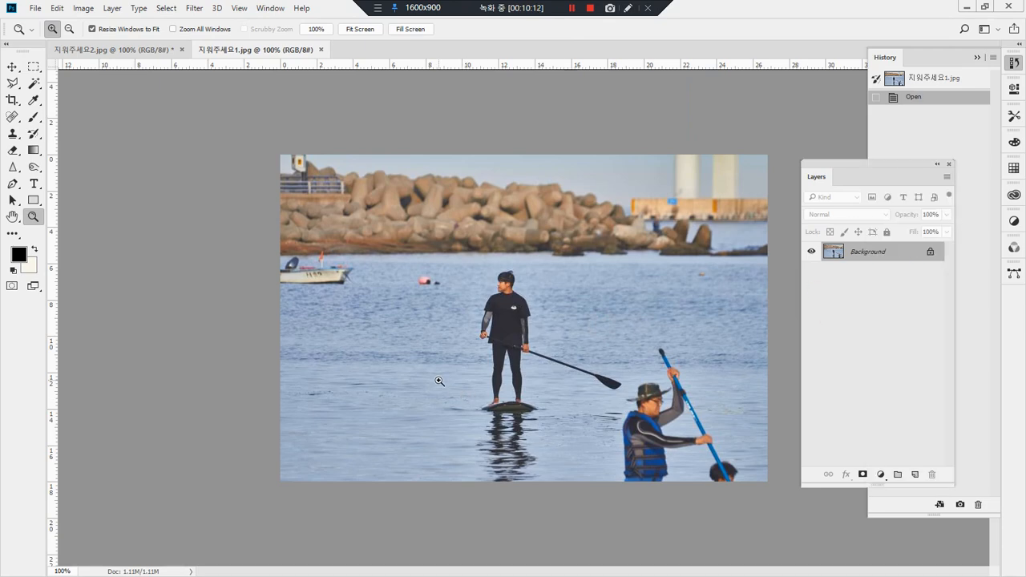
key(m)
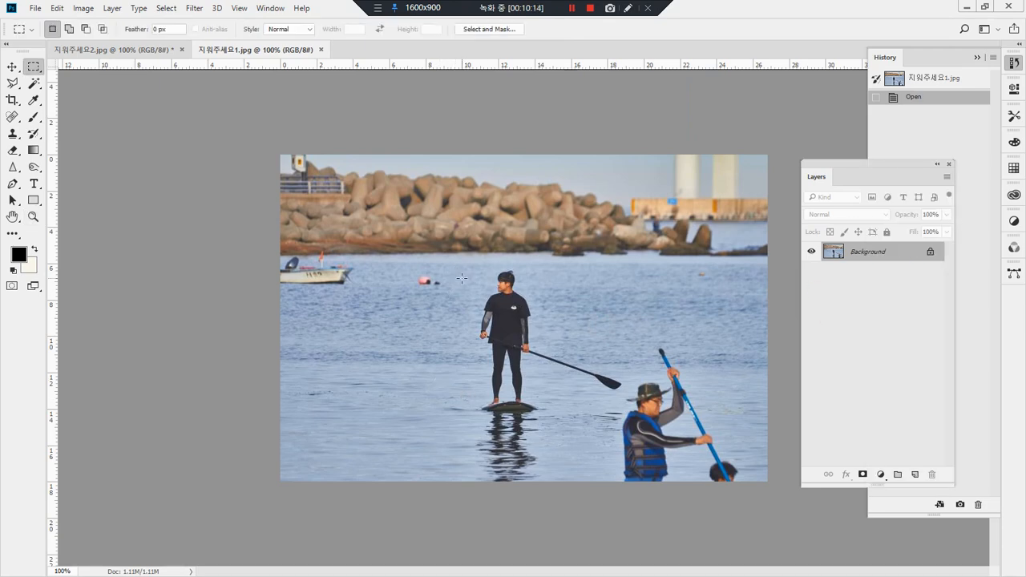
drag(464, 277, 448, 474)
click(449, 353)
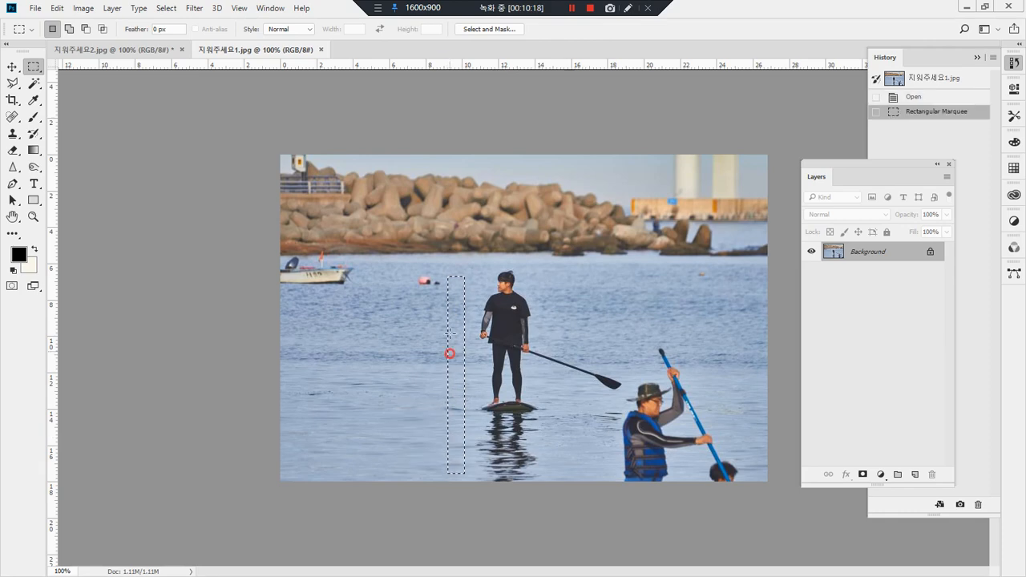
Step: Copy a small rectangular patch of water beside the pink buoy onto a new layer and toggle its visibility to check it
drag(401, 243, 461, 348)
drag(492, 298, 453, 349)
drag(652, 378, 574, 286)
click(292, 264)
drag(292, 262, 367, 419)
click(455, 415)
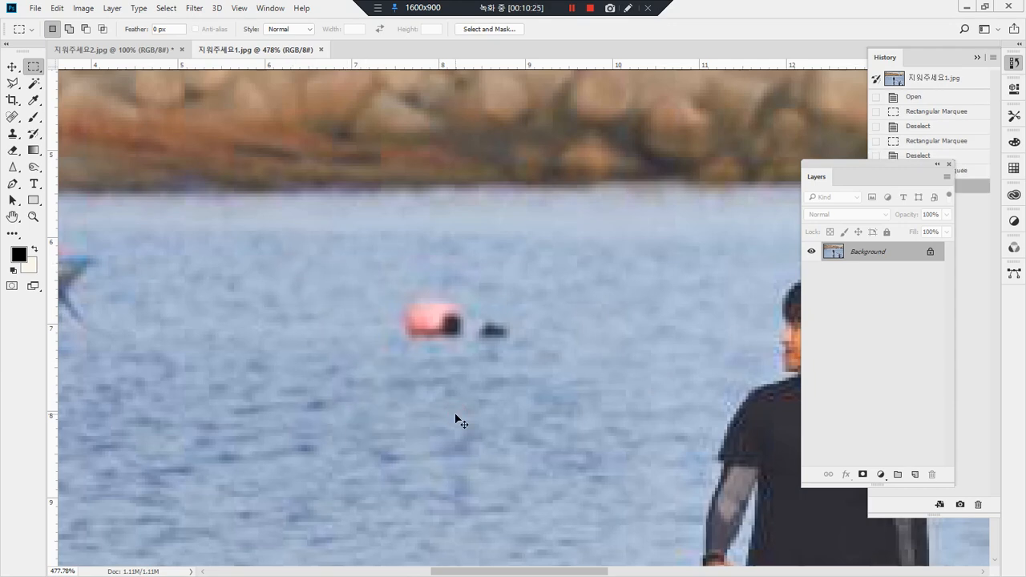
key(ctrl+v)
click(809, 252)
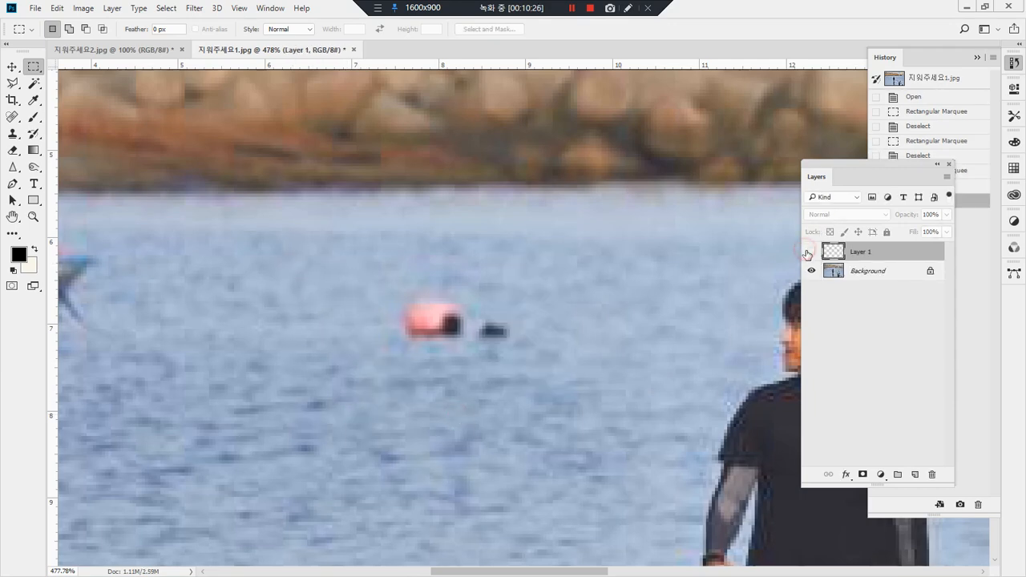
click(810, 253)
click(810, 255)
click(810, 255)
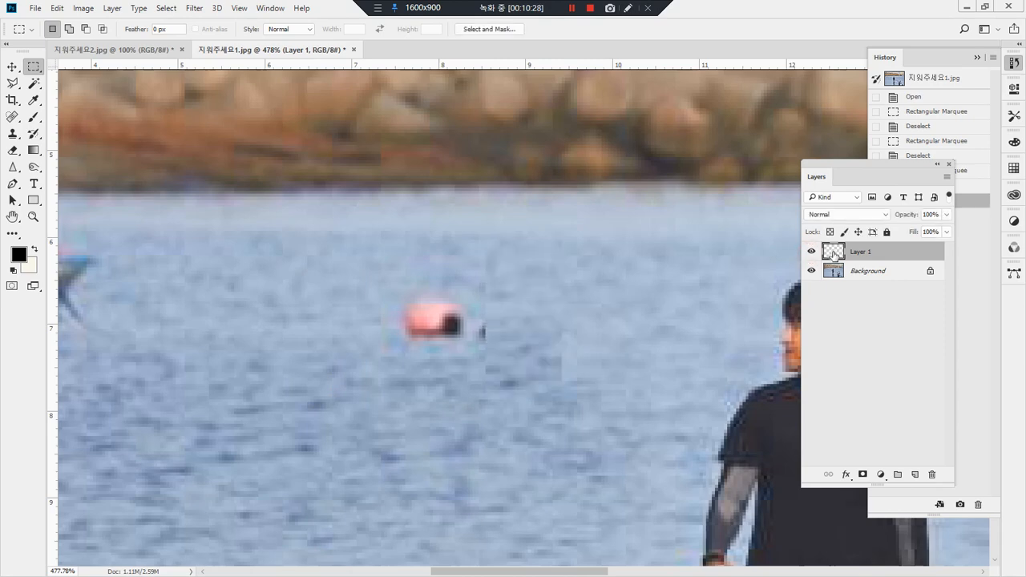
Step: Move the water patch just past the buoy and its dark float, then stretch it to 364% width to cover both
key(v)
mouse_move(562, 337)
mouse_down()
mouse_move(556, 328)
mouse_move(559, 350)
mouse_up()
key(Right)
key(Right)
key(Right)
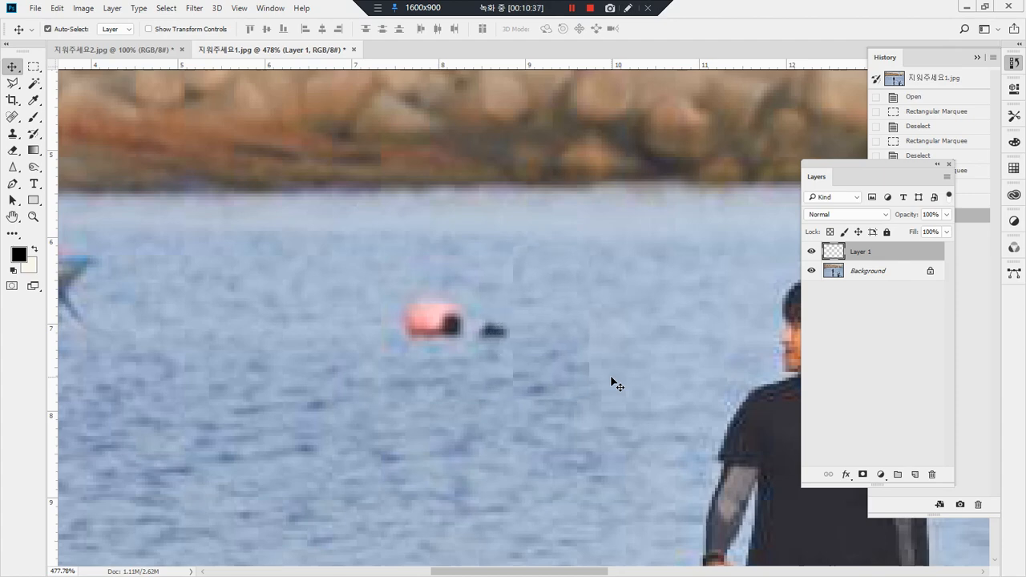
key(ctrl+t)
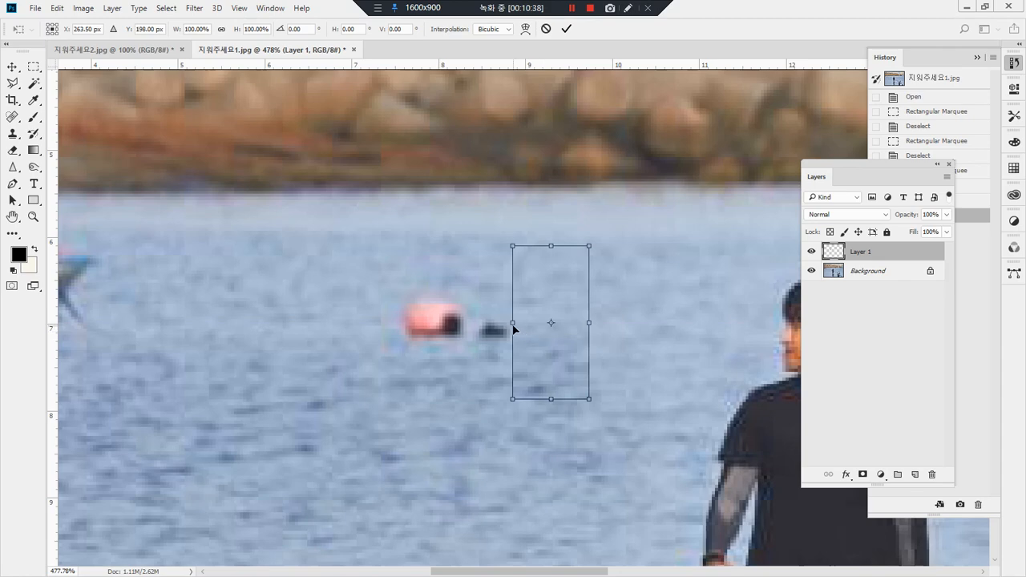
drag(511, 324, 308, 324)
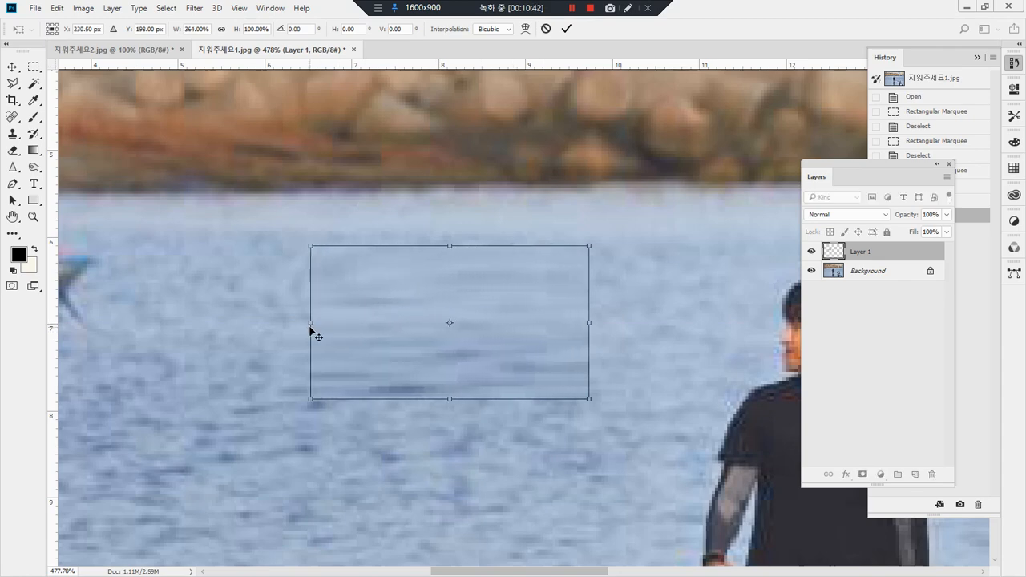
key(Return)
mouse_move(297, 441)
mouse_down()
mouse_move(264, 362)
mouse_move(275, 224)
mouse_move(512, 204)
mouse_move(633, 255)
mouse_move(610, 296)
mouse_move(461, 285)
mouse_move(359, 302)
mouse_move(357, 354)
mouse_move(597, 360)
mouse_move(602, 391)
mouse_move(375, 450)
mouse_move(256, 374)
mouse_up()
key(ctrl+alt+d)
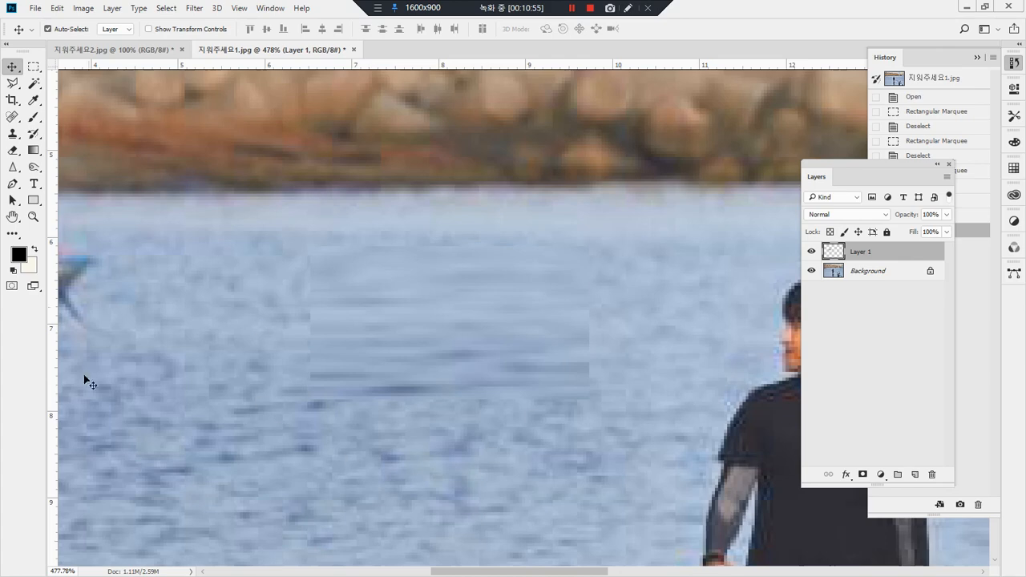
Step: Blend the edges of the stretched water patch into the sea with a soft 45 px Eraser
click(12, 153)
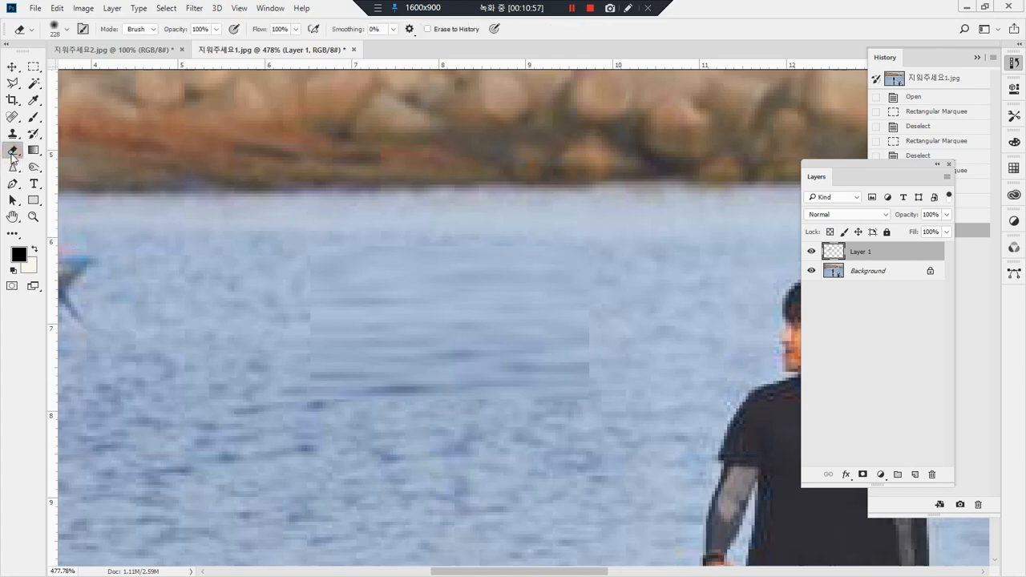
click(69, 30)
drag(73, 66, 90, 72)
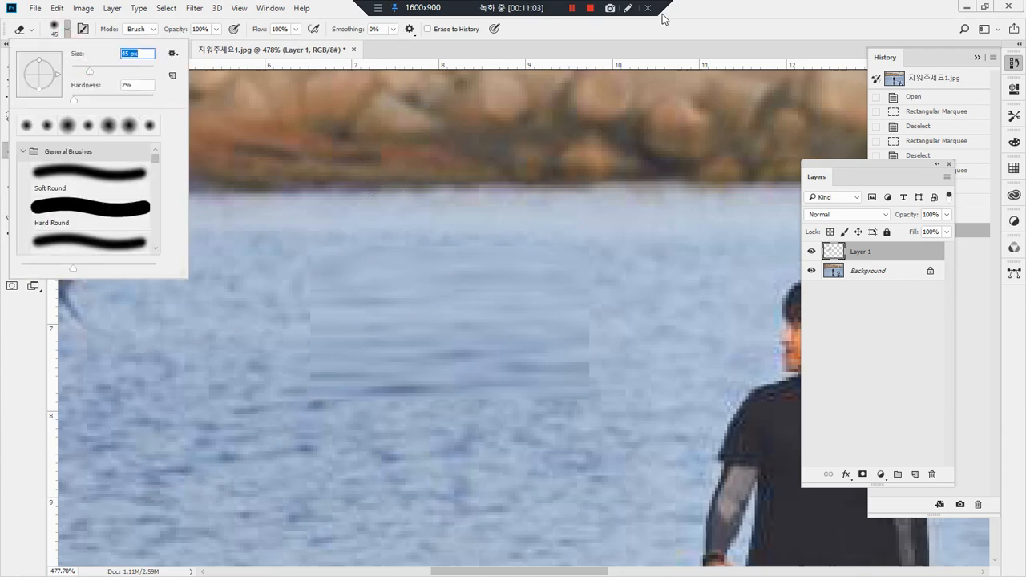
key(Return)
drag(274, 275, 271, 487)
drag(281, 426, 637, 445)
drag(662, 396, 633, 219)
drag(633, 222, 632, 481)
drag(599, 206, 193, 212)
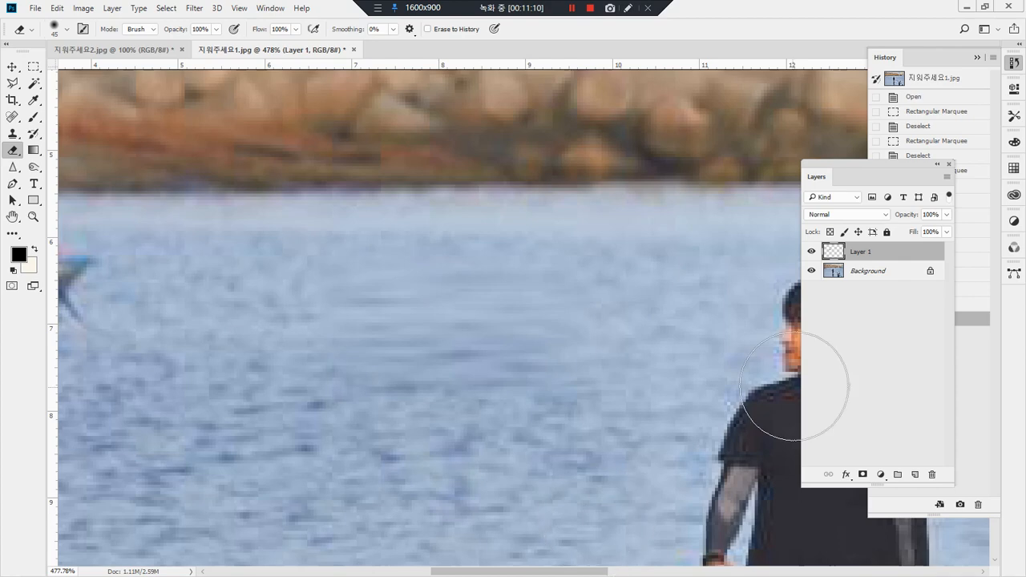
mouse_move(378, 426)
mouse_down()
mouse_move(334, 382)
mouse_move(639, 272)
mouse_move(398, 450)
mouse_move(383, 447)
mouse_up()
drag(294, 238, 233, 508)
drag(295, 252, 261, 504)
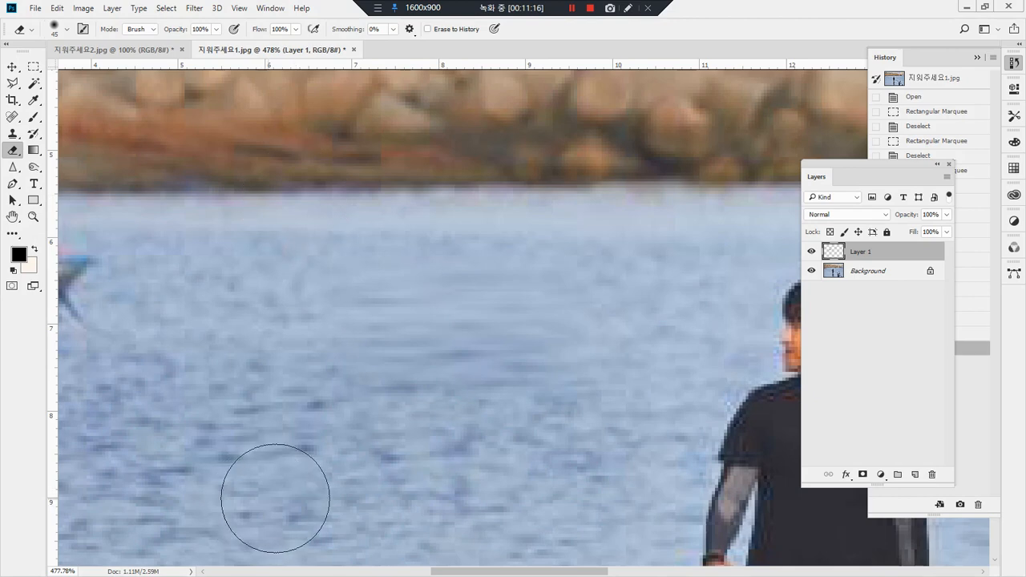
Step: Copy a wide rectangular strip of water below the boat from the Background layer
click(33, 218)
double_click(34, 217)
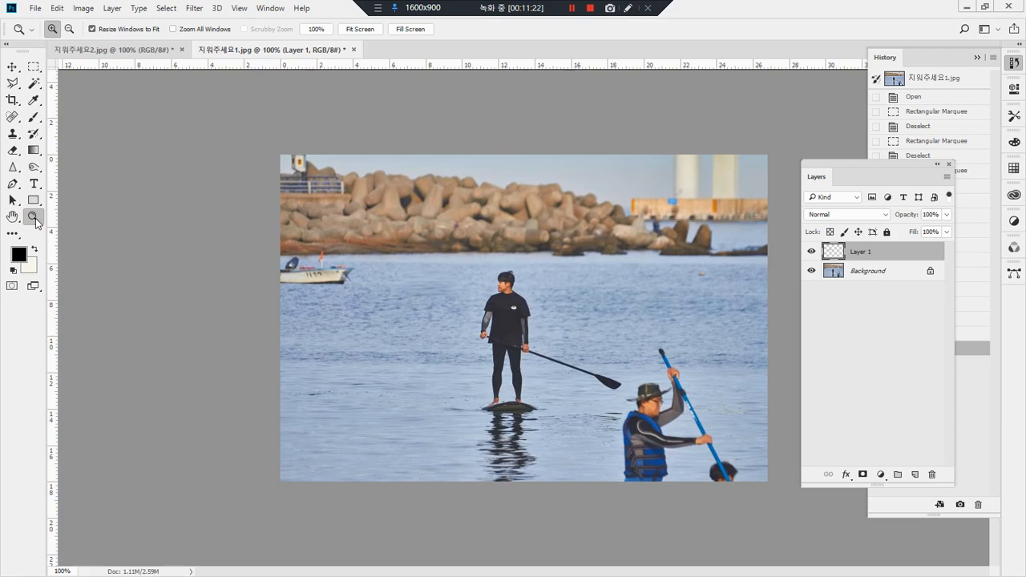
drag(252, 214, 430, 344)
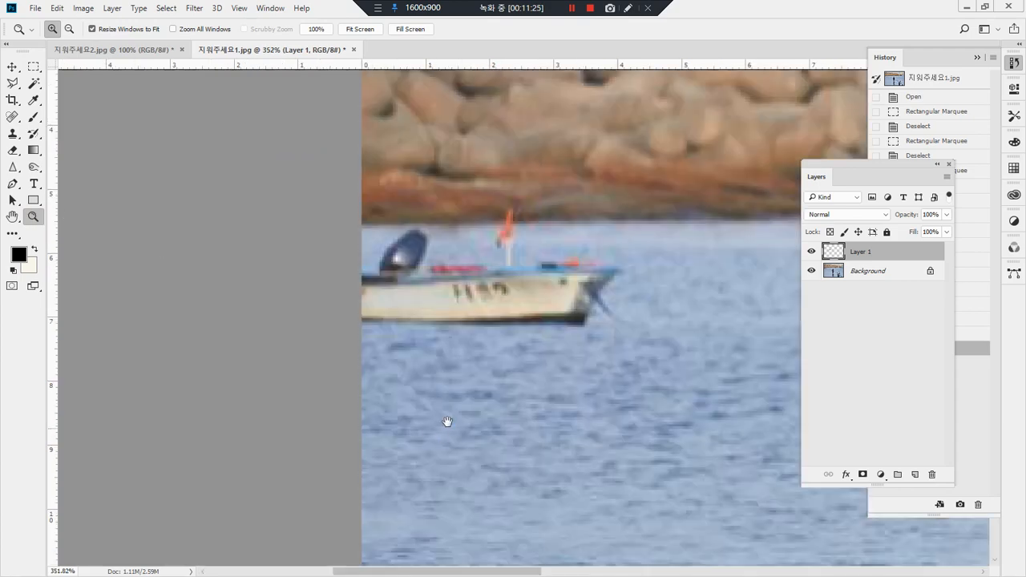
drag(593, 355, 514, 379)
mouse_move(883, 295)
mouse_down()
mouse_move(834, 276)
mouse_move(893, 310)
mouse_up()
click(866, 270)
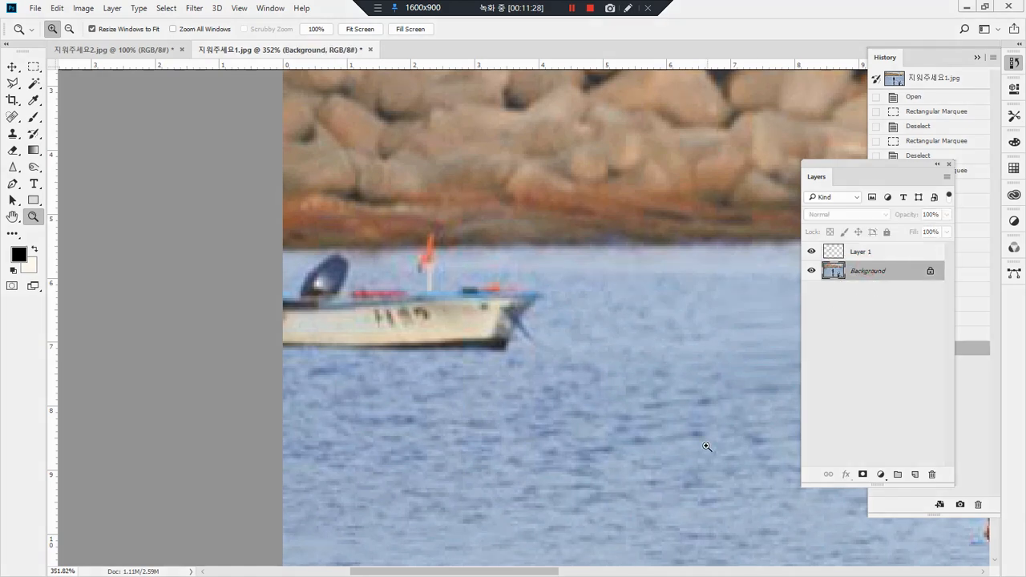
key(m)
drag(561, 460, 265, 375)
click(618, 466)
drag(653, 472, 226, 374)
key(ctrl+c)
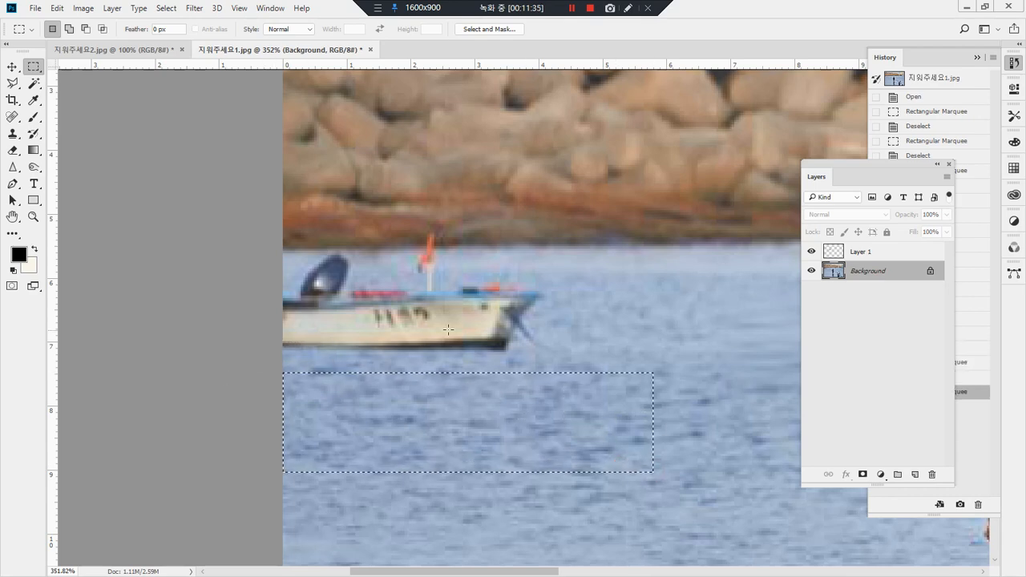
Step: Paste the copied water strip as a new layer and move it over the boat
key(ctrl+d)
key(ctrl+v)
key(v)
drag(604, 350, 442, 335)
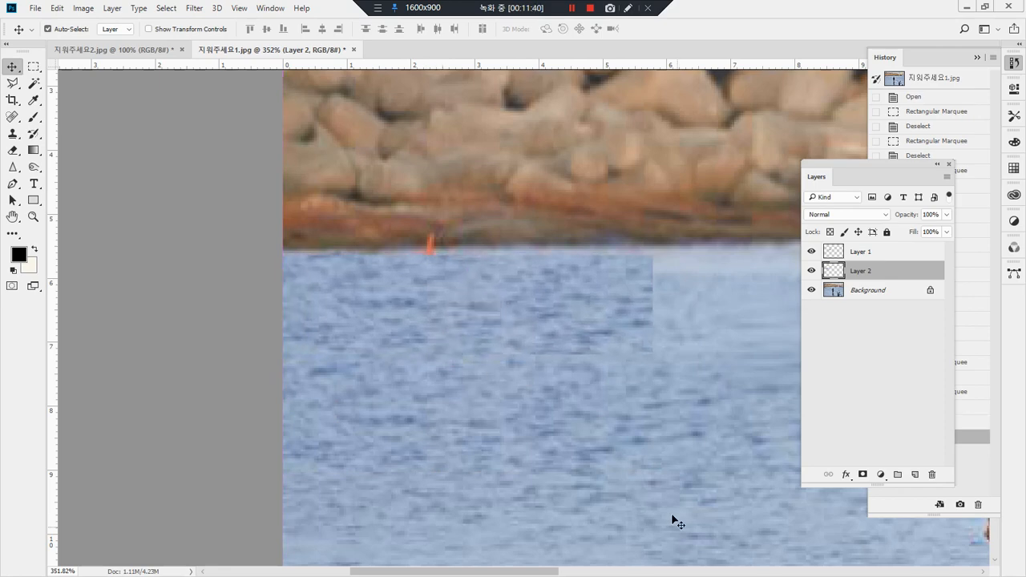
Step: Soften the edge of the pasted water strip facing the open sea with the Eraser, undoing the stroke that uncovers the hull
key(e)
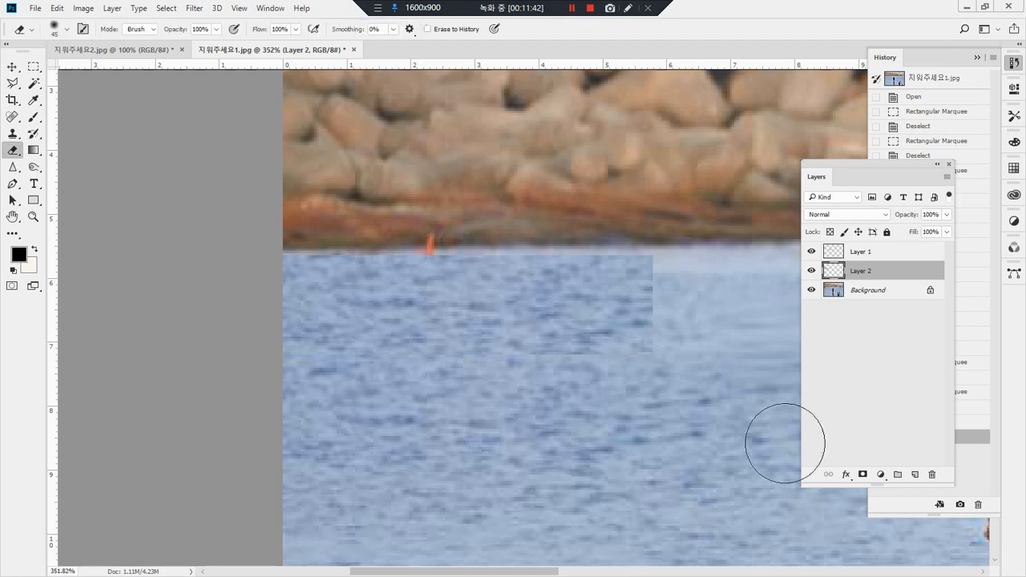
drag(623, 382, 295, 382)
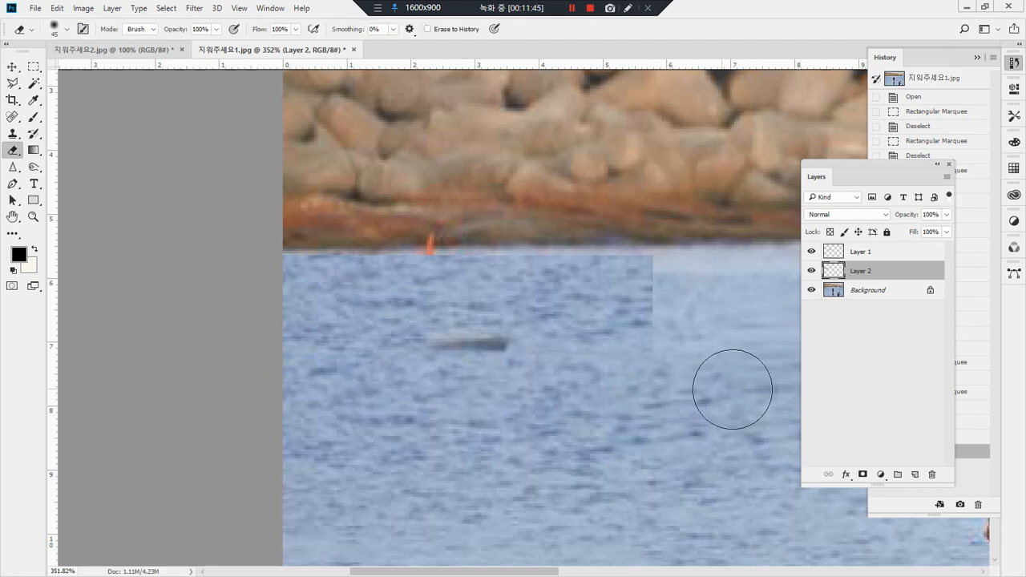
key(ctrl+z)
drag(770, 384, 770, 385)
drag(676, 328, 728, 309)
drag(677, 294, 742, 294)
drag(674, 280, 697, 281)
drag(671, 257, 694, 255)
click(643, 226)
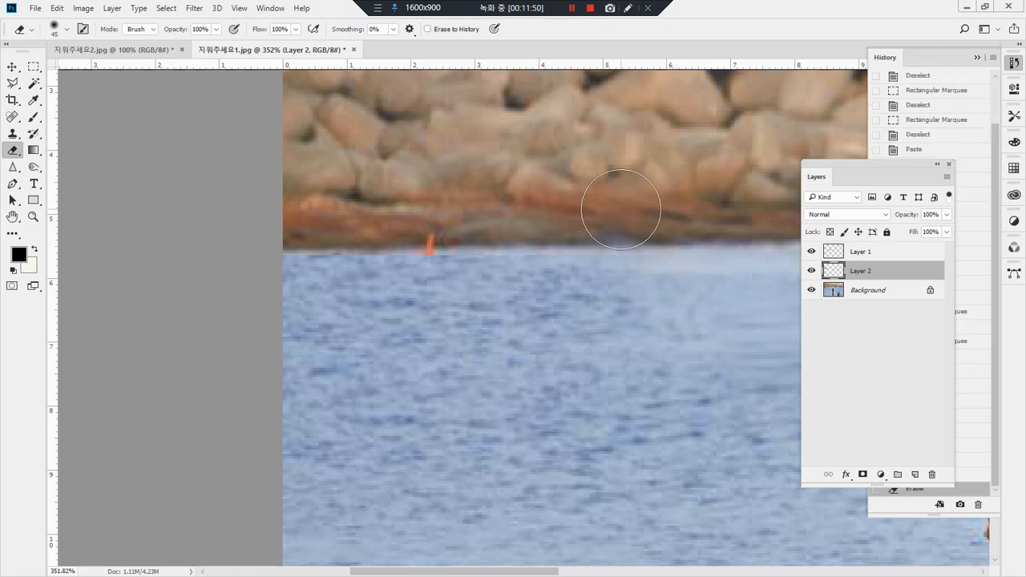
Step: Erase the pasted strip's edge along the shoreline to blend it with the lighter water
drag(620, 214, 434, 222)
drag(520, 224, 155, 225)
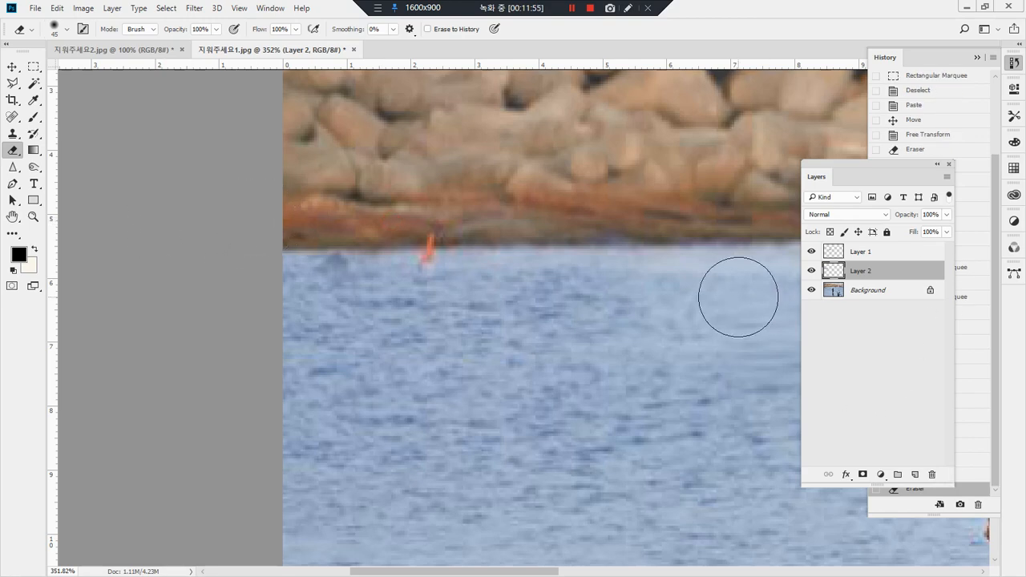
drag(701, 304, 540, 332)
click(472, 298)
click(396, 299)
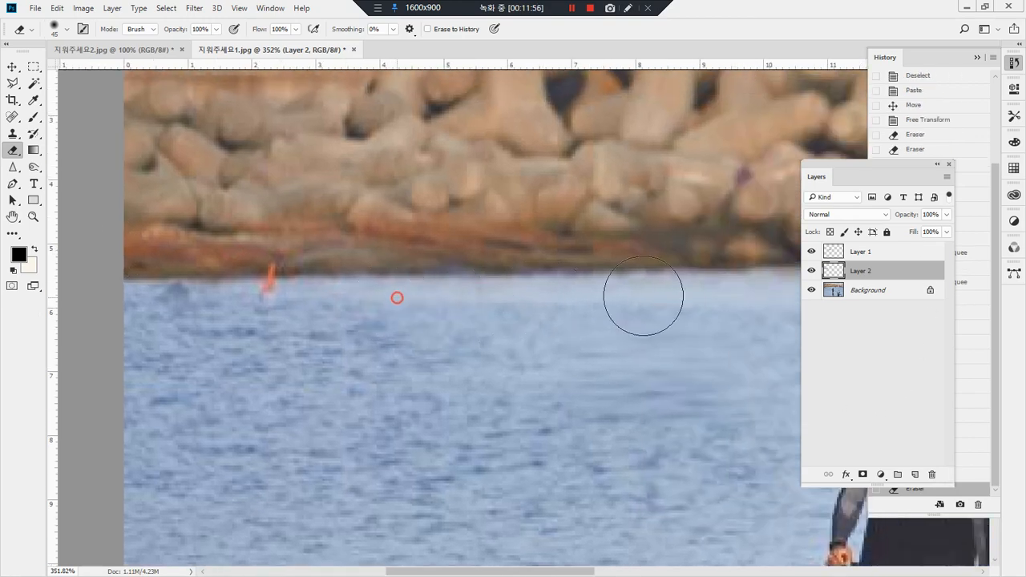
mouse_move(381, 263)
mouse_down()
mouse_move(542, 247)
mouse_move(603, 259)
mouse_up()
drag(335, 270, 634, 263)
scroll(641, 265, left, 5)
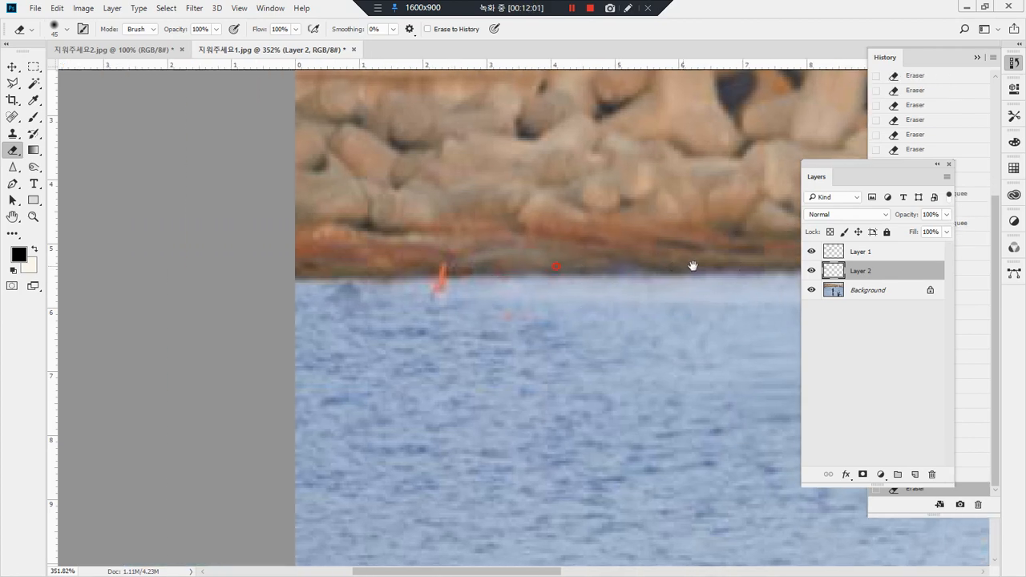
mouse_move(573, 323)
mouse_down()
mouse_move(326, 291)
mouse_move(460, 300)
mouse_move(474, 249)
mouse_up()
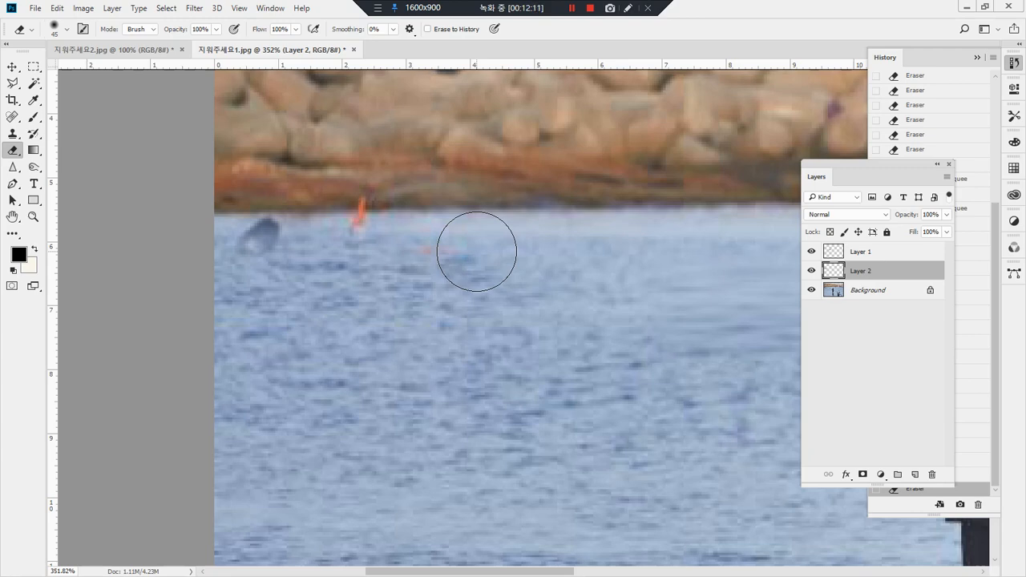
Step: Delete both pasted water patch layers, leaving only the Background layer
drag(916, 253, 932, 474)
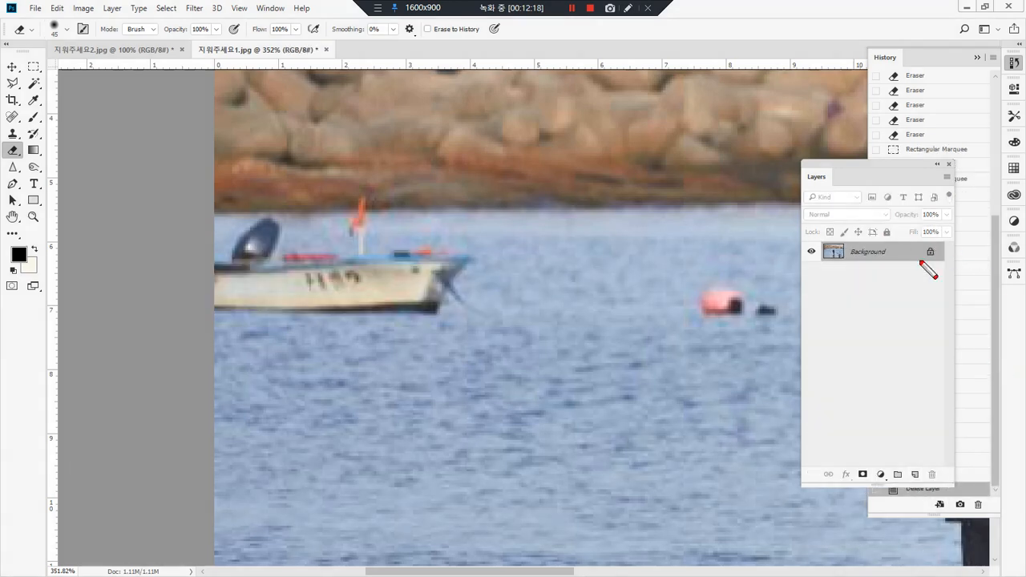
mouse_move(864, 492)
mouse_down()
mouse_move(859, 461)
mouse_move(877, 465)
mouse_move(867, 488)
mouse_up()
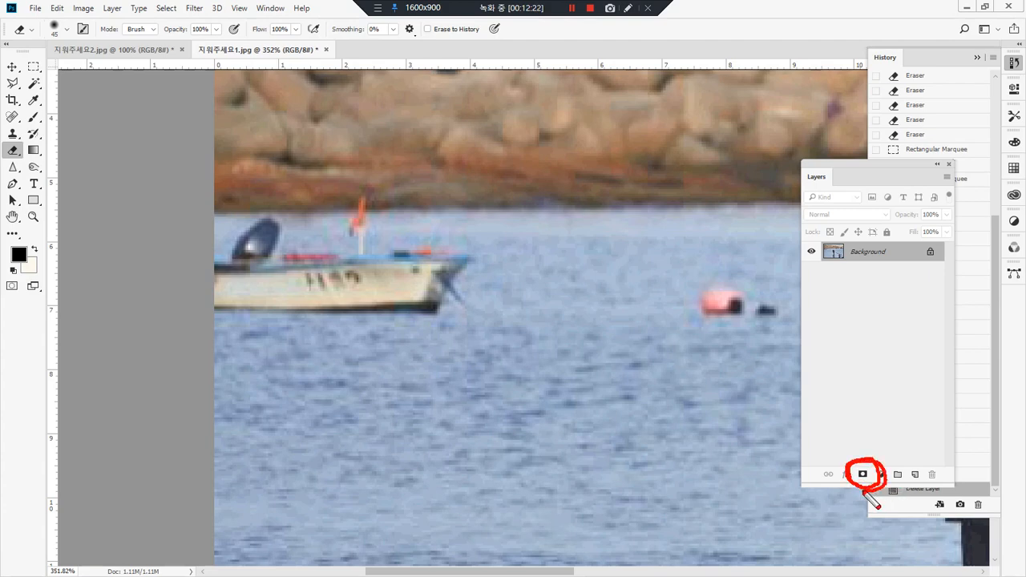
key(Escape)
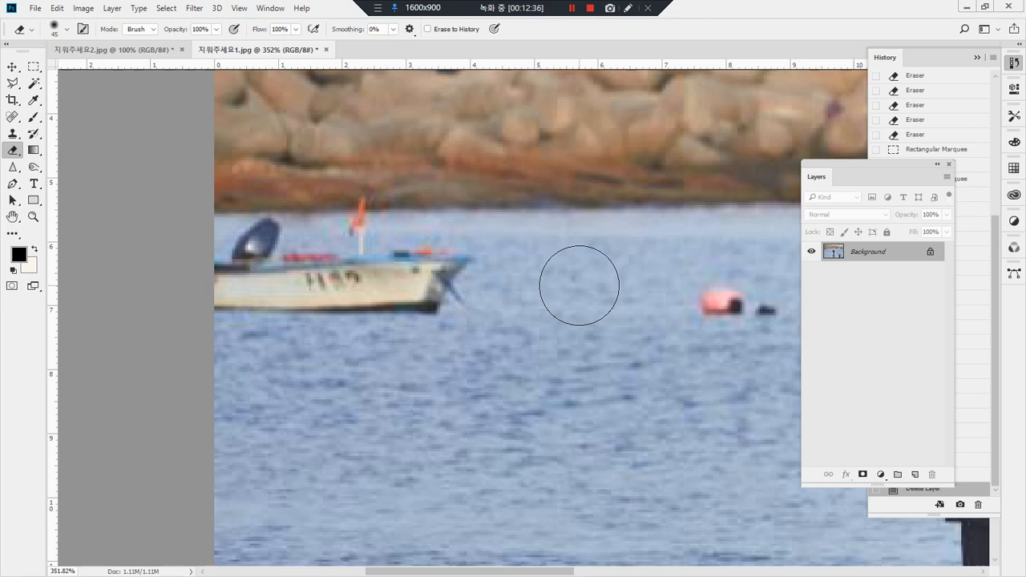
Step: Copy a rectangular patch of shoreline and water between the boat and the buoy and paste it as a new layer
mouse_move(221, 349)
mouse_down()
mouse_move(138, 164)
mouse_move(336, 160)
mouse_move(518, 194)
mouse_move(273, 352)
mouse_up()
drag(586, 293, 470, 356)
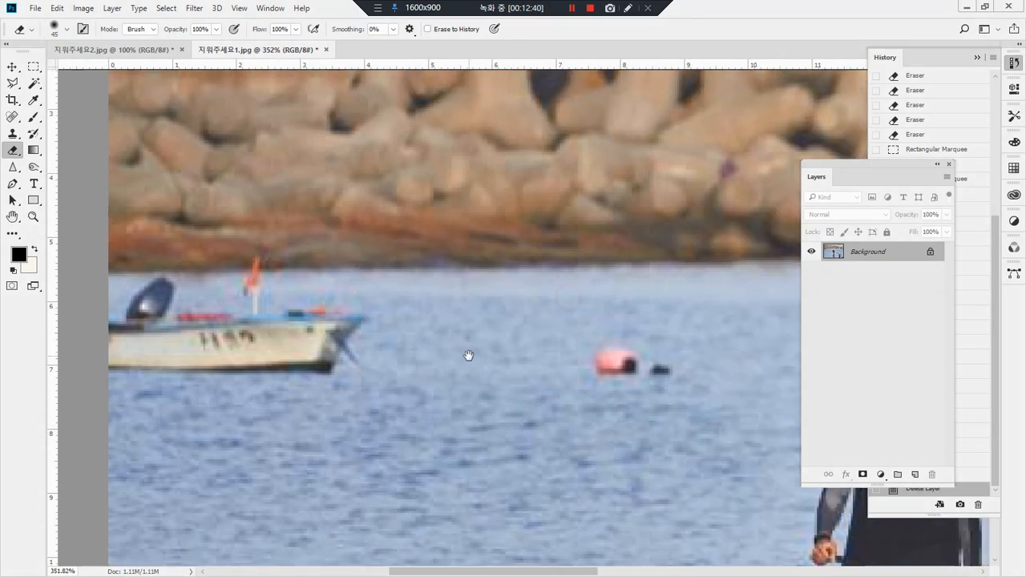
key(m)
drag(560, 377, 393, 248)
click(565, 427)
drag(582, 410, 371, 234)
key(ctrl+c)
key(ctrl+d)
key(ctrl+v)
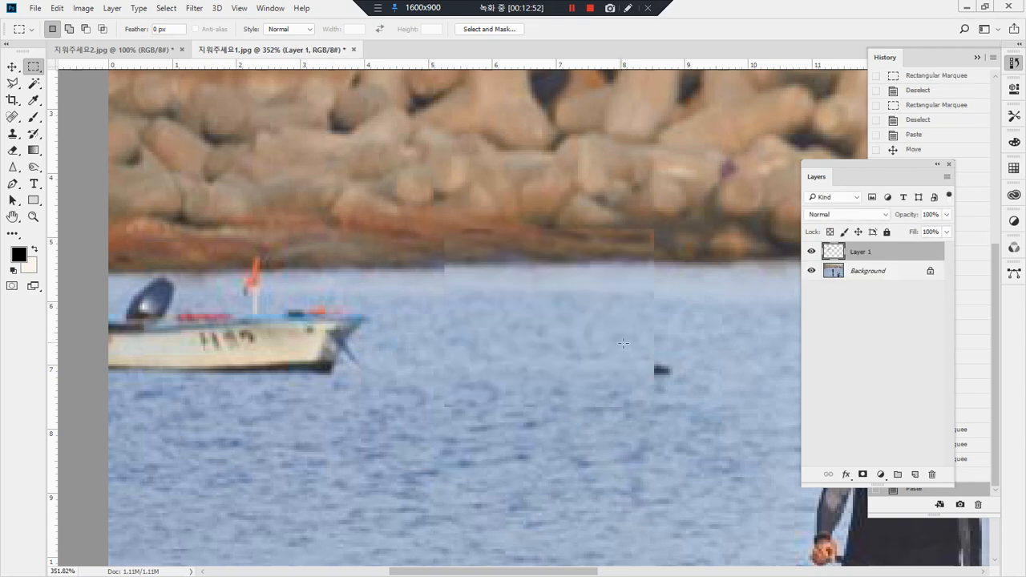
Step: Move the pasted patch back between the boat and the buoy, aligned with the shoreline
key(ctrl+alt+d)
mouse_move(859, 267)
mouse_down()
mouse_move(827, 277)
mouse_move(788, 238)
mouse_move(850, 222)
mouse_move(868, 240)
mouse_move(850, 271)
mouse_up()
key(ctrl+alt+d)
key(v)
drag(515, 323, 456, 336)
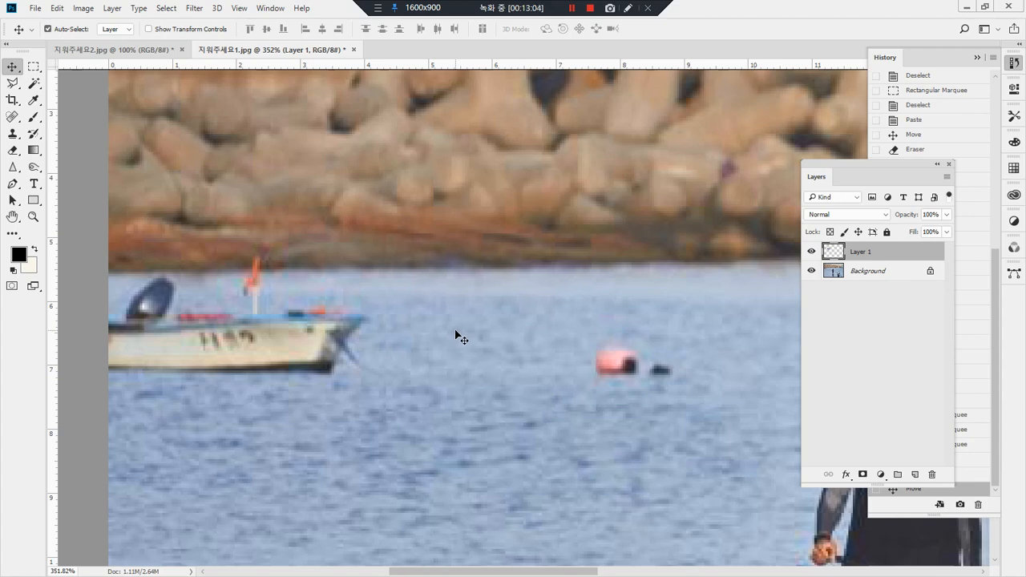
Step: Stretch the patch horizontally from the photo's edge to beyond the buoy, covering both the boat and the buoy
key(ctrl+t)
drag(385, 320, 107, 322)
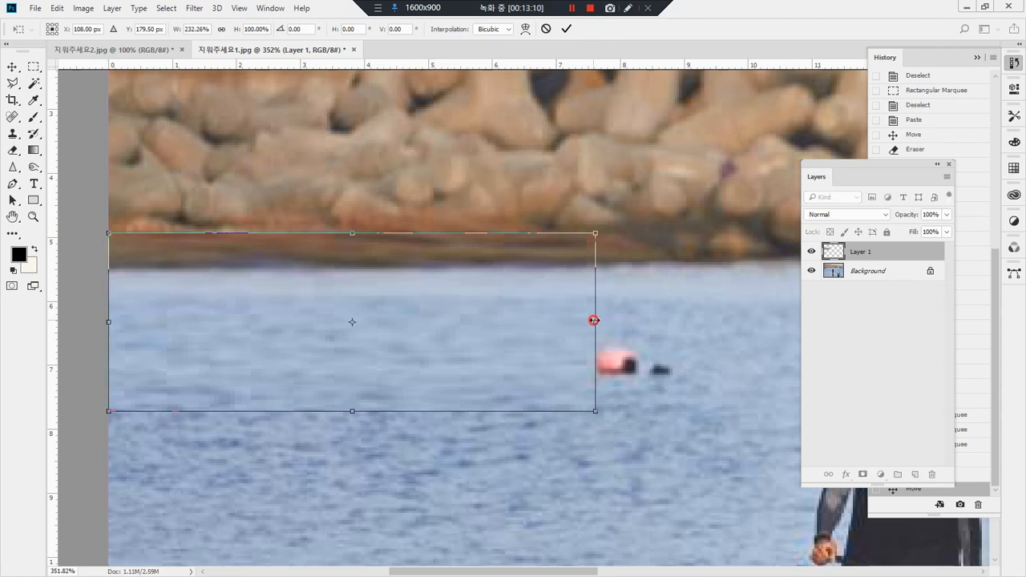
drag(593, 321, 705, 321)
key(Return)
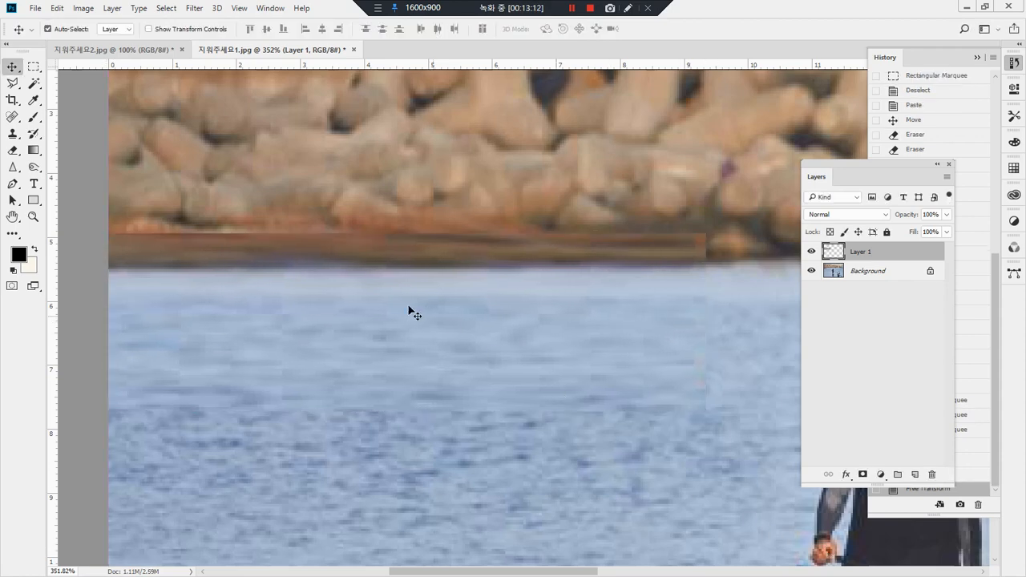
mouse_move(207, 273)
mouse_down()
mouse_move(249, 212)
mouse_move(711, 233)
mouse_move(295, 293)
mouse_up()
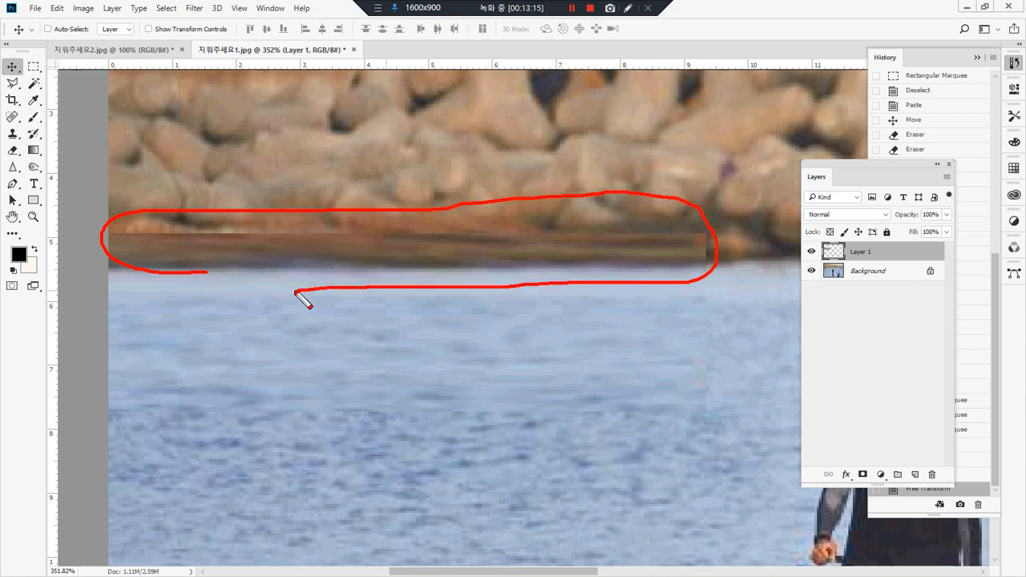
Step: Add a layer mask to Layer 1, the stretched patch over the boat and buoy
key(ctrl+alt+d)
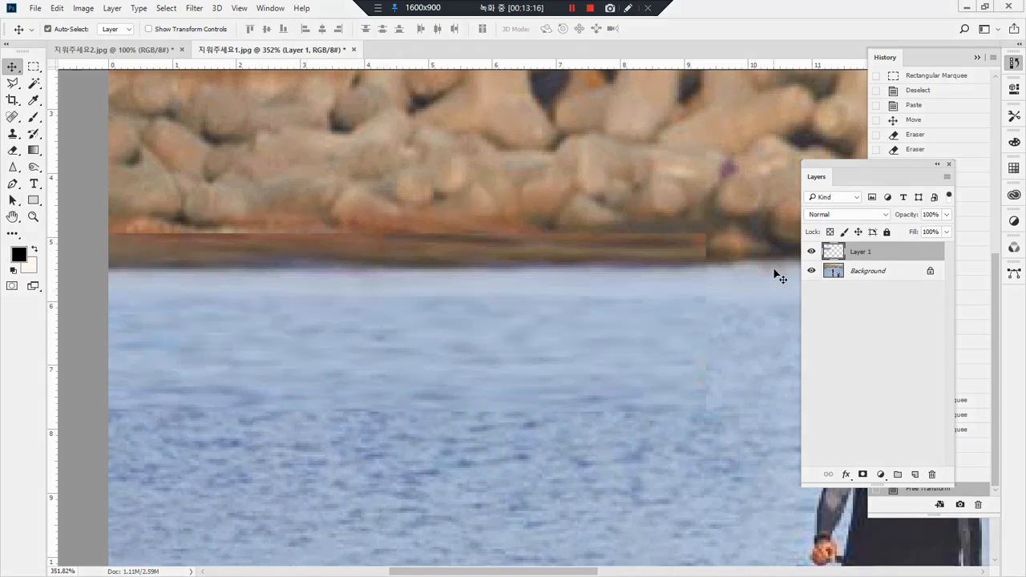
click(863, 475)
mouse_move(881, 231)
mouse_down()
mouse_move(850, 279)
mouse_move(898, 282)
mouse_up()
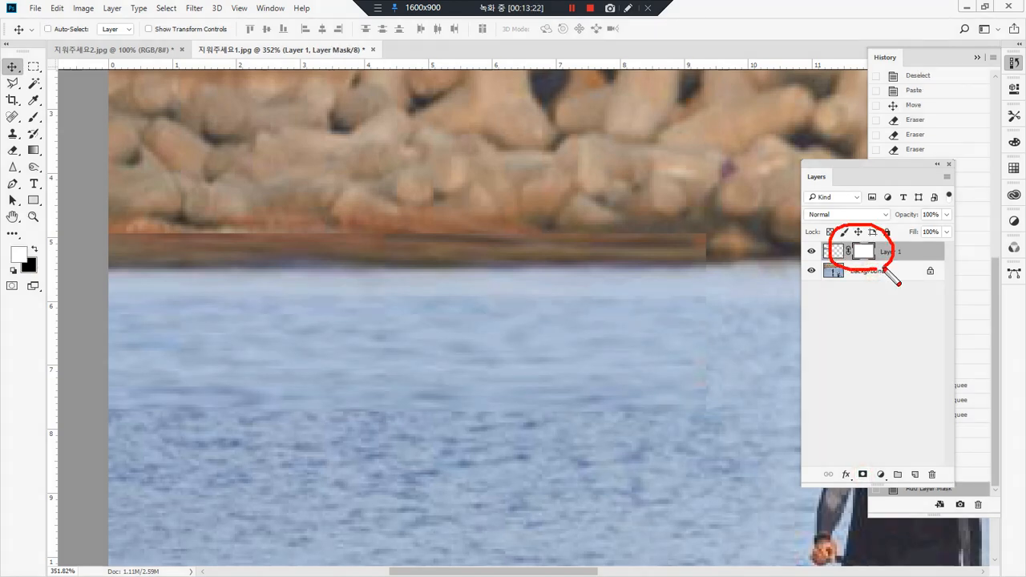
mouse_move(873, 477)
mouse_down()
mouse_move(862, 283)
mouse_move(850, 293)
mouse_up()
drag(861, 279, 874, 296)
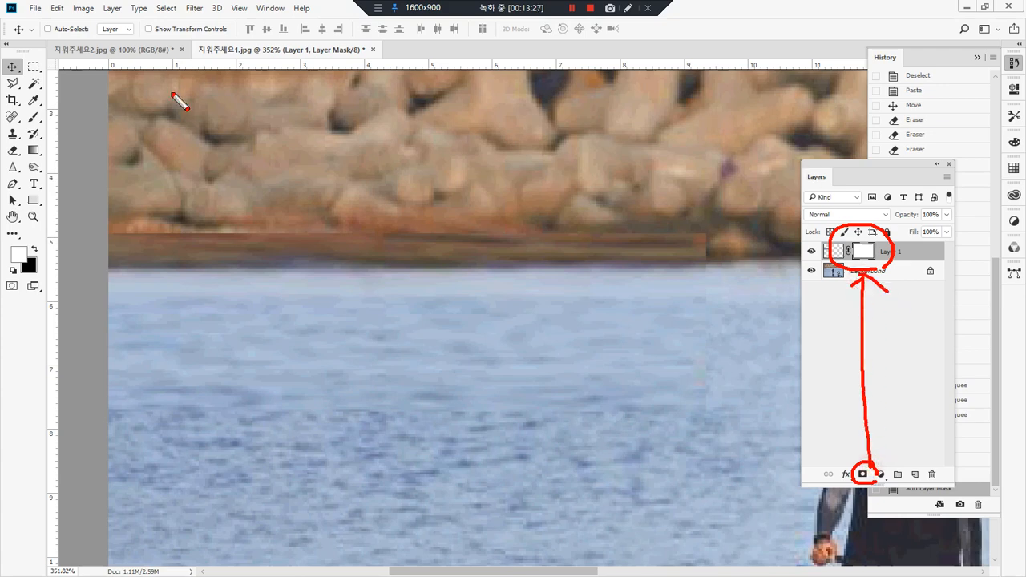
mouse_move(349, 60)
mouse_down()
mouse_move(308, 47)
mouse_move(383, 53)
mouse_move(347, 62)
mouse_up()
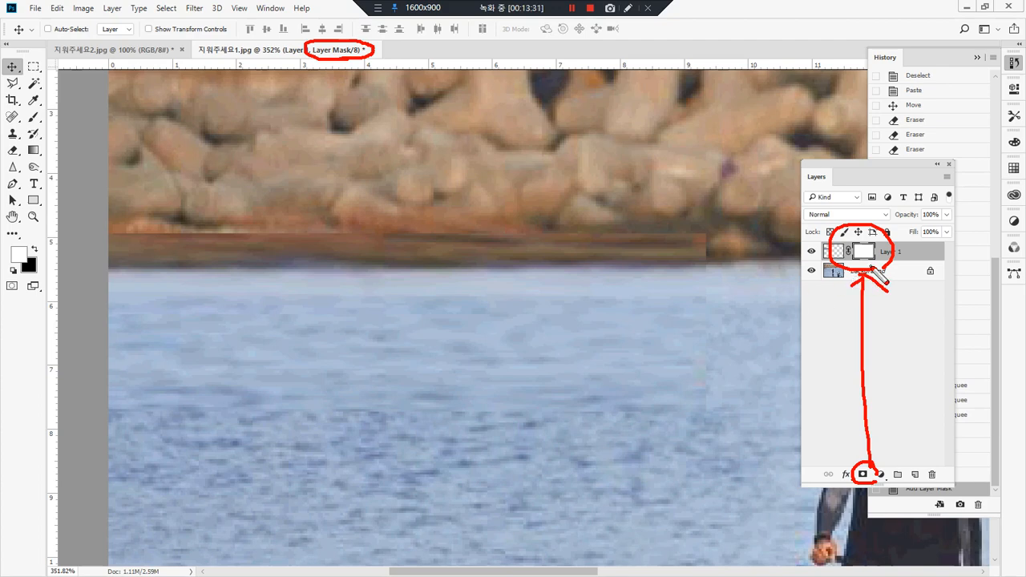
key(Delete)
drag(874, 264, 855, 263)
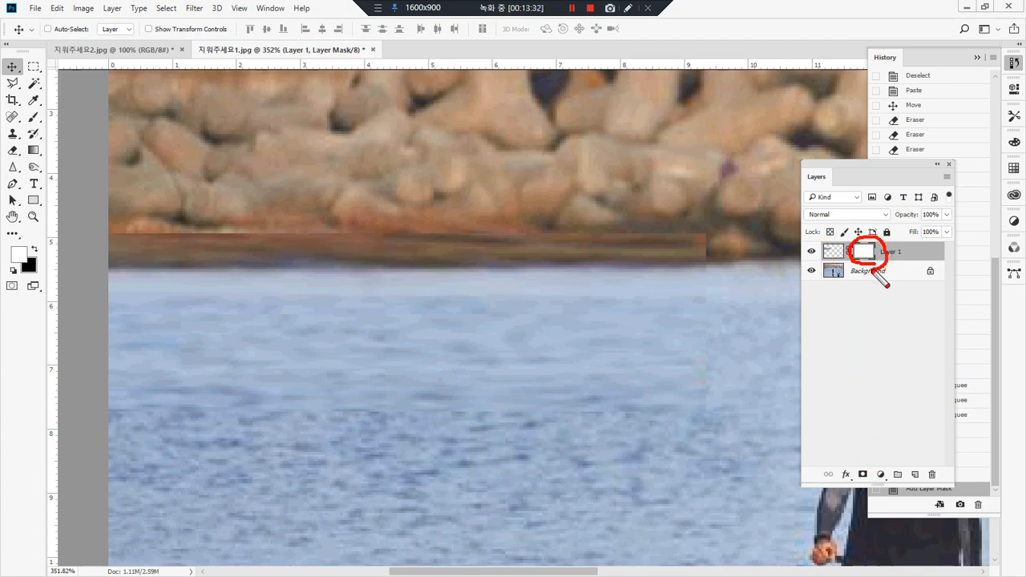
key(ctrl+alt+d)
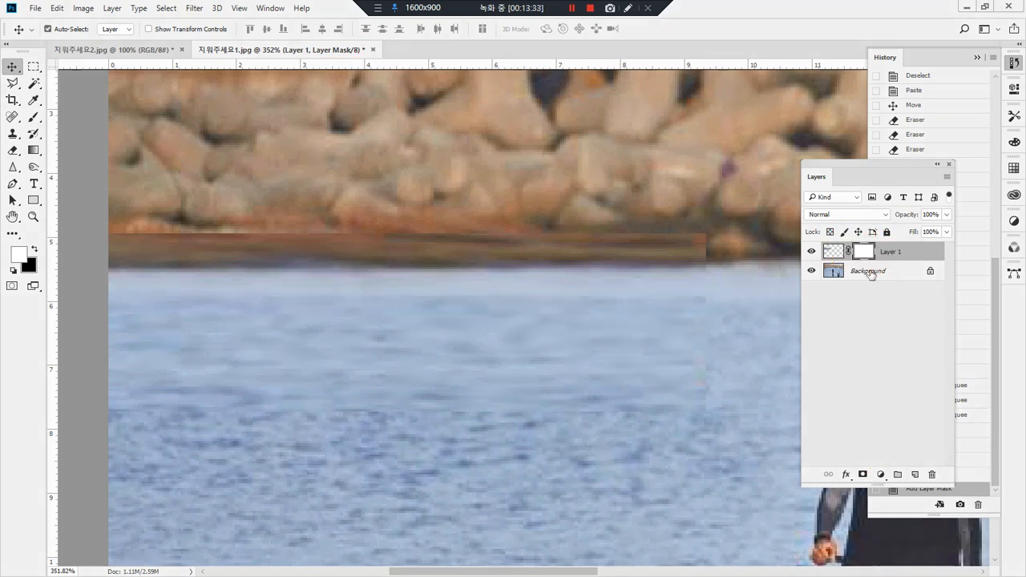
Step: Switch the editing target between Layer 1's image and its layer mask, leaving the mask active
click(832, 253)
key(ctrl+alt+d)
drag(826, 249, 823, 259)
mouse_move(348, 70)
mouse_down()
mouse_move(271, 73)
mouse_move(272, 41)
mouse_move(351, 64)
mouse_up()
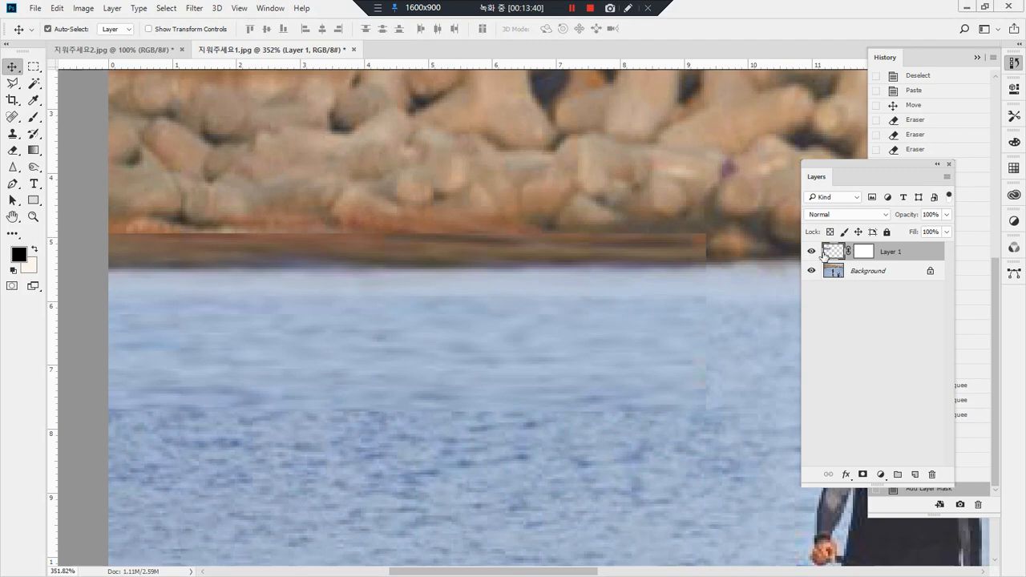
mouse_move(838, 272)
mouse_down()
mouse_move(816, 237)
mouse_move(856, 257)
mouse_move(843, 283)
mouse_up()
key(ctrl+alt+d)
click(864, 252)
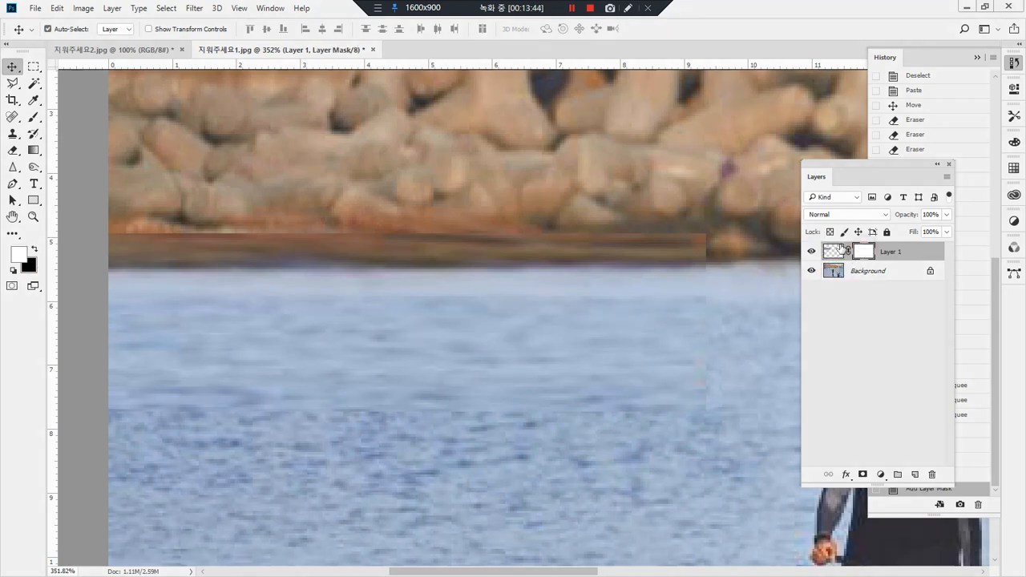
click(834, 252)
click(866, 251)
click(829, 250)
click(857, 253)
click(839, 251)
click(867, 252)
click(829, 254)
click(866, 252)
click(835, 252)
click(866, 253)
click(826, 253)
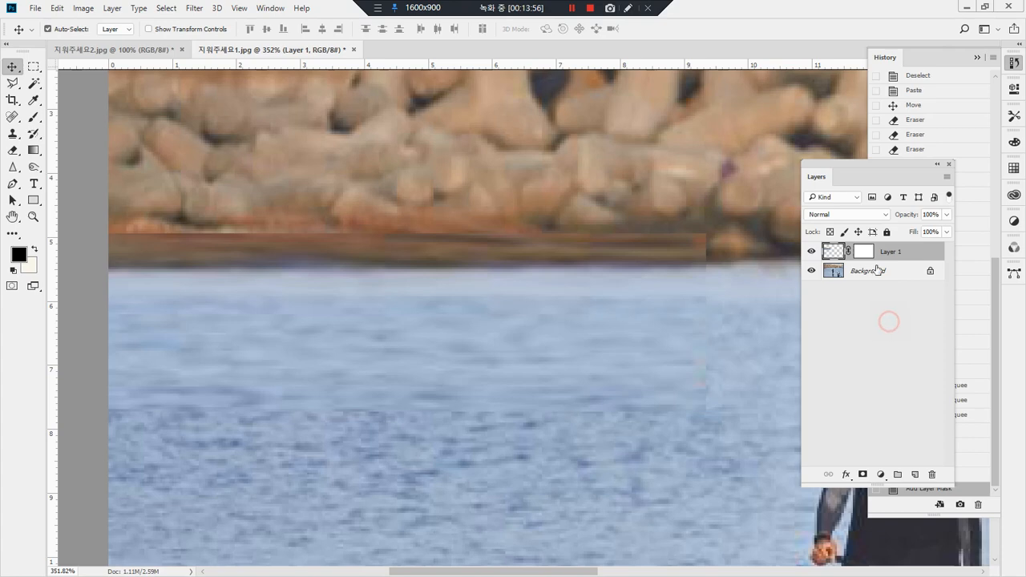
click(865, 254)
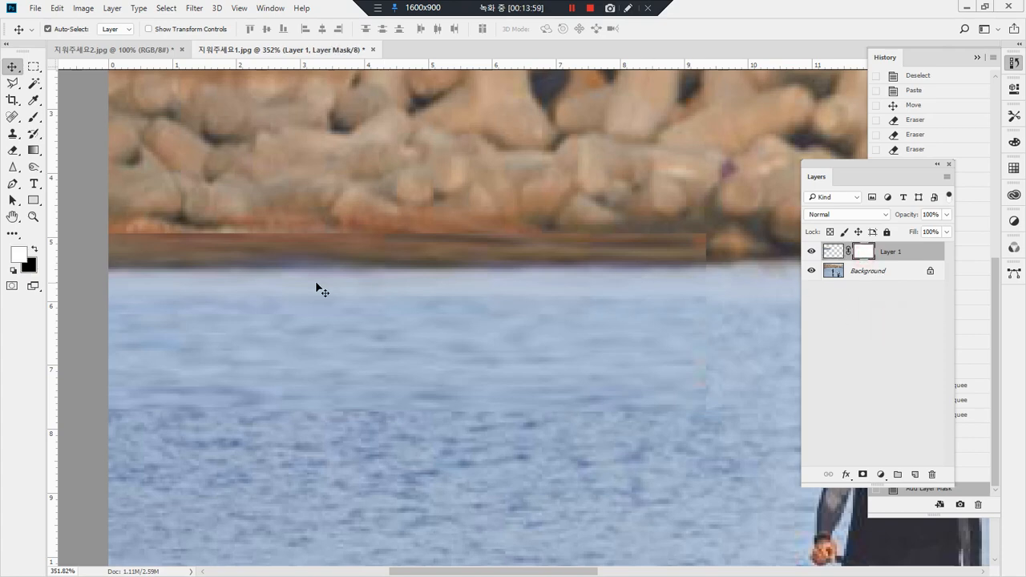
Step: Brush black on Layer 1's mask along the patch's upper edge to blend it into the rocky shoreline
click(35, 118)
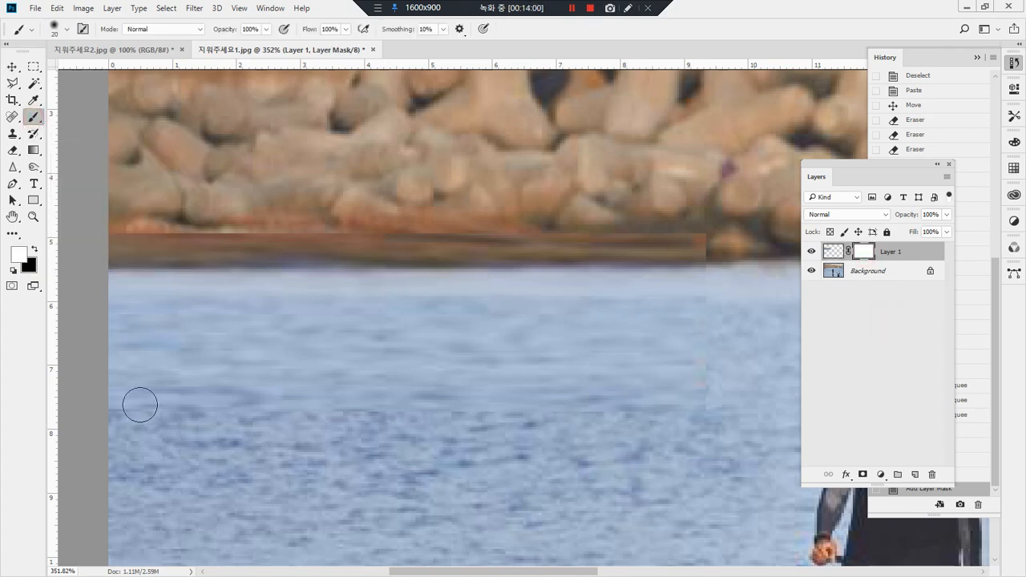
click(34, 249)
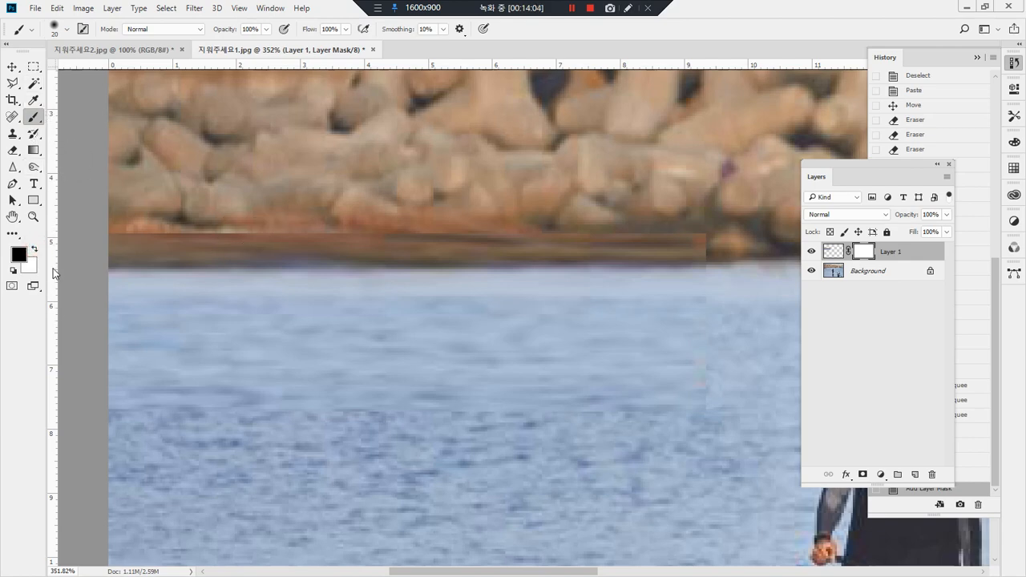
mouse_move(22, 253)
mouse_down()
mouse_move(19, 275)
mouse_move(32, 239)
mouse_move(192, 227)
mouse_up()
key(Escape)
mouse_move(118, 230)
mouse_down()
mouse_move(684, 214)
mouse_move(706, 229)
mouse_move(316, 236)
mouse_move(343, 239)
mouse_up()
drag(494, 242, 704, 238)
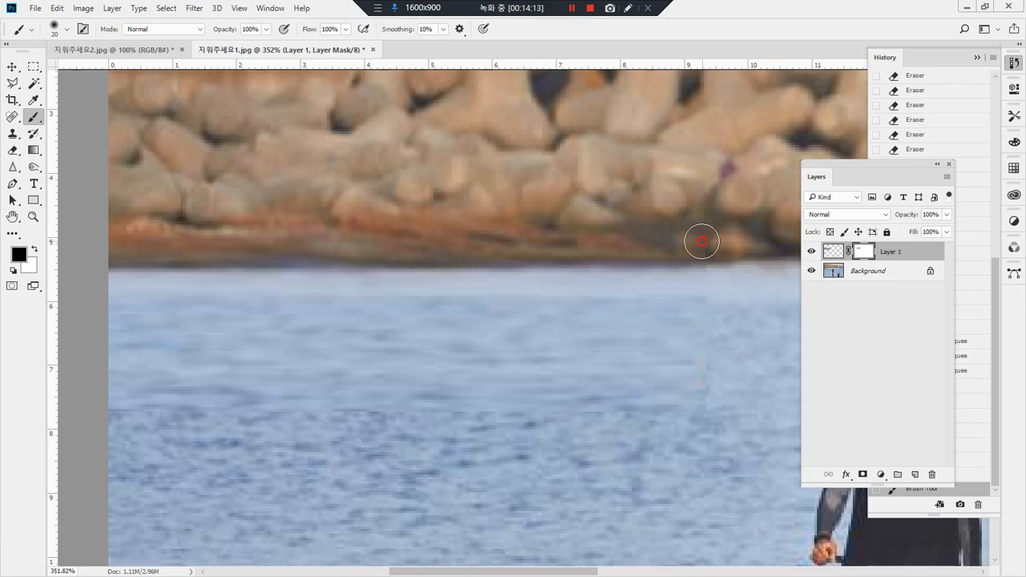
drag(389, 266, 349, 266)
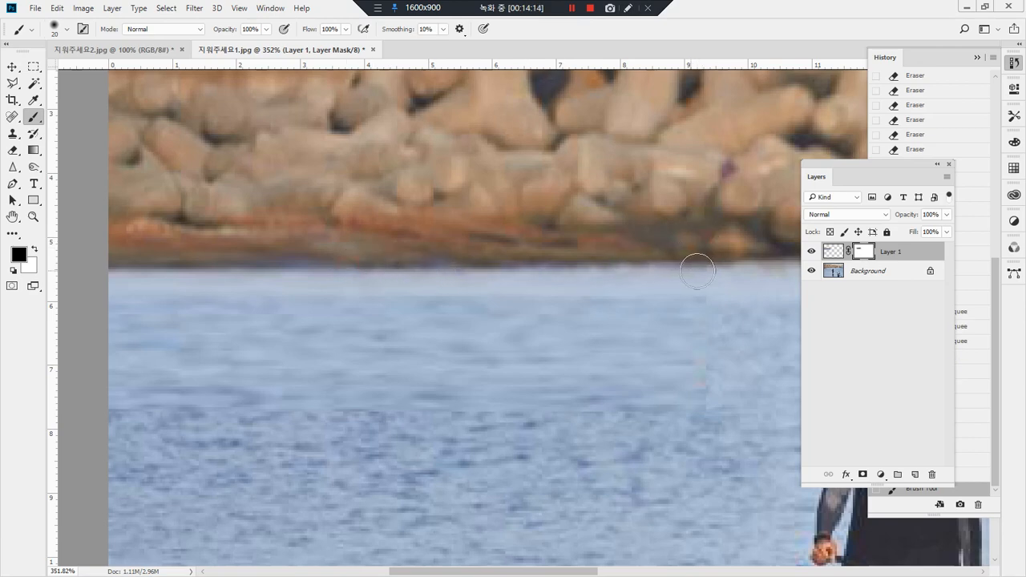
Step: Brush black on the mask over the patch's water end beyond the buoy and along its lower edge to soften the seams
mouse_move(615, 297)
mouse_down()
mouse_move(433, 299)
mouse_move(773, 340)
mouse_move(484, 346)
mouse_up()
drag(483, 346, 740, 376)
drag(740, 375, 445, 380)
drag(445, 380, 766, 395)
mouse_move(766, 395)
mouse_down()
mouse_move(634, 403)
mouse_move(110, 396)
mouse_move(651, 373)
mouse_move(58, 363)
mouse_move(613, 354)
mouse_move(11, 342)
mouse_up()
mouse_move(561, 334)
mouse_down()
mouse_move(181, 332)
mouse_move(418, 328)
mouse_move(85, 344)
mouse_move(365, 353)
mouse_move(355, 361)
mouse_move(60, 366)
mouse_move(701, 387)
mouse_move(677, 376)
mouse_move(28, 348)
mouse_move(469, 374)
mouse_move(747, 370)
mouse_move(318, 345)
mouse_up()
Step: Brush white over the masked areas of Layer 1 to bring back the full patch with its hard edges
click(35, 253)
mouse_move(120, 366)
mouse_down()
mouse_move(698, 404)
mouse_move(660, 410)
mouse_up()
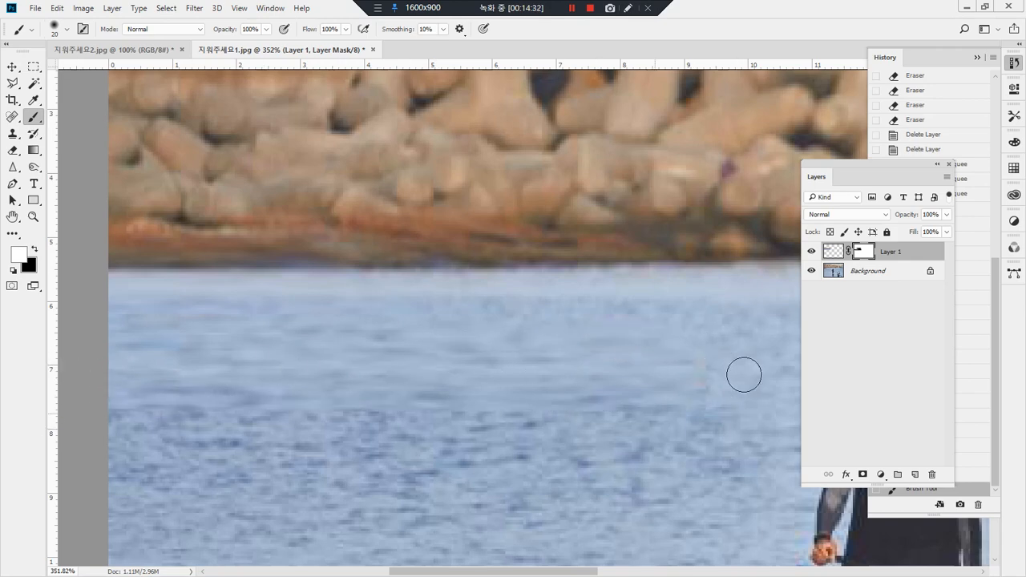
mouse_move(368, 316)
mouse_down()
mouse_move(140, 275)
mouse_move(762, 272)
mouse_move(94, 238)
mouse_move(750, 249)
mouse_up()
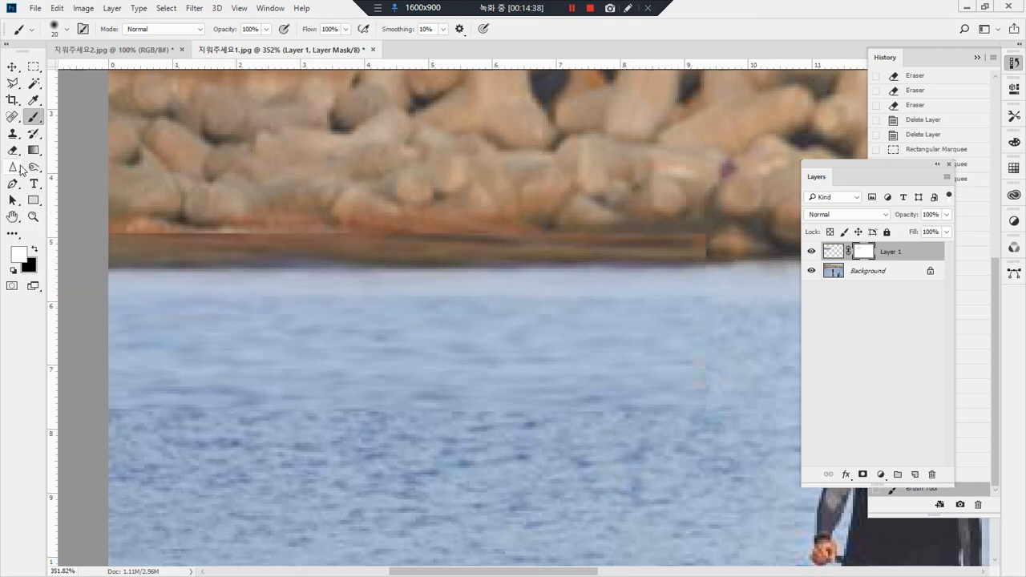
Step: Brush black on Layer 1's mask over the shoreline edge and the water, uncovering the original boat and buoy
click(35, 251)
drag(102, 231, 722, 238)
drag(430, 240, 350, 242)
mouse_move(350, 243)
mouse_down()
mouse_move(722, 252)
mouse_move(542, 271)
mouse_up()
drag(399, 273, 369, 270)
mouse_move(301, 258)
mouse_down()
mouse_move(66, 261)
mouse_move(375, 267)
mouse_move(125, 264)
mouse_up()
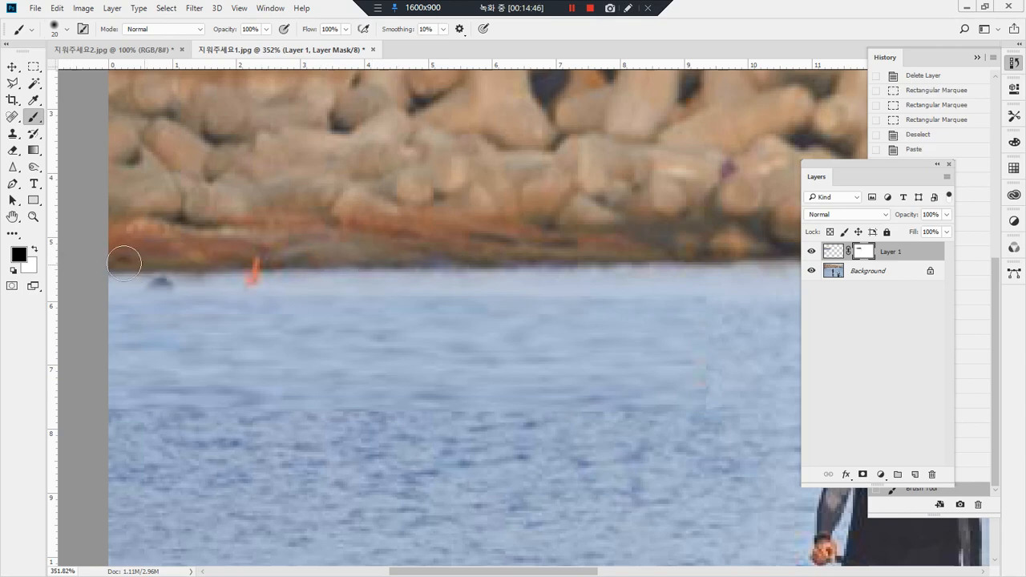
mouse_move(366, 244)
mouse_down()
mouse_move(152, 298)
mouse_move(80, 298)
mouse_move(23, 339)
mouse_move(272, 353)
mouse_move(360, 345)
mouse_move(273, 362)
mouse_move(177, 349)
mouse_move(325, 369)
mouse_up()
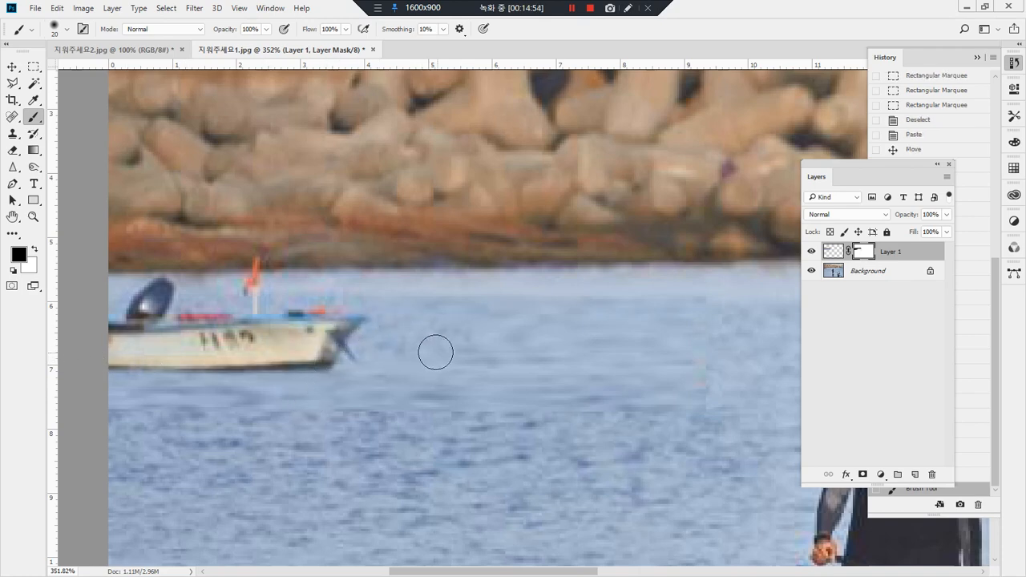
mouse_move(441, 339)
mouse_down()
mouse_move(5, 408)
mouse_move(644, 388)
mouse_up()
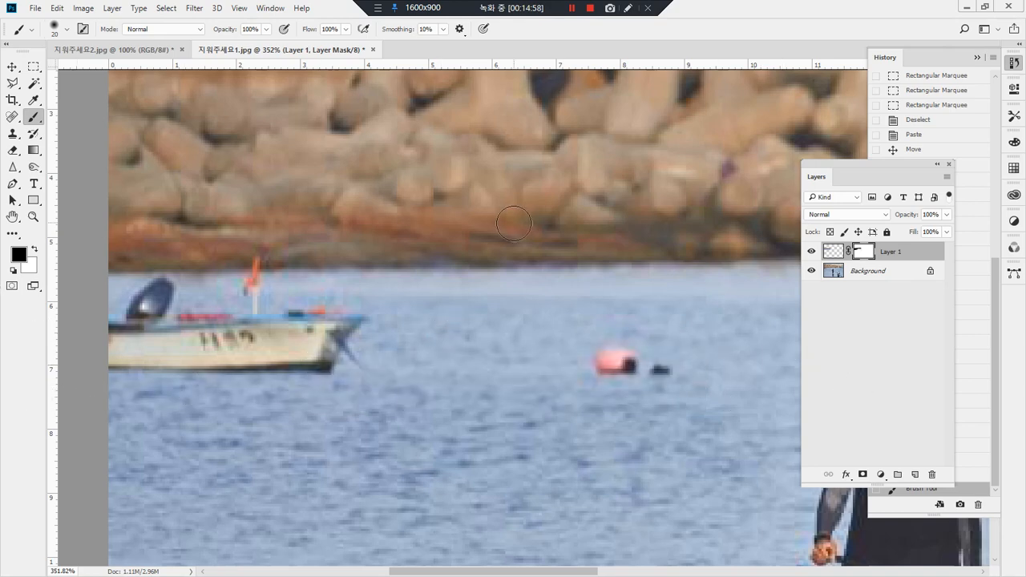
Step: Brush white on Layer 1's mask over the boat, its flag and the buoy to cover them with the patch again
key(x)
mouse_move(157, 292)
mouse_down()
mouse_move(152, 300)
mouse_move(181, 287)
mouse_up()
mouse_move(145, 308)
mouse_down()
mouse_move(122, 320)
mouse_move(170, 318)
mouse_move(89, 326)
mouse_move(167, 326)
mouse_move(181, 339)
mouse_move(122, 350)
mouse_move(180, 354)
mouse_move(105, 362)
mouse_move(352, 355)
mouse_move(264, 360)
mouse_up()
mouse_move(318, 342)
mouse_down()
mouse_move(383, 324)
mouse_move(202, 319)
mouse_move(201, 331)
mouse_move(247, 335)
mouse_move(162, 331)
mouse_move(253, 293)
mouse_move(217, 292)
mouse_move(268, 282)
mouse_move(241, 271)
mouse_move(351, 332)
mouse_up()
mouse_move(620, 354)
mouse_down()
mouse_move(630, 360)
mouse_move(579, 362)
mouse_up()
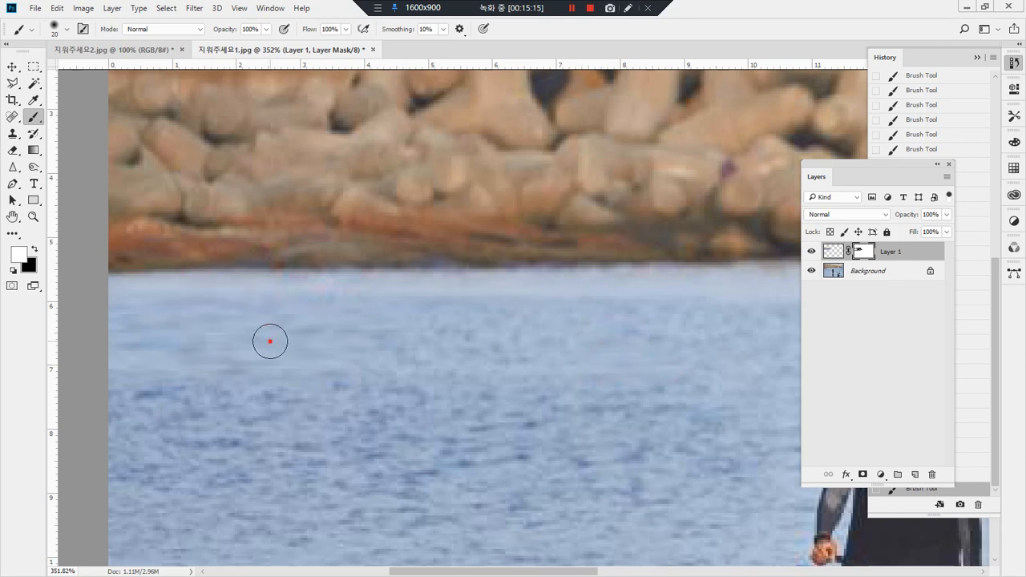
Step: Copy a tall rectangular strip of water beside the standing paddleboarder from the Background layer and paste it as a new layer
double_click(33, 217)
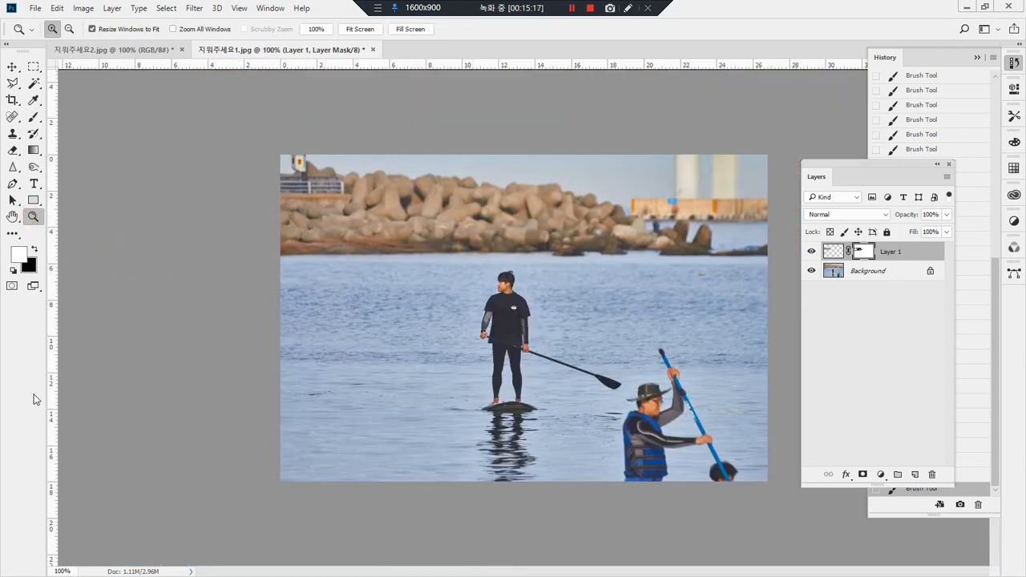
mouse_move(409, 338)
mouse_down()
mouse_move(311, 345)
mouse_move(235, 233)
mouse_move(404, 218)
mouse_move(381, 329)
mouse_up()
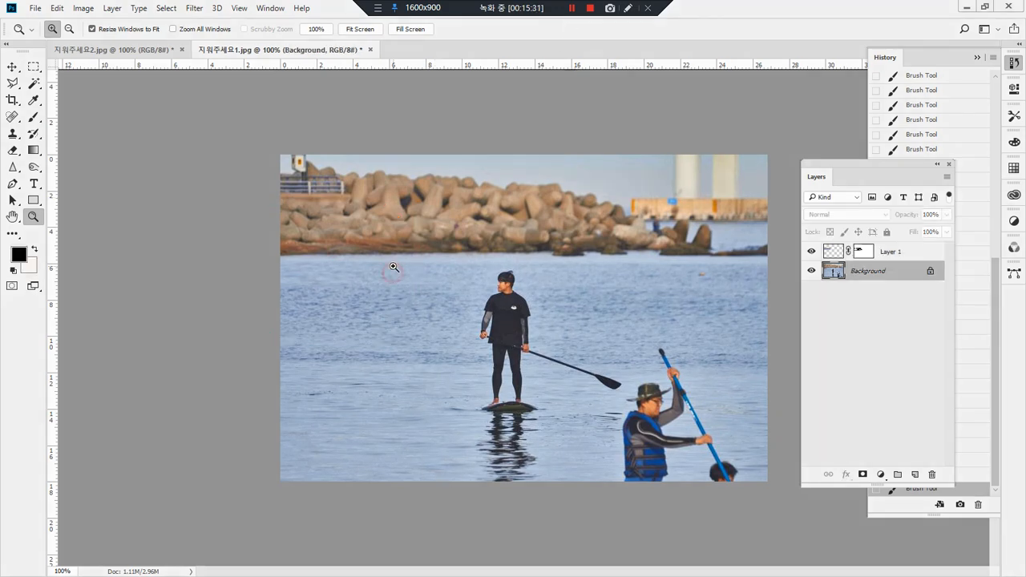
key(m)
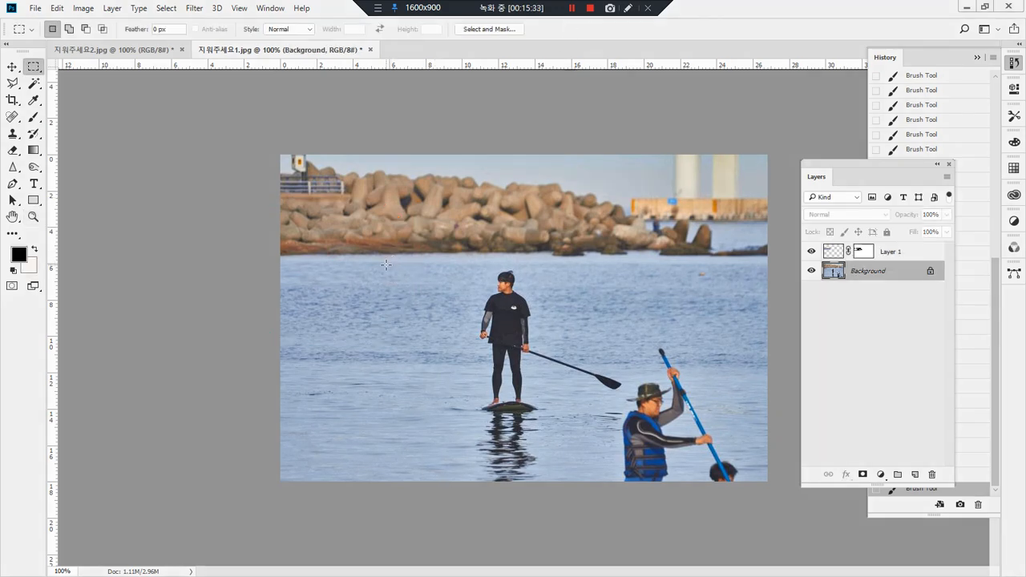
drag(386, 267, 440, 517)
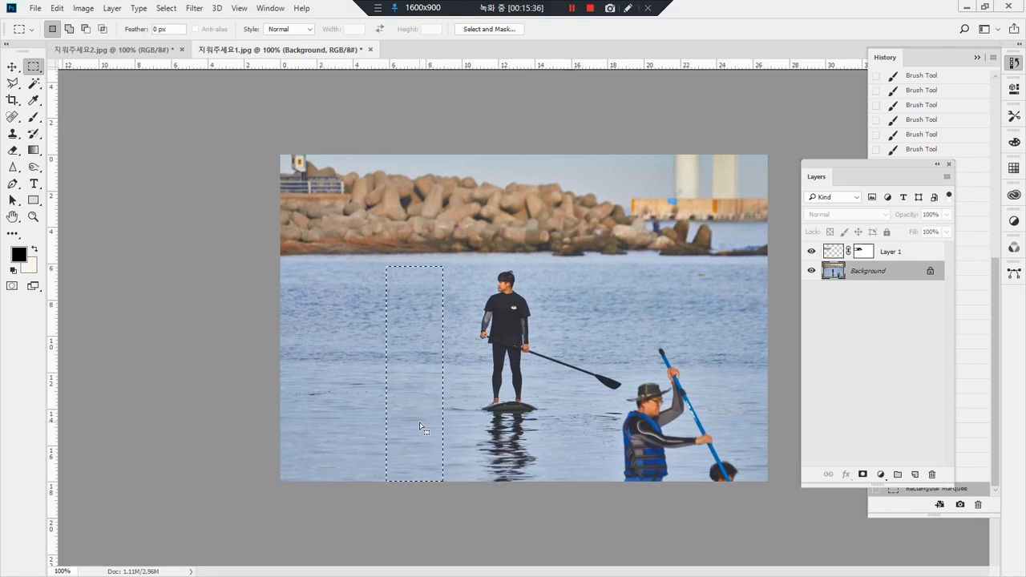
key(ctrl+v)
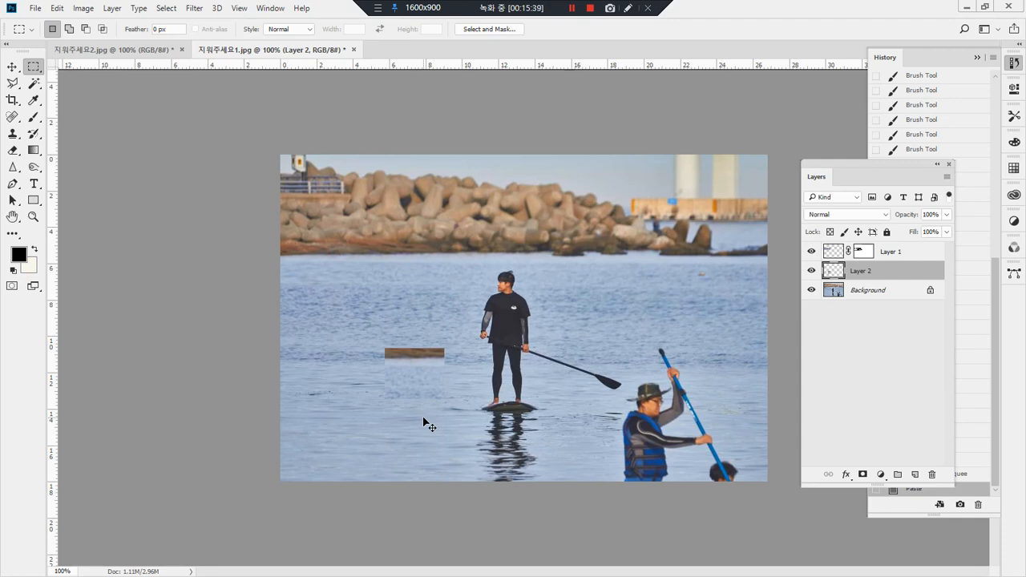
key(ctrl+z)
key(ctrl+c)
key(ctrl+v)
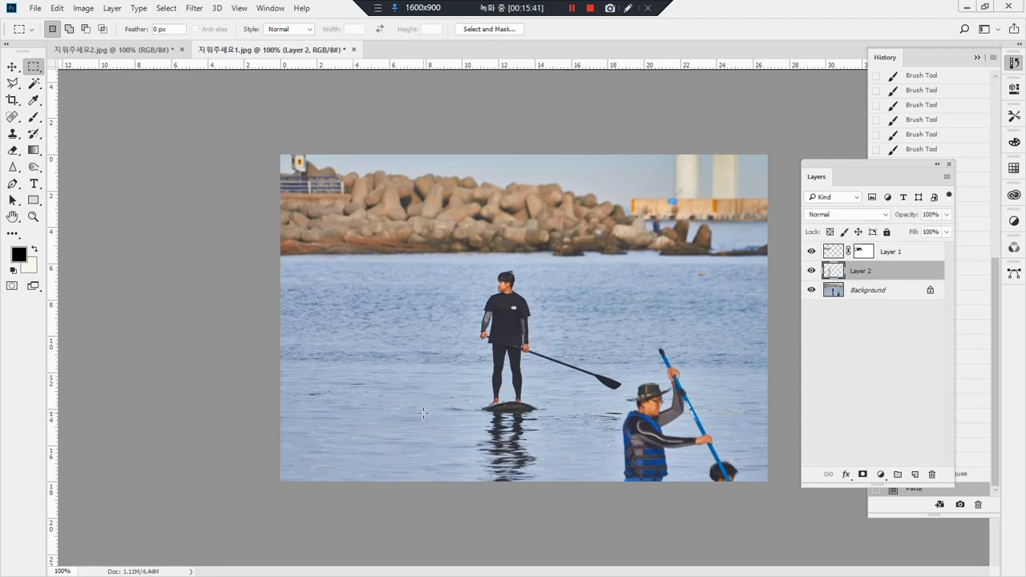
Step: Duplicate the water strip side by side within Layer 2 until it covers both paddleboarders, and clear the selection
key(v)
drag(419, 401, 552, 401)
ctrl+click(834, 272)
drag(485, 409, 594, 448)
key(ctrl+d)
Step: Add a layer mask to Layer 2 and set the soft brush size to 61 px
key(e)
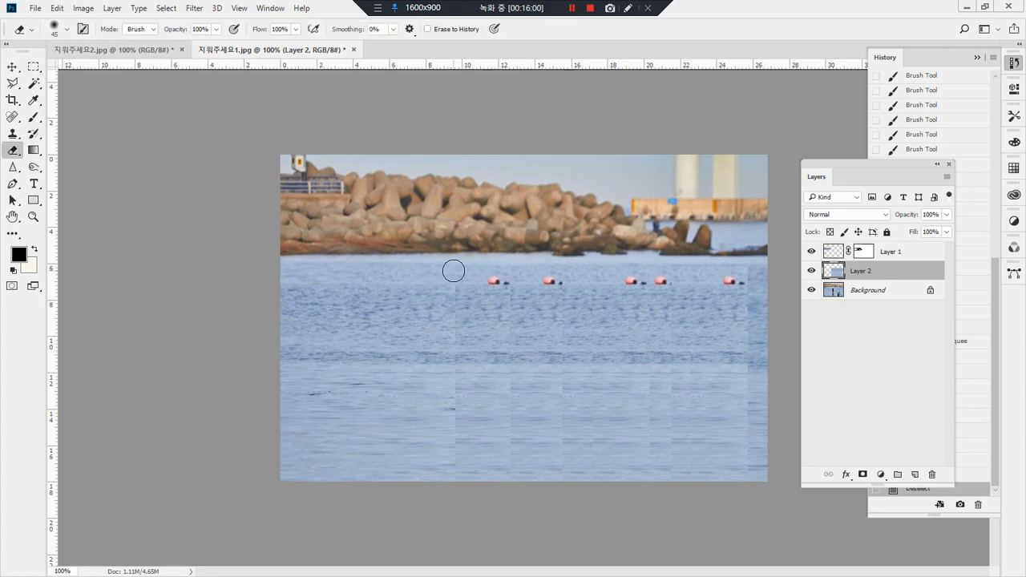
click(864, 475)
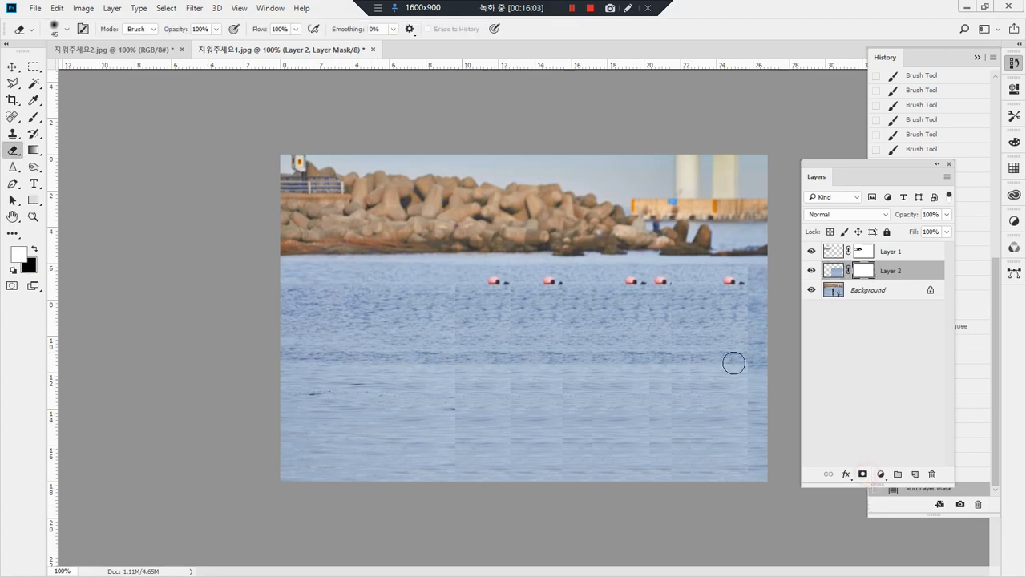
key(b)
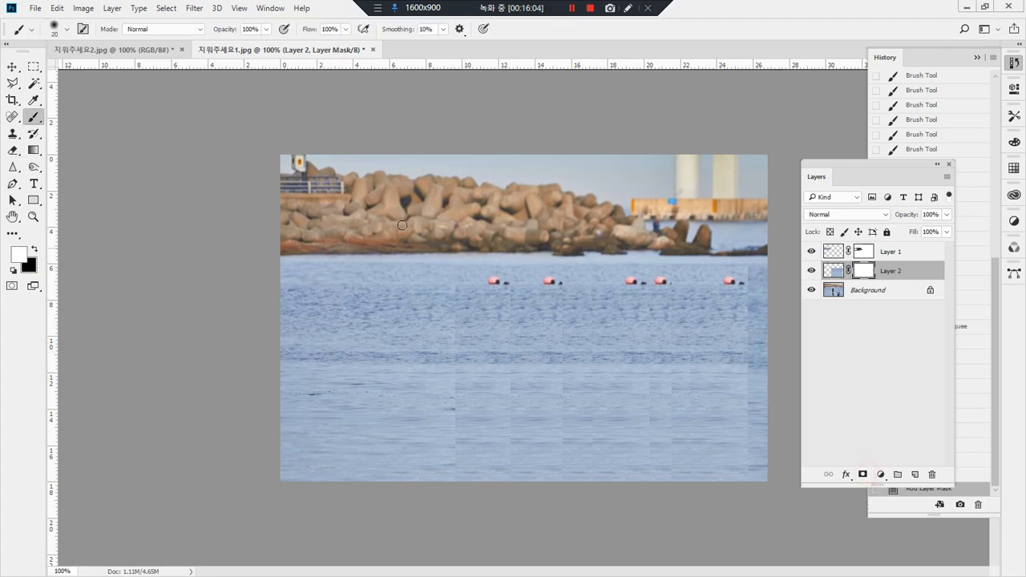
click(68, 30)
drag(90, 71, 96, 71)
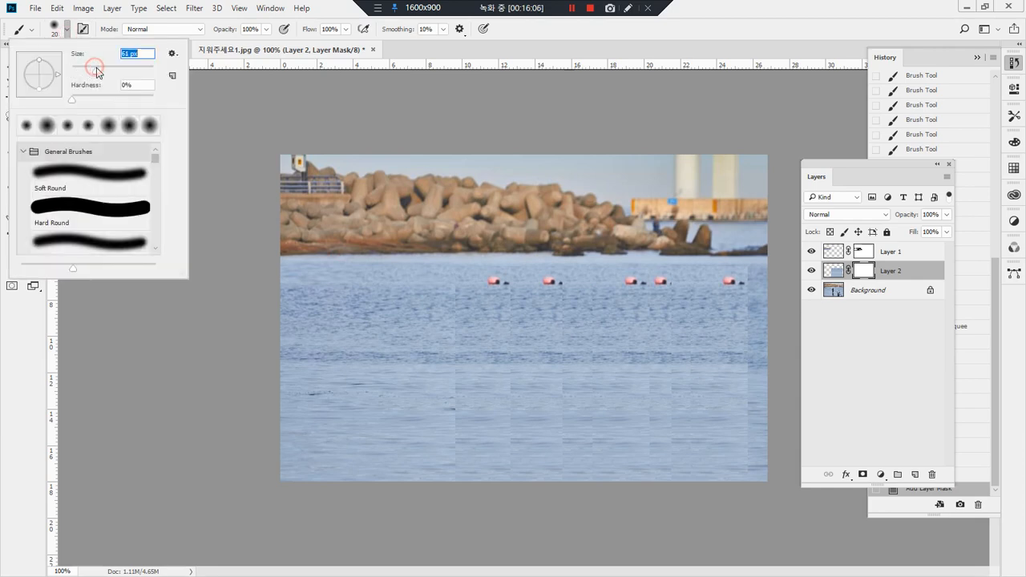
click(762, 34)
drag(457, 273, 727, 278)
ctrl+click(834, 274)
key(ctrl+d)
key(x)
mouse_move(747, 277)
mouse_down()
mouse_move(515, 270)
mouse_move(497, 277)
mouse_move(563, 273)
mouse_move(471, 279)
mouse_move(707, 292)
mouse_move(361, 302)
mouse_up()
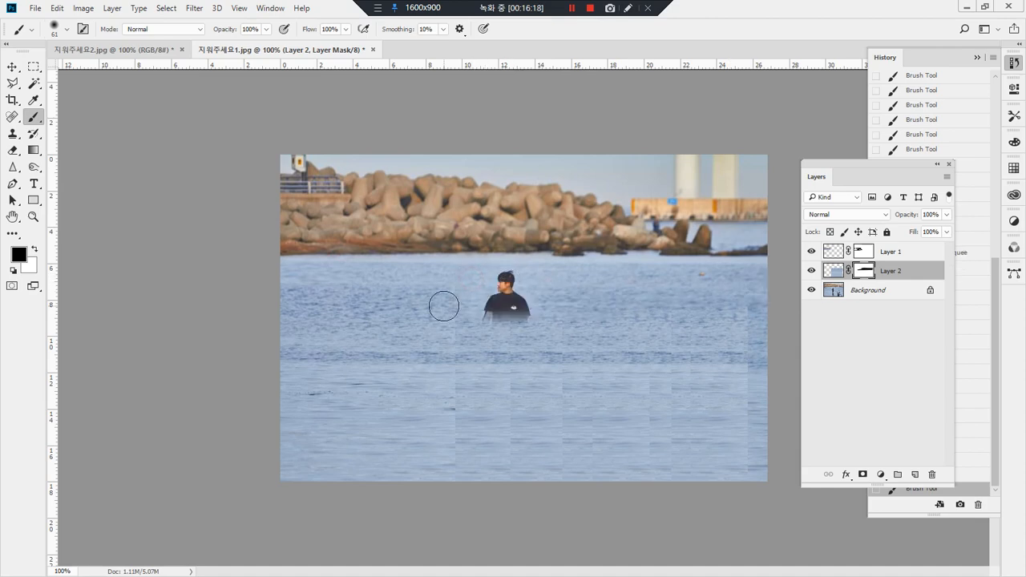
key(ctrl+z)
Step: Invert Layer 2's mask to black and brush white over the standing paddleboarder, the board and its reflection to cover them with water
key(ctrl+i)
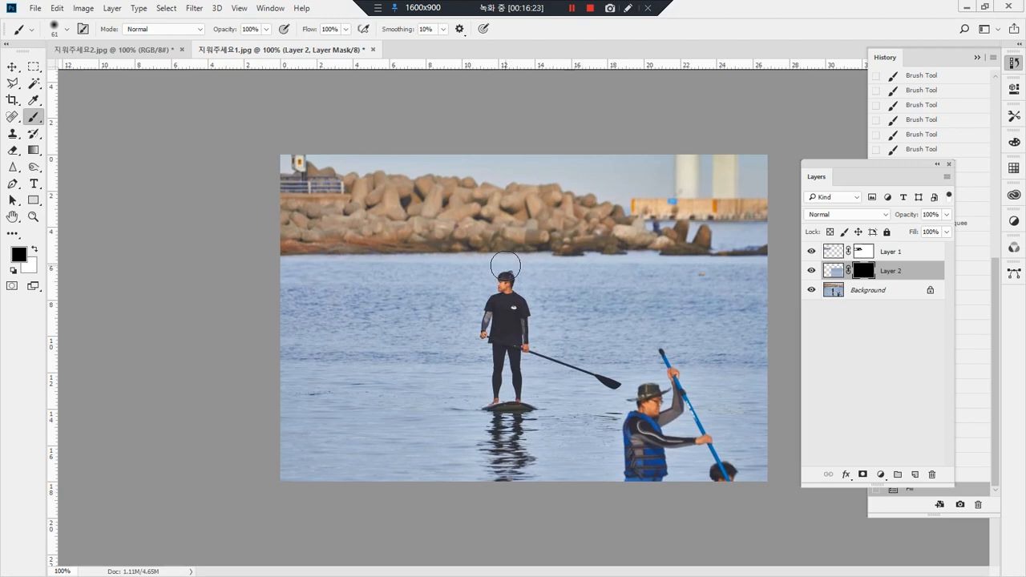
key(x)
mouse_move(509, 277)
mouse_down()
mouse_move(491, 281)
mouse_move(501, 303)
mouse_move(508, 298)
mouse_move(484, 321)
mouse_move(525, 325)
mouse_move(495, 332)
mouse_move(493, 363)
mouse_move(569, 369)
mouse_move(497, 419)
mouse_move(526, 473)
mouse_move(553, 474)
mouse_up()
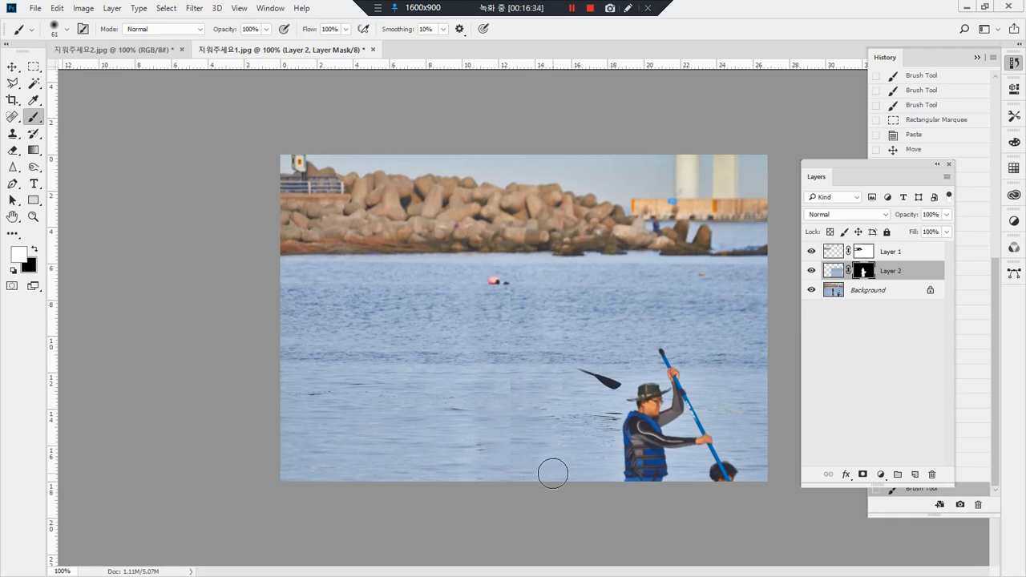
drag(479, 443, 478, 425)
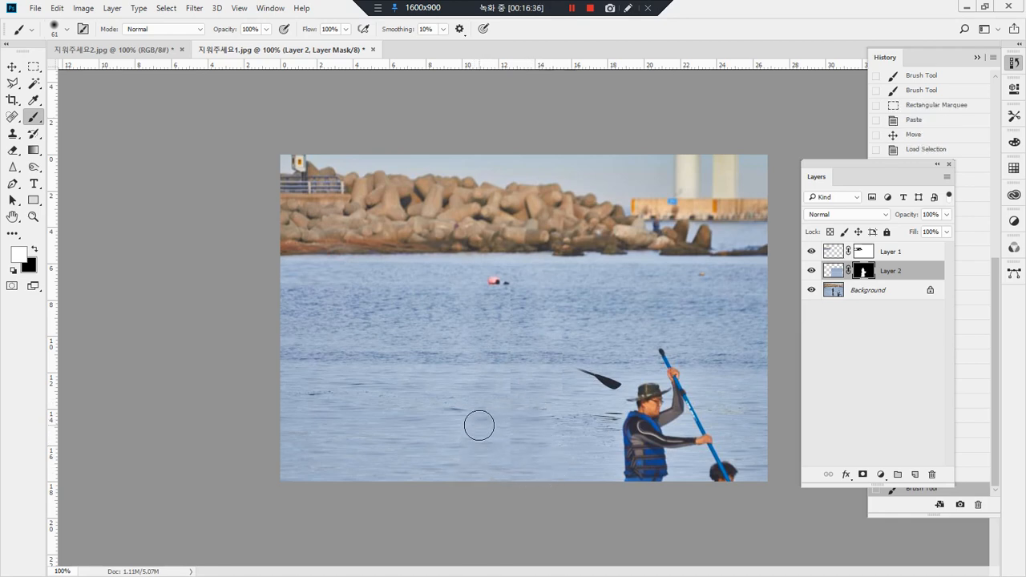
Step: Set the brush opacity to 25% and brush Layer 2's mask around the covered standing paddleboarder to blend the patch edges
key(x)
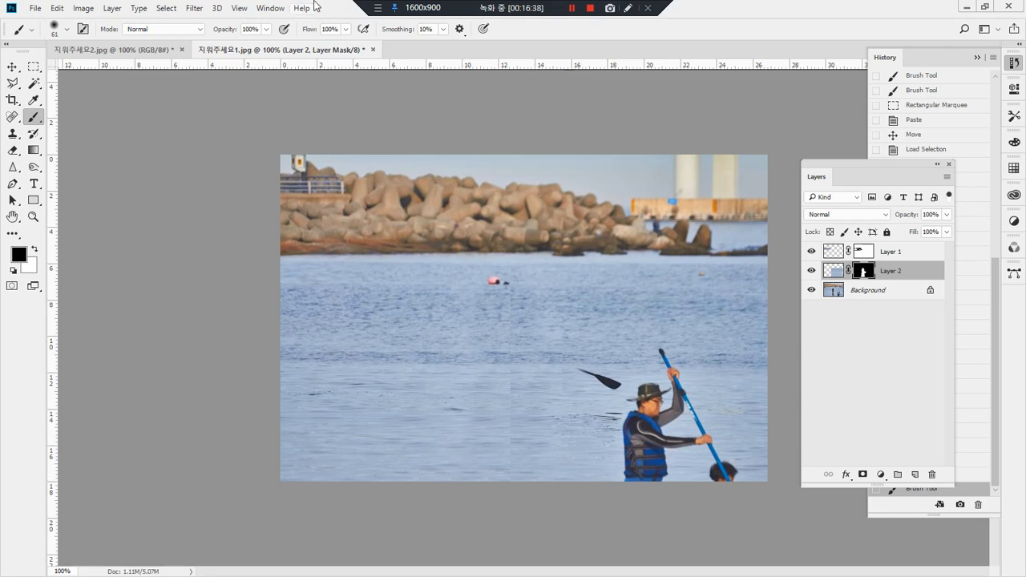
click(266, 30)
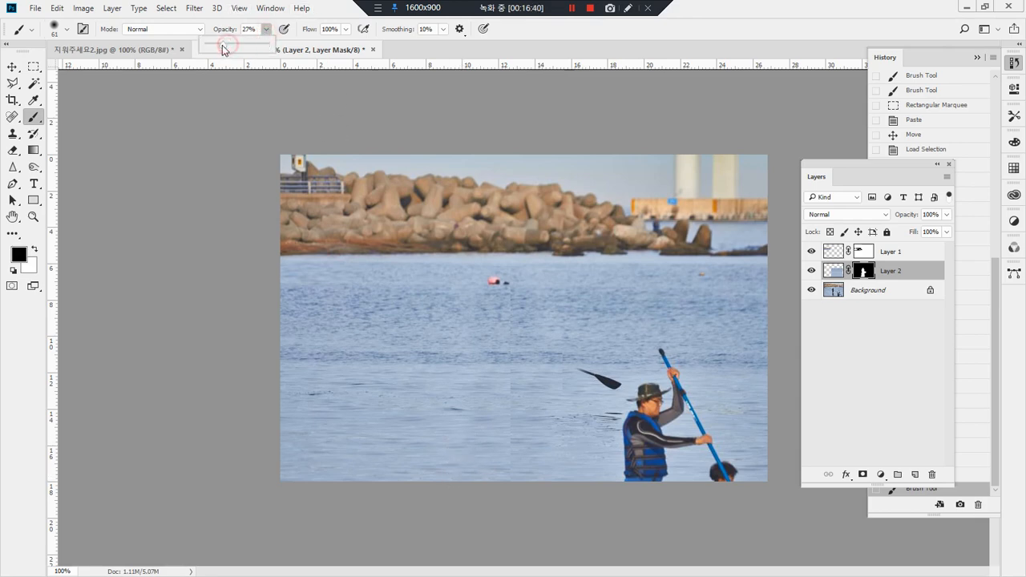
click(546, 40)
drag(451, 472, 453, 470)
drag(479, 461, 480, 436)
drag(481, 433, 457, 445)
mouse_move(459, 447)
mouse_down()
mouse_move(468, 441)
mouse_move(450, 428)
mouse_up()
drag(467, 410, 473, 406)
mouse_move(483, 407)
mouse_down()
mouse_move(483, 389)
mouse_move(466, 374)
mouse_up()
drag(463, 366, 446, 364)
mouse_move(496, 304)
mouse_down()
mouse_move(512, 308)
mouse_move(479, 314)
mouse_move(518, 328)
mouse_move(527, 383)
mouse_up()
key(x)
drag(525, 432, 536, 447)
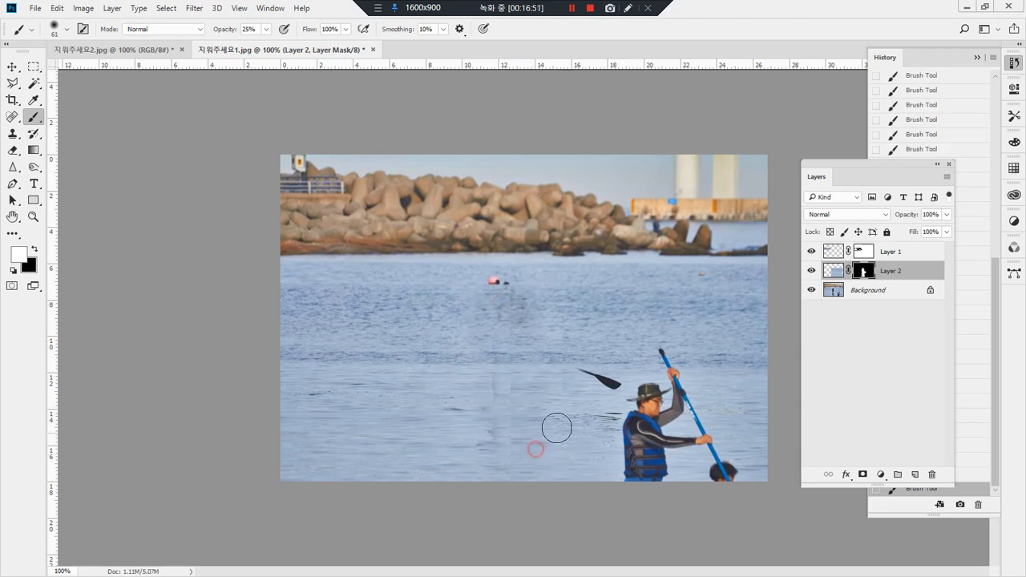
Step: Set the brush opacity to 100% and brush white on Layer 2's mask over the leftover paddle and the paddlers in the foreground
key(x)
mouse_move(606, 373)
mouse_down()
mouse_move(577, 376)
mouse_move(618, 366)
mouse_up()
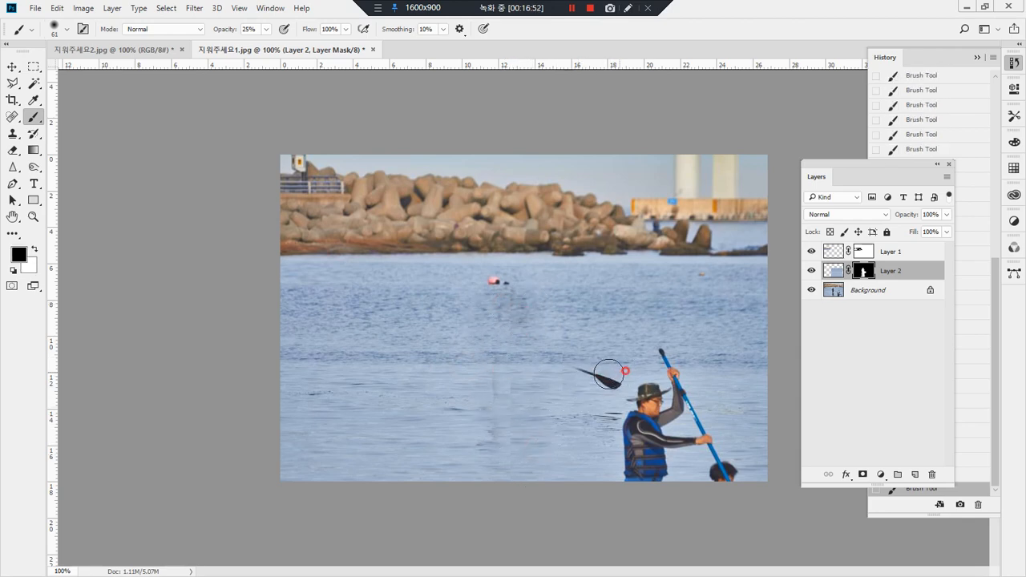
drag(266, 32, 342, 48)
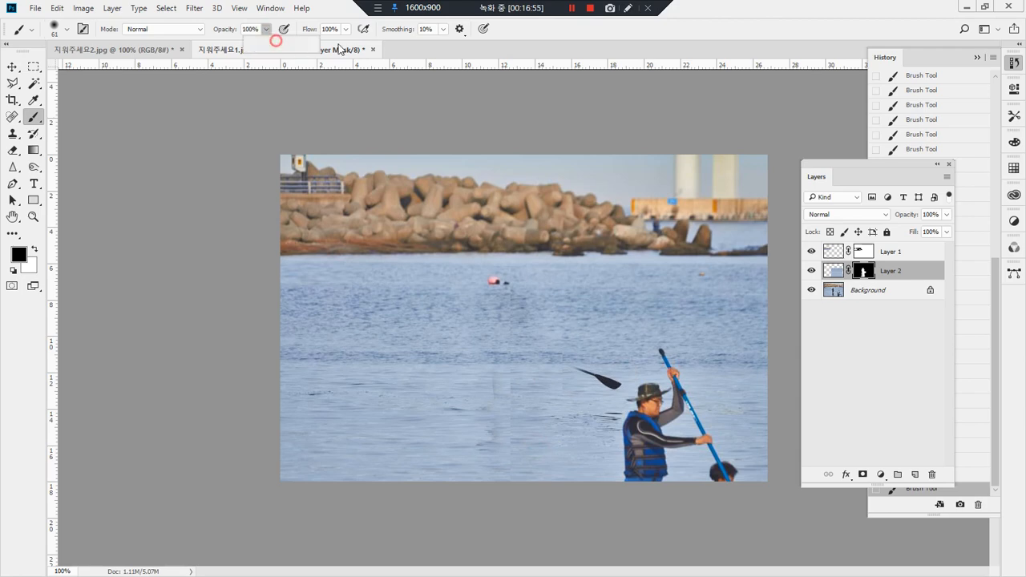
key(x)
mouse_move(607, 373)
mouse_down()
mouse_move(613, 383)
mouse_move(570, 372)
mouse_move(588, 382)
mouse_up()
mouse_move(633, 442)
mouse_down()
mouse_move(632, 480)
mouse_move(661, 480)
mouse_move(629, 473)
mouse_move(666, 462)
mouse_move(627, 453)
mouse_move(667, 446)
mouse_move(622, 431)
mouse_move(661, 433)
mouse_move(623, 421)
mouse_move(694, 417)
mouse_move(652, 405)
mouse_move(683, 402)
mouse_move(655, 391)
mouse_move(696, 391)
mouse_move(666, 372)
mouse_move(693, 371)
mouse_move(659, 361)
mouse_move(668, 354)
mouse_move(684, 408)
mouse_move(713, 408)
mouse_move(691, 416)
mouse_move(693, 426)
mouse_move(716, 431)
mouse_move(662, 443)
mouse_move(728, 444)
mouse_move(707, 459)
mouse_move(729, 472)
mouse_up()
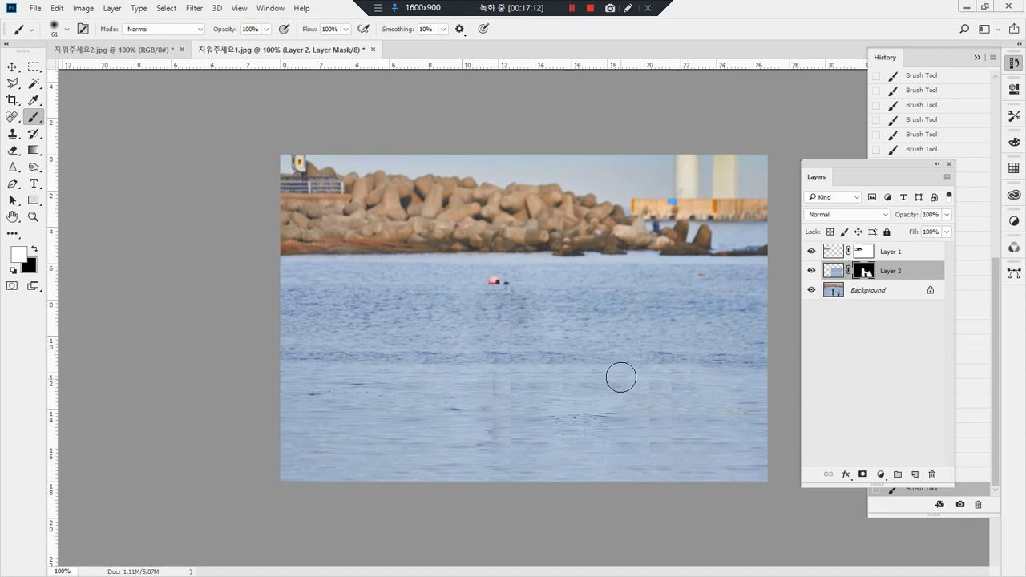
Step: Target Layer 2's image and use a 58 px Clone Stamp to soften the seams where the foreground paddlers were
key(s)
click(830, 275)
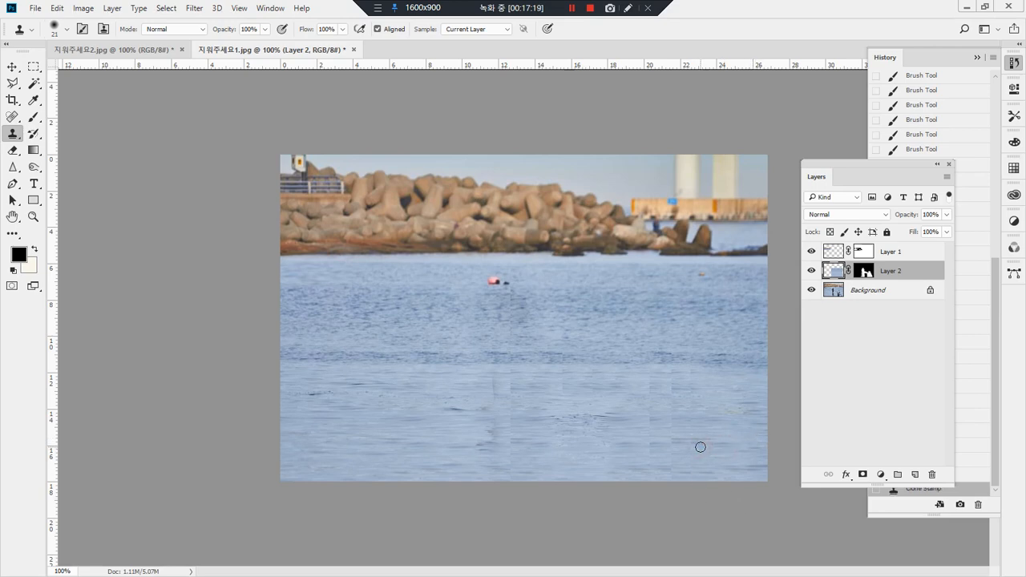
click(67, 29)
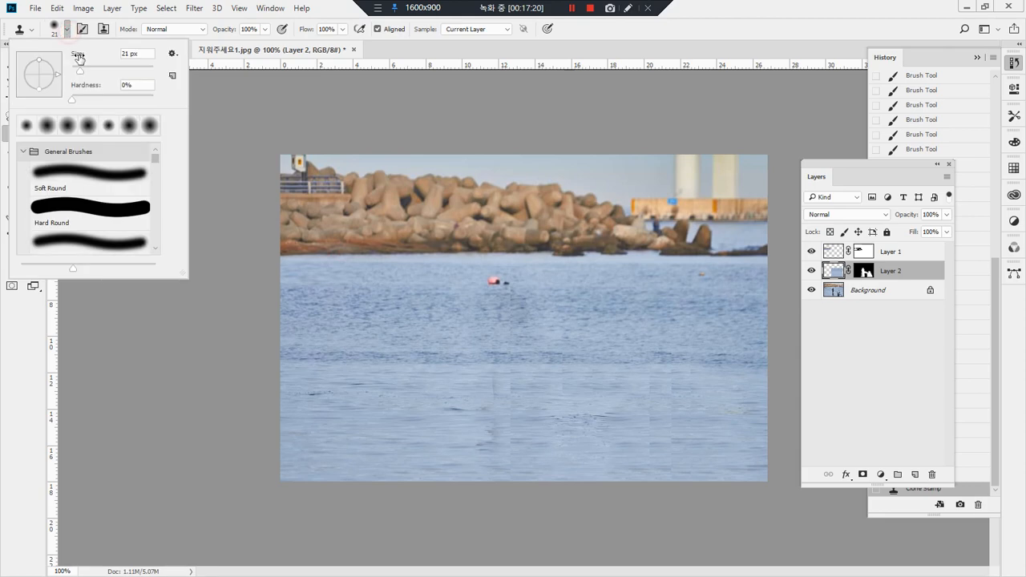
drag(95, 70, 101, 69)
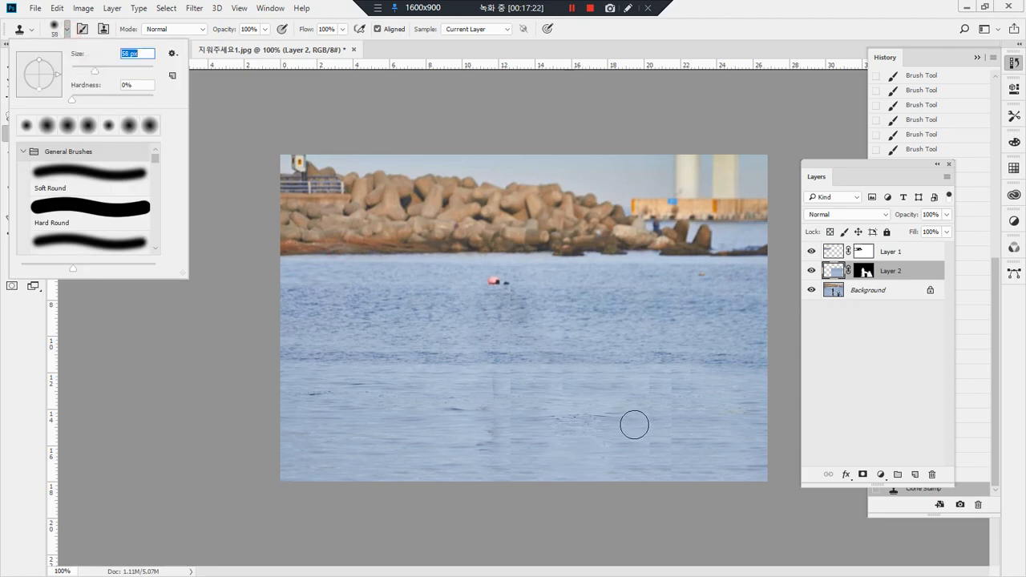
click(666, 423)
drag(629, 420, 659, 418)
drag(639, 415, 672, 414)
drag(650, 404, 672, 399)
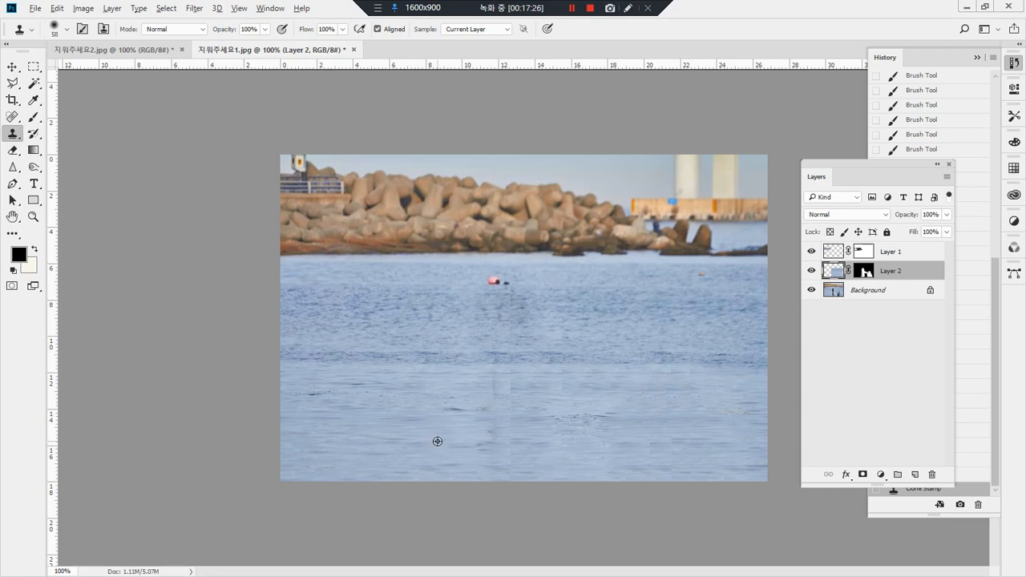
Step: Clone clean water on Layer 2 over the seams and dark marks left where the standing paddleboarder and reflection were
drag(463, 447, 517, 443)
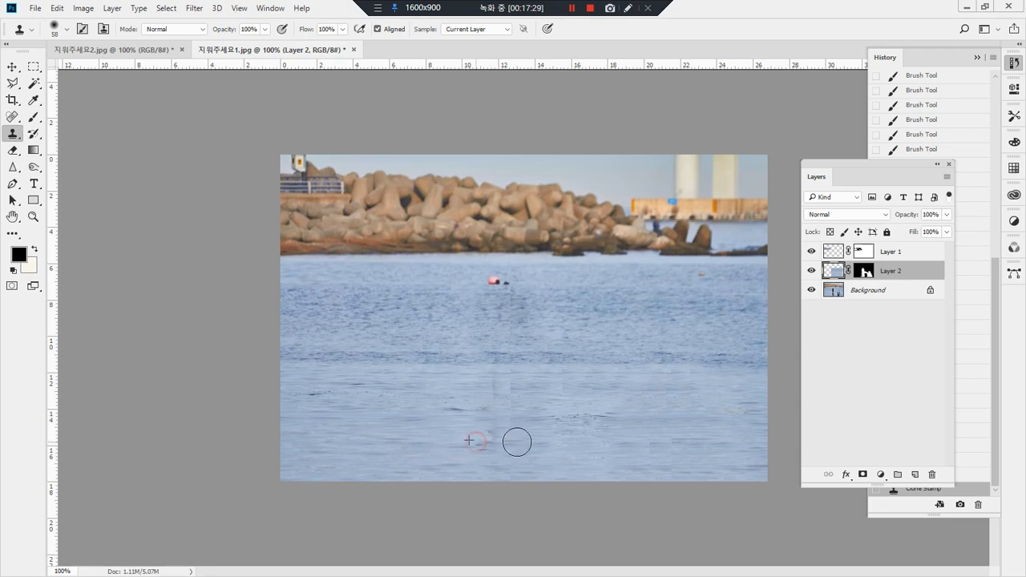
alt+click(551, 445)
mouse_move(508, 443)
mouse_down()
mouse_move(479, 443)
mouse_move(506, 467)
mouse_move(492, 460)
mouse_move(553, 470)
mouse_move(488, 472)
mouse_move(503, 452)
mouse_up()
alt+click(569, 468)
mouse_move(536, 439)
mouse_down()
mouse_move(495, 437)
mouse_move(502, 385)
mouse_up()
alt+click(514, 364)
alt+click(496, 378)
click(499, 439)
alt+click(498, 374)
click(498, 435)
alt+click(493, 366)
click(498, 429)
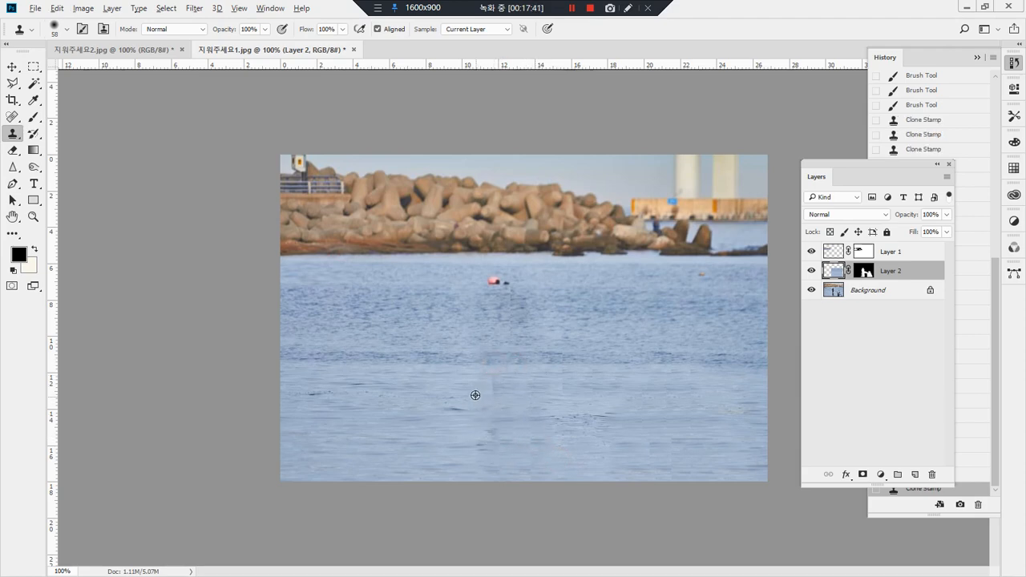
click(486, 420)
alt+click(497, 387)
click(498, 433)
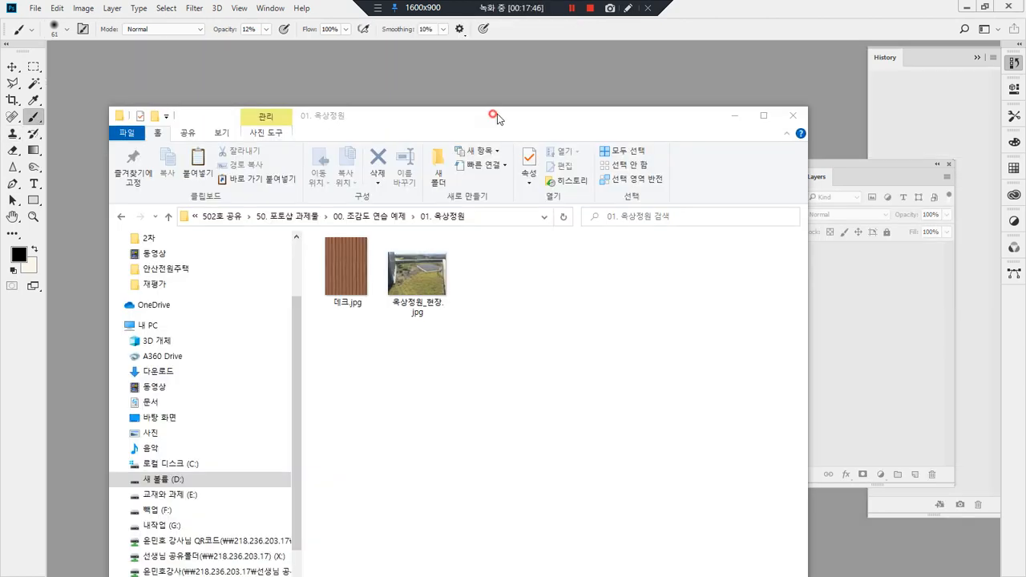
Step: Open the rooftop garden photo 옥상정원_현장.jpg
drag(498, 119, 784, 152)
click(713, 353)
drag(711, 305, 215, 466)
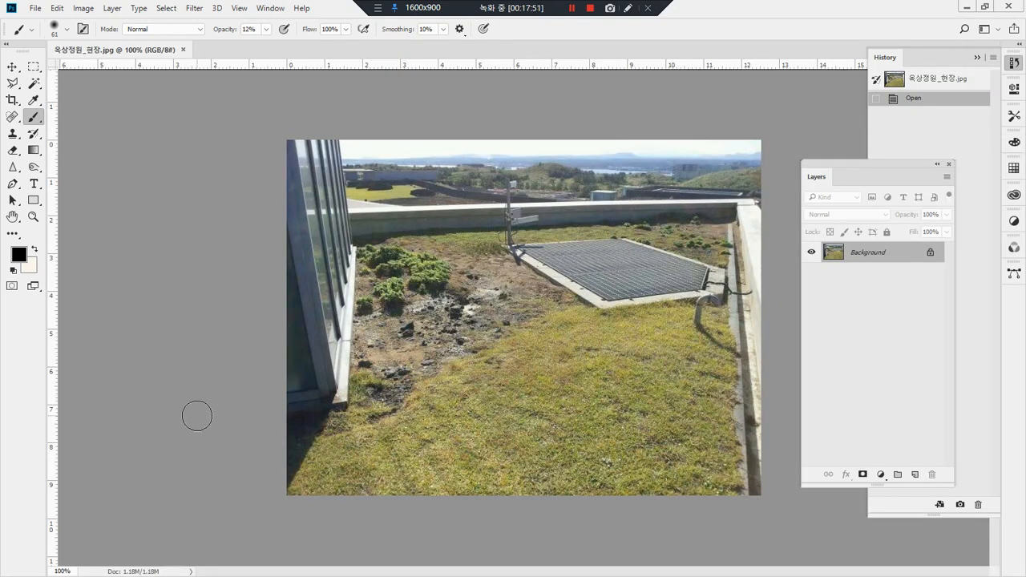
drag(356, 244, 681, 237)
drag(387, 287, 714, 253)
drag(429, 333, 708, 299)
drag(414, 408, 649, 381)
drag(345, 461, 609, 436)
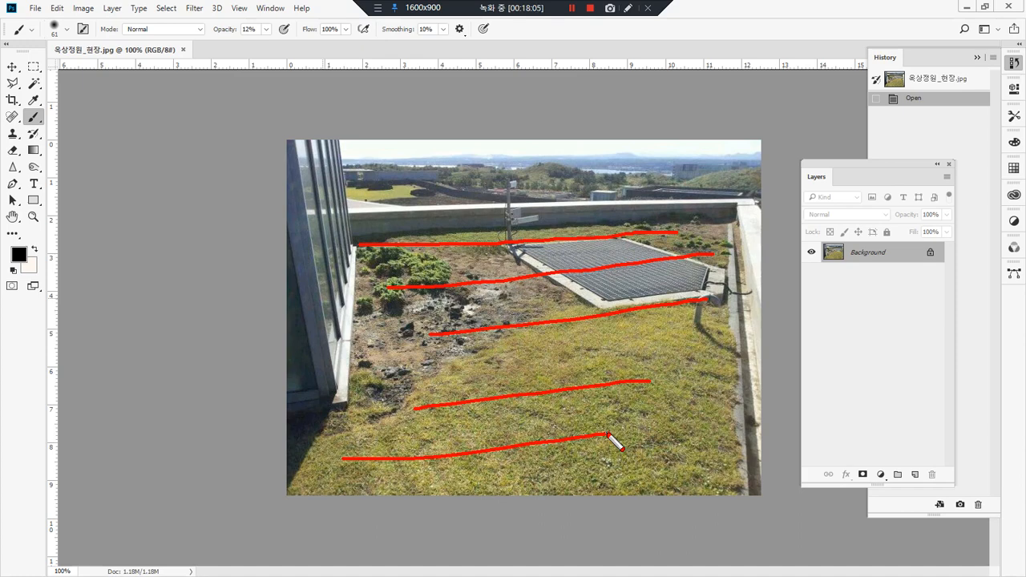
key(Escape)
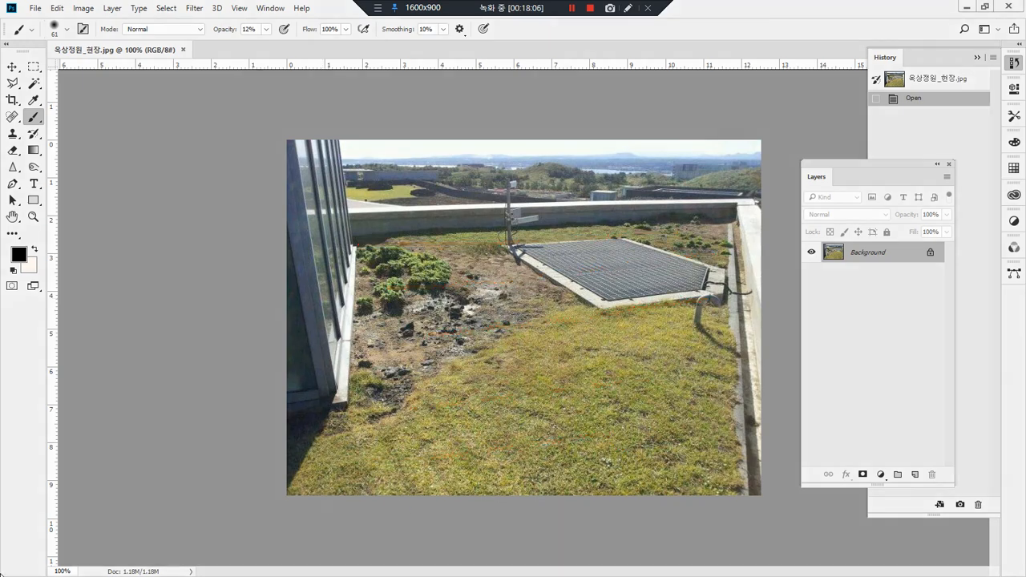
Step: Open the wood texture 데크.jpg, copy its whole canvas and paste it into 옥상정원_현장.jpg as a new layer
key(alt+Tab)
drag(644, 300, 714, 45)
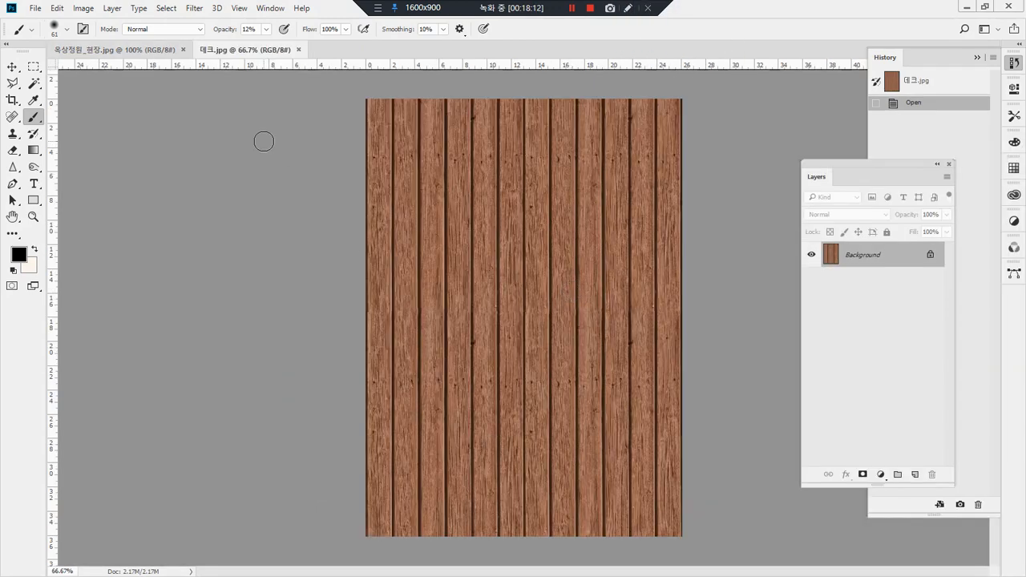
key(ctrl+a)
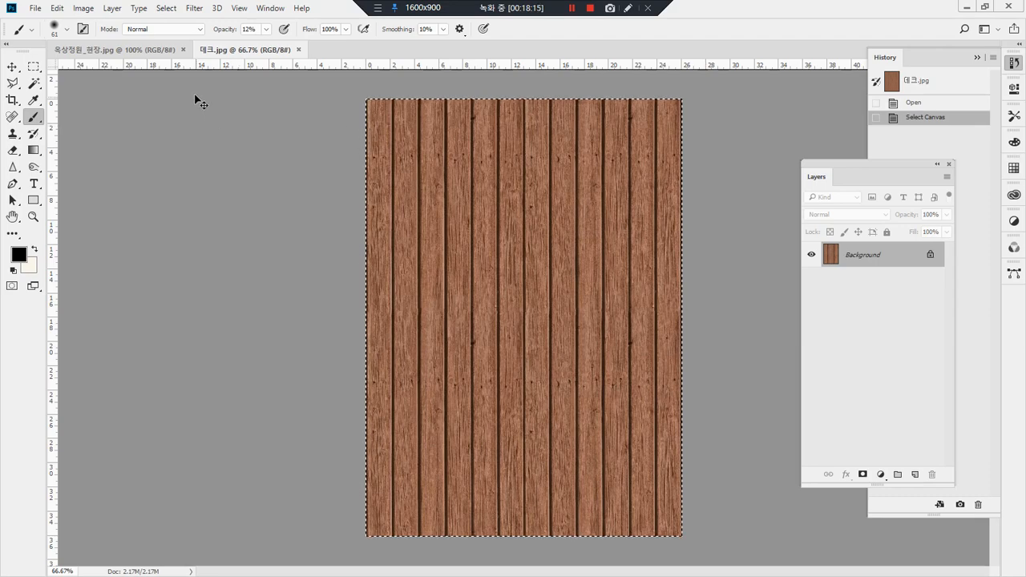
click(141, 50)
key(ctrl+v)
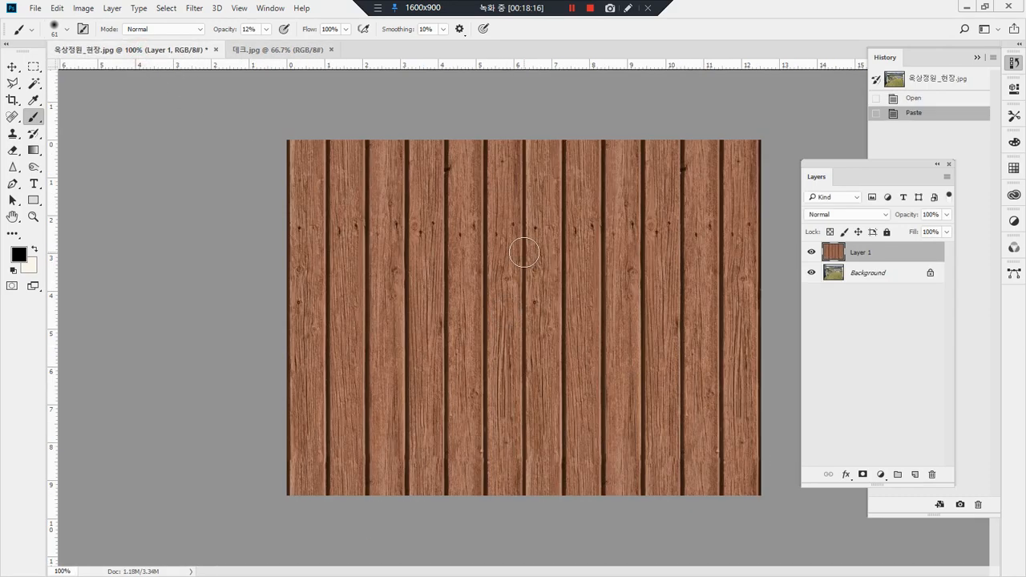
Step: Scale Layer 1's wood texture down with Free Transform and place it over the bare soil beside the glass wall
key(ctrl+t)
drag(747, 159, 469, 241)
key(Return)
key(b)
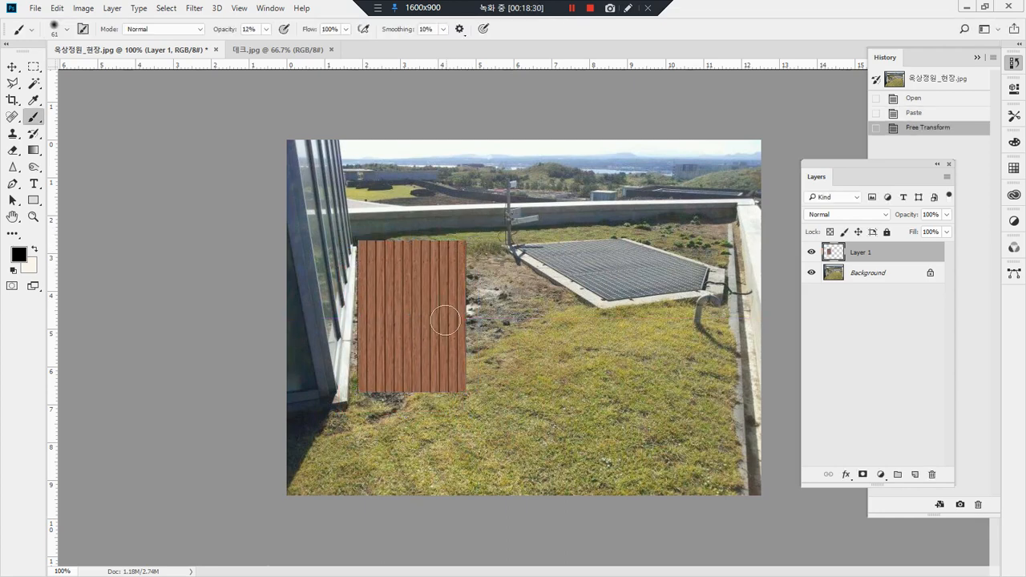
ctrl+click(842, 255)
key(ctrl+d)
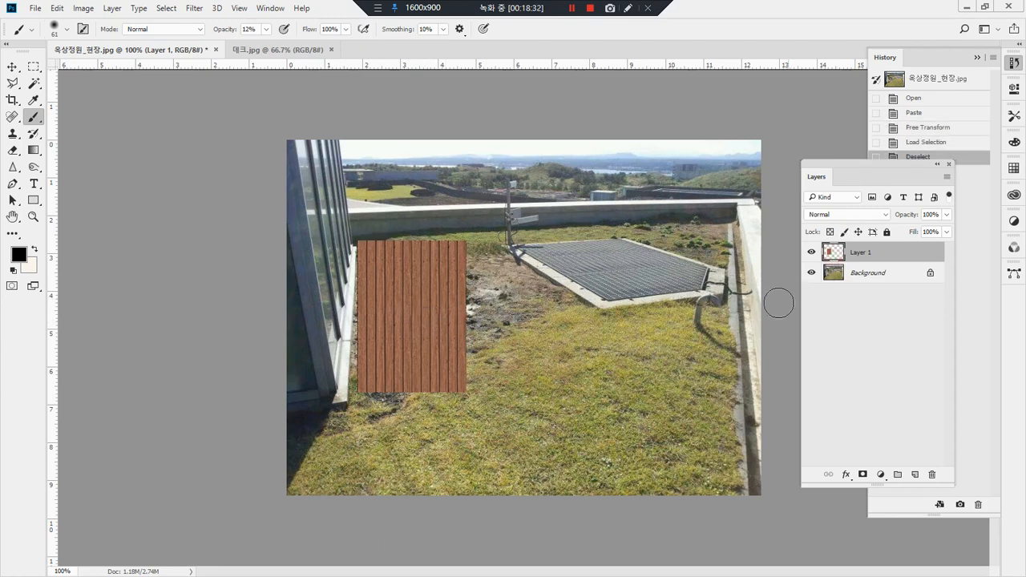
mouse_move(459, 407)
mouse_down()
mouse_move(313, 176)
mouse_move(473, 392)
mouse_up()
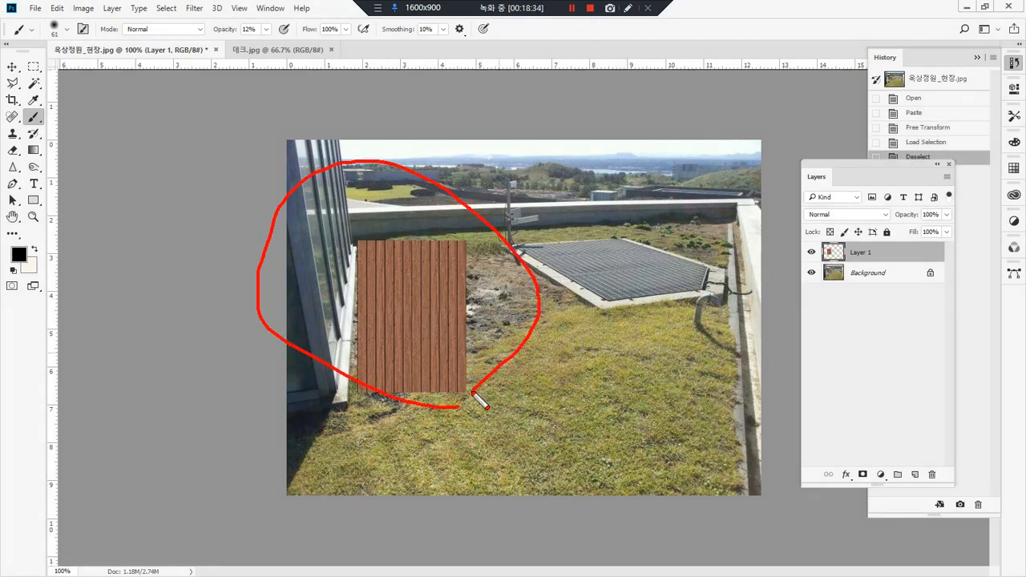
mouse_move(740, 209)
mouse_down()
mouse_move(736, 493)
mouse_move(290, 501)
mouse_move(288, 428)
mouse_move(357, 412)
mouse_move(375, 250)
mouse_up()
key(Escape)
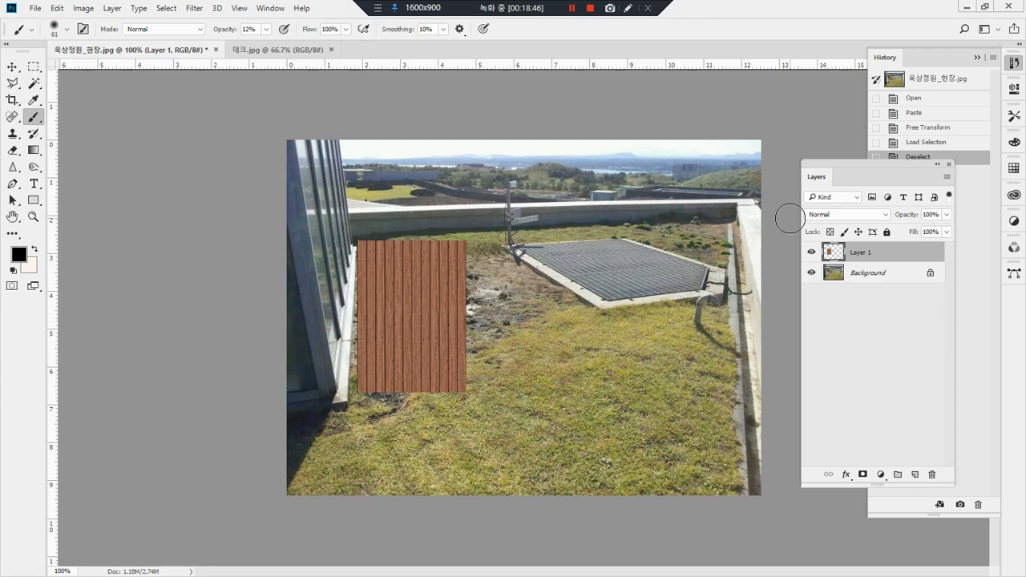
ctrl+click(836, 253)
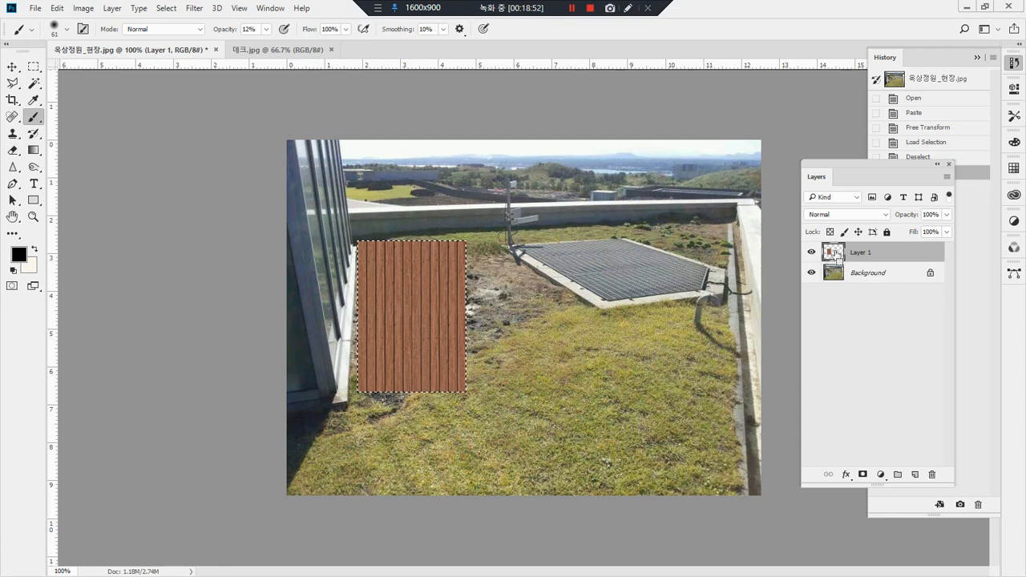
ctrl+click(837, 255)
drag(419, 432, 313, 352)
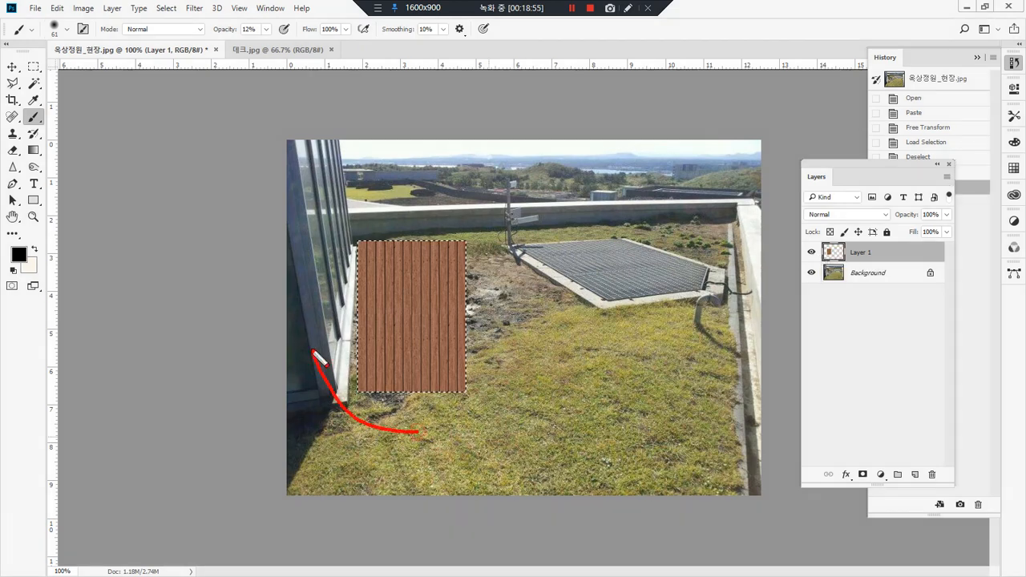
mouse_move(433, 232)
mouse_down()
mouse_move(451, 428)
mouse_move(397, 433)
mouse_up()
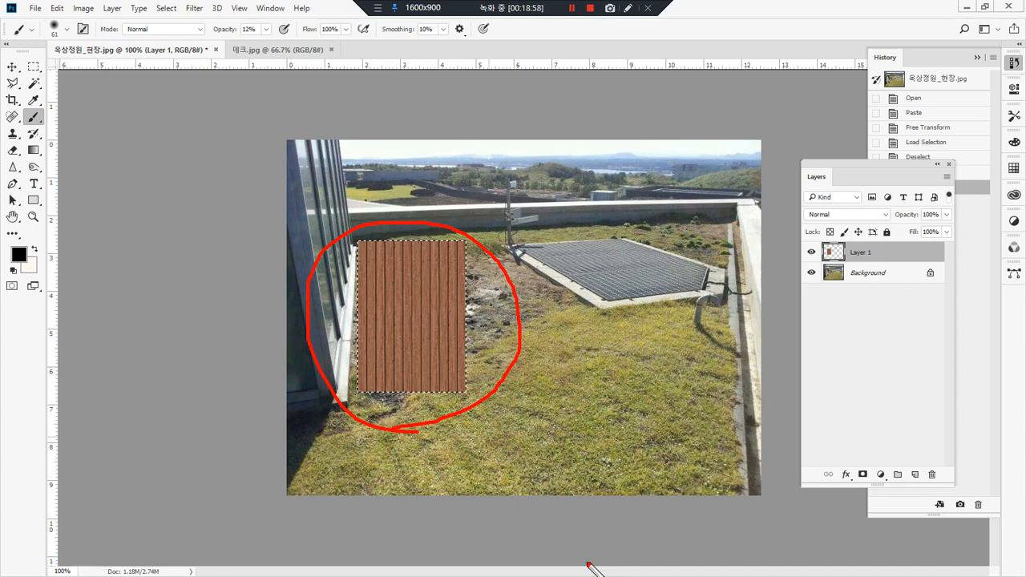
key(Escape)
key(ctrl+d)
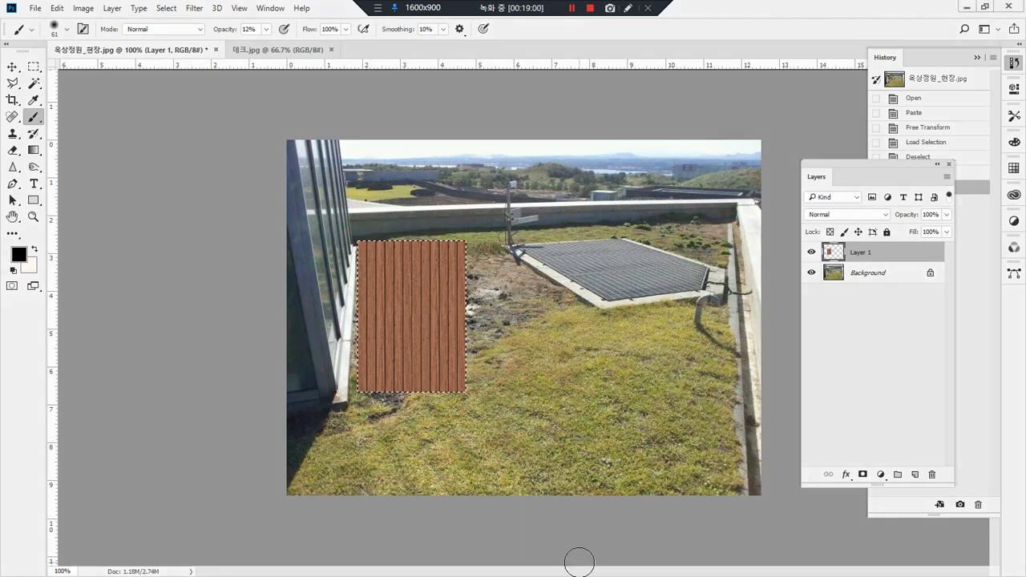
Step: Select Layer 1's deck panel and duplicate it within the layer, aligning the copy flush against the original's right edge
ctrl+click(835, 251)
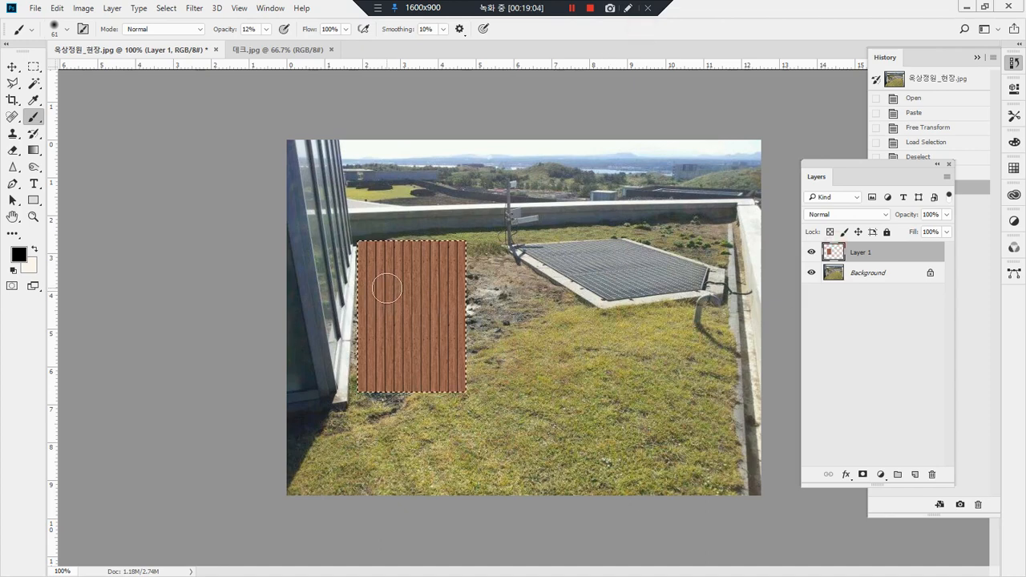
key(v)
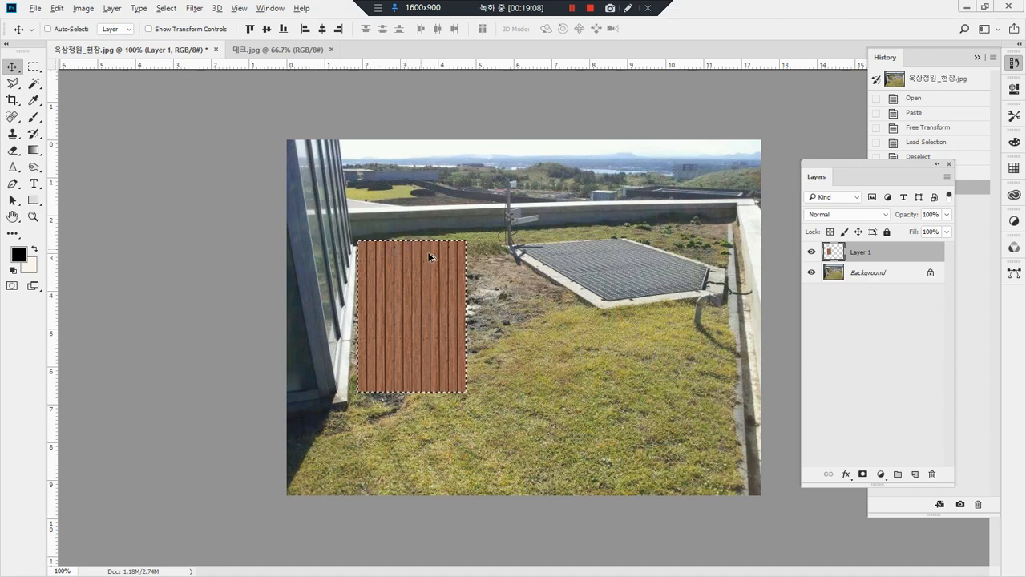
drag(403, 297, 510, 293)
key(ctrl)
drag(451, 232, 524, 271)
key(Left)
key(Left)
key(Left)
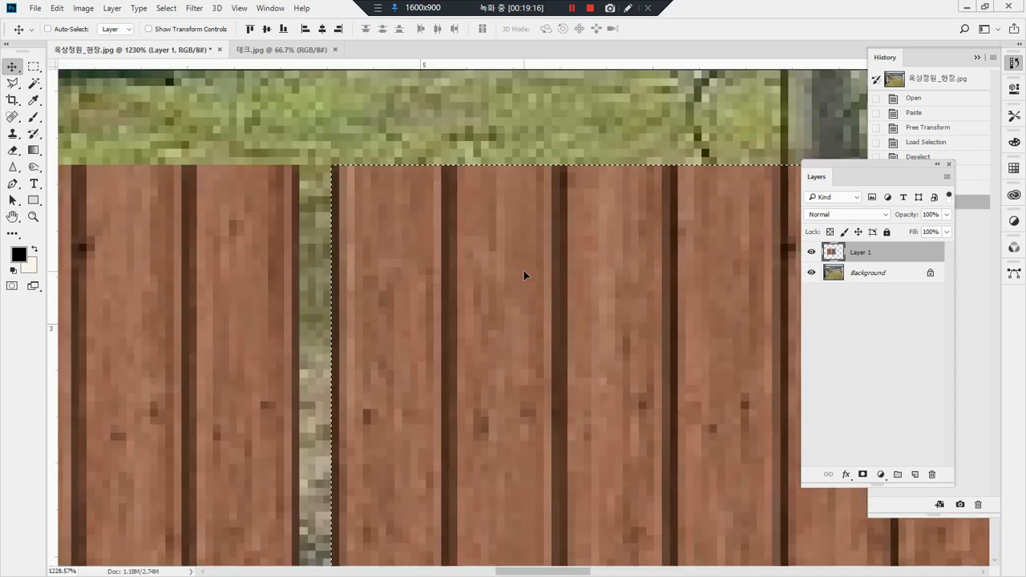
key(Left)
key(Left)
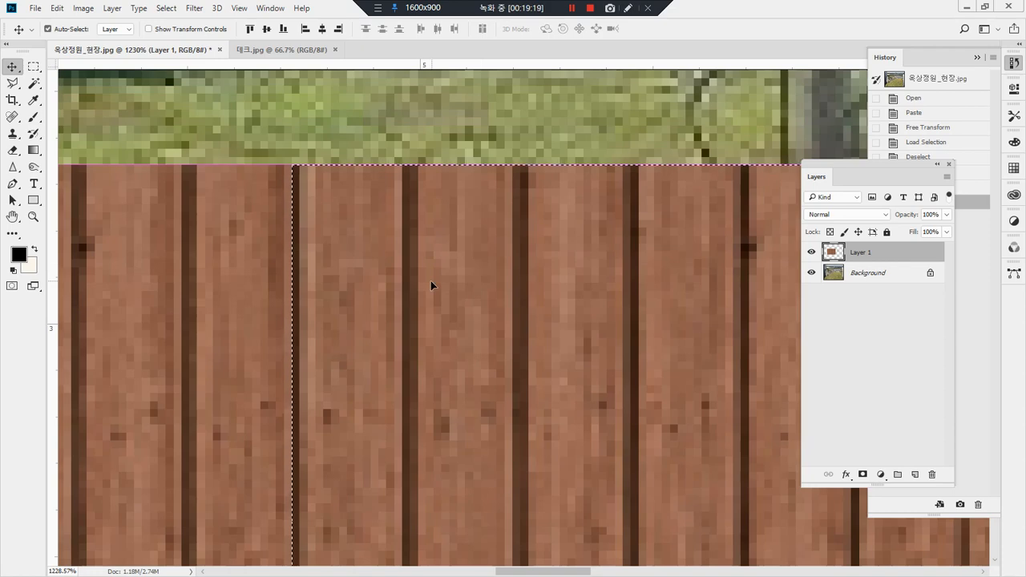
Step: Clear the selection and move the joined deck panels left until they overlap the glass wall
double_click(34, 216)
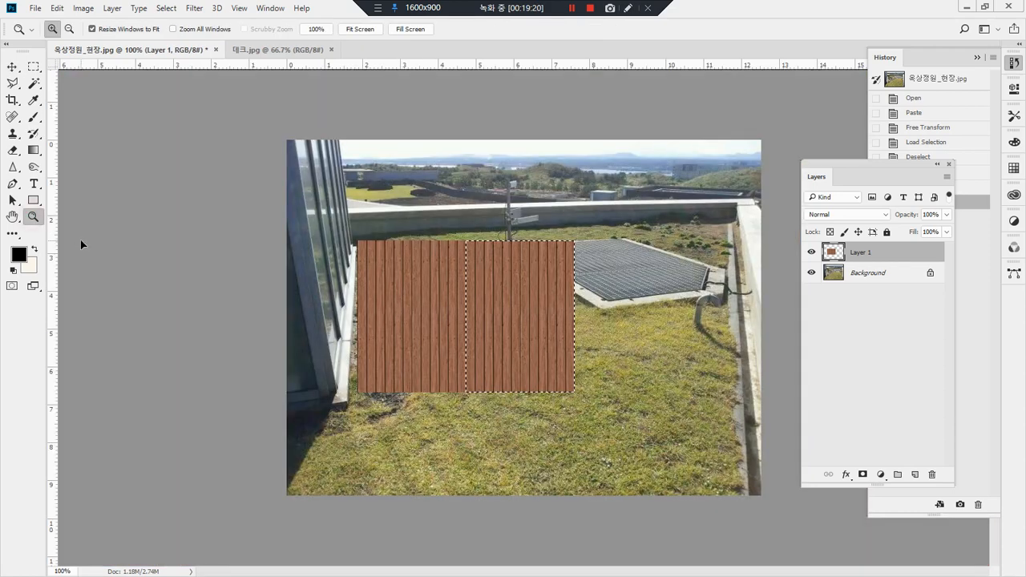
key(v)
drag(542, 360, 478, 360)
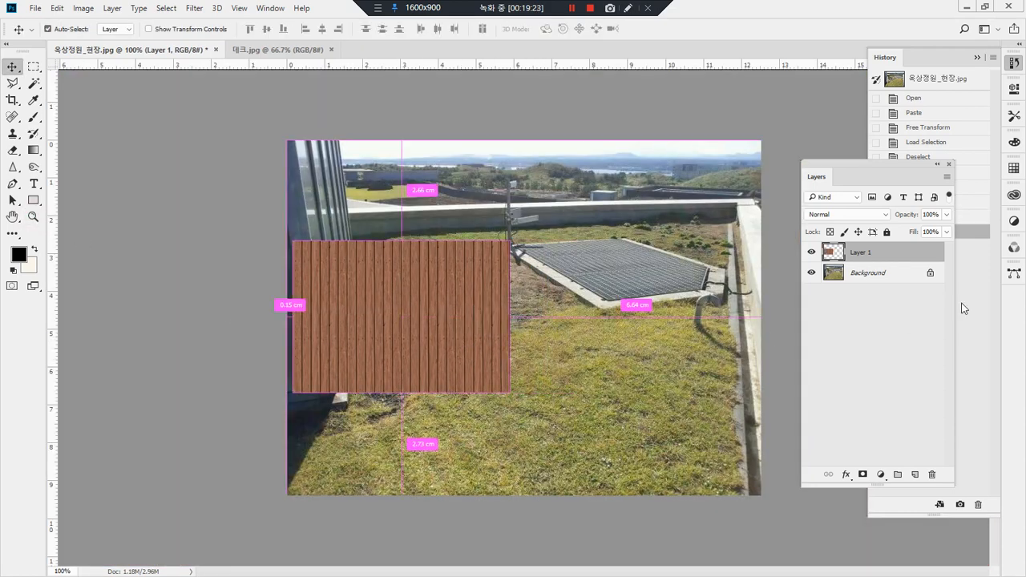
Step: Select Layer 1's deck panels, duplicate them within the layer flush against their right edge, and clear the selection
ctrl+click(832, 251)
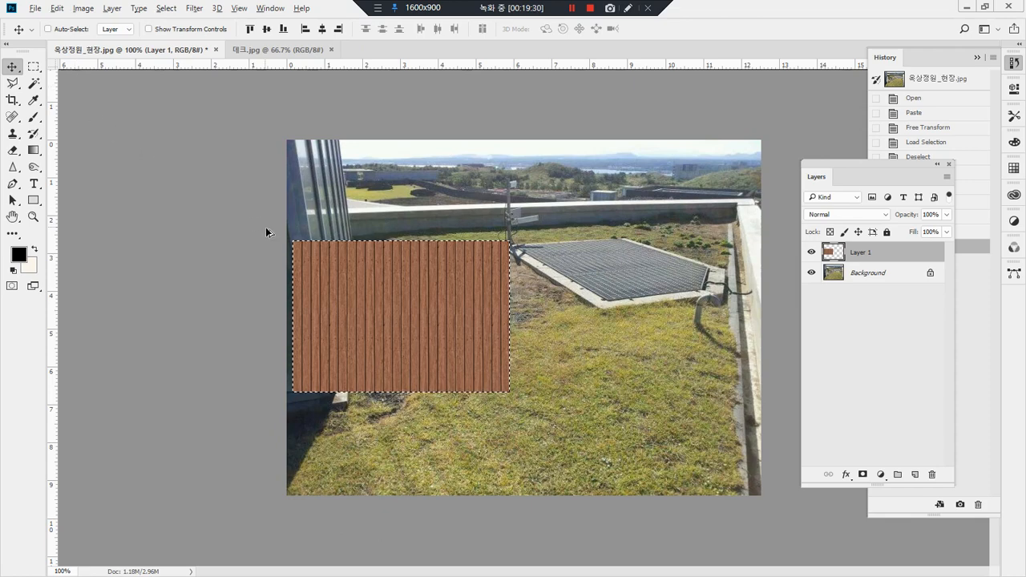
drag(325, 276, 547, 279)
drag(496, 226, 537, 275)
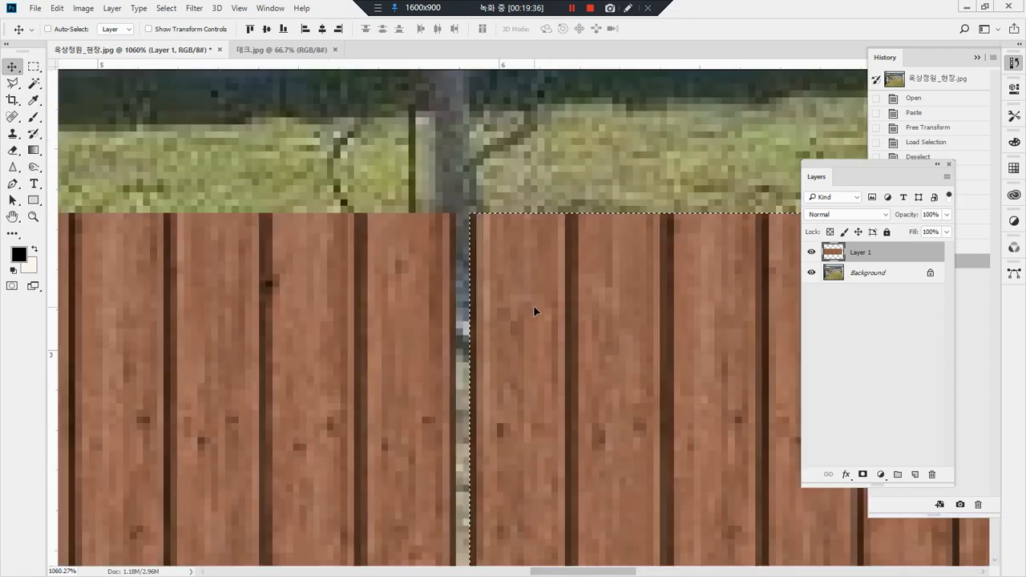
key(Left)
key(Left)
key(Left)
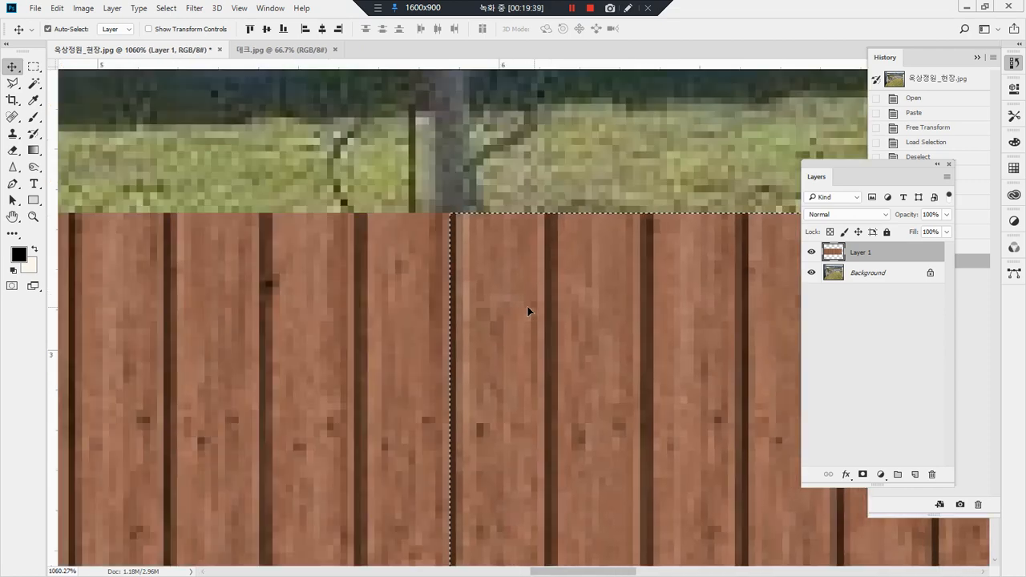
key(ctrl+d)
Step: Move the widened deck up, select it, and duplicate it within Layer 1 flush beneath the first row of planks
double_click(33, 218)
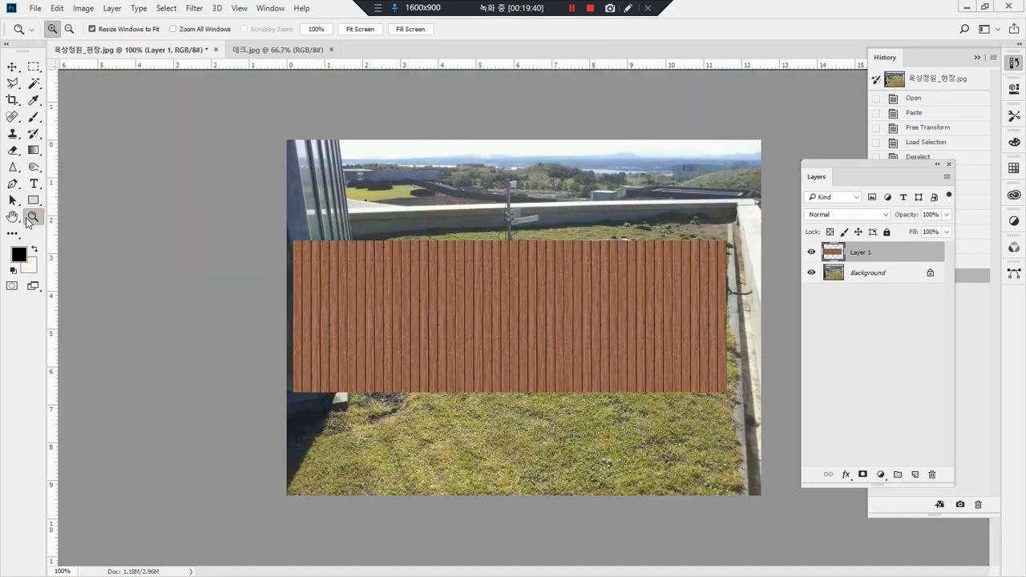
key(v)
drag(623, 302, 630, 362)
ctrl+click(831, 255)
drag(383, 311, 434, 327)
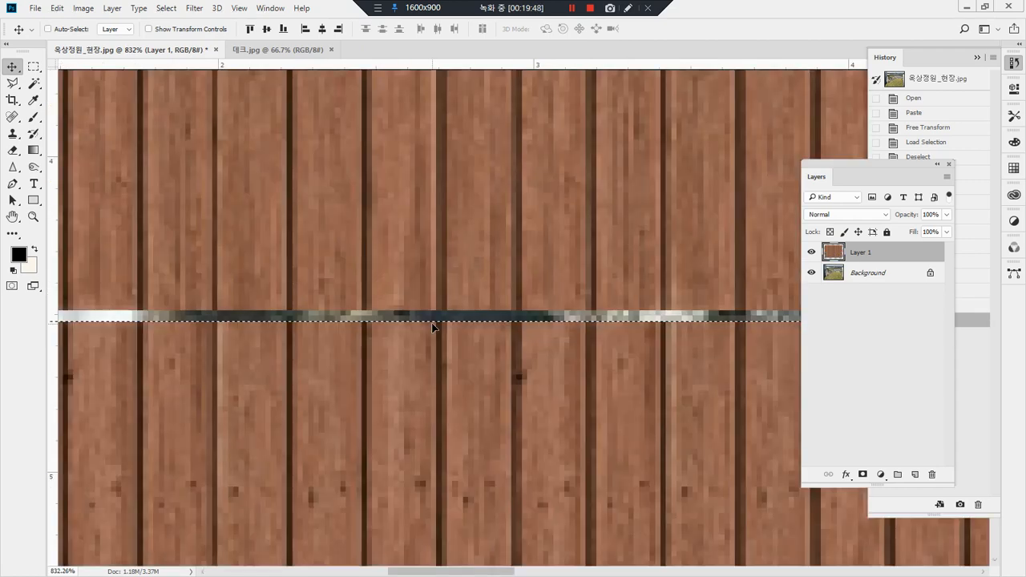
key(Up)
key(Up)
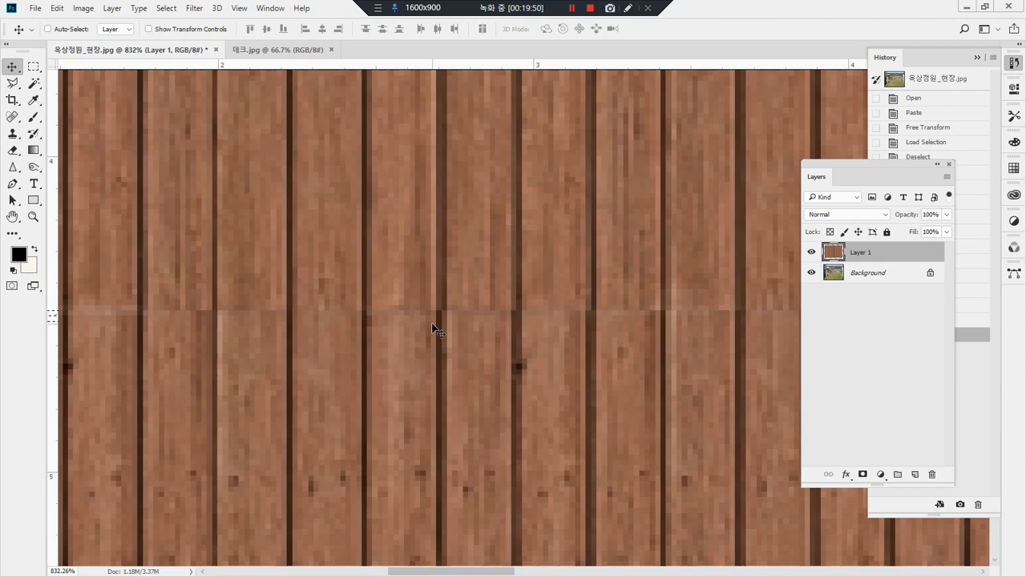
Step: Shift the tiled deck down slightly and use Distort to swing its corners around so the planks run across the photo
double_click(33, 216)
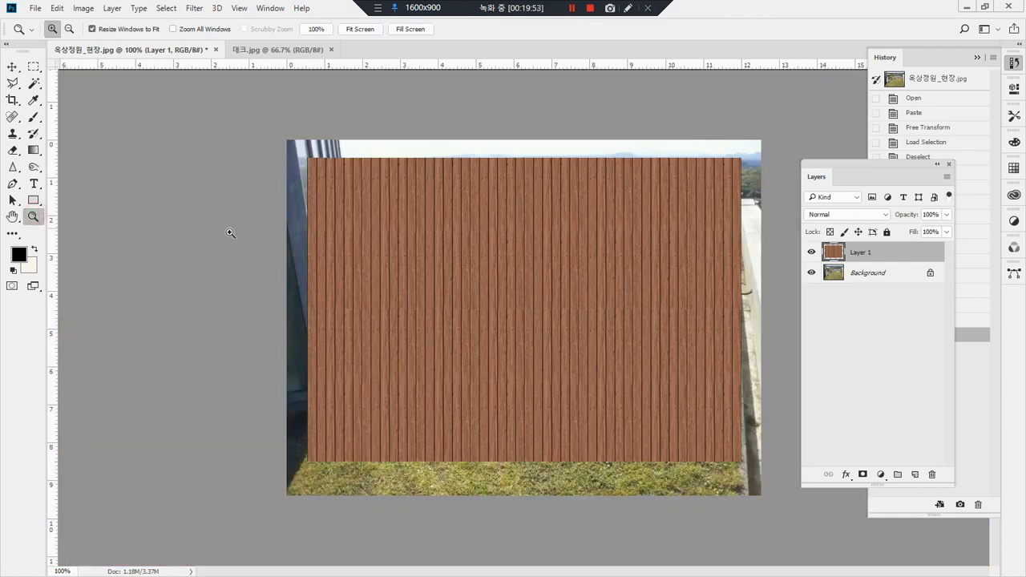
key(v)
drag(600, 249, 607, 270)
key(ctrl+t)
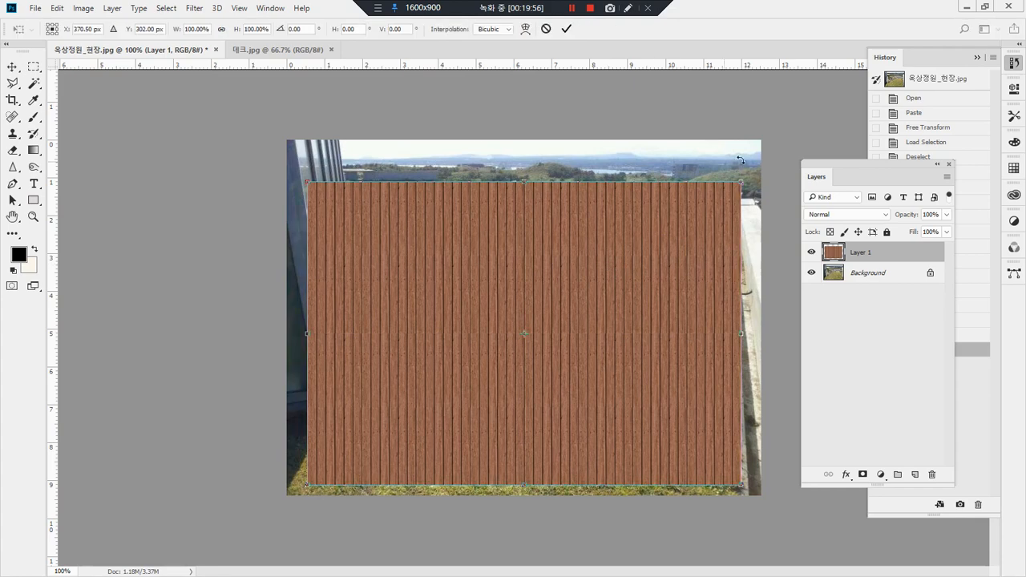
right_click(577, 230)
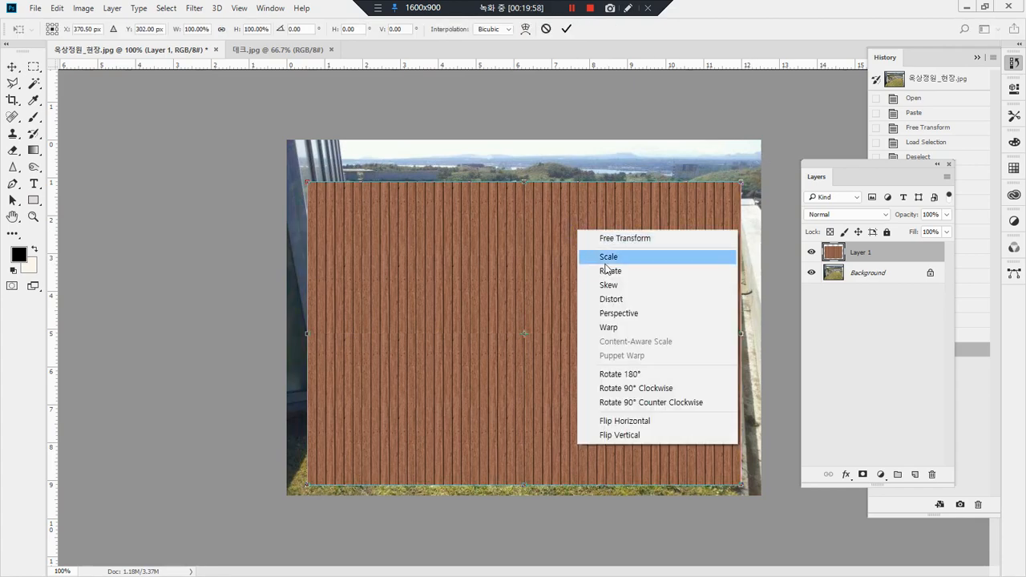
click(651, 299)
drag(740, 183, 731, 340)
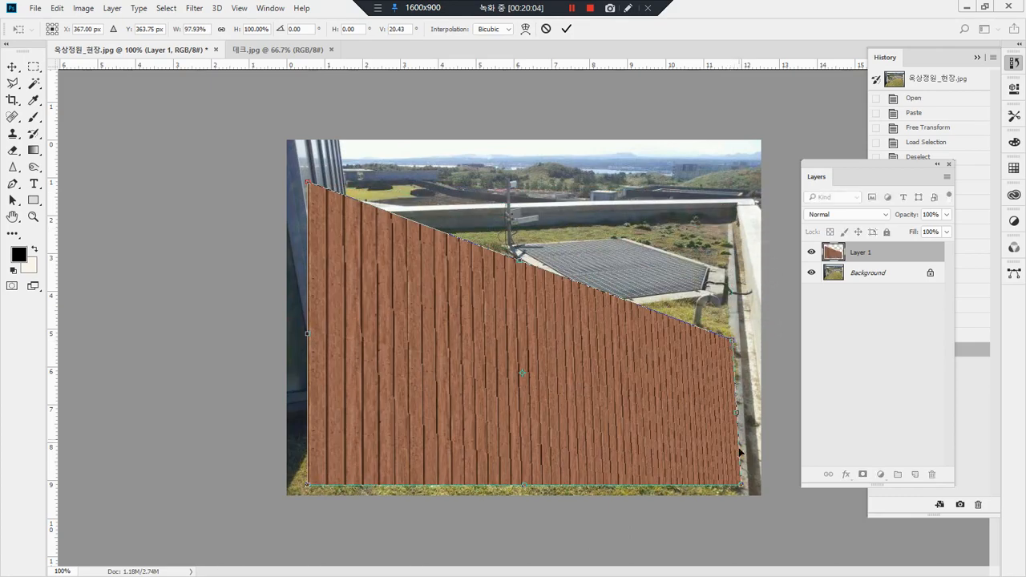
drag(745, 499, 585, 521)
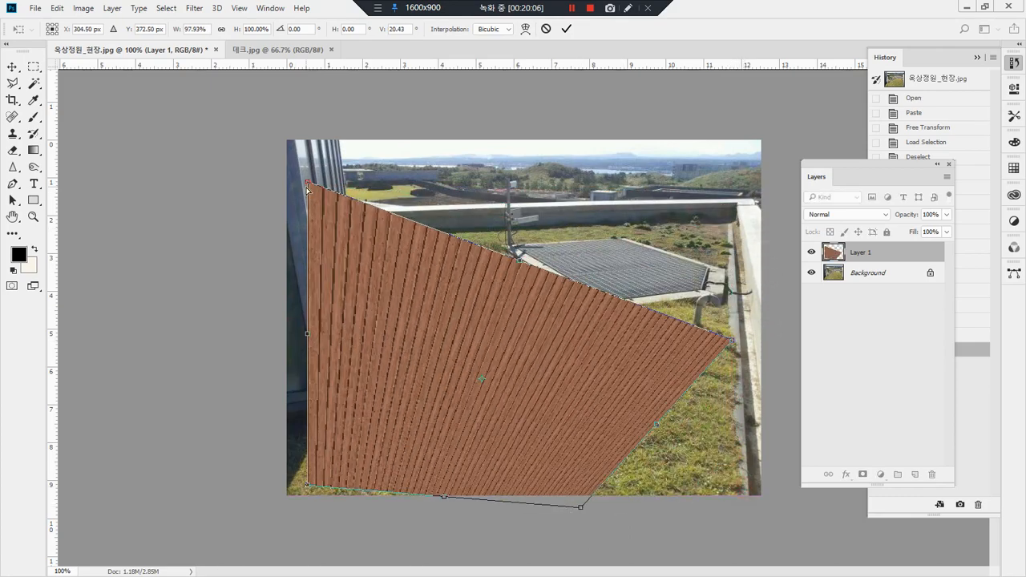
drag(308, 184, 697, 217)
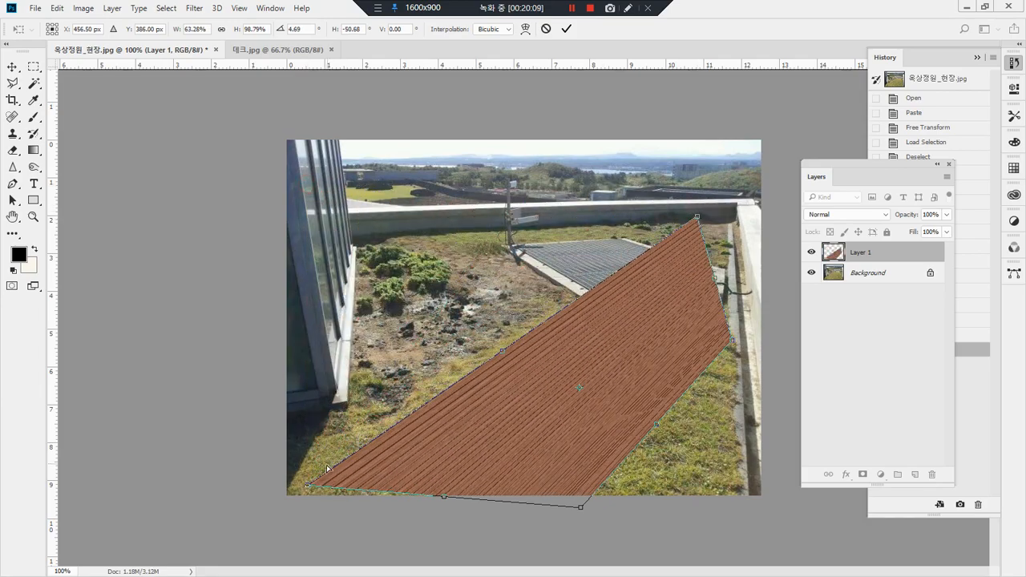
drag(305, 490, 318, 314)
drag(275, 250, 276, 247)
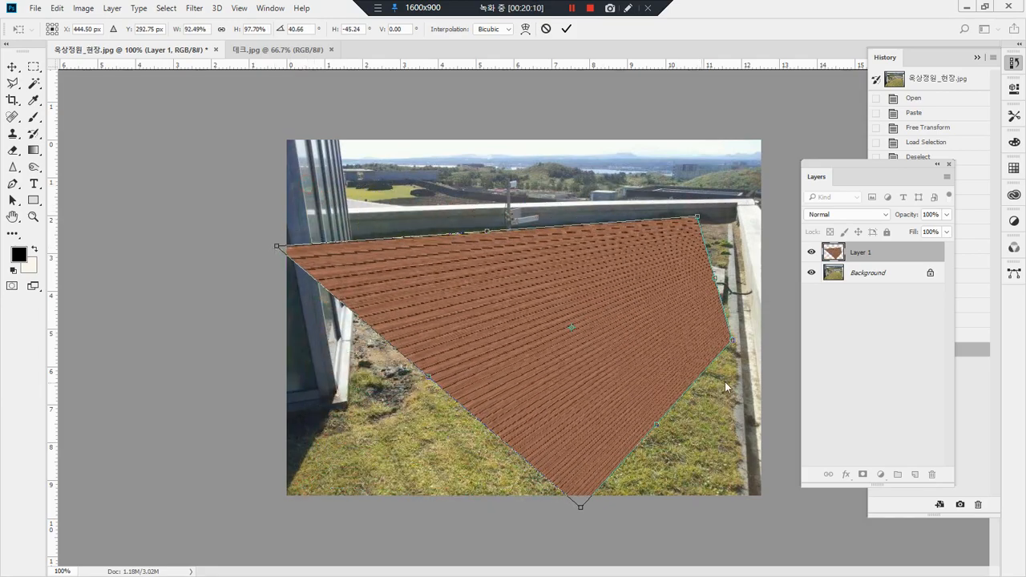
Step: Stretch the distorted deck's lower corners to the photo's bottom corners and its upper-right corner toward the parapet corner
drag(735, 345, 747, 497)
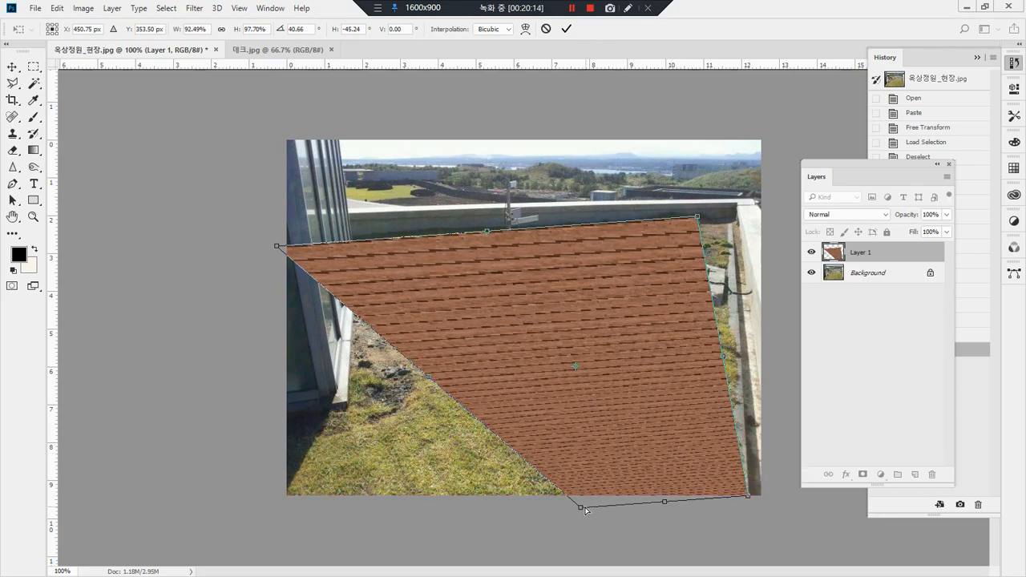
drag(575, 511, 289, 495)
drag(699, 219, 734, 214)
Step: Refine the deck's upper-right corner so its back edge meets the base of the rear parapet wall
drag(693, 184, 547, 158)
drag(441, 321, 405, 406)
drag(455, 365, 526, 265)
alt+click(538, 284)
alt+click(538, 284)
alt+click(538, 284)
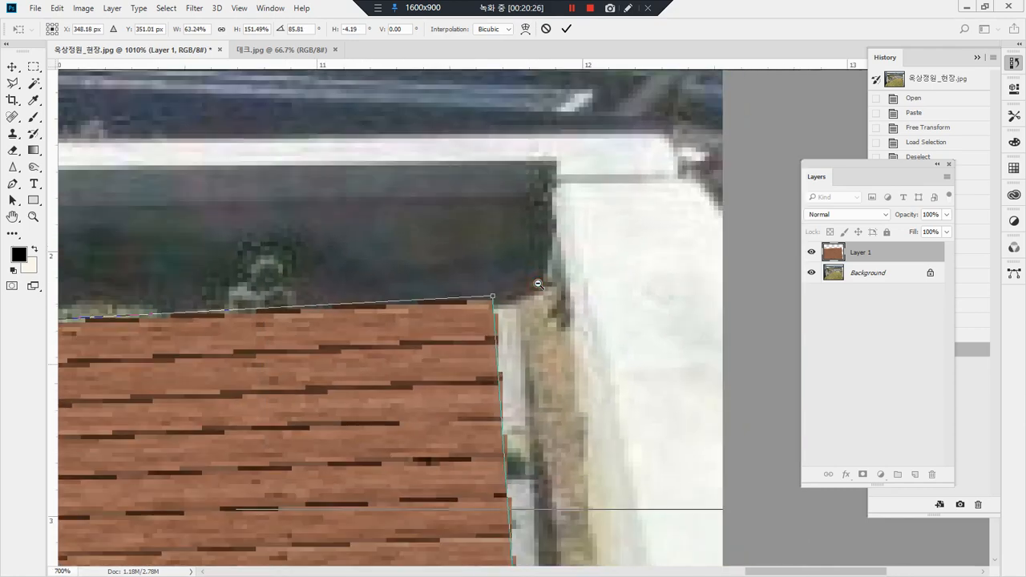
alt+click(538, 284)
alt+click(538, 284)
alt+click(538, 284)
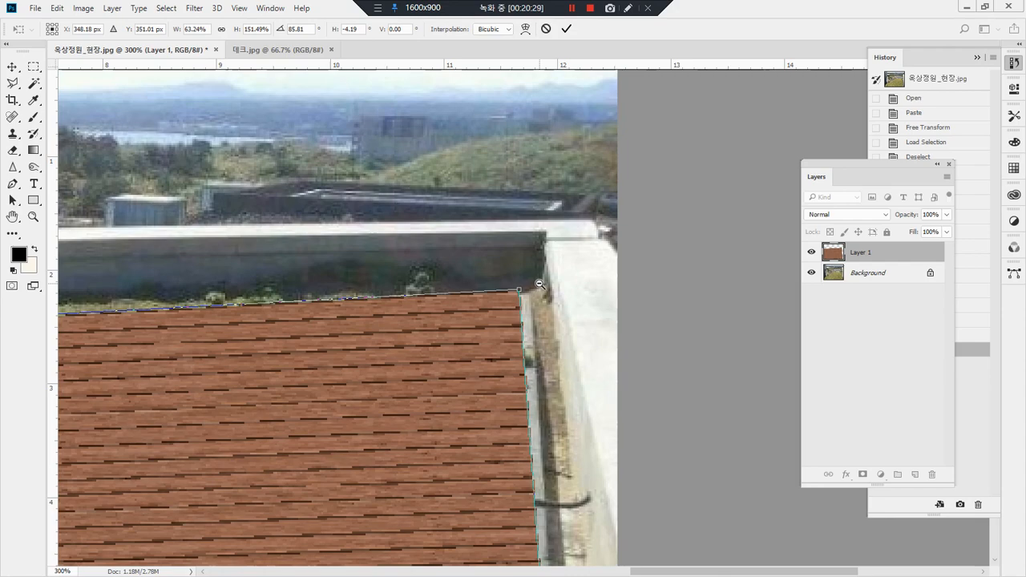
alt+click(531, 285)
alt+click(532, 286)
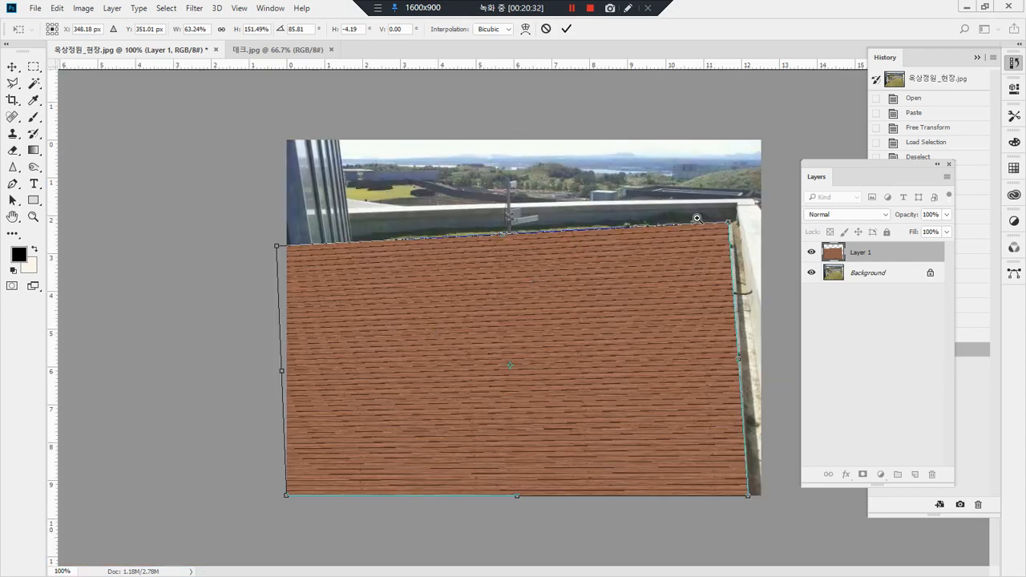
drag(699, 207, 741, 251)
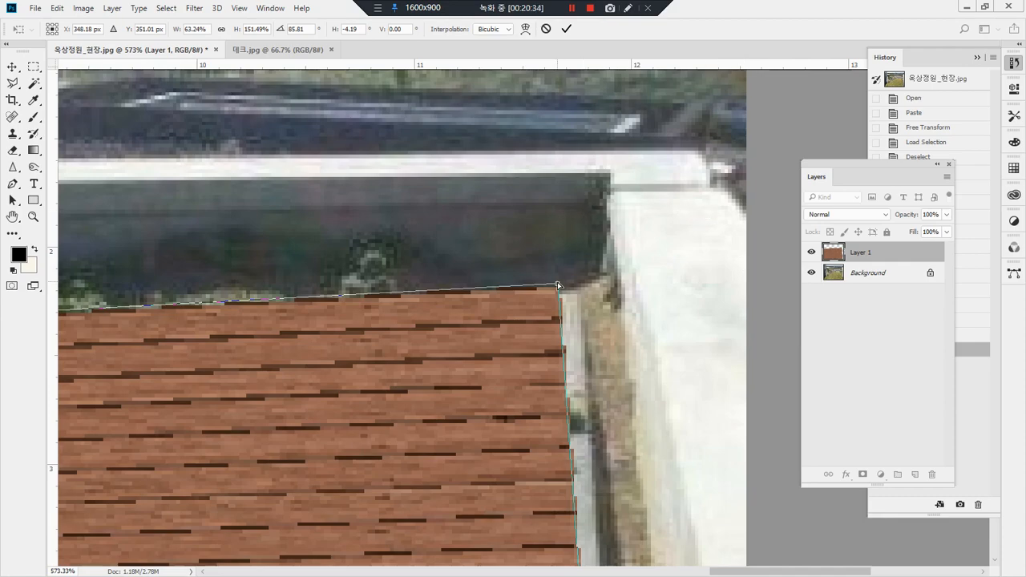
drag(558, 284, 580, 236)
Step: Raise the deck's upper-left corner to the photo's left edge so its back edge follows the parapet
drag(277, 280, 699, 263)
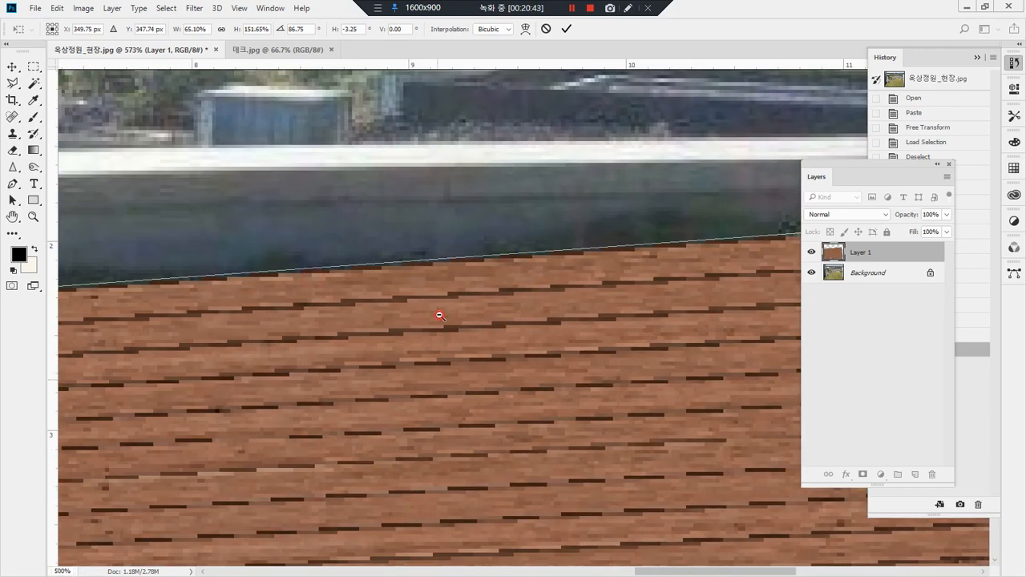
alt+click(440, 316)
alt+click(440, 315)
alt+click(440, 314)
alt+click(440, 314)
alt+click(442, 314)
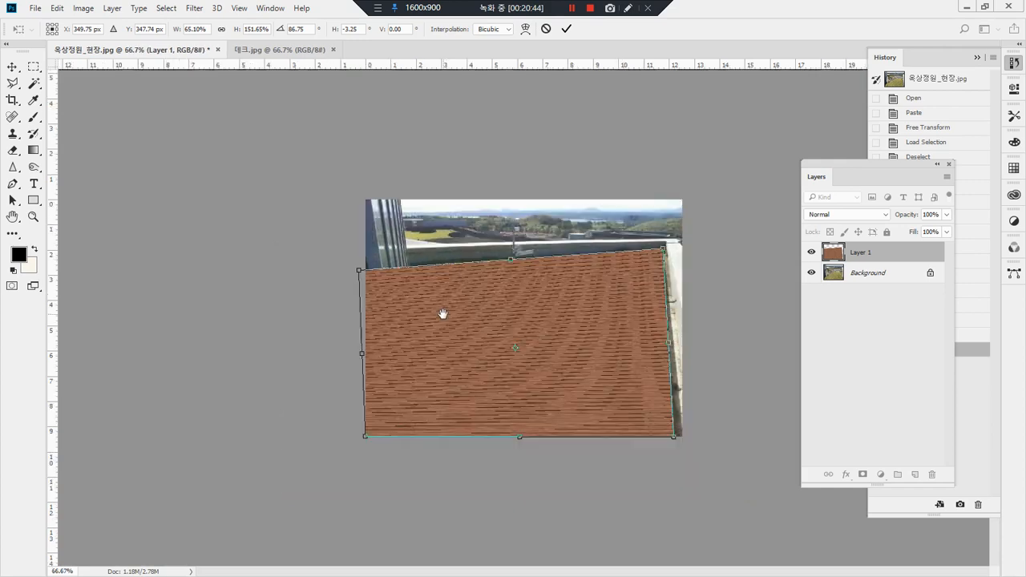
drag(359, 271, 366, 260)
Step: Extend the deck's two left corners beyond the photo's edge to tilt the planks in perspective, and apply the distortion
drag(427, 224, 524, 300)
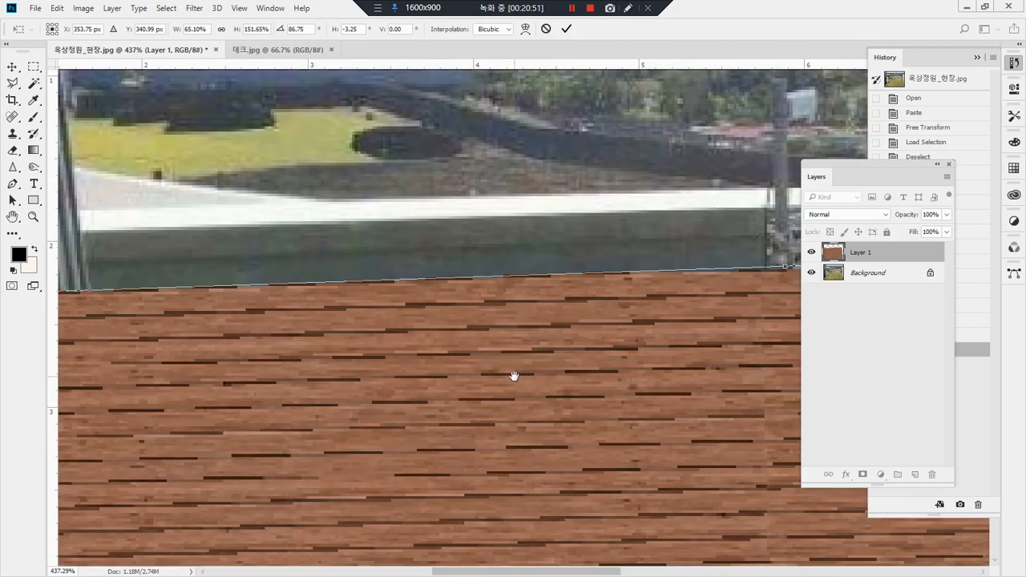
drag(507, 395, 601, 131)
drag(439, 447, 441, 214)
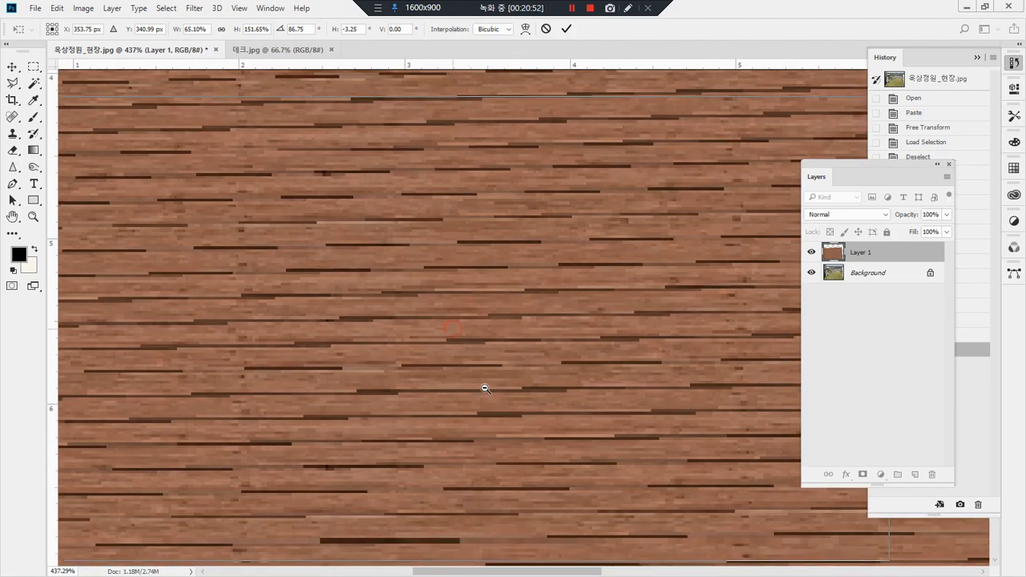
alt+click(485, 390)
alt+click(481, 380)
alt+click(474, 367)
alt+click(473, 362)
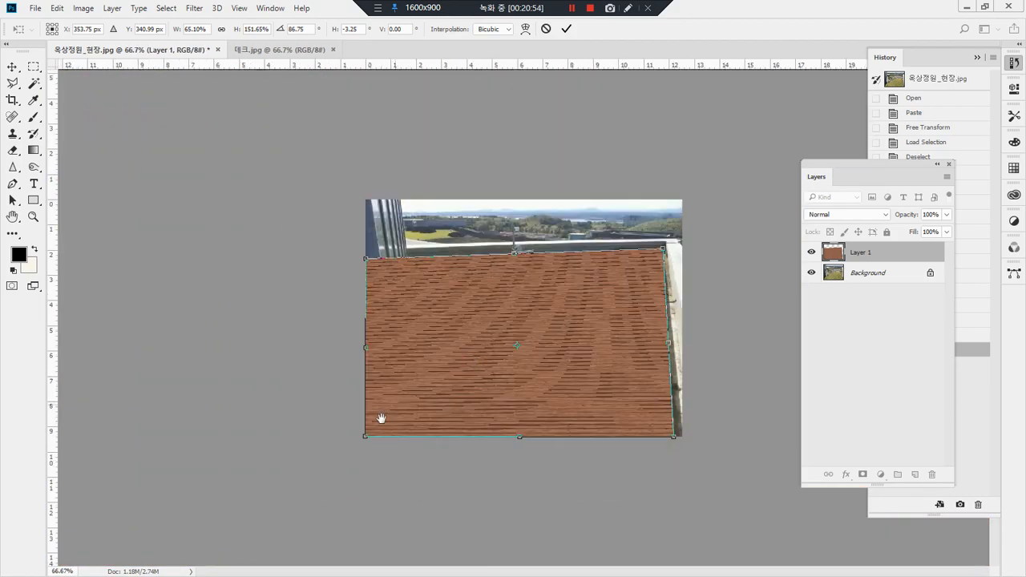
mouse_move(366, 440)
mouse_down()
mouse_move(374, 459)
mouse_move(365, 454)
mouse_up()
drag(365, 259, 352, 263)
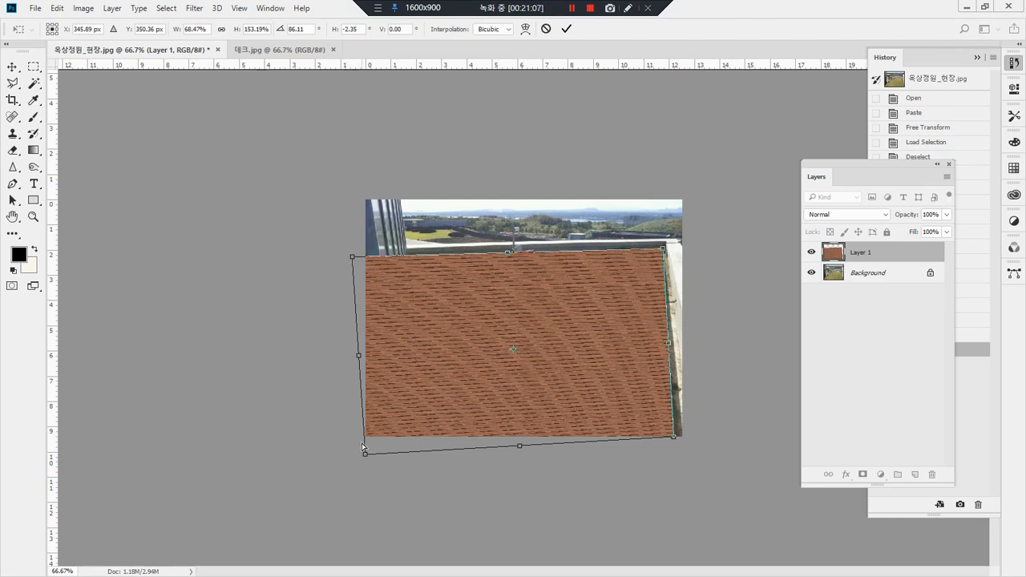
drag(365, 456, 343, 453)
drag(354, 258, 353, 262)
key(Return)
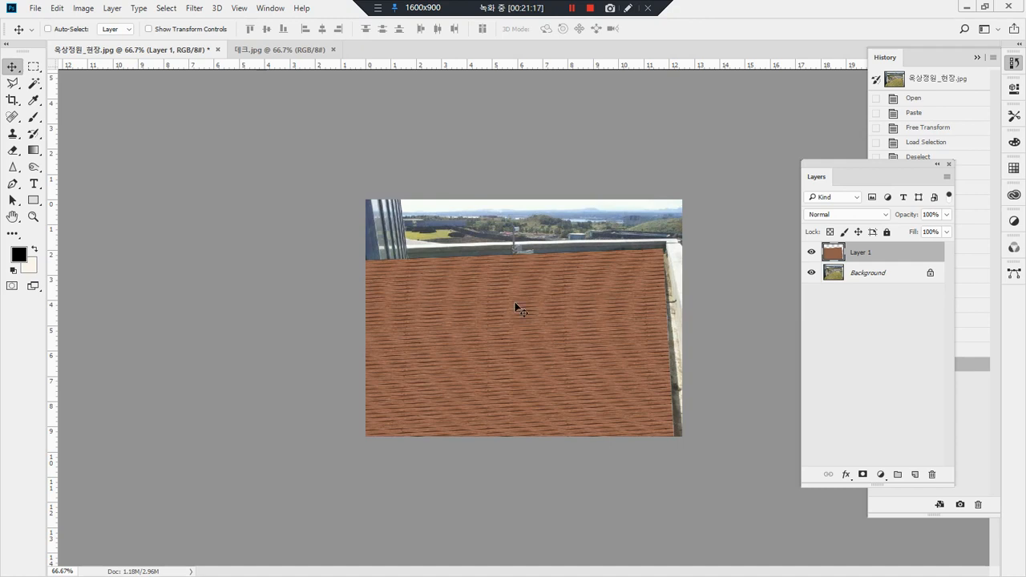
mouse_move(412, 459)
mouse_down()
mouse_move(344, 288)
mouse_move(520, 209)
mouse_move(659, 275)
mouse_move(672, 417)
mouse_move(546, 457)
mouse_move(441, 455)
mouse_up()
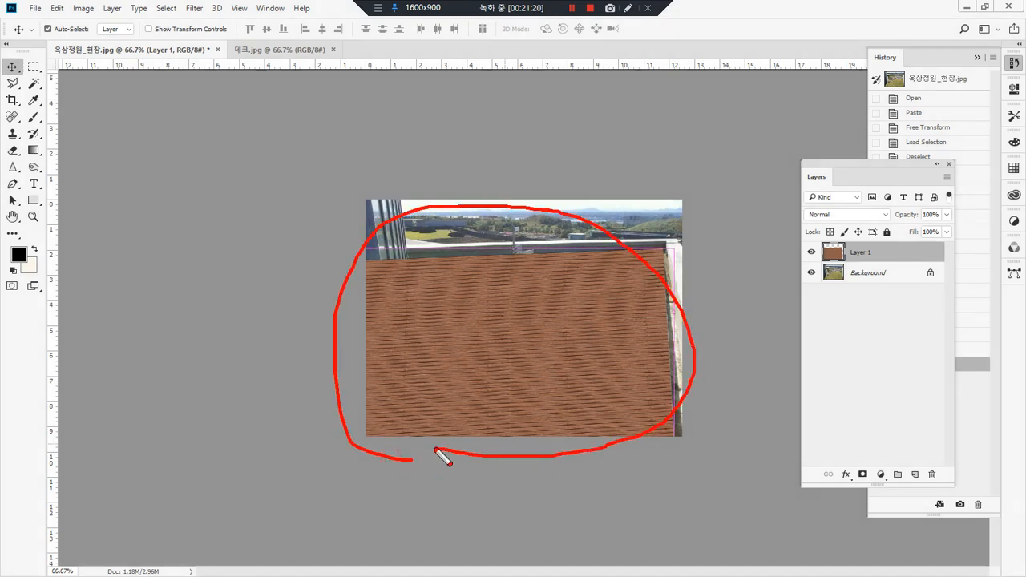
key(ctrl+q)
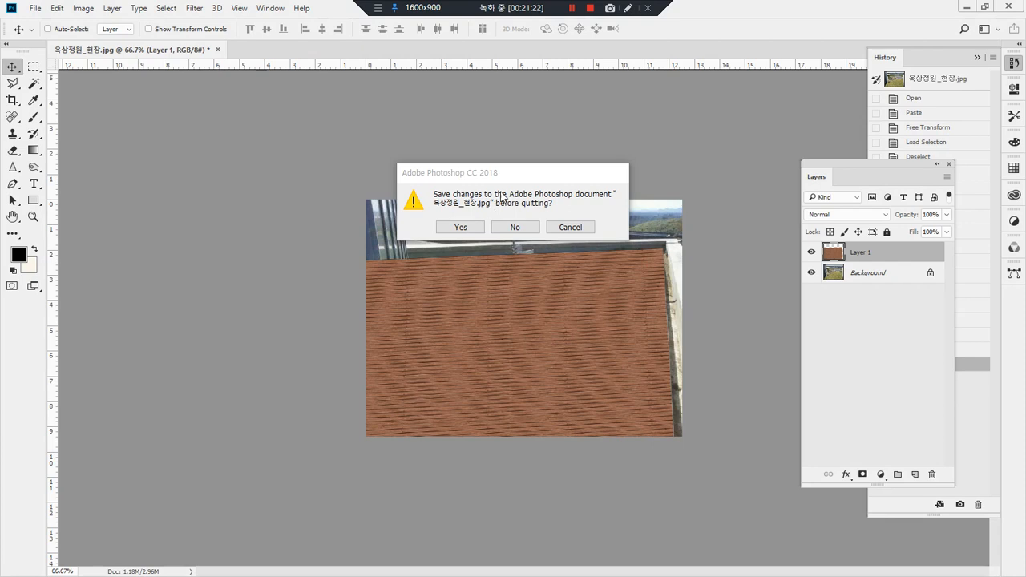
click(584, 226)
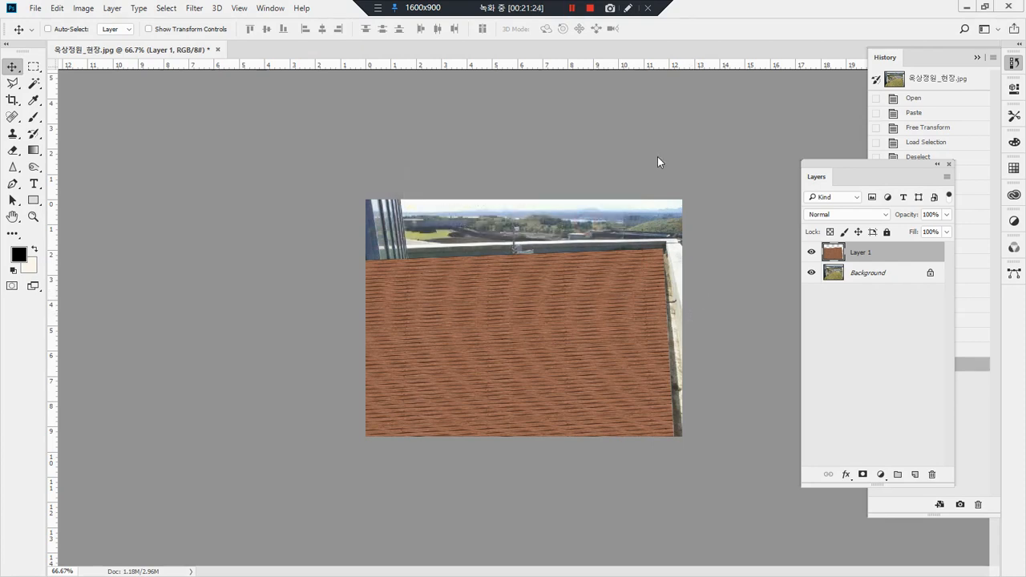
Step: Add a layer mask to the deck's Layer 1
click(863, 476)
mouse_move(876, 279)
mouse_down()
mouse_move(830, 243)
mouse_move(901, 227)
mouse_move(891, 275)
mouse_up()
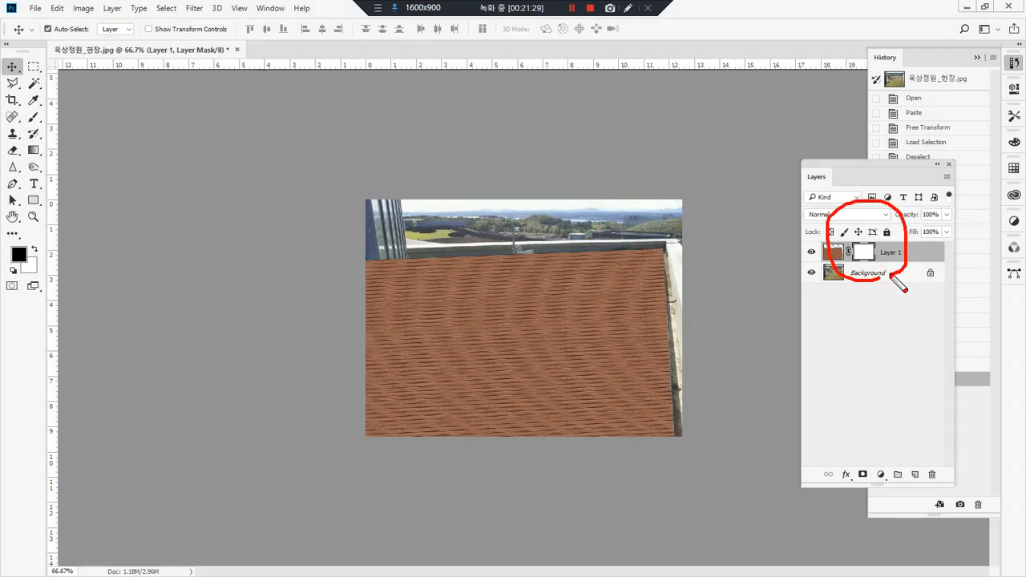
key(Escape)
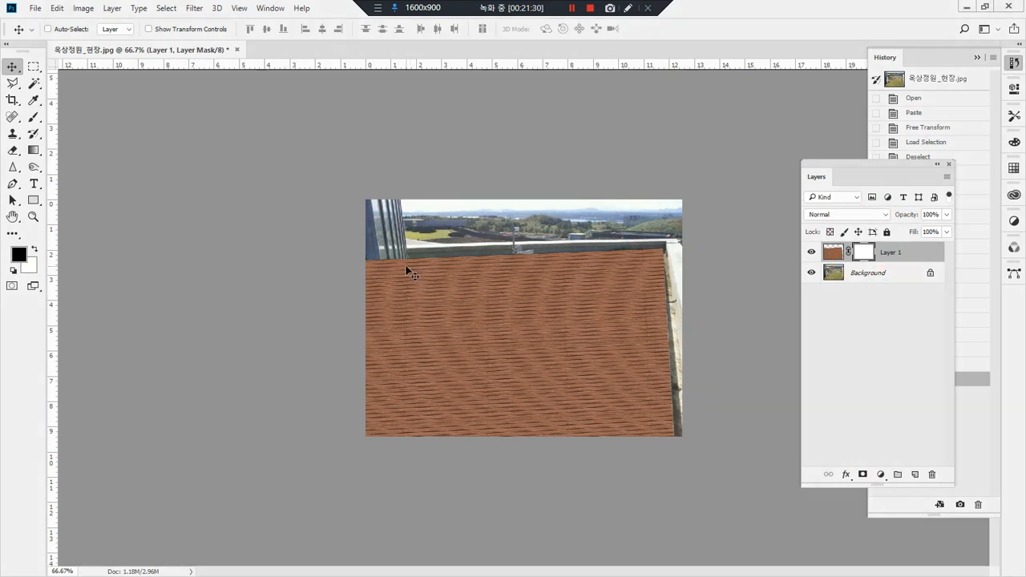
Step: Test the Brush on Layer 1's mask near the glass wall, keep black as the foreground colour, and set brush opacity to 100%
key(e)
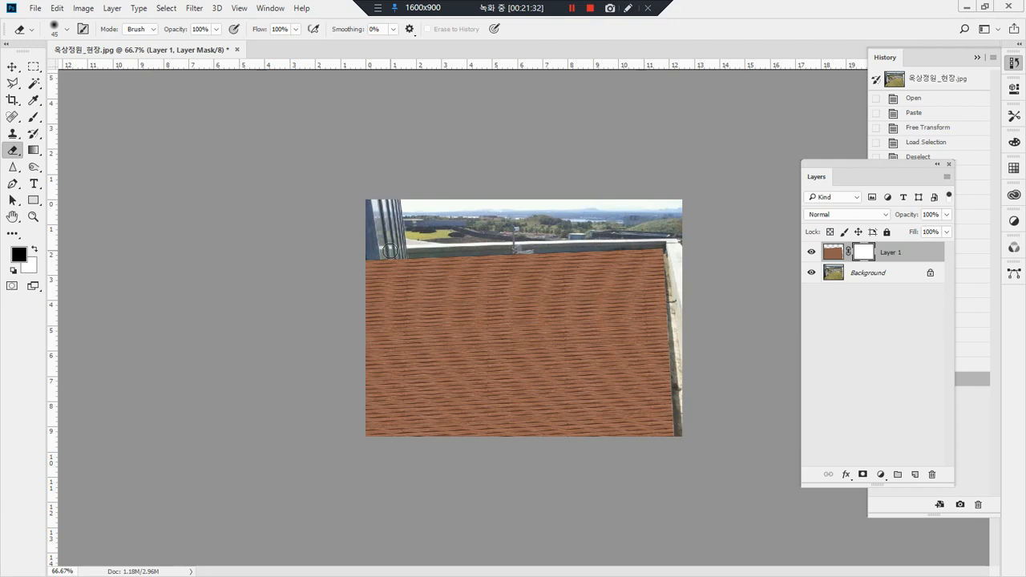
key(b)
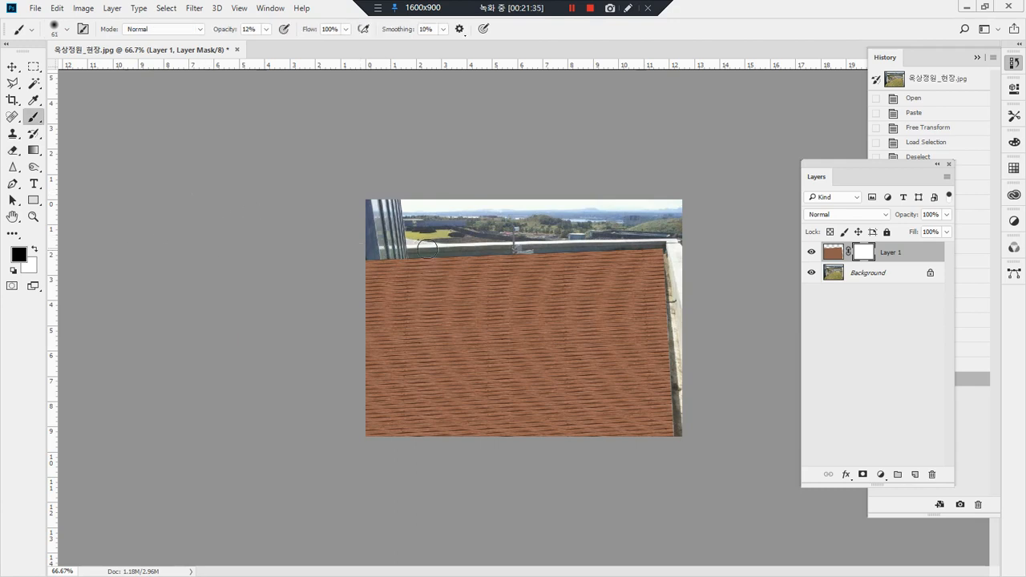
drag(352, 304, 351, 263)
key(x)
click(361, 243)
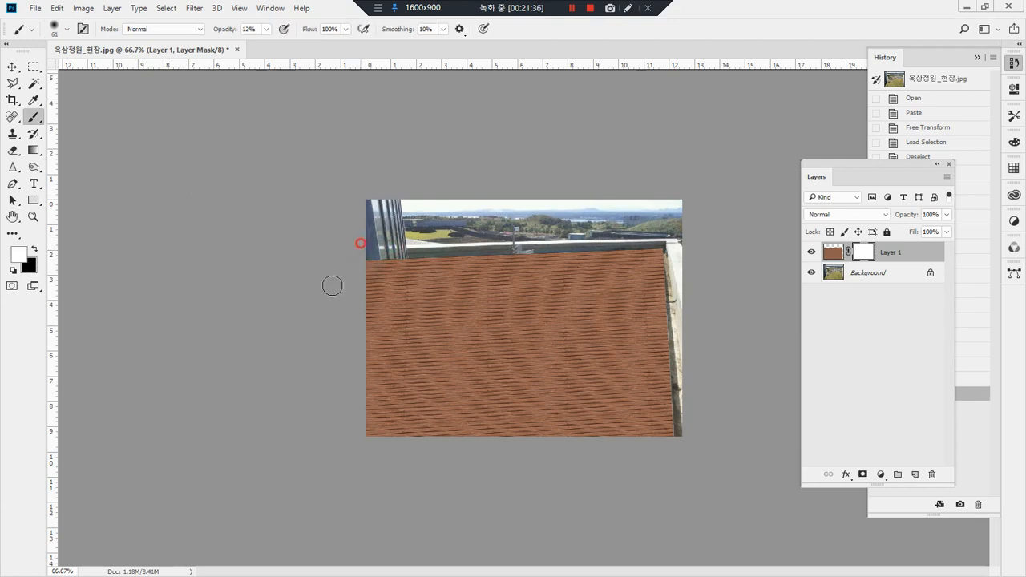
click(386, 247)
key(x)
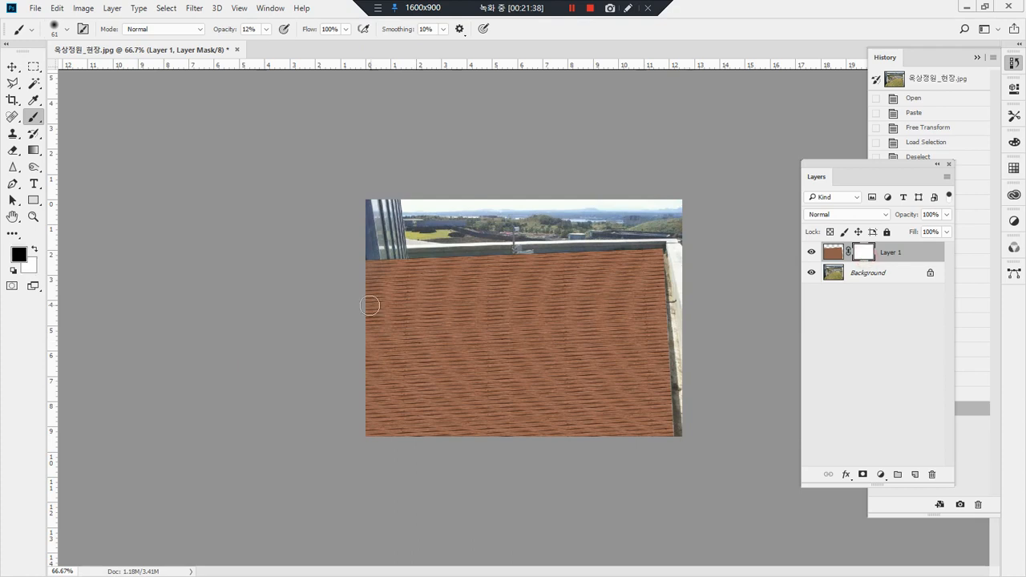
click(266, 30)
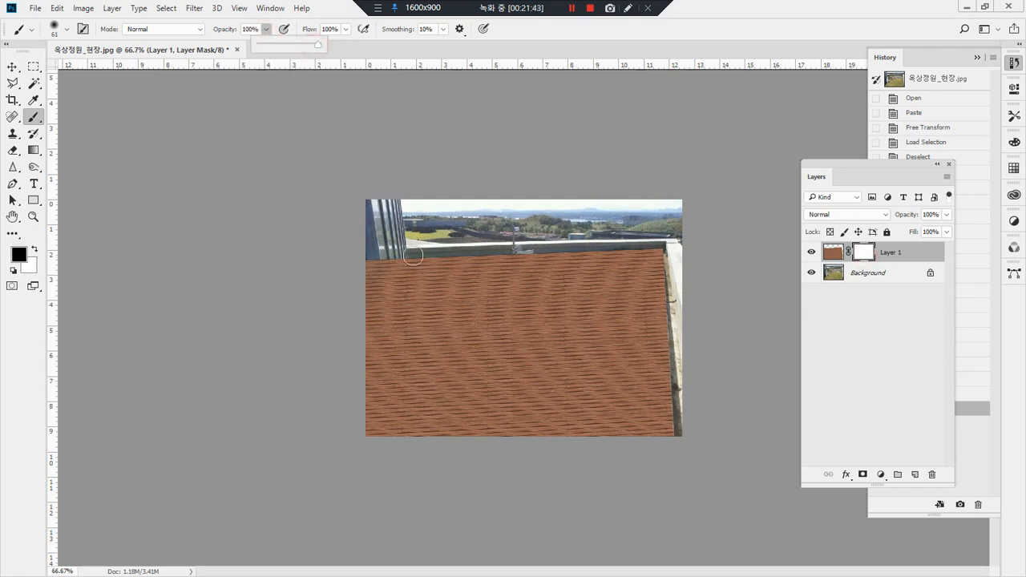
Step: Paint black on Layer 1's mask to reveal the glass wall with the ground beside it and the metal grating area
drag(420, 214, 376, 279)
mouse_move(439, 160)
mouse_down()
mouse_move(456, 229)
mouse_move(410, 323)
mouse_move(370, 348)
mouse_move(383, 351)
mouse_move(354, 442)
mouse_move(374, 412)
mouse_move(403, 399)
mouse_move(394, 371)
mouse_up()
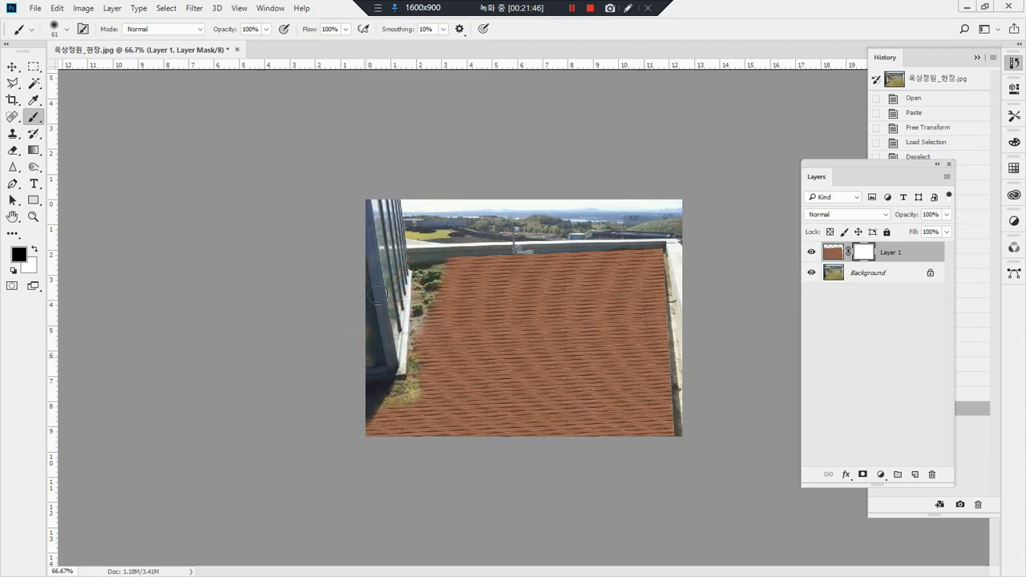
mouse_move(446, 299)
mouse_down()
mouse_move(429, 352)
mouse_move(388, 378)
mouse_up()
mouse_move(566, 295)
mouse_down()
mouse_move(580, 317)
mouse_move(610, 300)
mouse_move(558, 307)
mouse_move(585, 270)
mouse_move(555, 290)
mouse_move(549, 276)
mouse_move(598, 265)
mouse_move(524, 293)
mouse_move(486, 284)
mouse_move(542, 273)
mouse_move(658, 284)
mouse_up()
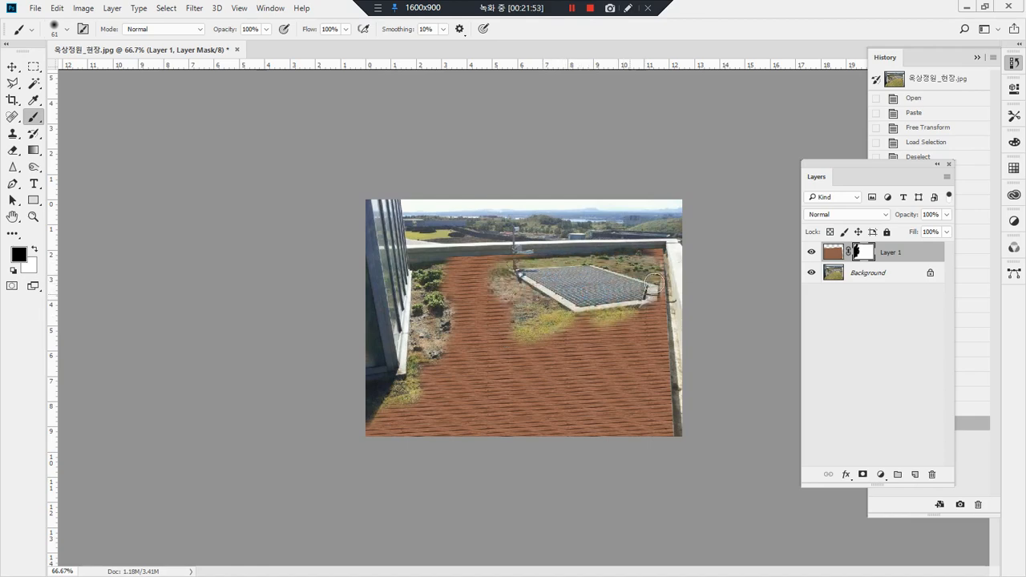
mouse_move(585, 305)
mouse_down()
mouse_move(546, 316)
mouse_move(666, 299)
mouse_move(652, 308)
mouse_up()
Step: Outline the deck area beside the glass wall with the Polygonal Lasso, following the wall's base edge and the parapet
drag(385, 248, 495, 341)
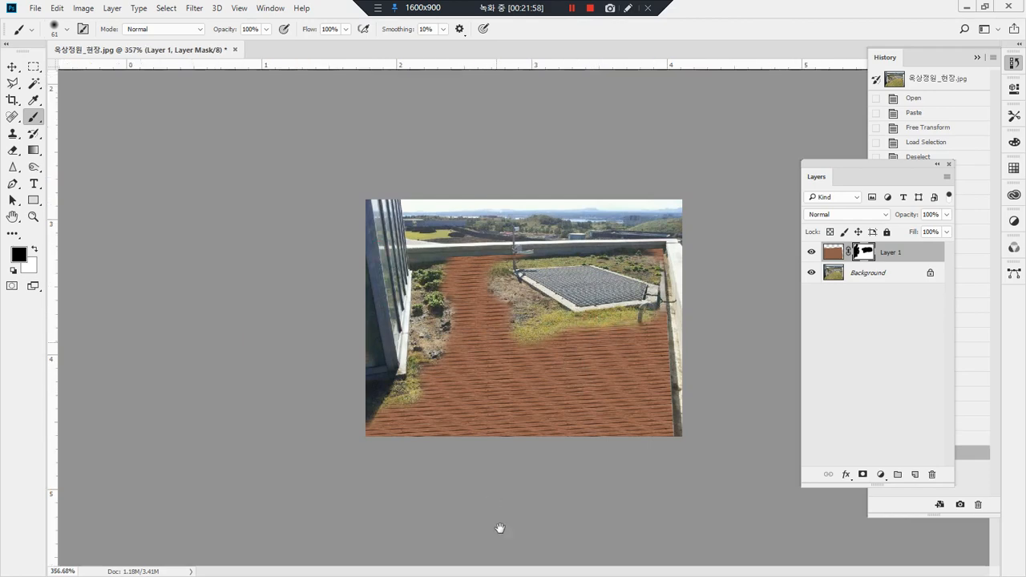
drag(424, 199, 431, 285)
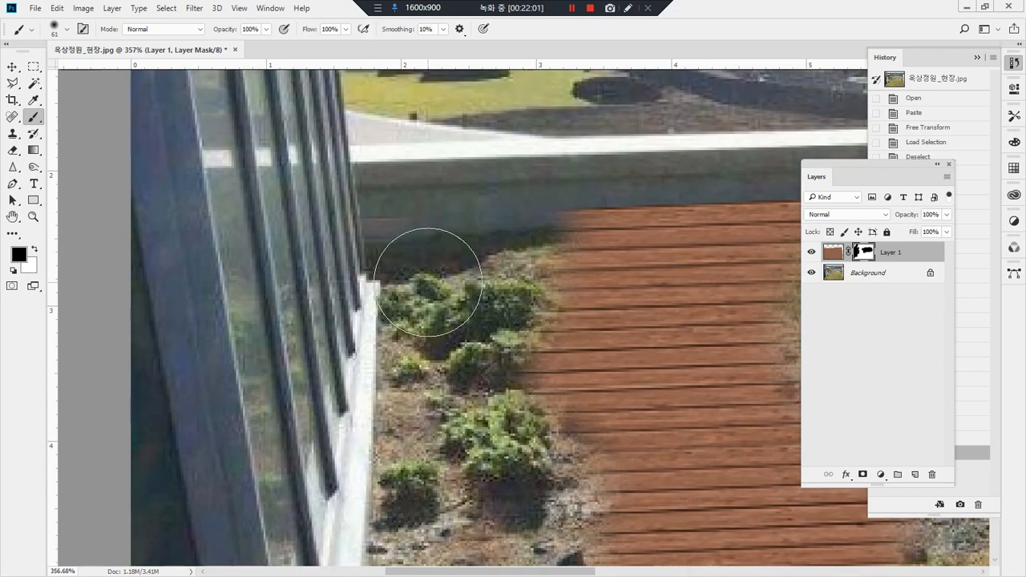
key(l)
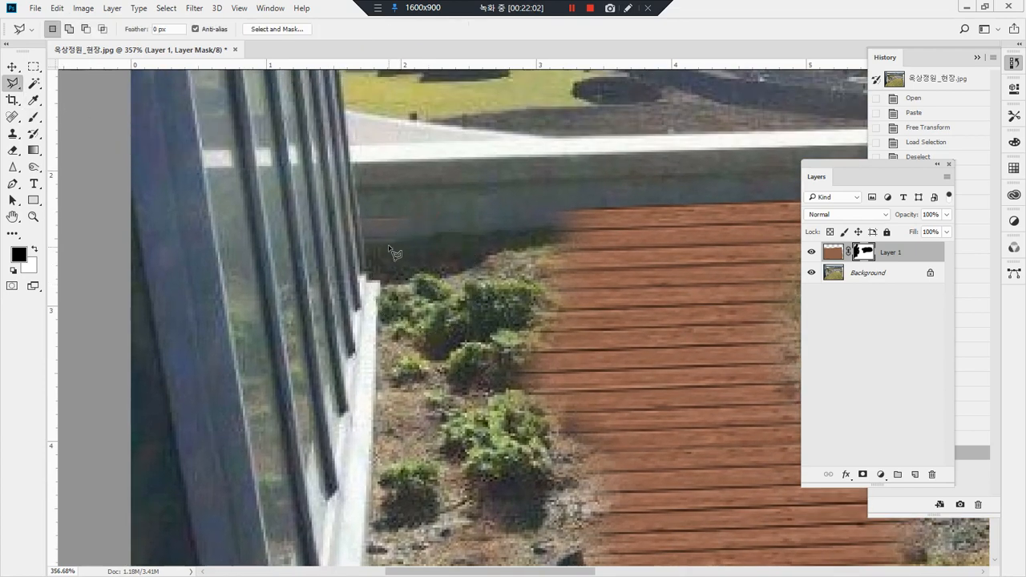
click(349, 148)
scroll(383, 288, down, 3)
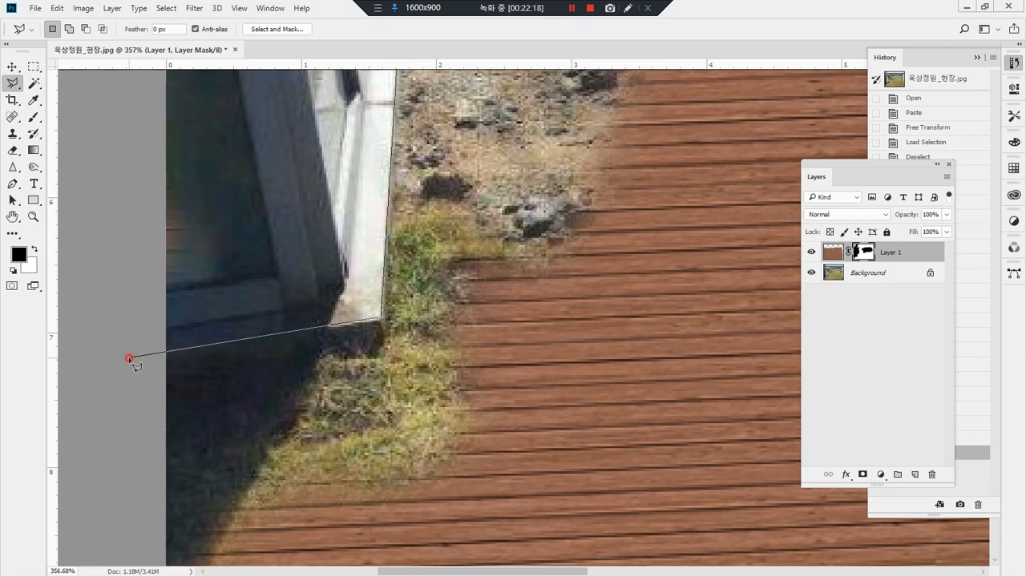
click(130, 361)
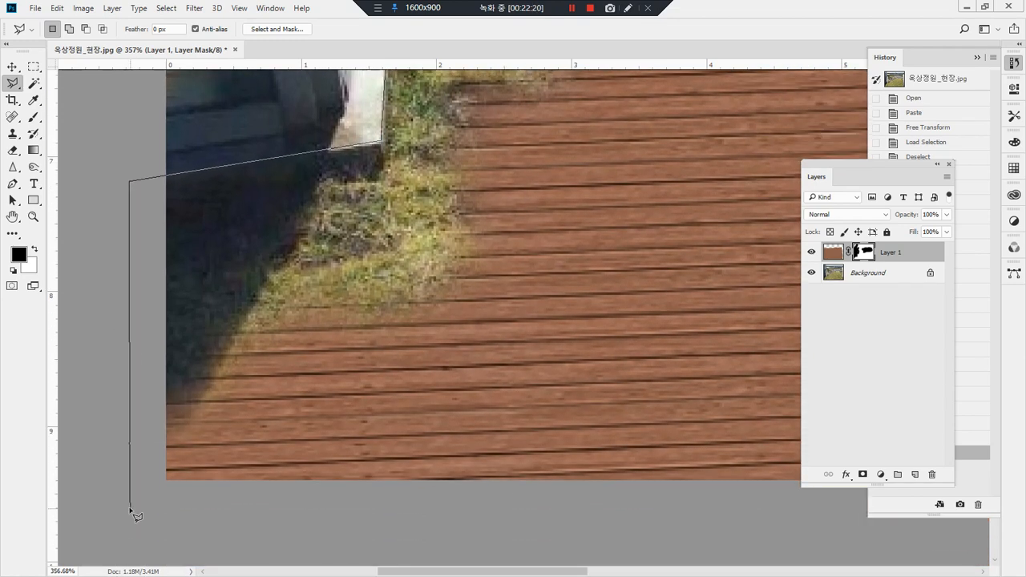
click(124, 521)
click(700, 519)
drag(659, 246, 534, 538)
drag(680, 93, 553, 463)
drag(456, 225, 502, 330)
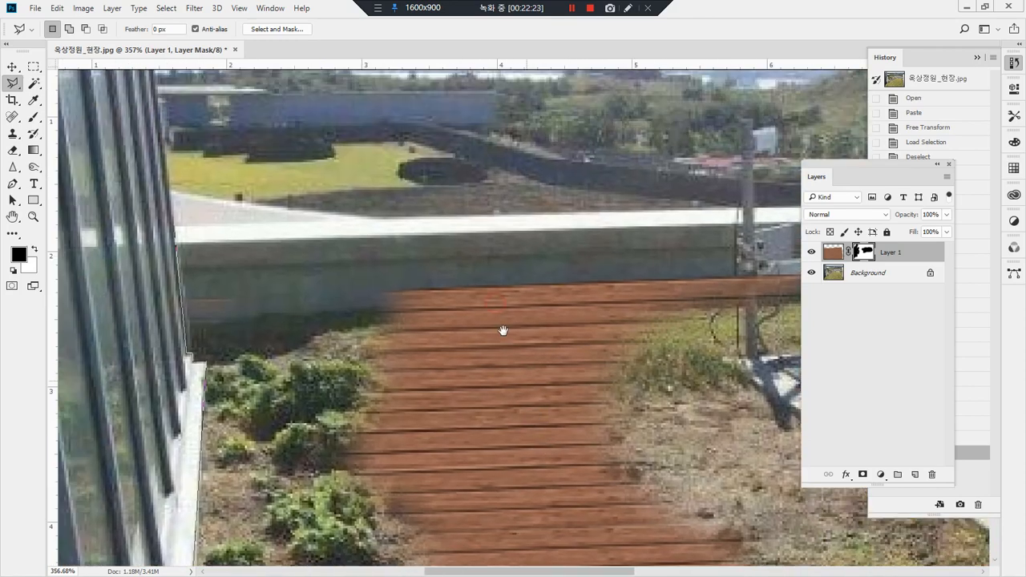
click(484, 234)
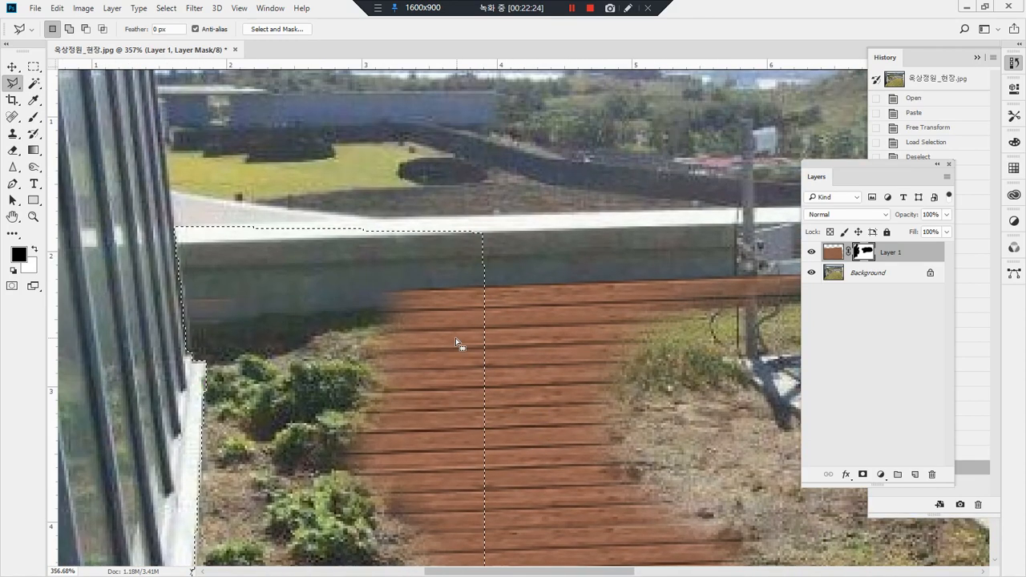
Step: Paint white on Layer 1's mask inside the selection to restore the deck planks up to the glass wall's edge
key(b)
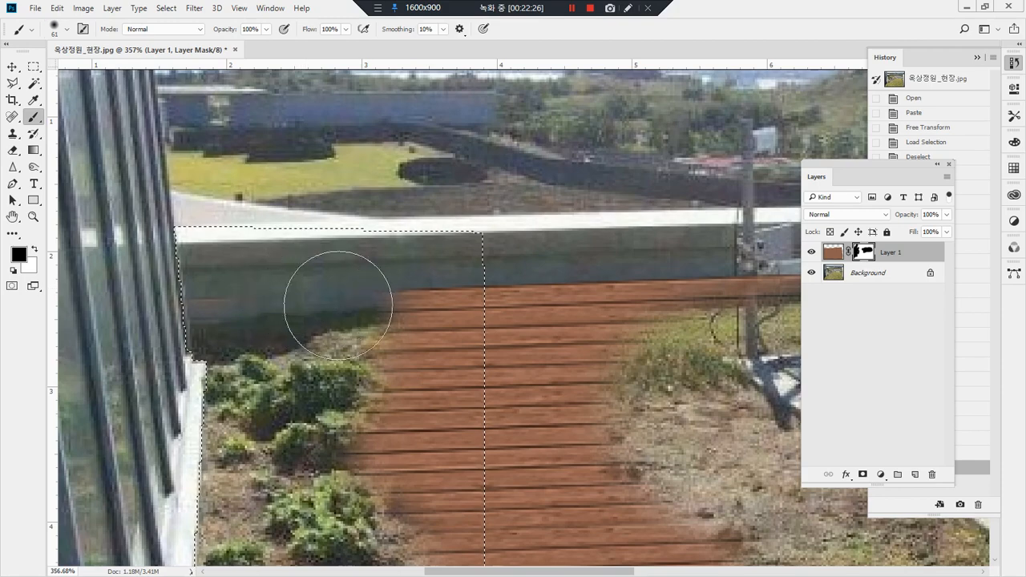
key(x)
mouse_move(378, 295)
mouse_down()
mouse_move(217, 295)
mouse_move(225, 307)
mouse_move(401, 369)
mouse_move(297, 412)
mouse_move(313, 476)
mouse_move(345, 254)
mouse_move(425, 279)
mouse_move(529, 351)
mouse_move(81, 429)
mouse_move(614, 451)
mouse_move(577, 500)
mouse_up()
drag(563, 549, 579, 226)
mouse_move(372, 223)
mouse_down()
mouse_move(438, 348)
mouse_move(264, 430)
mouse_move(556, 425)
mouse_up()
drag(334, 429, 501, 377)
mouse_move(542, 421)
mouse_down()
mouse_move(15, 489)
mouse_move(218, 378)
mouse_up()
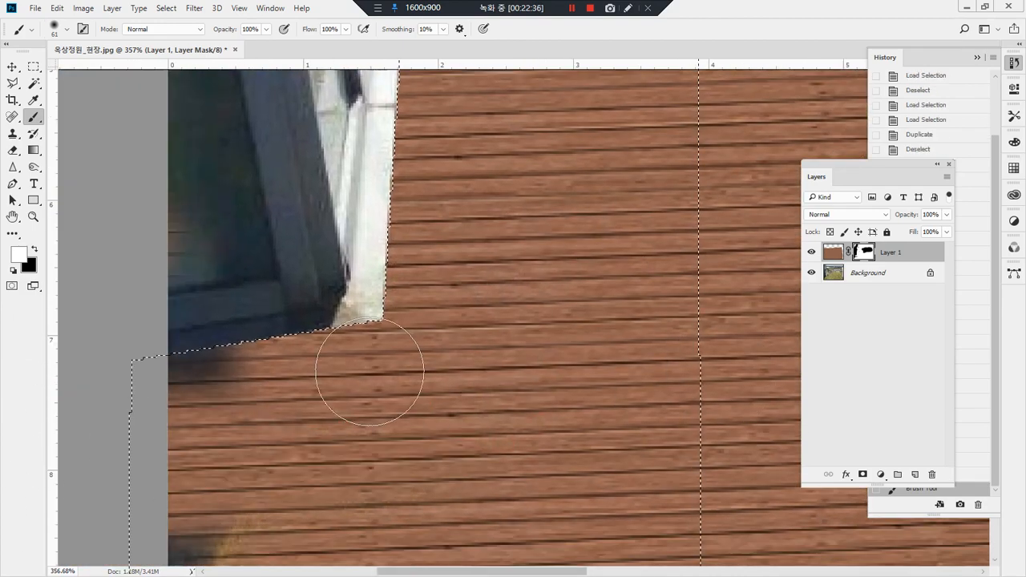
mouse_move(482, 251)
mouse_down()
mouse_move(88, 344)
mouse_move(0, 385)
mouse_move(85, 435)
mouse_up()
mouse_move(409, 425)
mouse_down()
mouse_move(446, 420)
mouse_move(51, 549)
mouse_up()
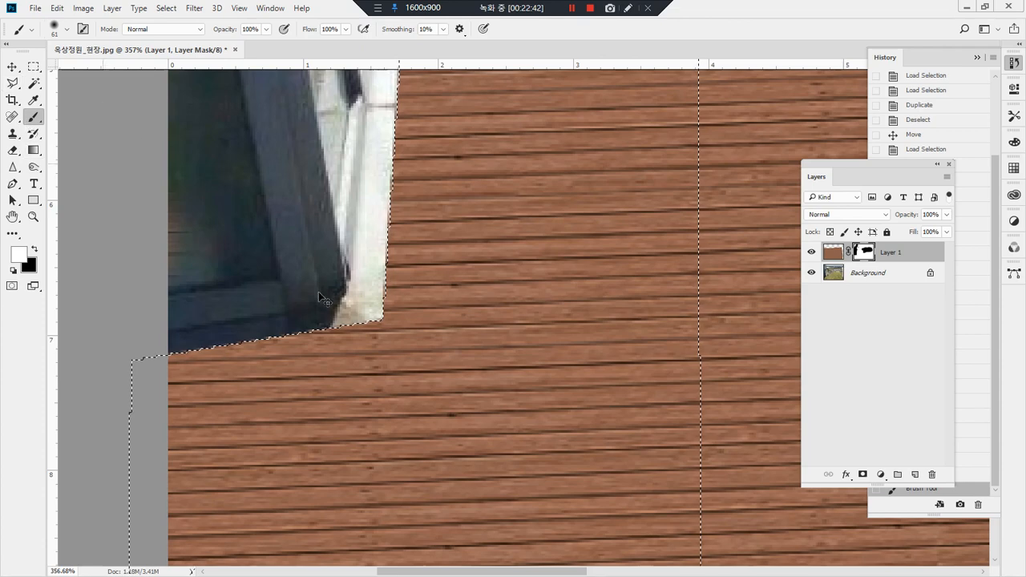
mouse_move(341, 295)
mouse_down()
mouse_move(307, 400)
mouse_move(211, 571)
mouse_up()
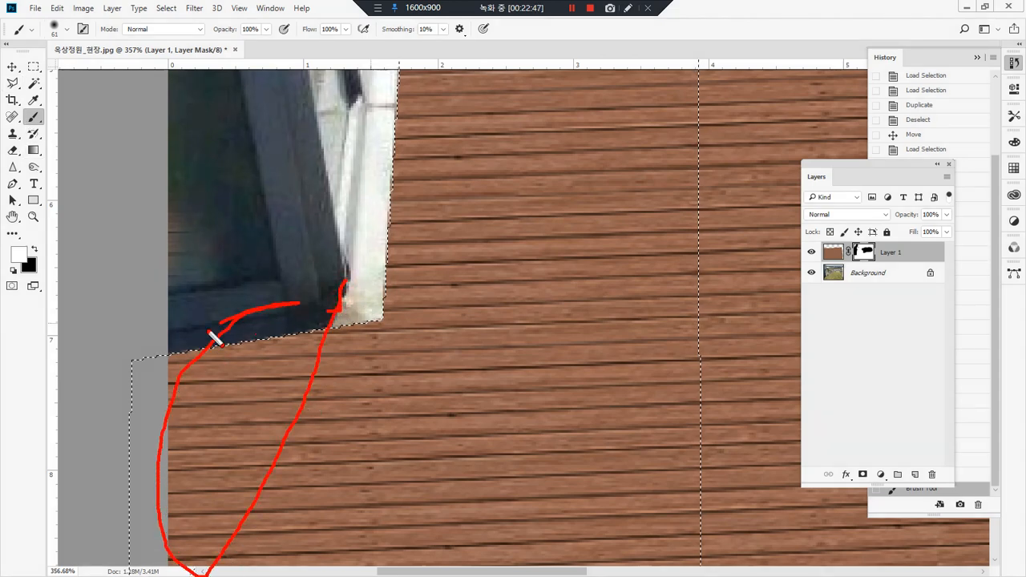
mouse_move(175, 548)
mouse_down()
mouse_move(295, 410)
mouse_move(307, 327)
mouse_up()
key(Escape)
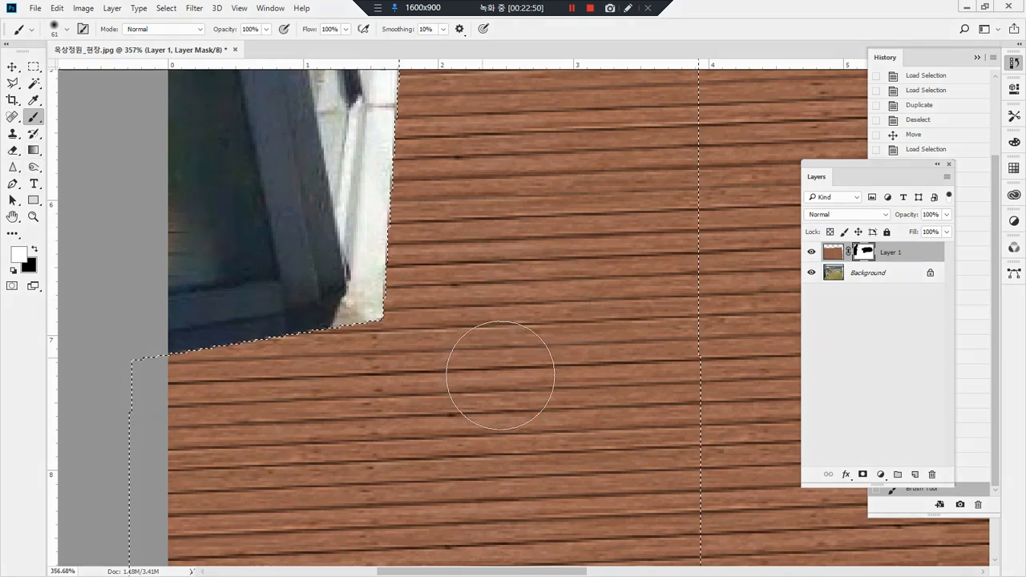
Step: Add a new layer above Layer 1 and outline a slanted shadow area below the glass wall's corner with the Polygonal Lasso
click(895, 351)
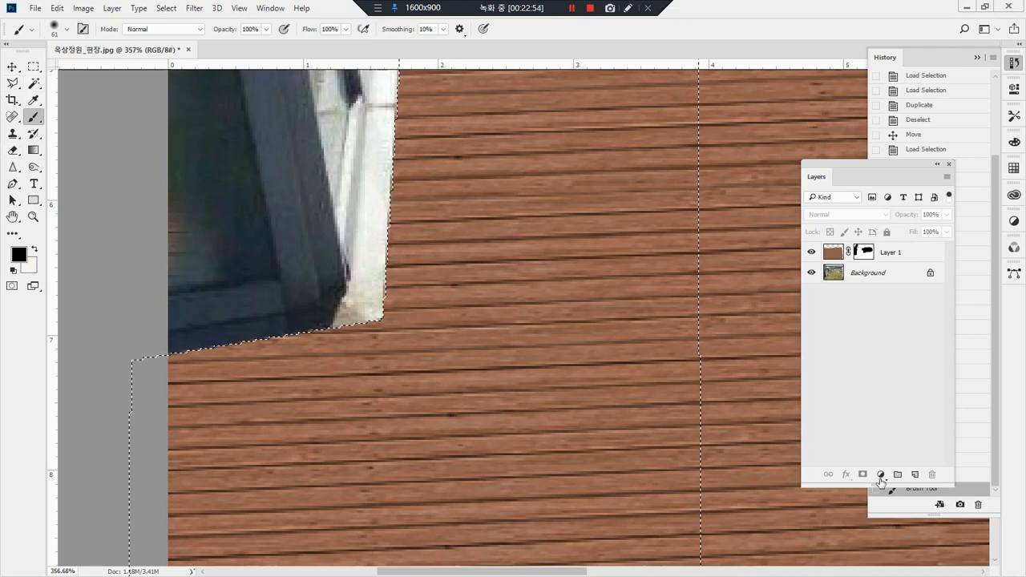
click(915, 474)
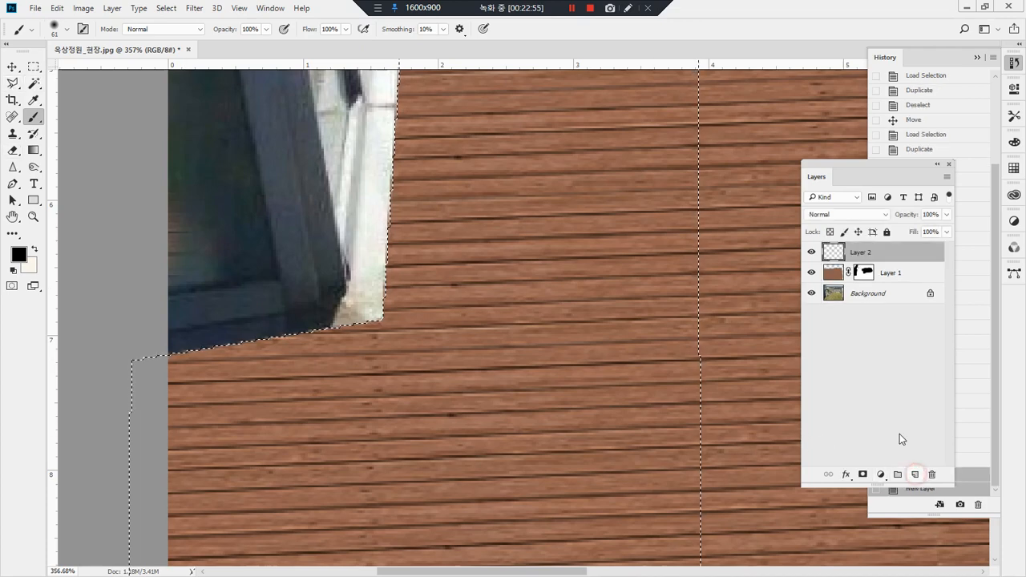
click(13, 83)
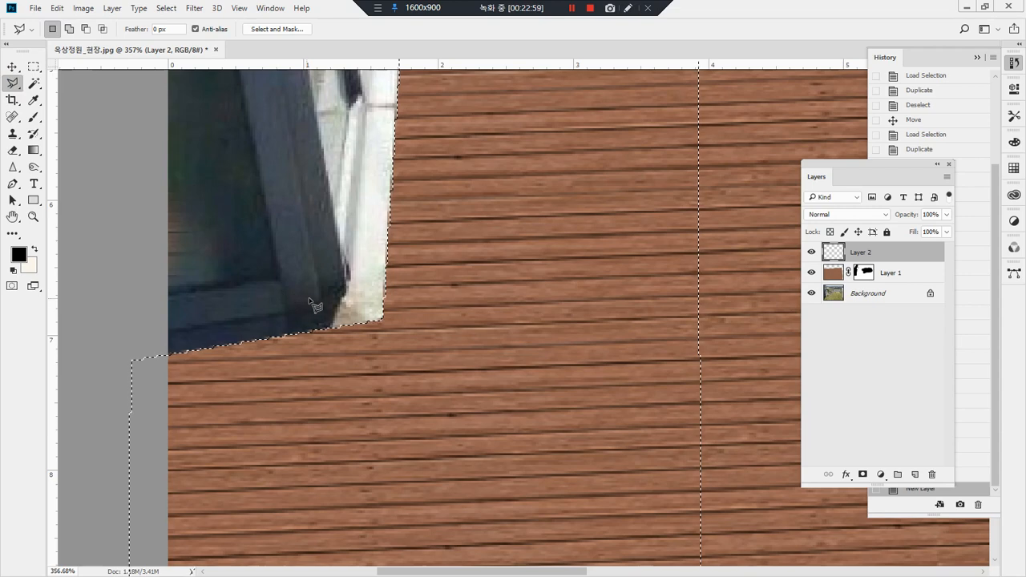
click(170, 346)
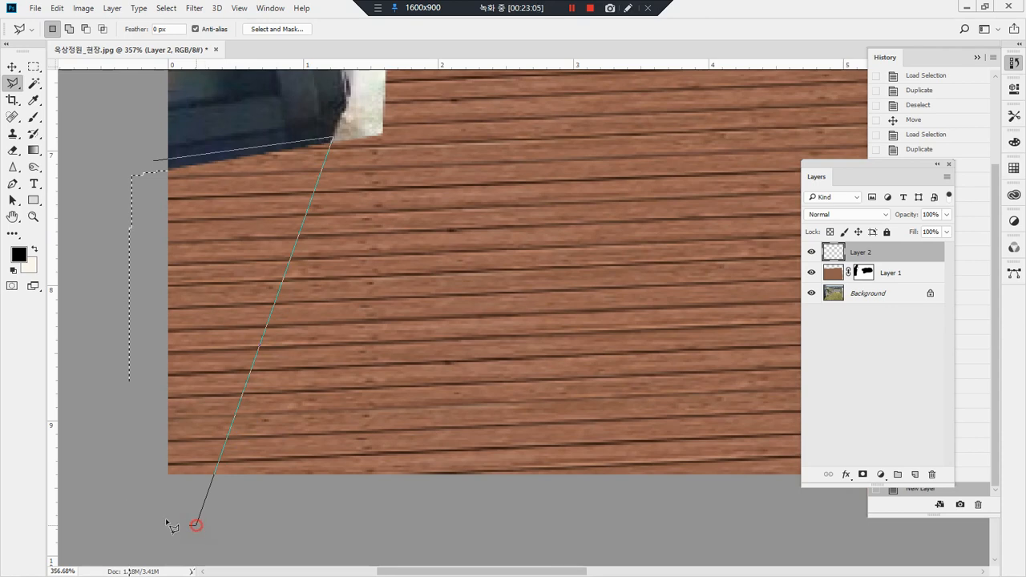
double_click(104, 486)
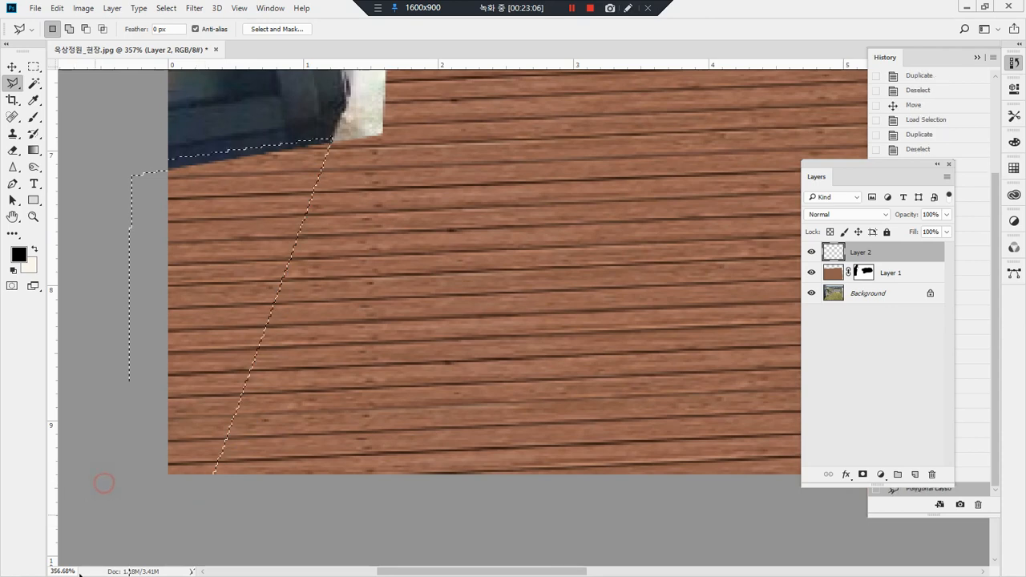
Step: Paint the selected shadow area black on Layer 2, set the layer's opacity to 57%, and clear the selection
click(34, 121)
mouse_move(137, 201)
mouse_down()
mouse_move(142, 229)
mouse_move(270, 238)
mouse_move(282, 332)
mouse_move(201, 435)
mouse_move(452, 470)
mouse_move(433, 473)
mouse_up()
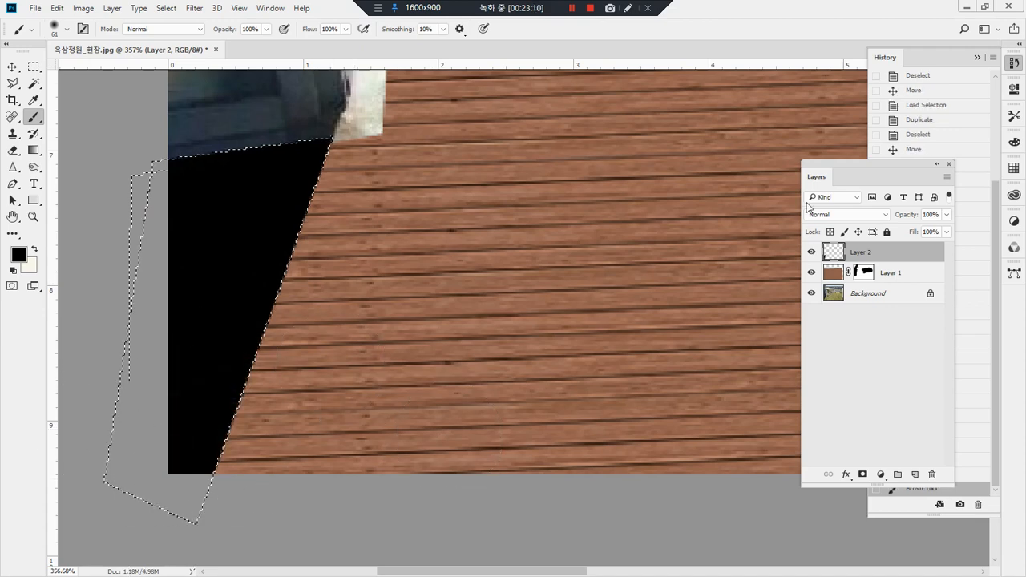
click(949, 215)
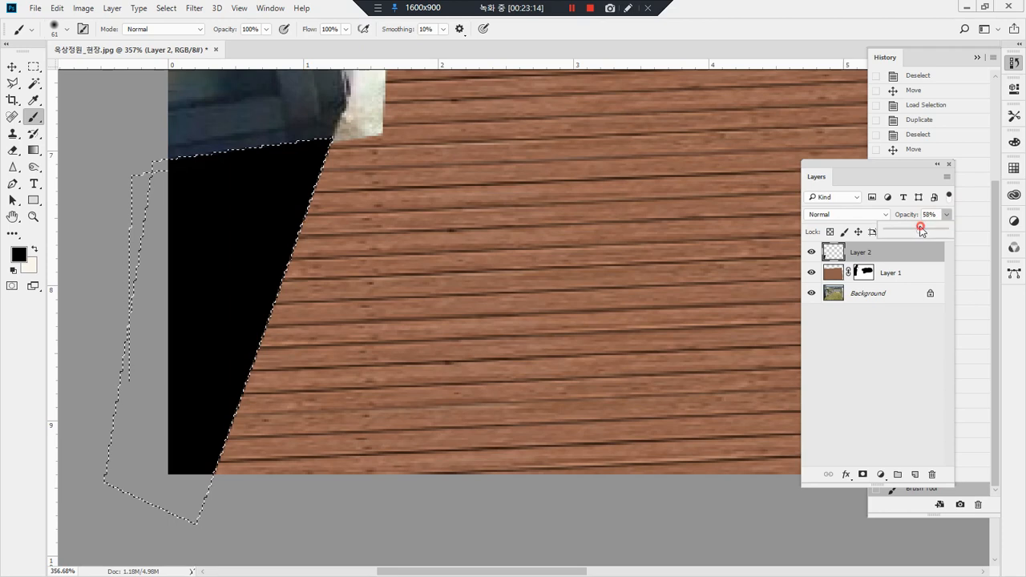
mouse_move(919, 228)
mouse_down()
mouse_move(907, 233)
mouse_move(923, 230)
mouse_up()
click(12, 68)
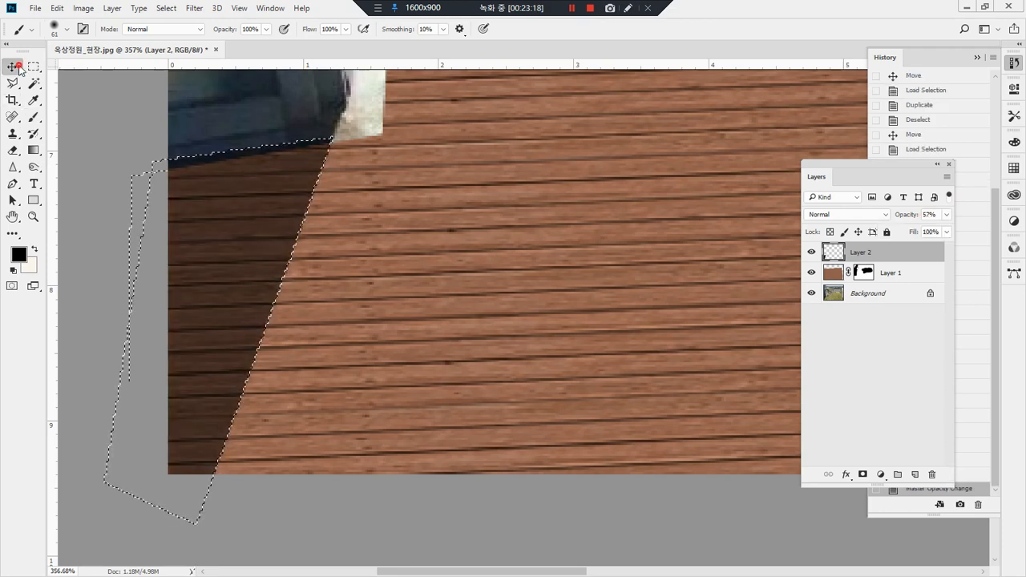
click(31, 67)
click(495, 316)
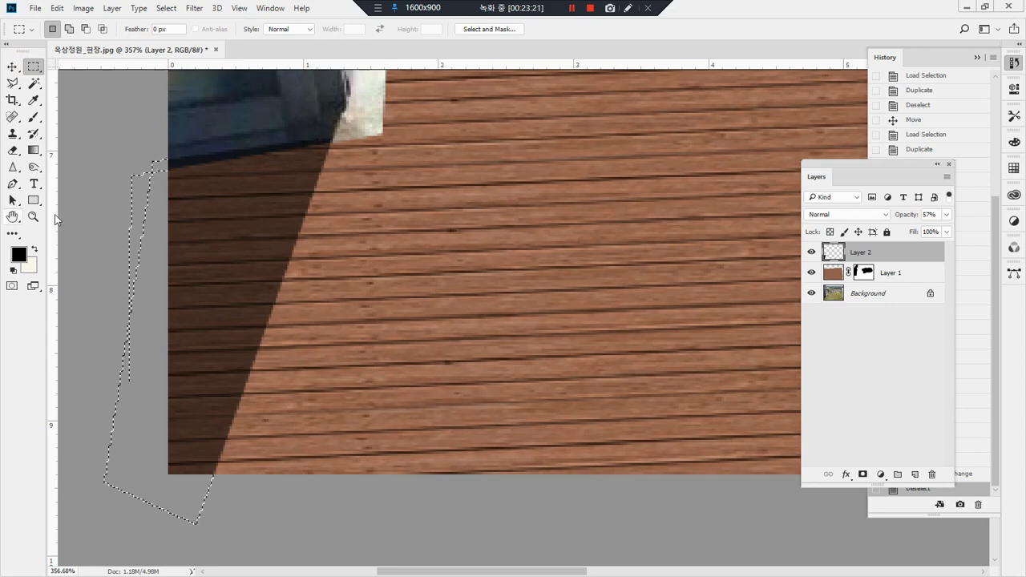
double_click(33, 216)
mouse_move(250, 526)
mouse_down()
mouse_move(217, 486)
mouse_move(383, 440)
mouse_move(273, 519)
mouse_up()
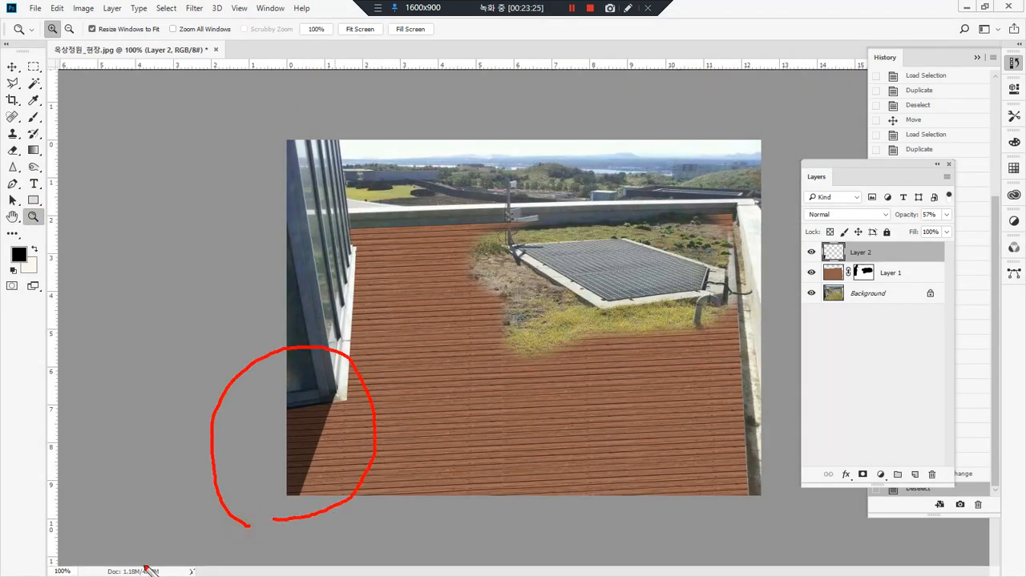
mouse_move(661, 401)
mouse_down()
mouse_move(509, 380)
mouse_move(747, 355)
mouse_move(698, 395)
mouse_up()
key(Escape)
Step: Brush Layer 1's mask around the pole beside the grating, trying white and finishing with black to reveal the pole and grass
click(866, 273)
key(x)
drag(505, 242, 386, 364)
drag(381, 307, 453, 292)
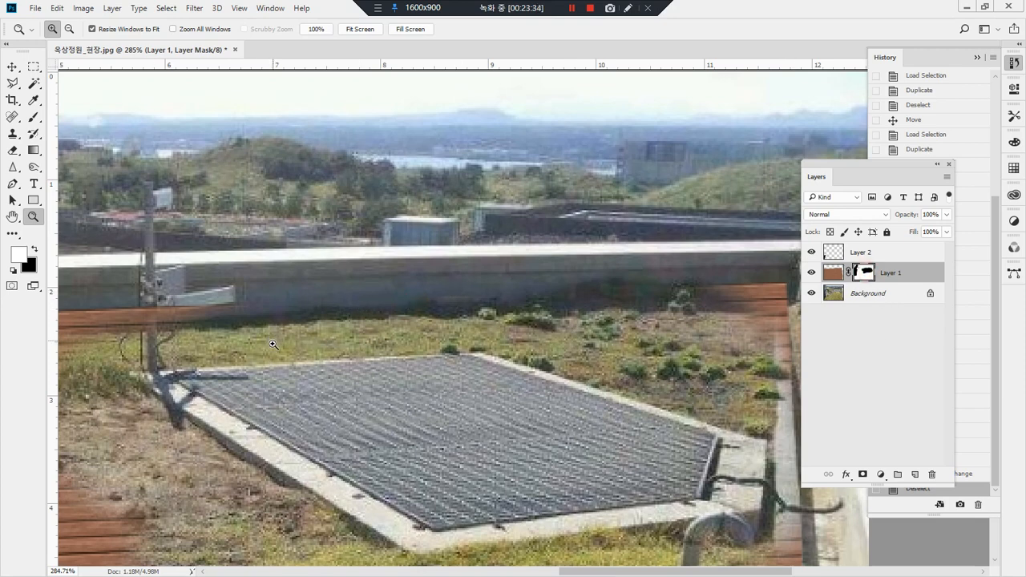
key(b)
mouse_move(166, 304)
mouse_down()
mouse_move(154, 318)
mouse_move(177, 329)
mouse_up()
key(x)
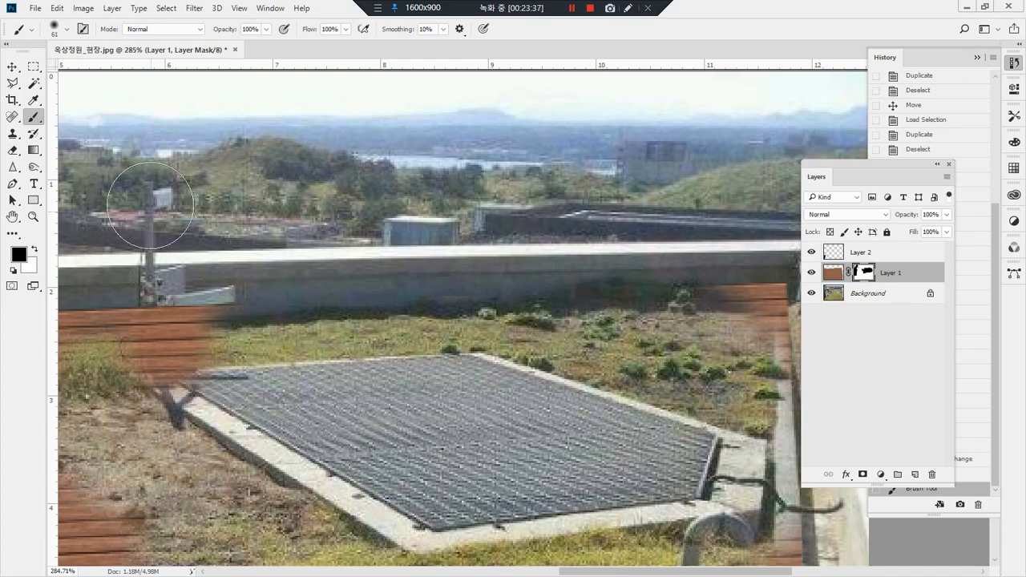
mouse_move(150, 250)
mouse_down()
mouse_move(173, 428)
mouse_move(144, 247)
mouse_move(134, 296)
mouse_up()
drag(232, 371, 329, 363)
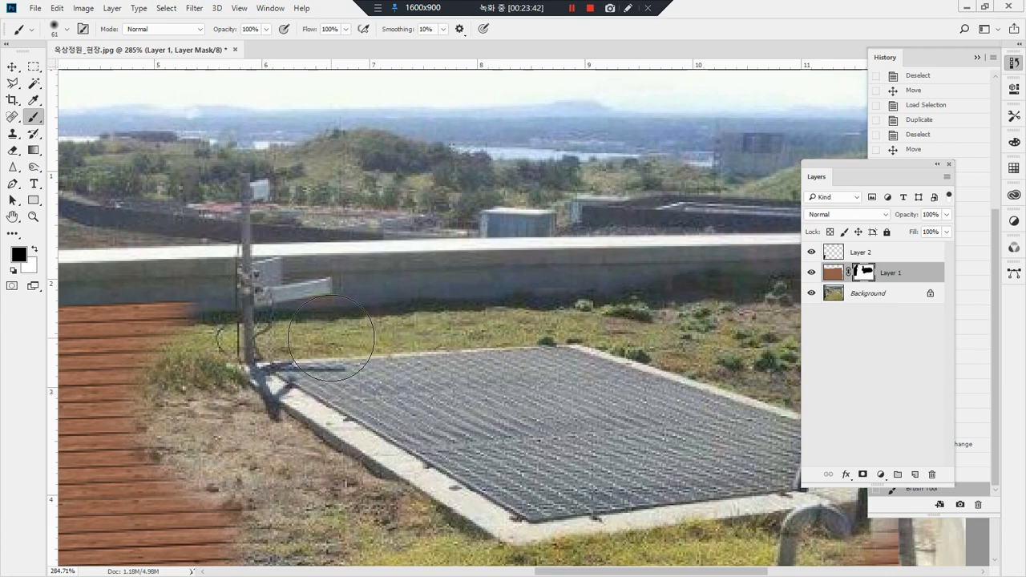
mouse_move(267, 136)
mouse_down()
mouse_move(222, 142)
mouse_move(199, 233)
mouse_up()
mouse_move(262, 367)
mouse_down()
mouse_move(337, 164)
mouse_move(231, 145)
mouse_up()
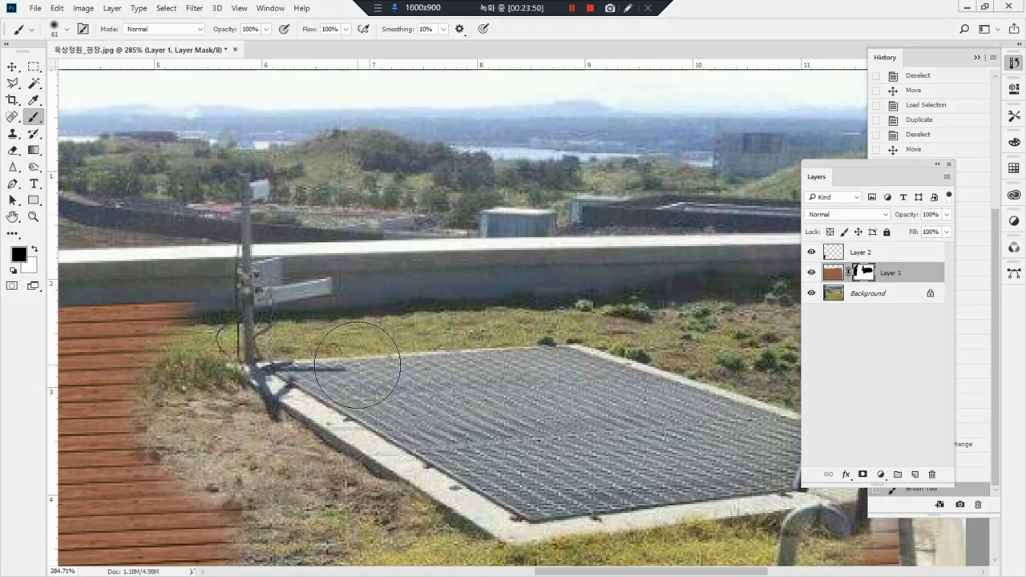
Step: Outline the metal grating's concrete frame with the Polygonal Lasso, along its back edge and down to the front corner
key(l)
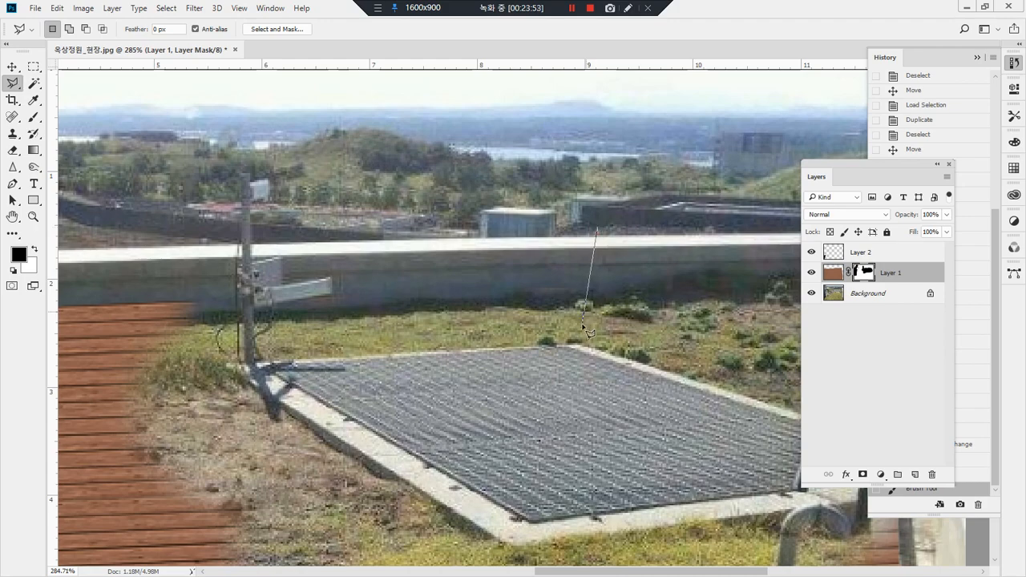
click(228, 366)
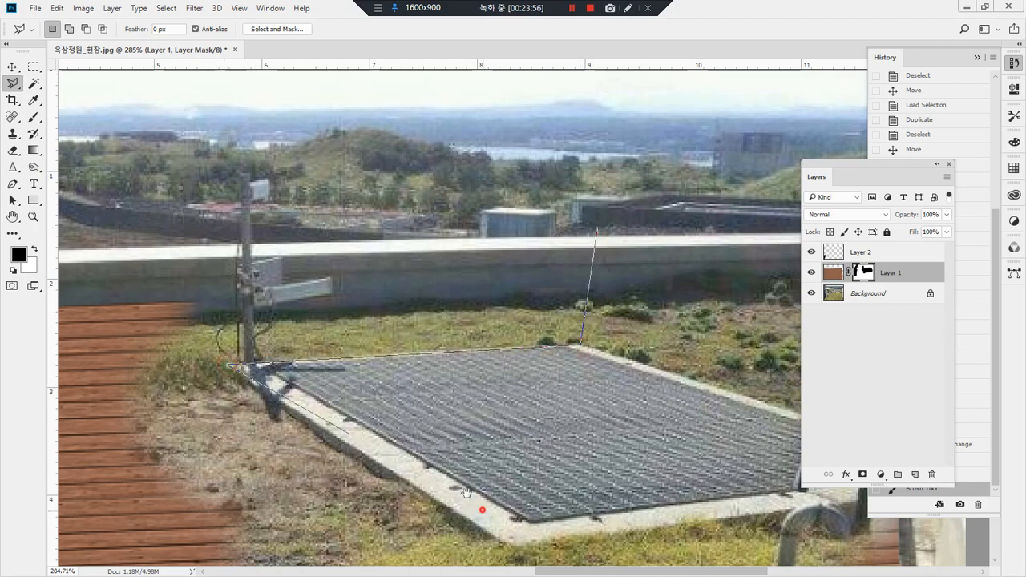
drag(467, 493, 287, 391)
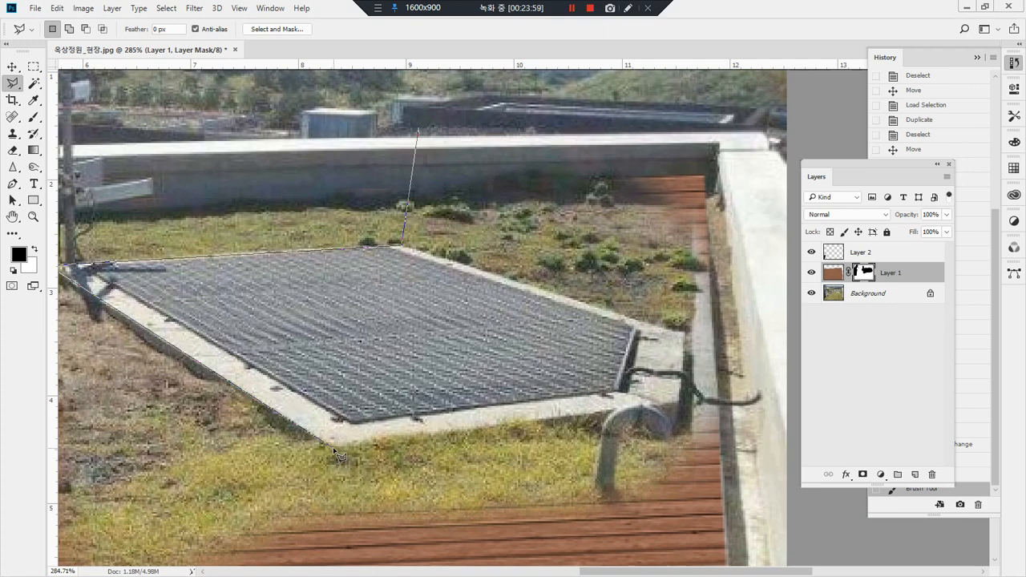
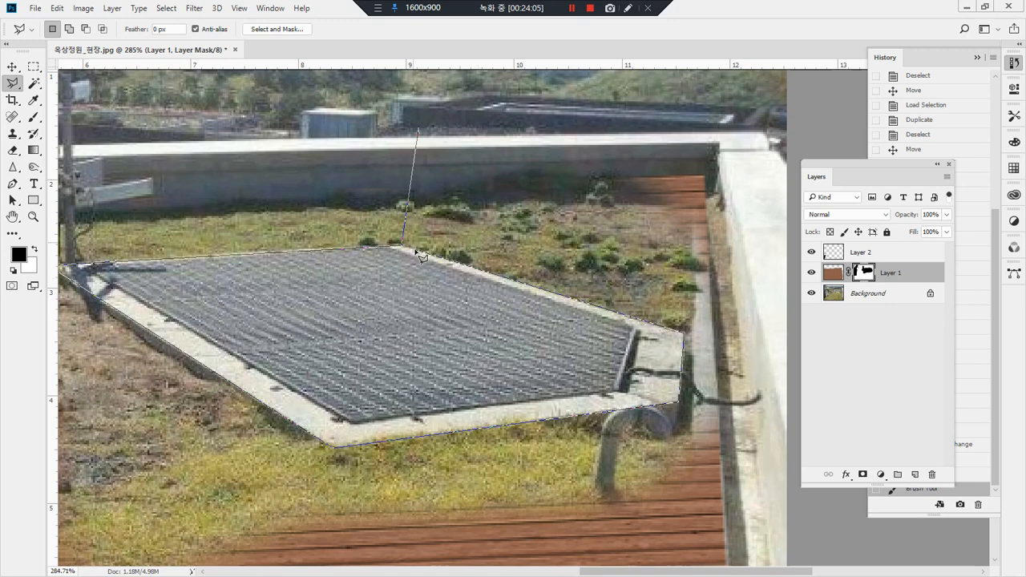
Step: Close the Polygonal Lasso outline around the metal grating's concrete frame
click(374, 241)
scroll(481, 281, left, 3)
scroll(481, 280, down, 1)
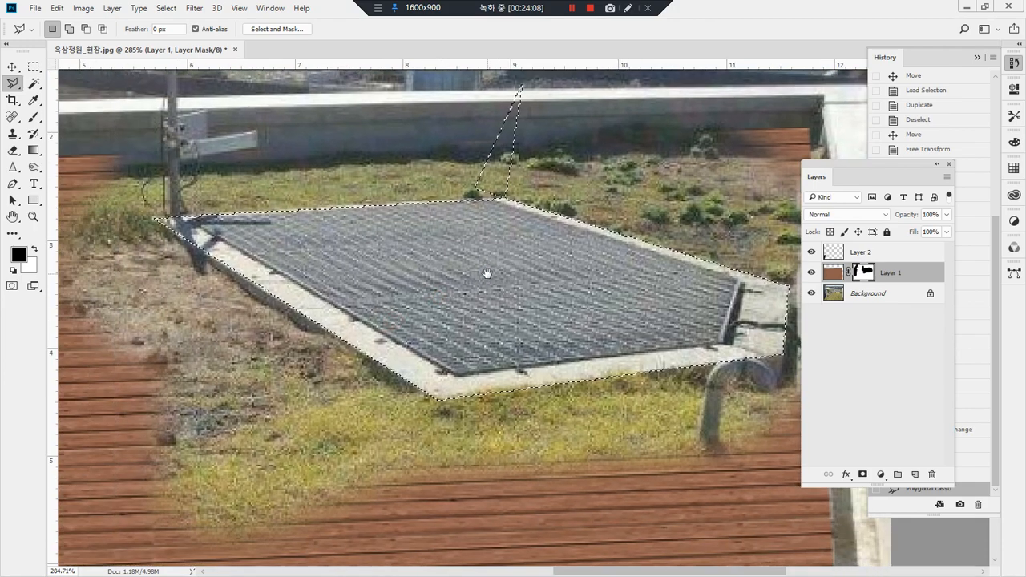
Step: Try brushing Layer 1's mask white inside the selected grating frame, and undo the stroke
key(b)
key(x)
mouse_move(498, 272)
mouse_down()
mouse_move(641, 264)
mouse_move(219, 280)
mouse_move(368, 347)
mouse_up()
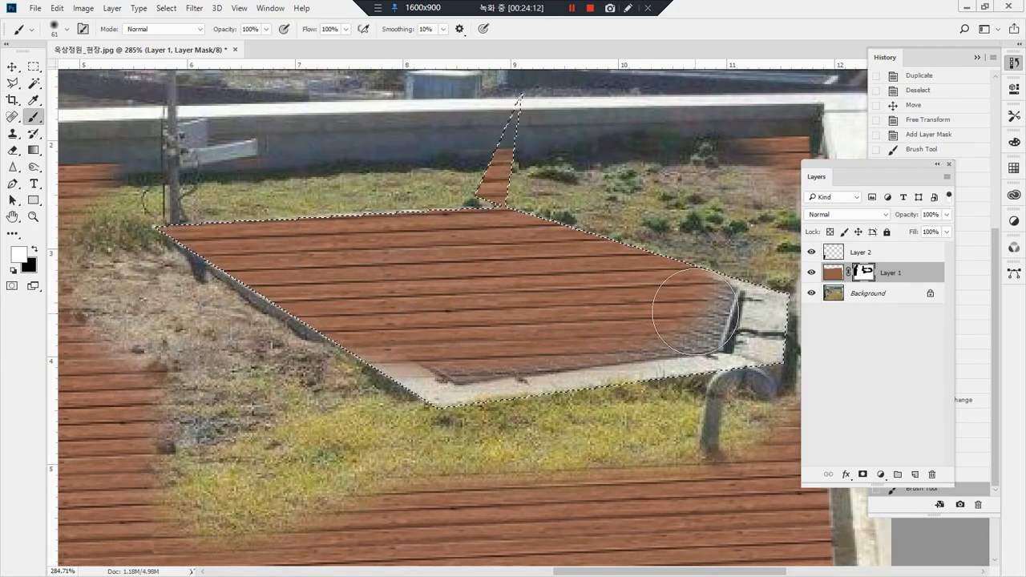
key(ctrl+z)
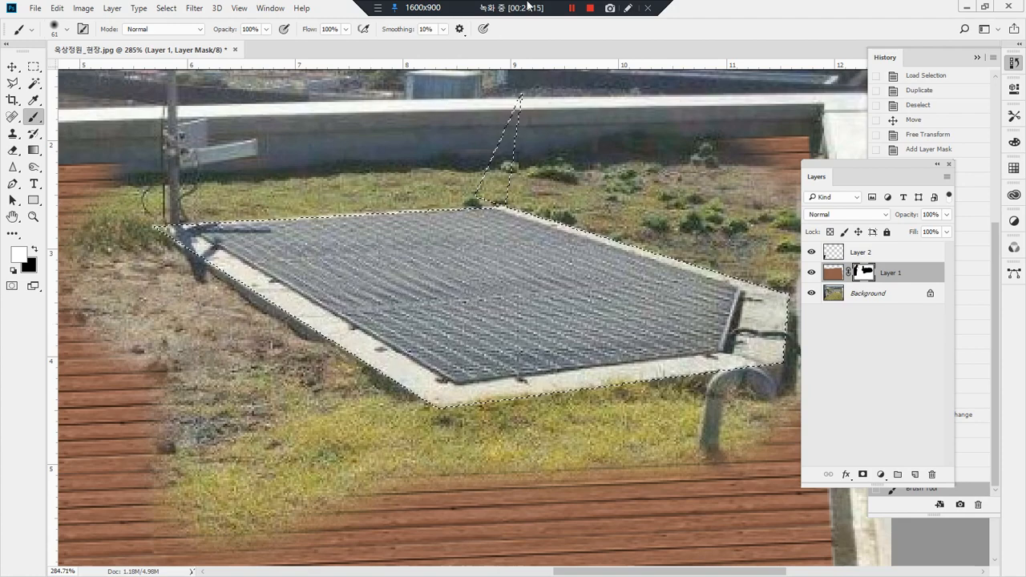
Step: Invert the selection, brush Layer 1's mask white to restore the deck all around the grating frame, and deselect
click(166, 8)
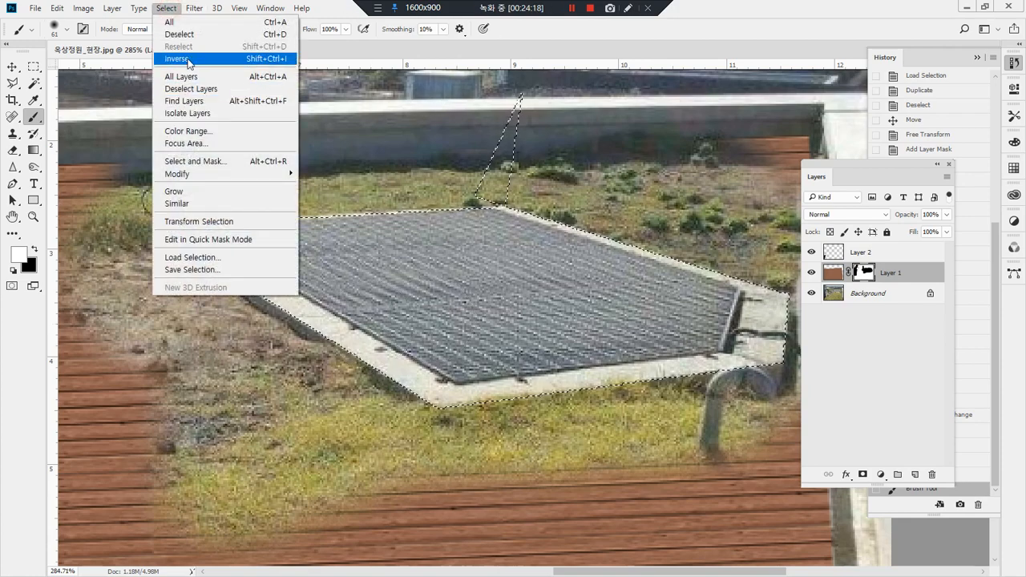
click(188, 59)
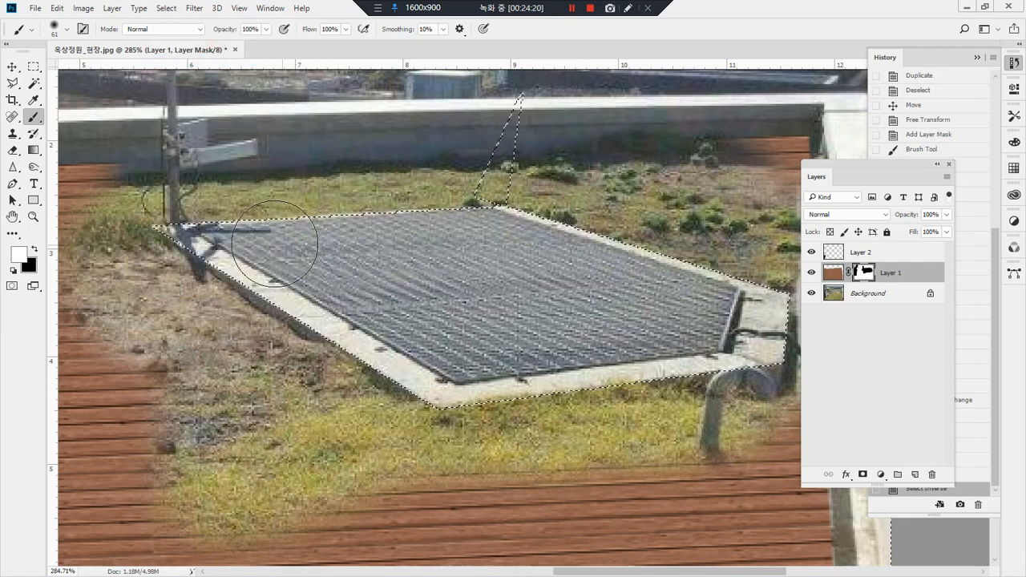
drag(233, 196, 320, 232)
mouse_move(190, 199)
mouse_down()
mouse_move(577, 184)
mouse_move(121, 224)
mouse_move(94, 282)
mouse_move(99, 262)
mouse_move(149, 344)
mouse_move(449, 401)
mouse_move(369, 437)
mouse_move(779, 485)
mouse_move(348, 541)
mouse_move(343, 525)
mouse_up()
drag(333, 499, 294, 291)
mouse_move(486, 321)
mouse_down()
mouse_move(158, 361)
mouse_move(399, 362)
mouse_move(449, 349)
mouse_up()
mouse_move(582, 299)
mouse_down()
mouse_move(132, 474)
mouse_move(141, 472)
mouse_up()
mouse_move(171, 424)
mouse_down()
mouse_move(446, 392)
mouse_move(226, 410)
mouse_up()
mouse_move(361, 363)
mouse_down()
mouse_move(394, 316)
mouse_move(410, 239)
mouse_move(372, 189)
mouse_move(206, 155)
mouse_move(168, 165)
mouse_move(362, 224)
mouse_move(226, 259)
mouse_move(451, 341)
mouse_move(107, 435)
mouse_up()
drag(284, 417, 480, 414)
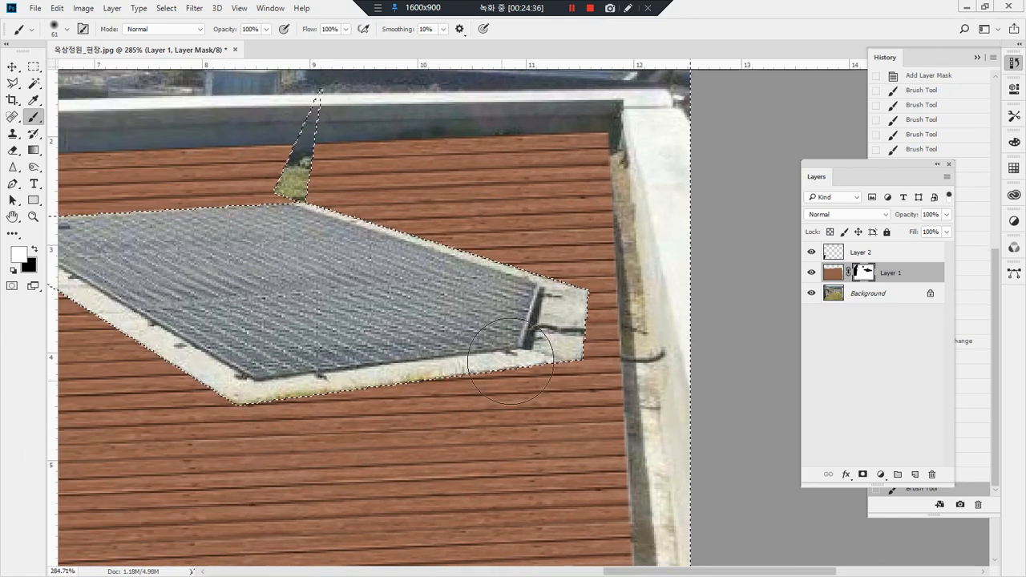
key(ctrl+d)
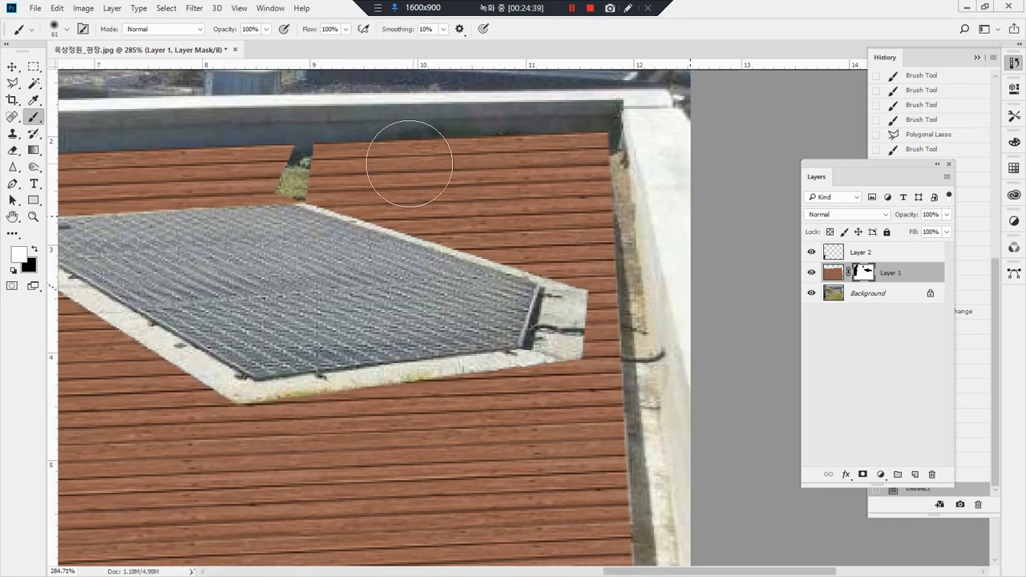
Step: Outline the leftover grass wedge behind the grating with the Polygonal Lasso, paint the mask white there, and deselect
key(l)
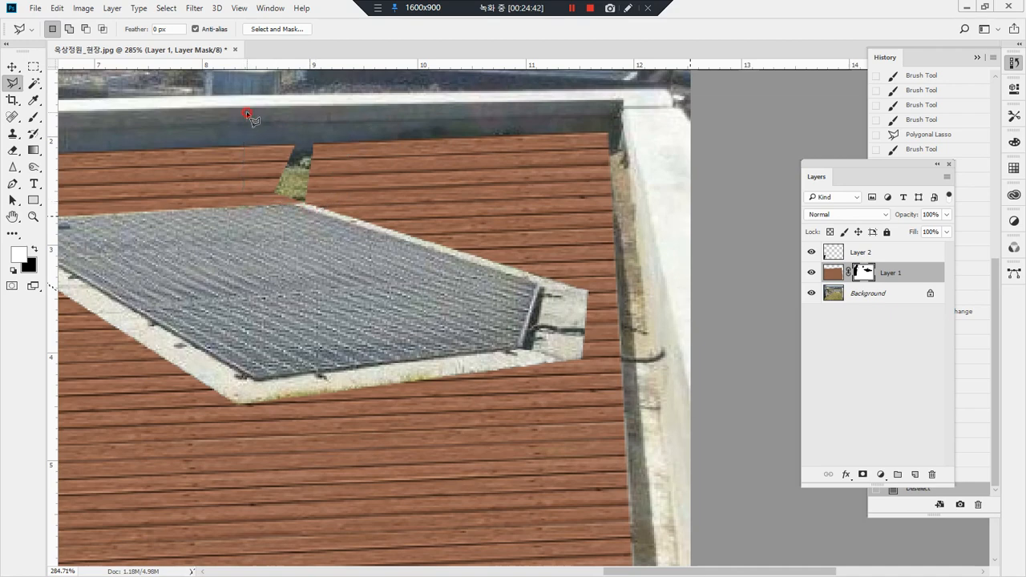
click(247, 113)
click(376, 113)
click(307, 202)
click(245, 201)
click(247, 113)
key(b)
drag(403, 148, 265, 180)
key(ctrl+d)
Step: On the Background layer, use the Clone Stamp to cover the pole and its box with the surrounding parapet and scenery
drag(514, 298, 885, 180)
drag(583, 201, 683, 264)
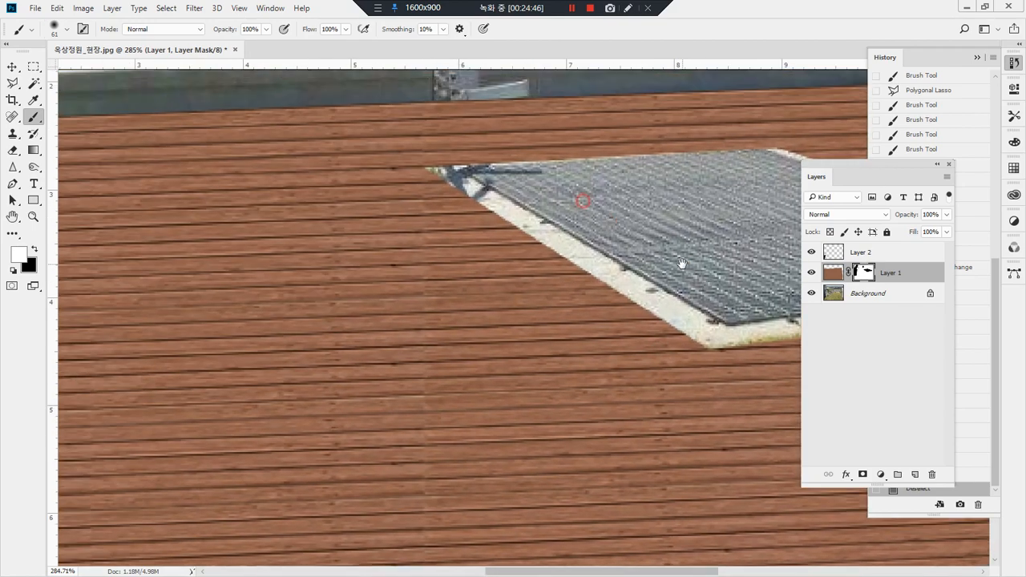
double_click(33, 217)
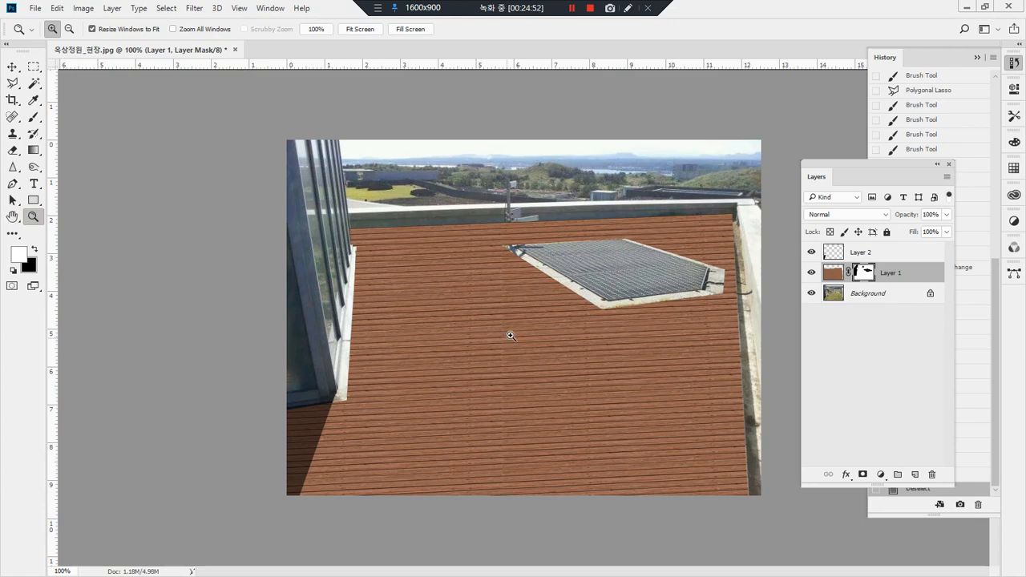
drag(471, 161, 634, 321)
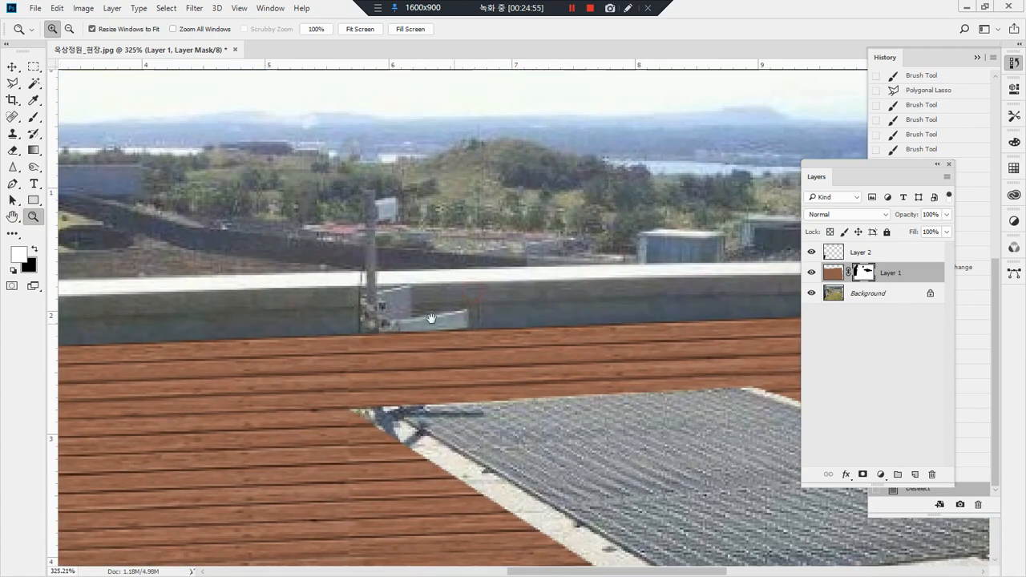
click(866, 293)
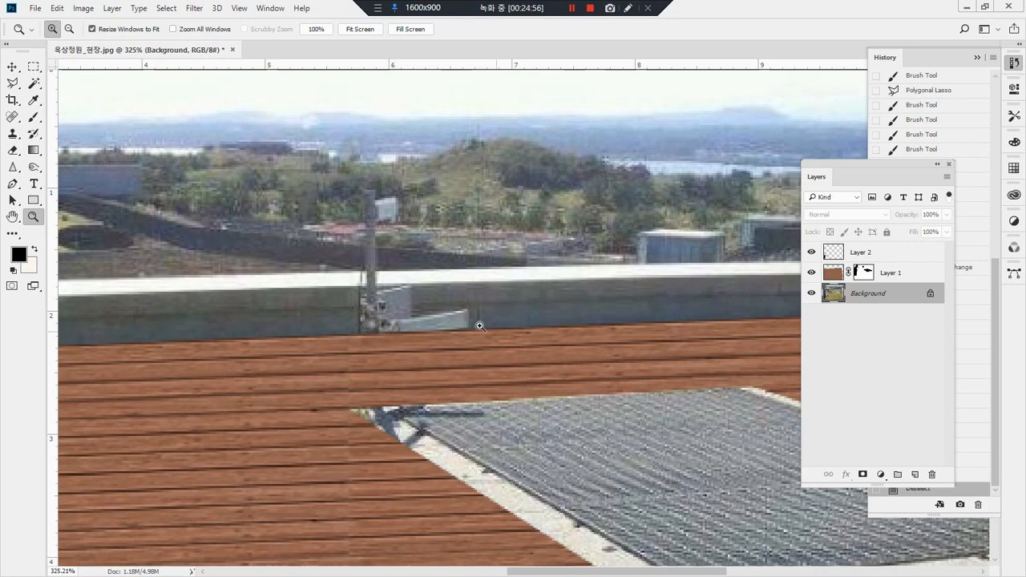
key(m)
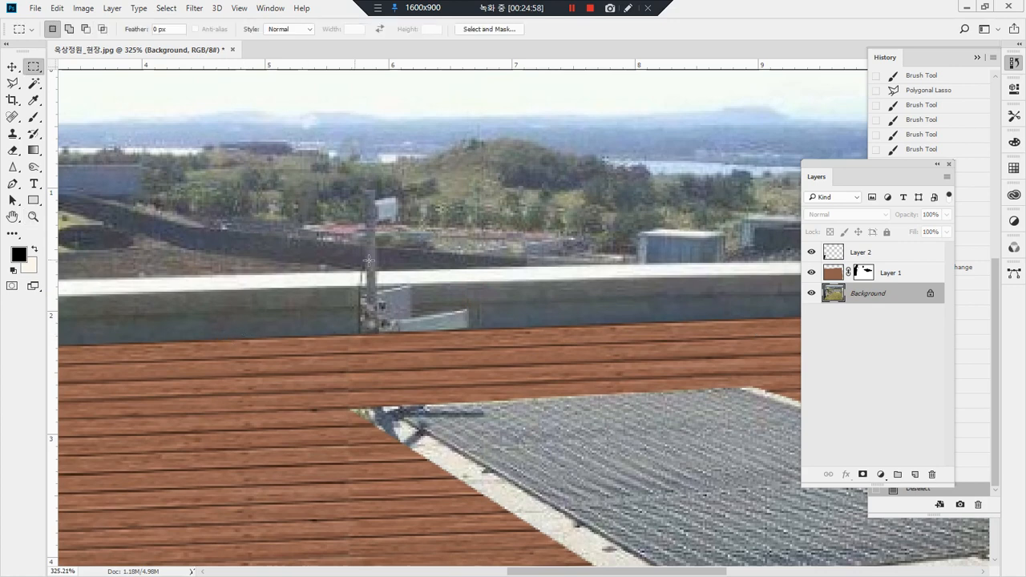
key(s)
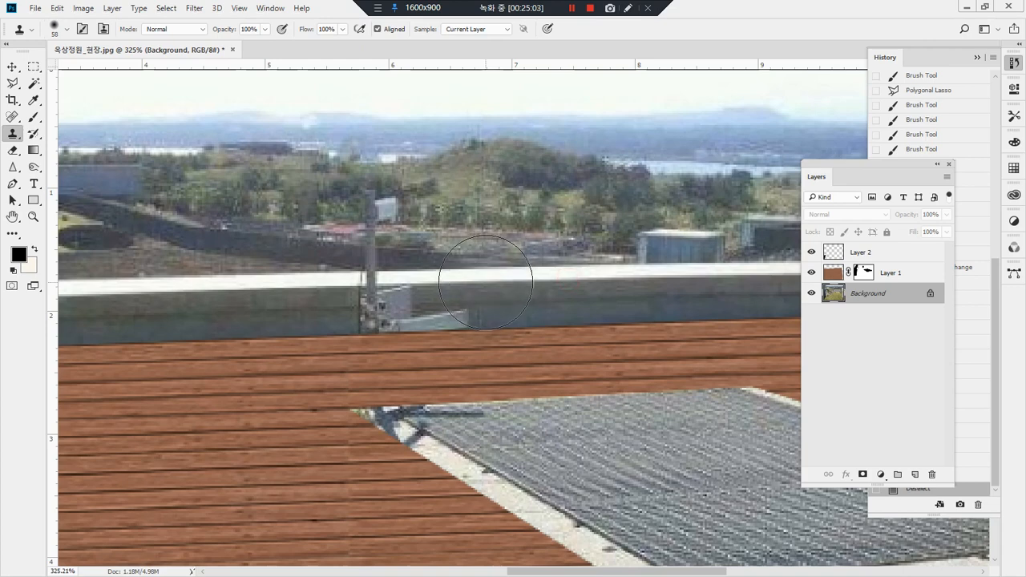
mouse_move(481, 286)
mouse_down()
mouse_move(382, 286)
mouse_move(399, 289)
mouse_move(371, 298)
mouse_move(474, 298)
mouse_move(374, 287)
mouse_up()
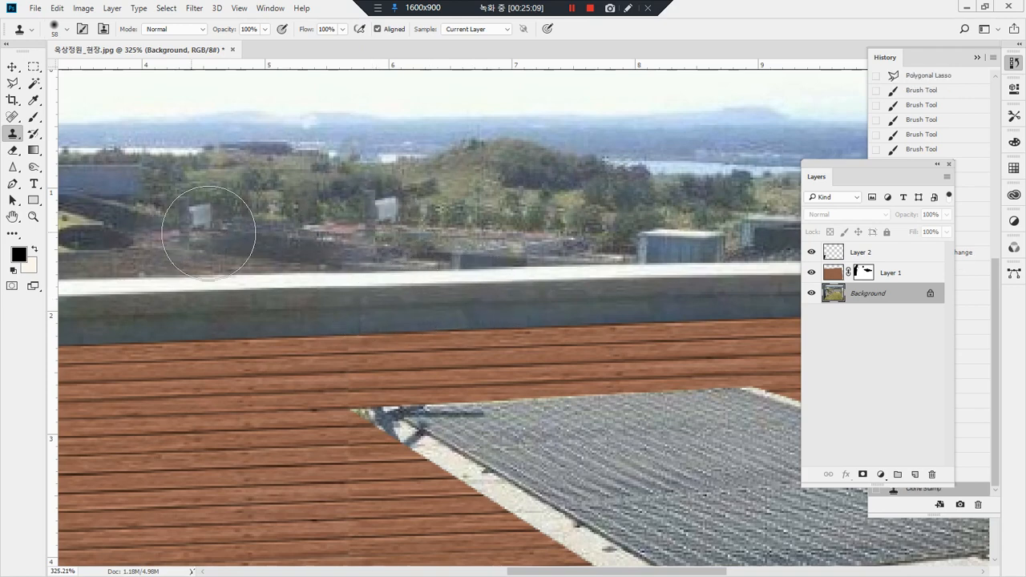
Step: Undo the second clone stroke, reduce the Clone Stamp brush to 12 px, and rebuild the distant dark wall where the pole stood
mouse_move(369, 211)
mouse_down()
mouse_move(376, 207)
mouse_move(184, 206)
mouse_move(260, 195)
mouse_up()
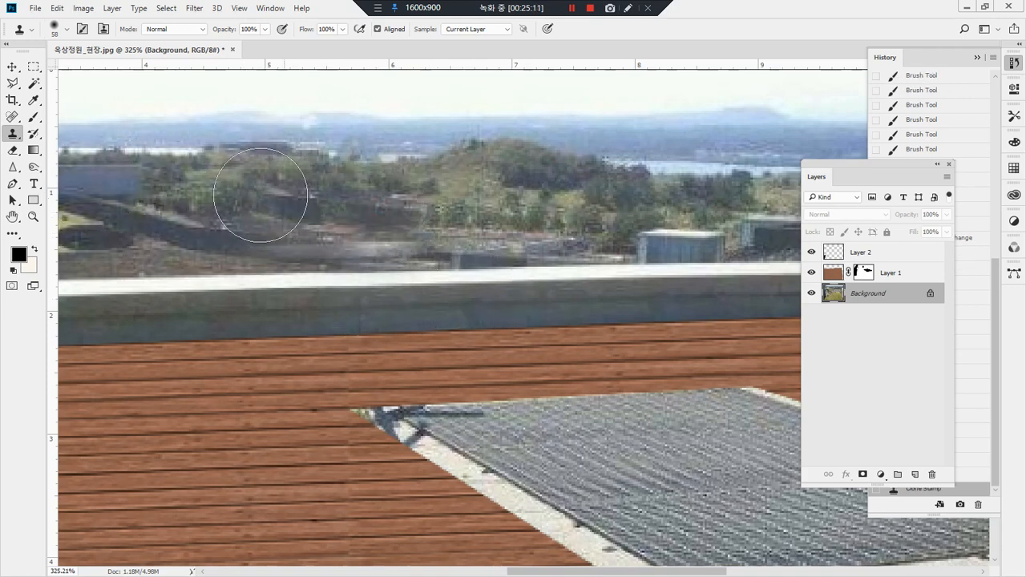
key(ctrl+z)
click(67, 30)
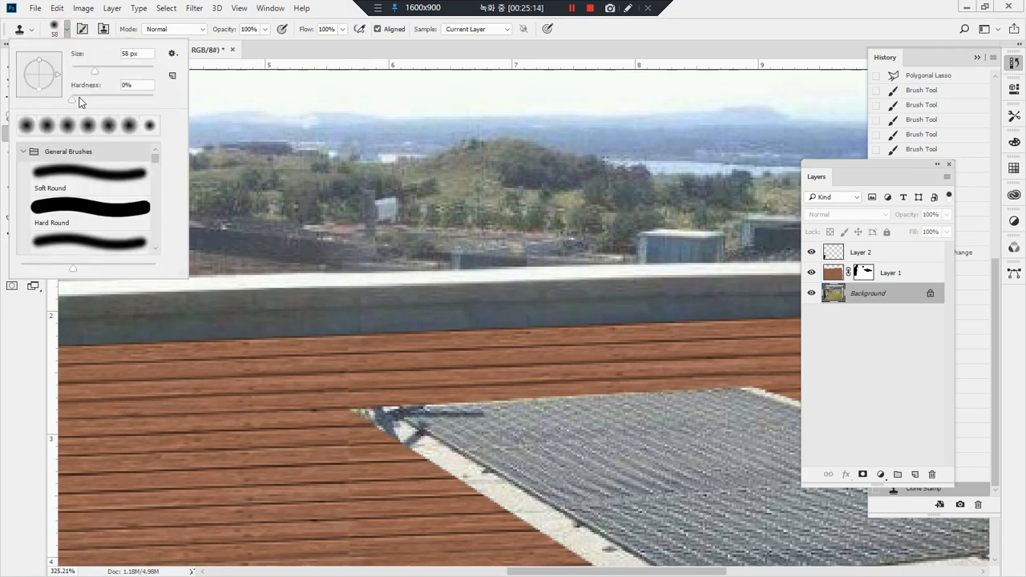
click(739, 14)
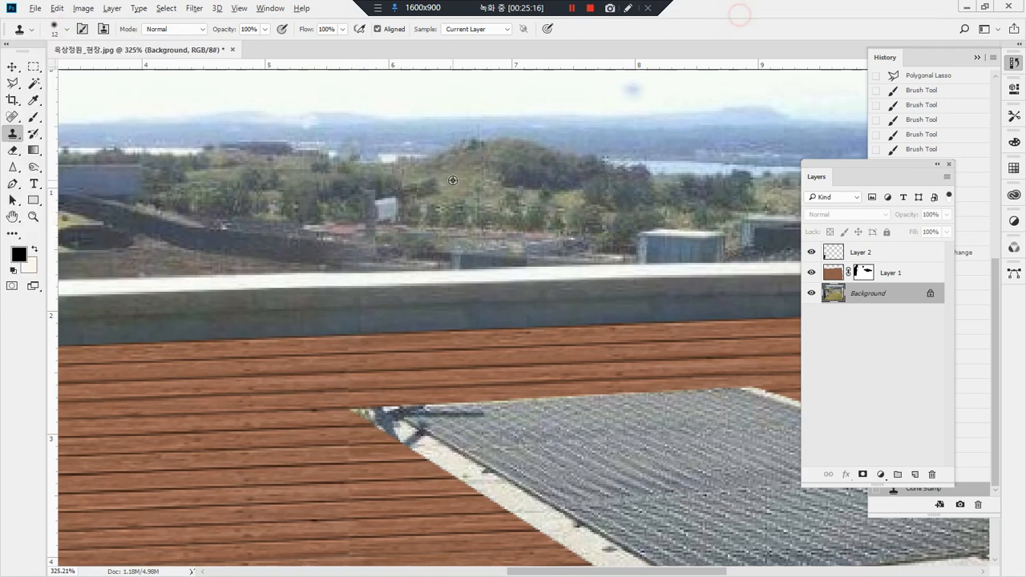
mouse_move(345, 240)
mouse_down()
mouse_move(438, 247)
mouse_move(367, 228)
mouse_up()
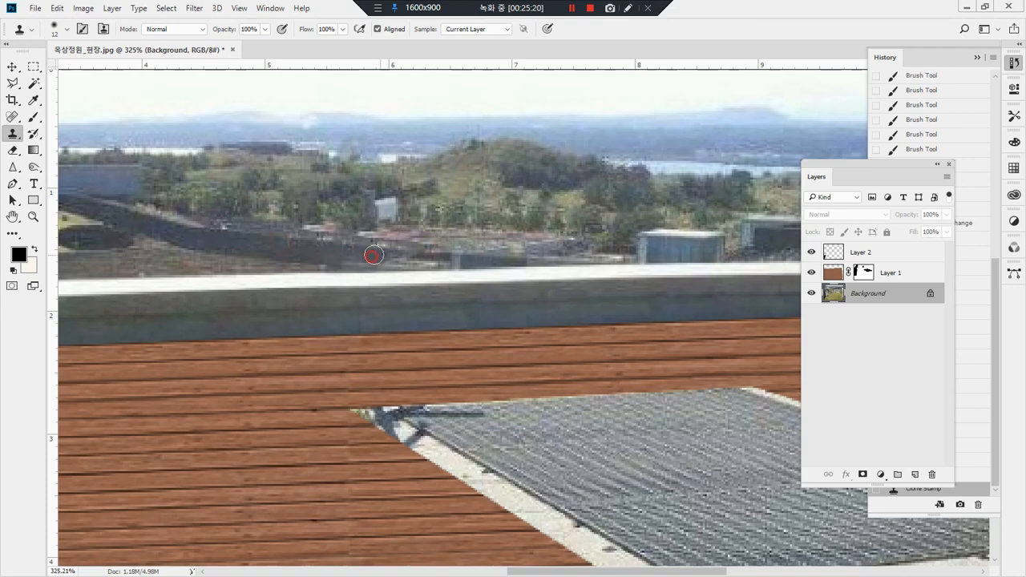
alt+click(279, 262)
drag(391, 256, 409, 257)
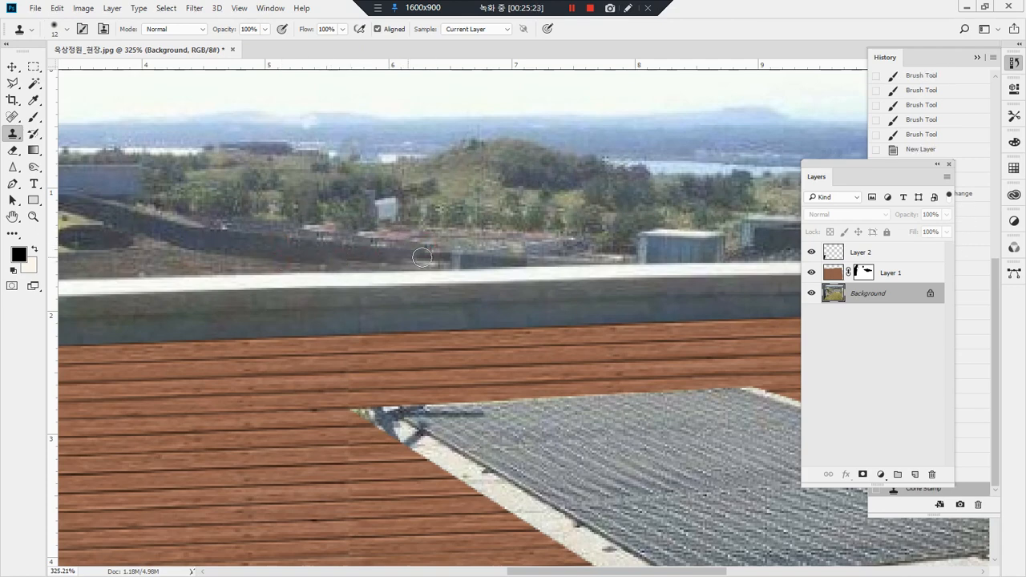
Step: Clone away the pole's dark shadow at the grating frame's pointed back corner on the Background layer
double_click(33, 217)
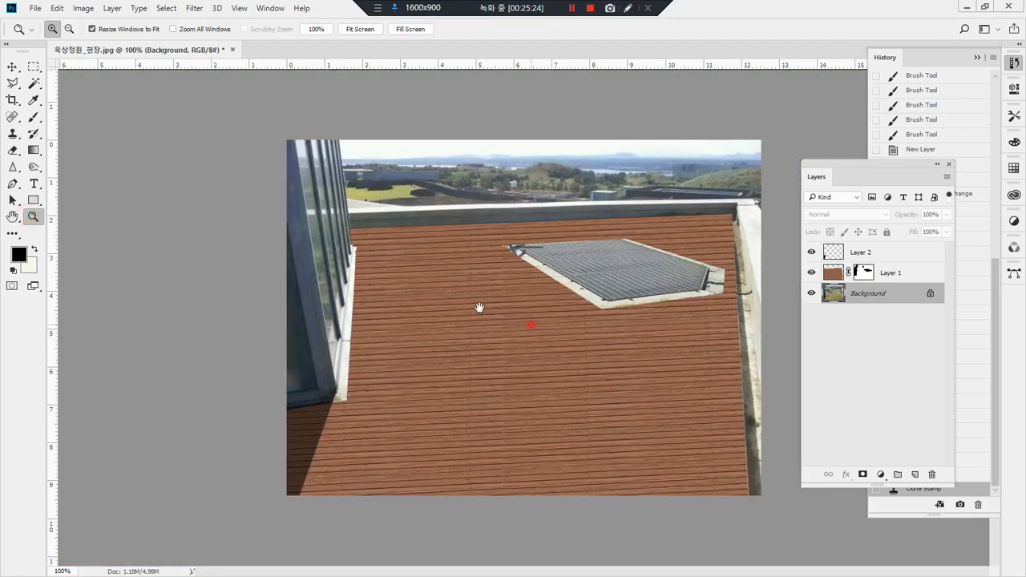
drag(479, 216, 591, 320)
drag(523, 270, 465, 303)
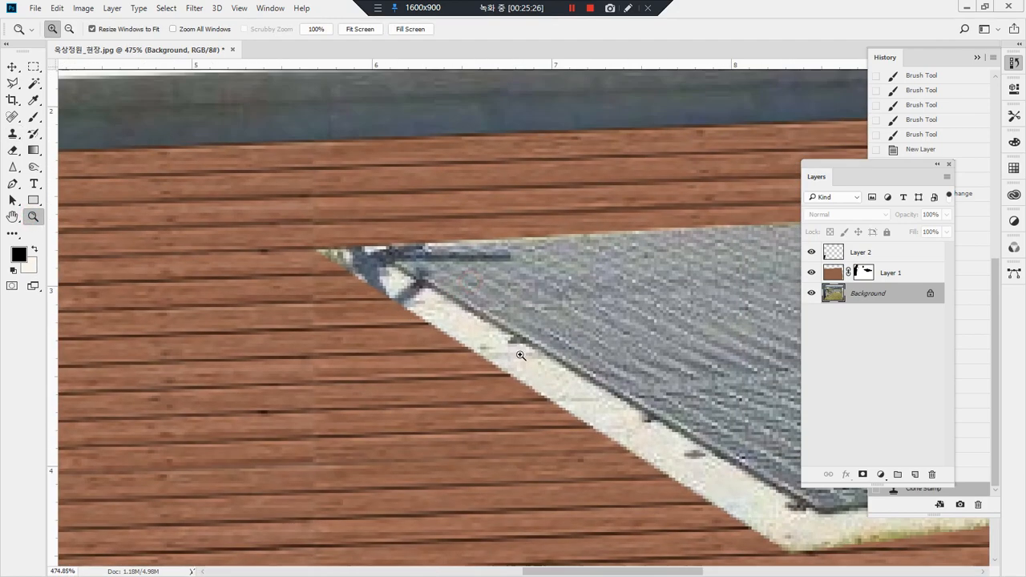
key(s)
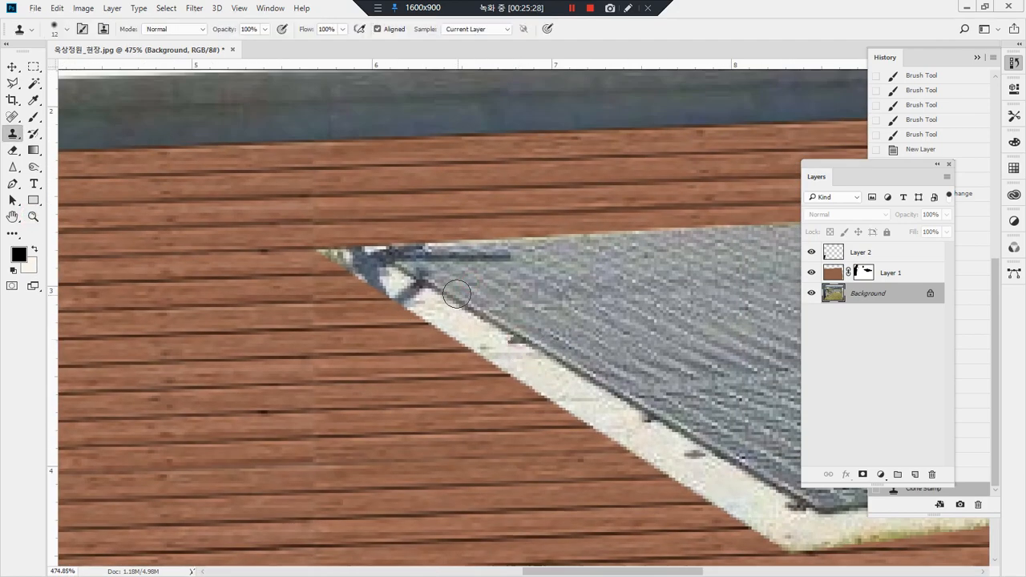
mouse_move(425, 280)
mouse_down()
mouse_move(406, 267)
mouse_move(415, 294)
mouse_move(405, 298)
mouse_move(357, 265)
mouse_move(366, 256)
mouse_up()
click(485, 250)
mouse_move(510, 253)
mouse_down()
mouse_move(403, 258)
mouse_move(442, 248)
mouse_up()
Step: Clone concrete over the dark pipe marks on the grating frame's blunt end and the hook-shaped mark on the curb beside the deck
mouse_move(597, 285)
mouse_down()
mouse_move(375, 249)
mouse_move(341, 263)
mouse_move(428, 276)
mouse_up()
drag(560, 288, 394, 273)
drag(520, 281, 357, 273)
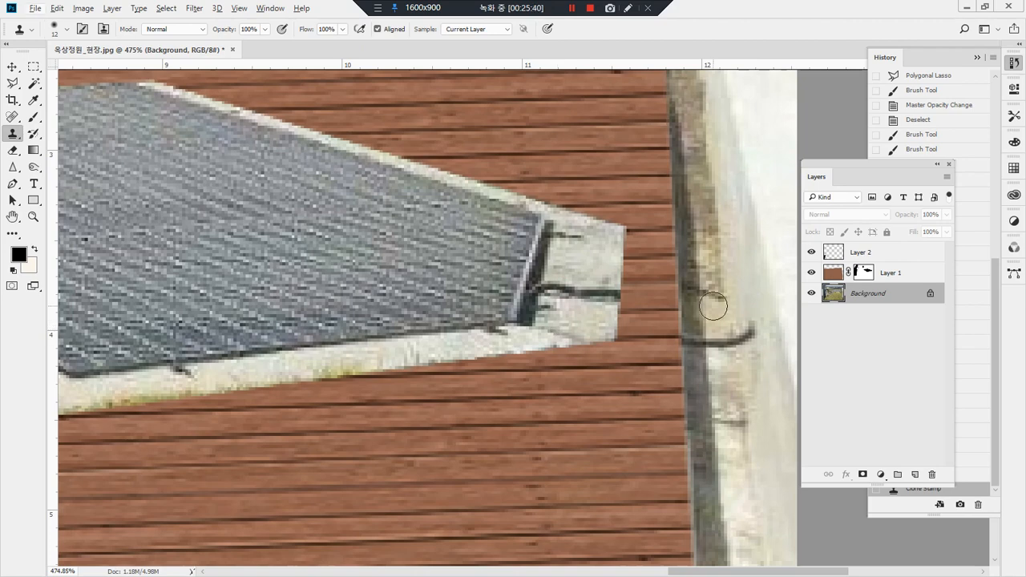
drag(546, 259, 493, 259)
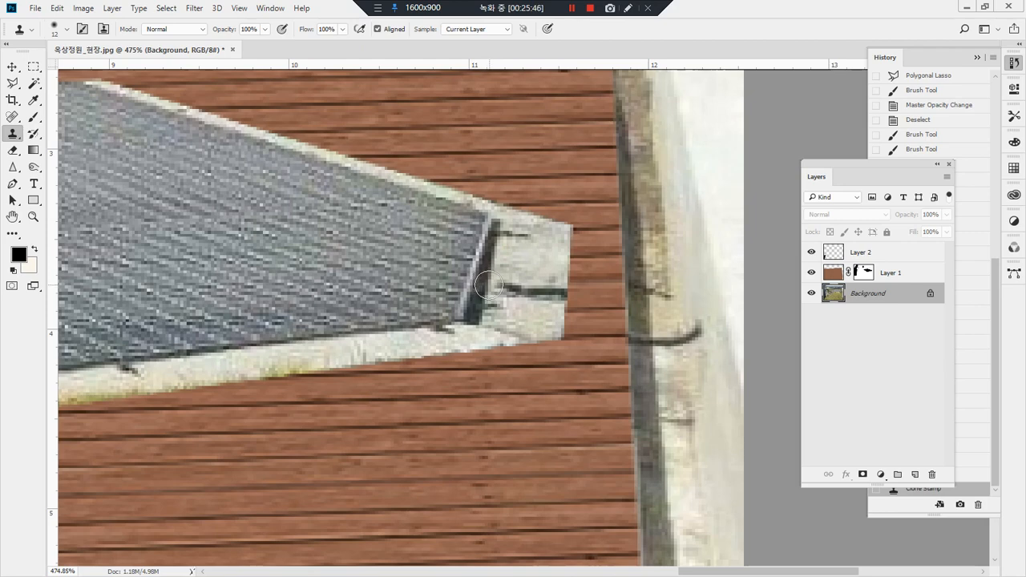
mouse_move(492, 285)
mouse_down()
mouse_move(575, 285)
mouse_move(547, 290)
mouse_up()
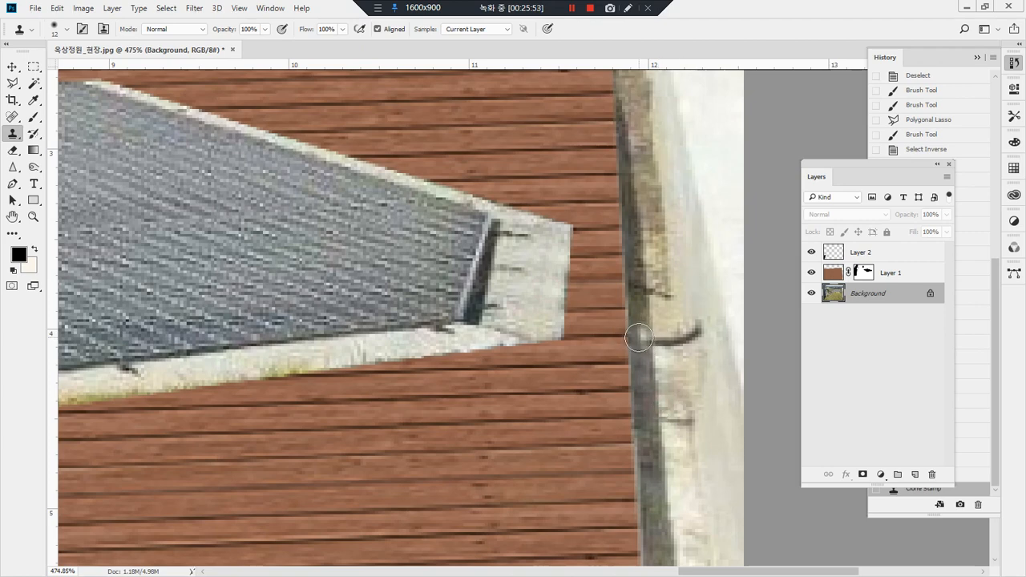
mouse_move(643, 342)
mouse_down()
mouse_move(693, 326)
mouse_move(692, 363)
mouse_up()
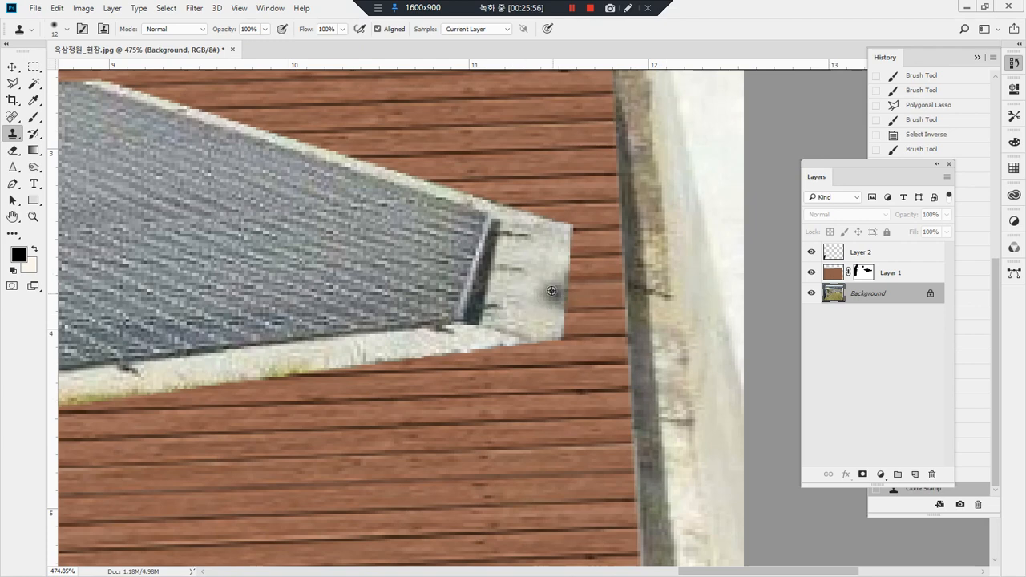
click(519, 271)
click(509, 271)
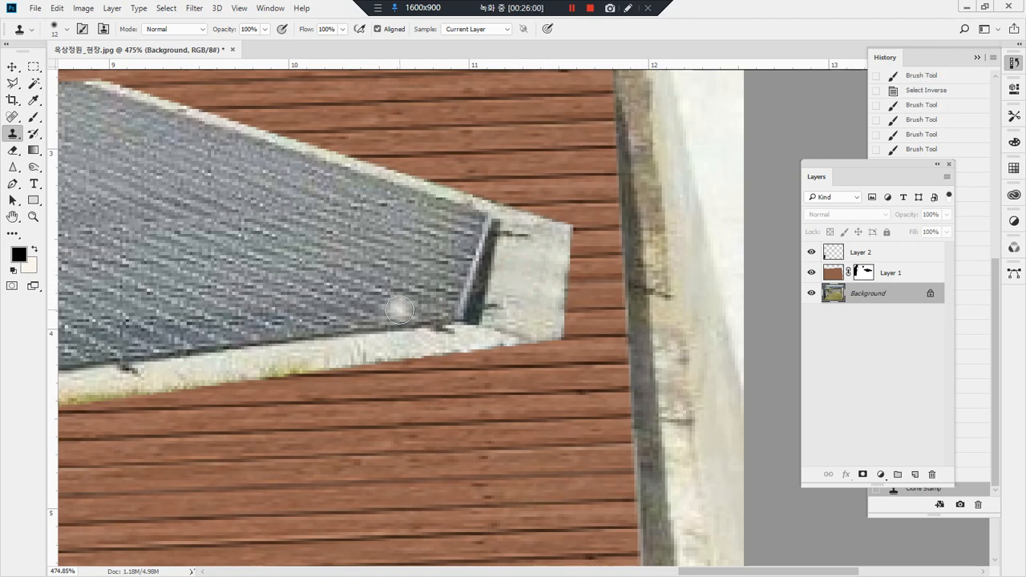
double_click(33, 216)
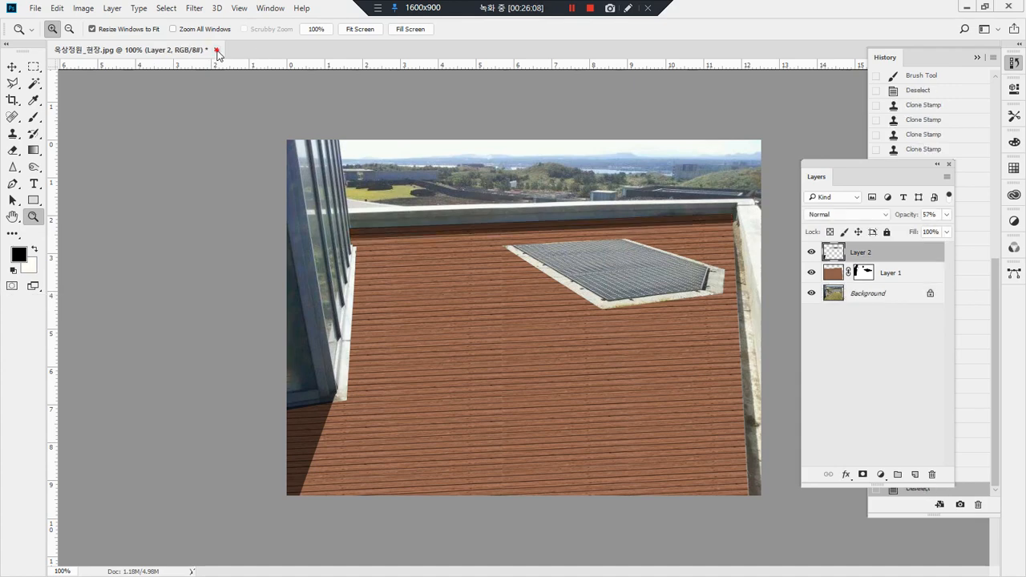
Step: Close the rooftop garden image without saving, and open 간판1.png from the 05. 사인물 바꾸기 folder in File Explorer
click(217, 51)
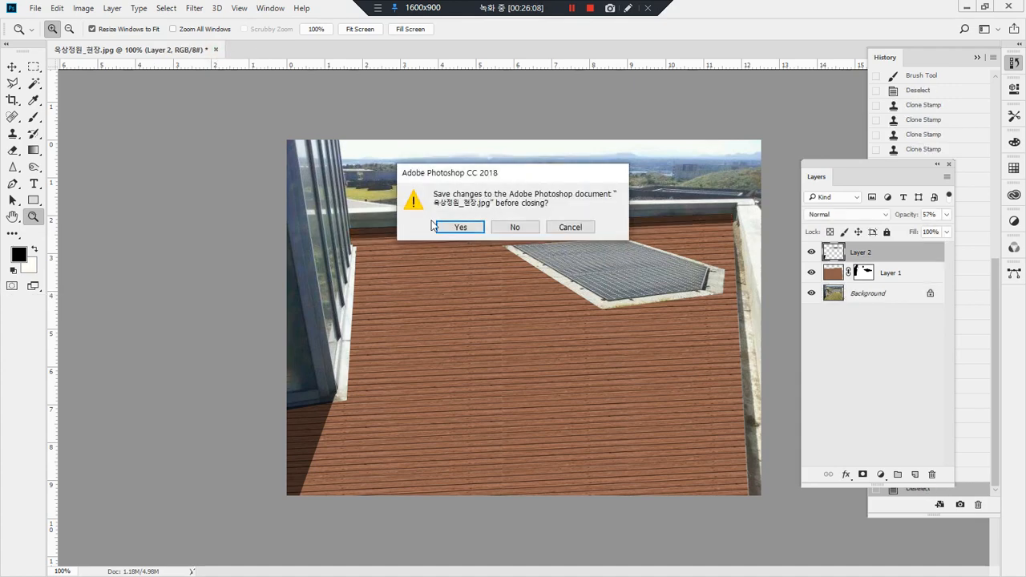
click(515, 229)
key(alt+Tab)
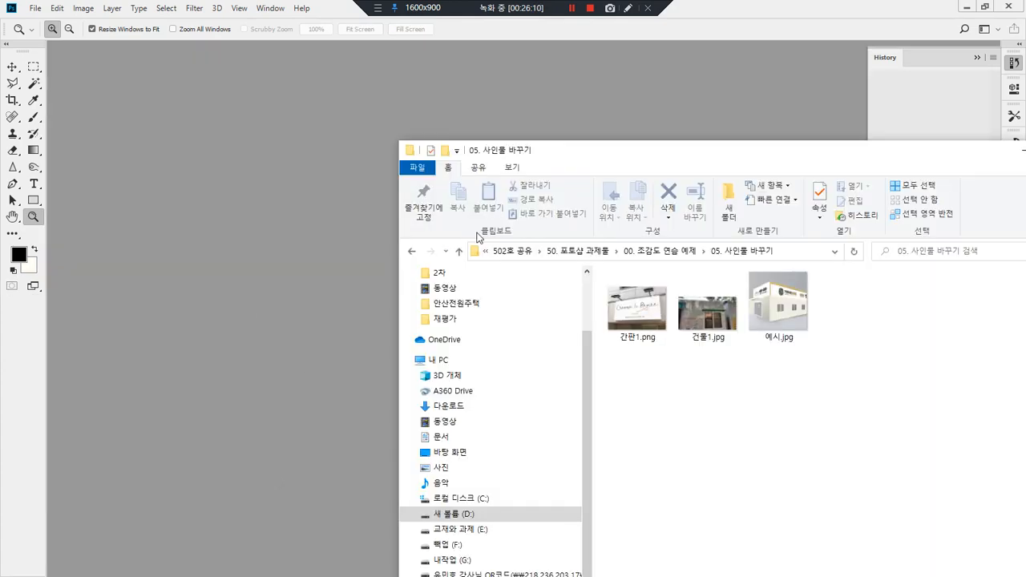
drag(637, 312, 289, 549)
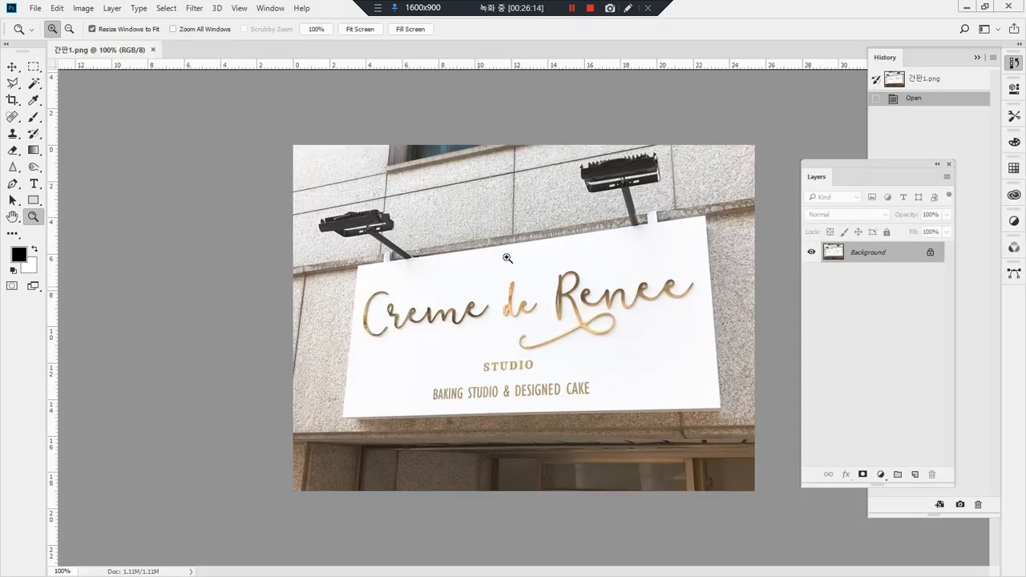
Step: Open 건물1.jpg and 예시.jpg from the same folder in Photoshop, undoing the accidental move of 간판1.png
key(alt+Tab)
drag(709, 313, 742, 14)
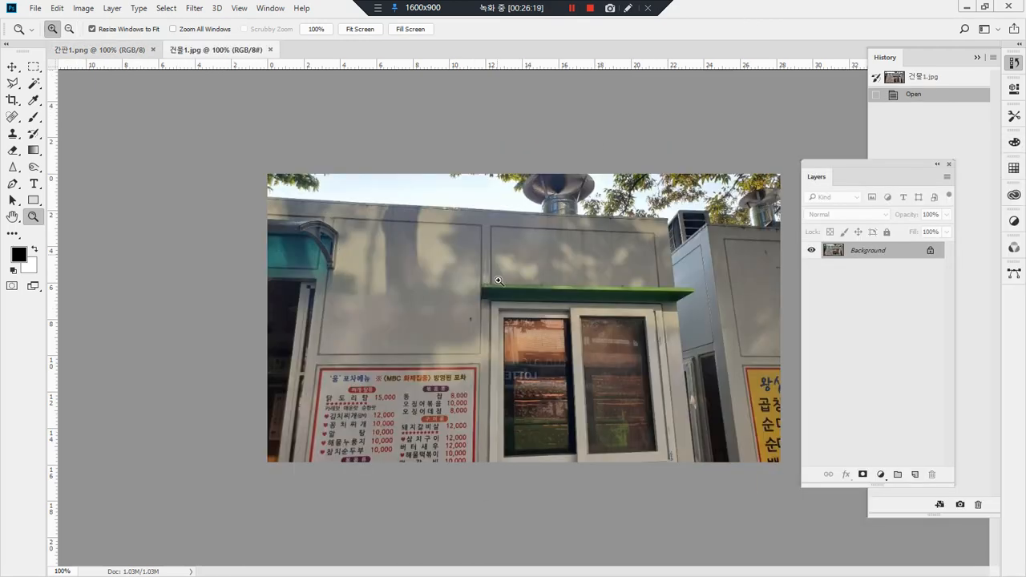
key(alt+Tab)
drag(638, 309, 560, 309)
click(790, 317)
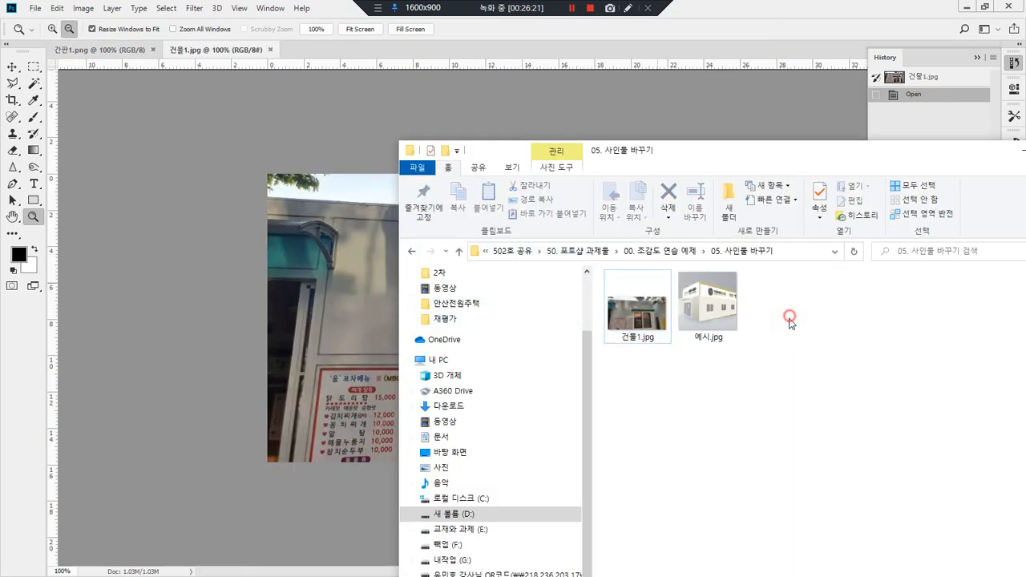
key(ctrl+z)
drag(806, 335, 773, 27)
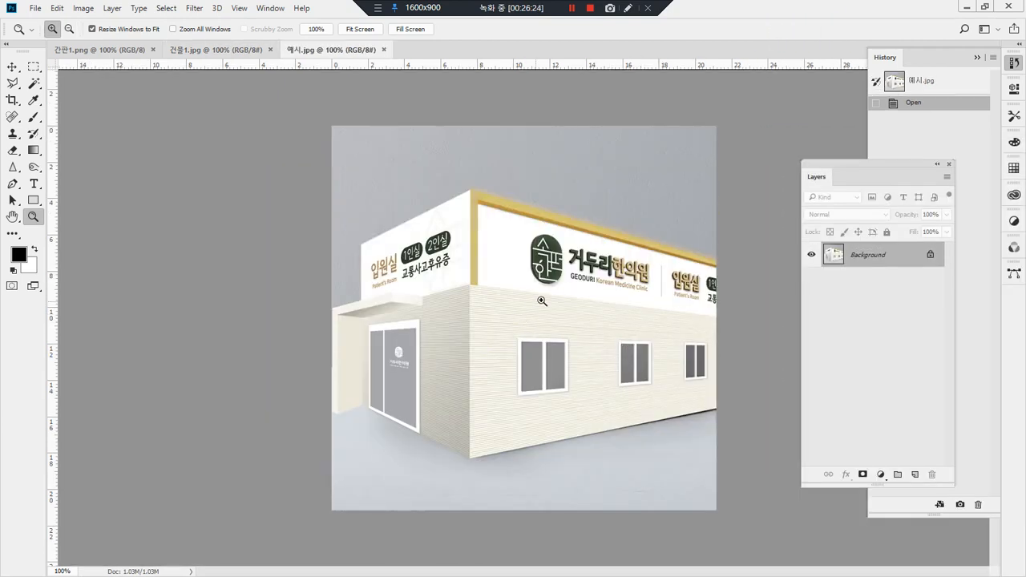
Step: Examine the signage in 예시.jpg, the sign board in 간판1.png, and the wall panel and menu boards in 건물1.jpg
mouse_move(600, 328)
mouse_down()
mouse_move(493, 280)
mouse_move(652, 330)
mouse_up()
mouse_move(440, 321)
mouse_down()
mouse_move(472, 236)
mouse_move(452, 315)
mouse_up()
drag(688, 314, 716, 269)
key(Escape)
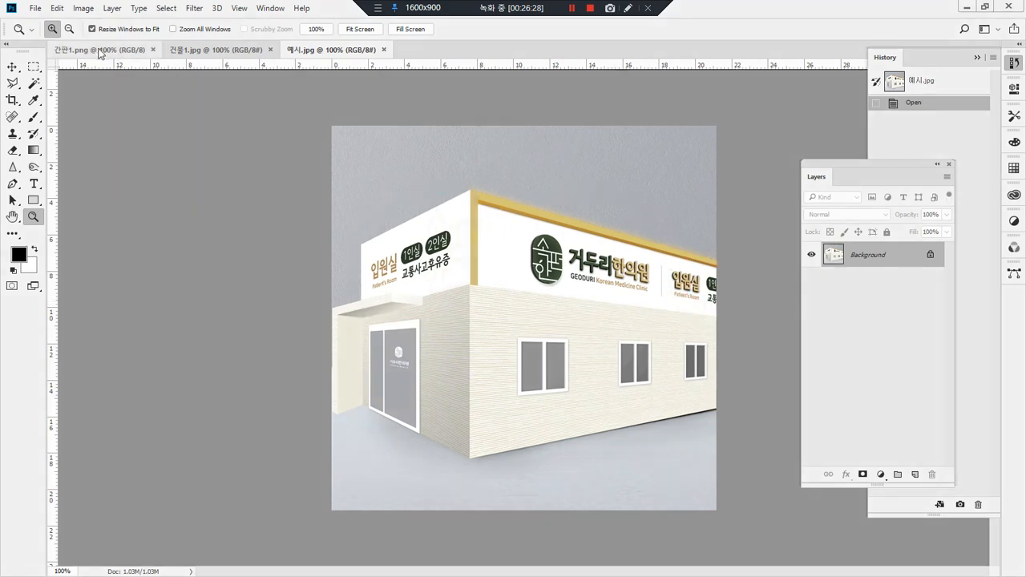
click(96, 50)
mouse_move(716, 408)
mouse_down()
mouse_move(510, 411)
mouse_move(413, 241)
mouse_move(663, 351)
mouse_up()
key(Escape)
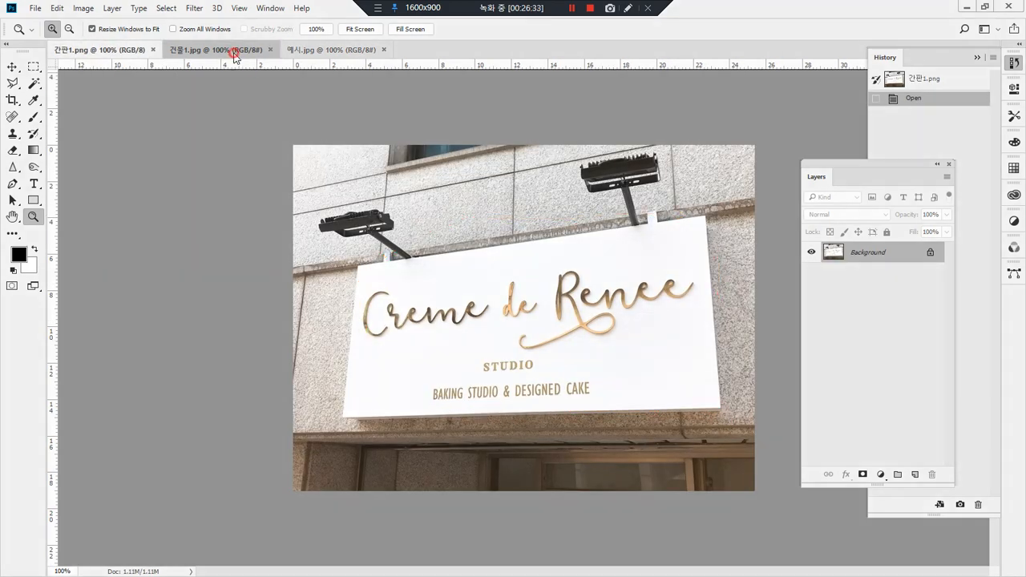
click(228, 48)
mouse_move(637, 286)
mouse_down()
mouse_move(481, 261)
mouse_move(641, 213)
mouse_move(642, 301)
mouse_move(621, 312)
mouse_up()
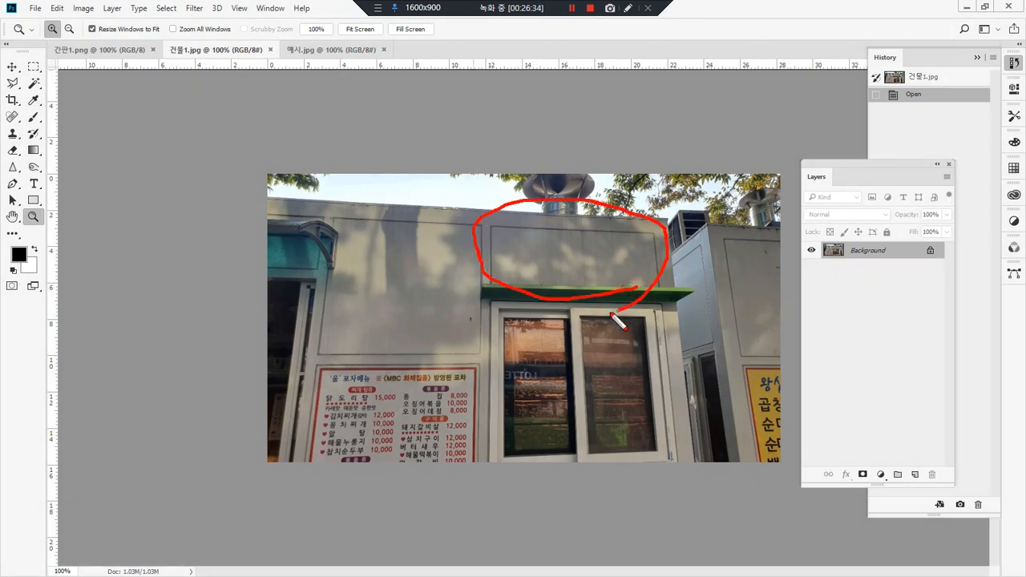
key(Escape)
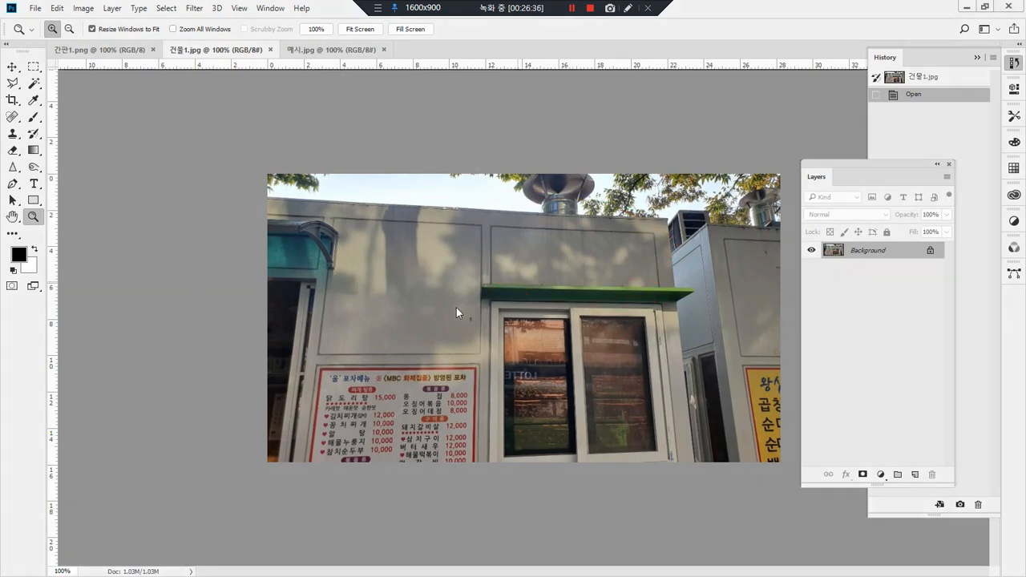
mouse_move(458, 362)
mouse_down()
mouse_move(315, 372)
mouse_move(288, 479)
mouse_move(463, 482)
mouse_move(483, 400)
mouse_move(443, 355)
mouse_up()
mouse_move(776, 362)
mouse_down()
mouse_move(782, 477)
mouse_move(790, 369)
mouse_up()
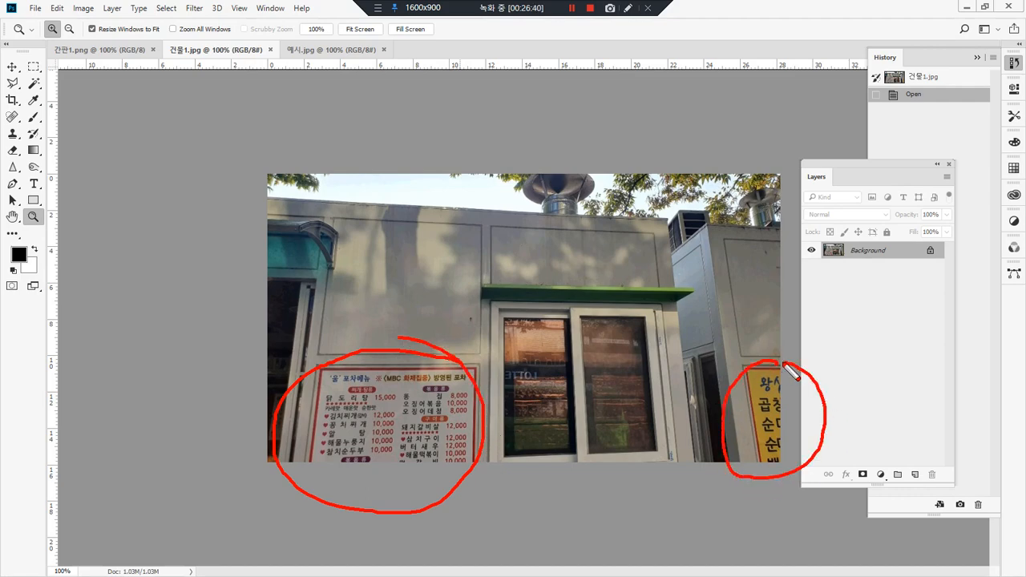
key(Escape)
Step: Select the white sign board's face in 간판1.png corner by corner with the Polygonal Lasso
click(106, 50)
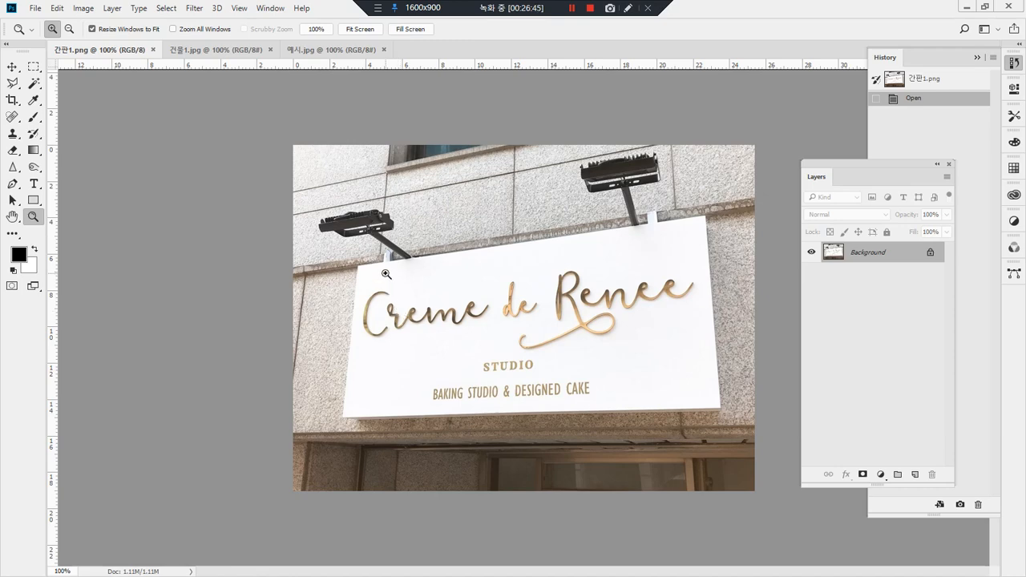
key(l)
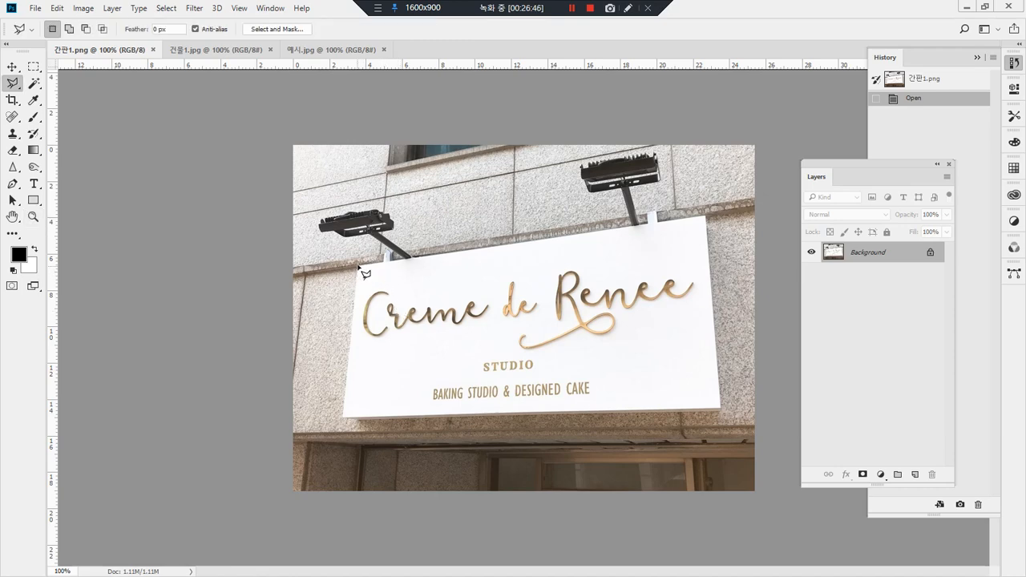
click(346, 417)
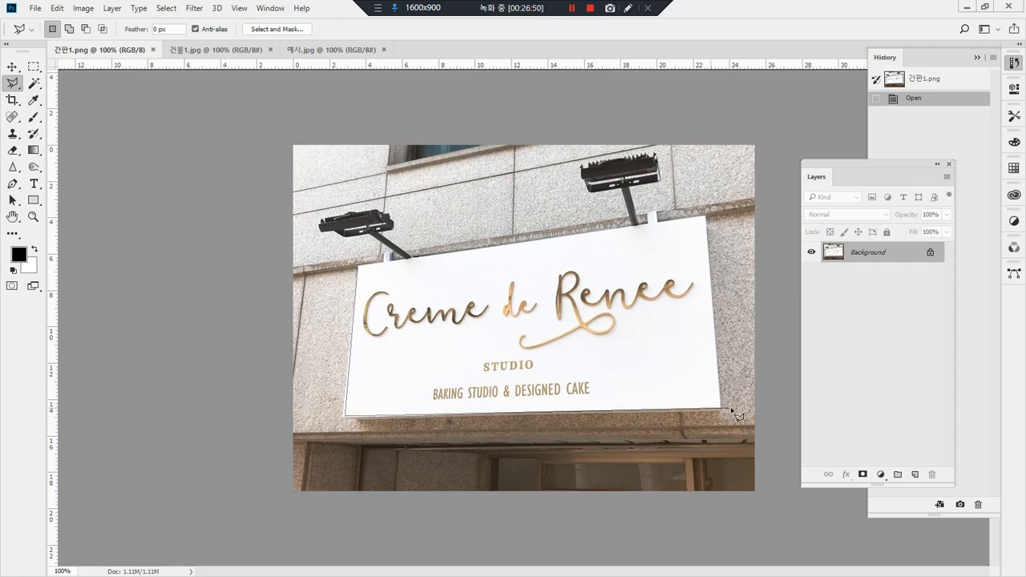
click(721, 409)
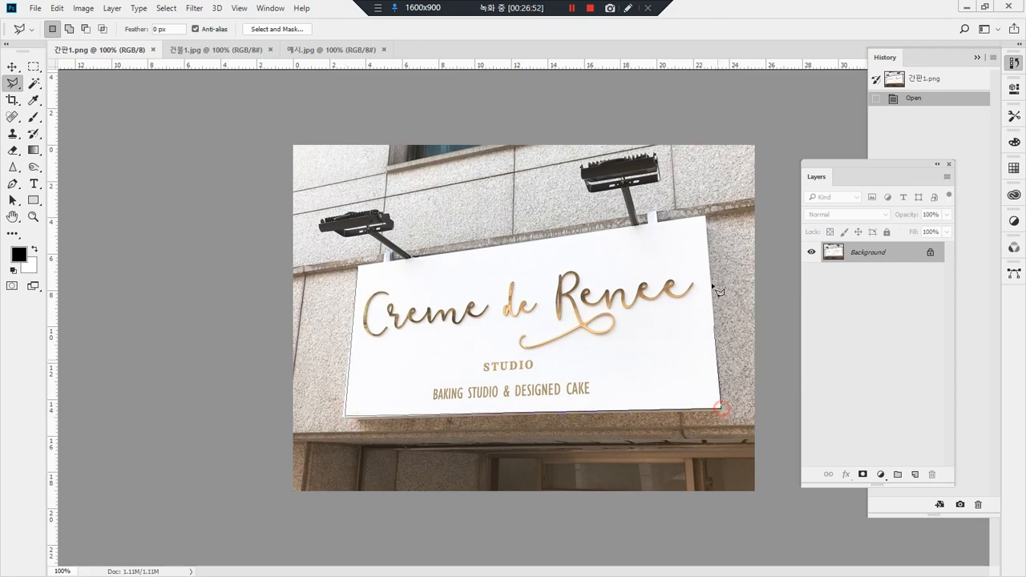
click(707, 216)
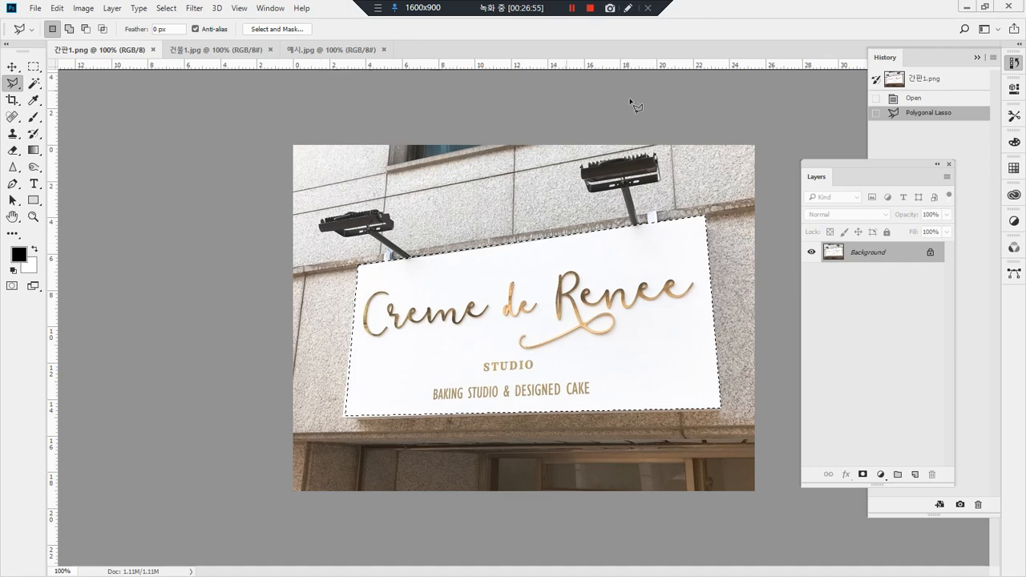
Step: Copy the selected sign board into 건물1.jpg and move it over the shopfront
click(197, 51)
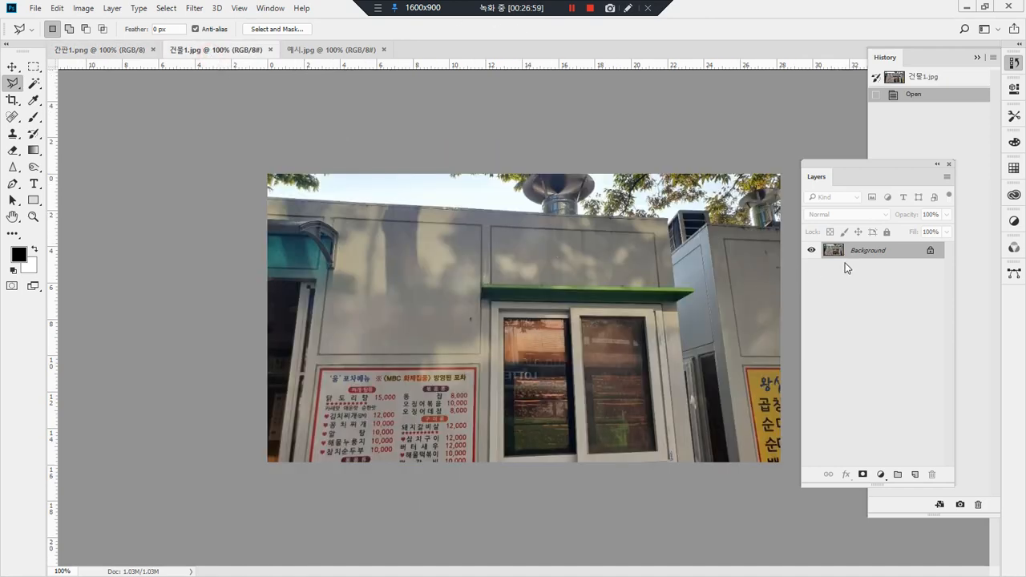
key(ctrl+v)
key(v)
drag(592, 332, 547, 352)
Step: Distort the pasted sign's corners to roughly fit the wall panel above the green awning
key(ctrl+t)
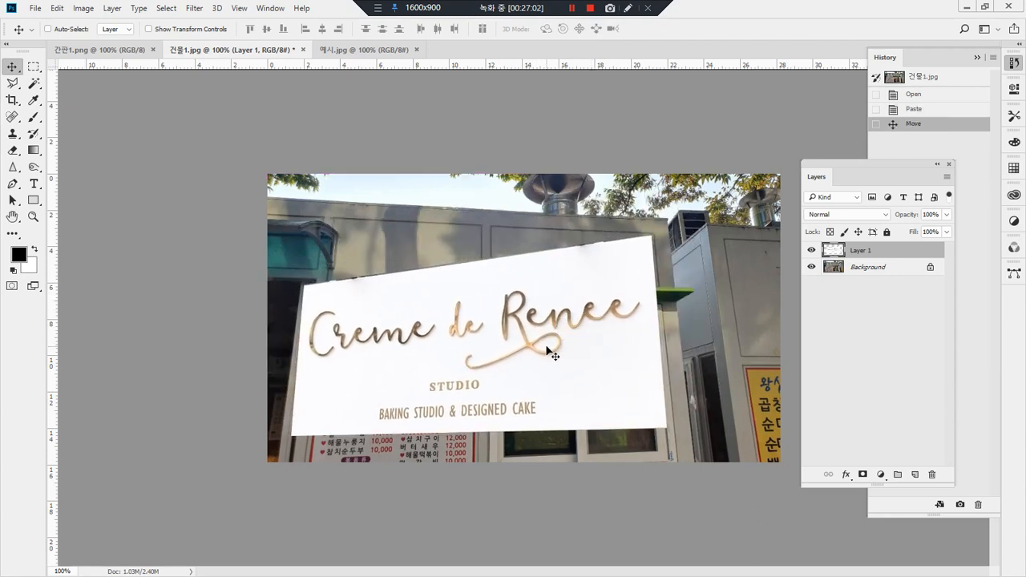
right_click(550, 303)
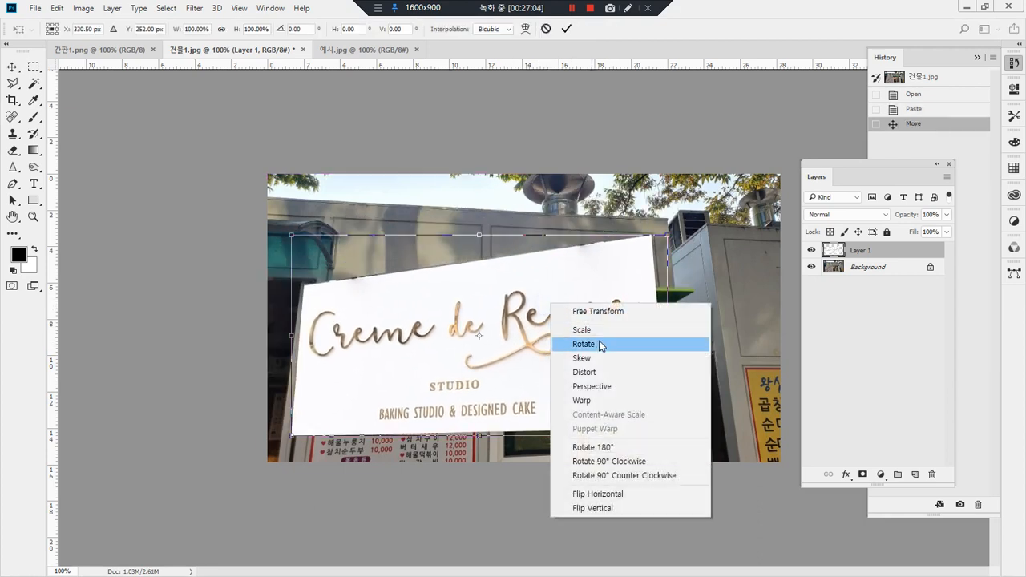
click(617, 379)
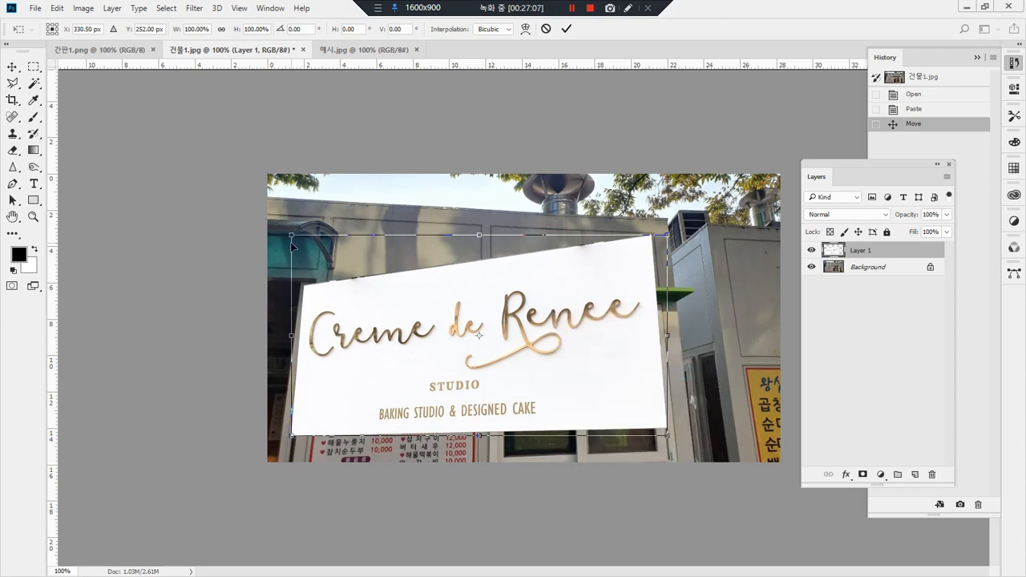
drag(293, 238, 514, 195)
drag(295, 439, 493, 283)
drag(666, 434, 659, 287)
drag(669, 241, 656, 234)
Step: Refine the sign's distorted corners so its edges follow the wall panel above the awning, and apply the transformation
key(ctrl+plus)
key(ctrl+plus)
key(ctrl+plus)
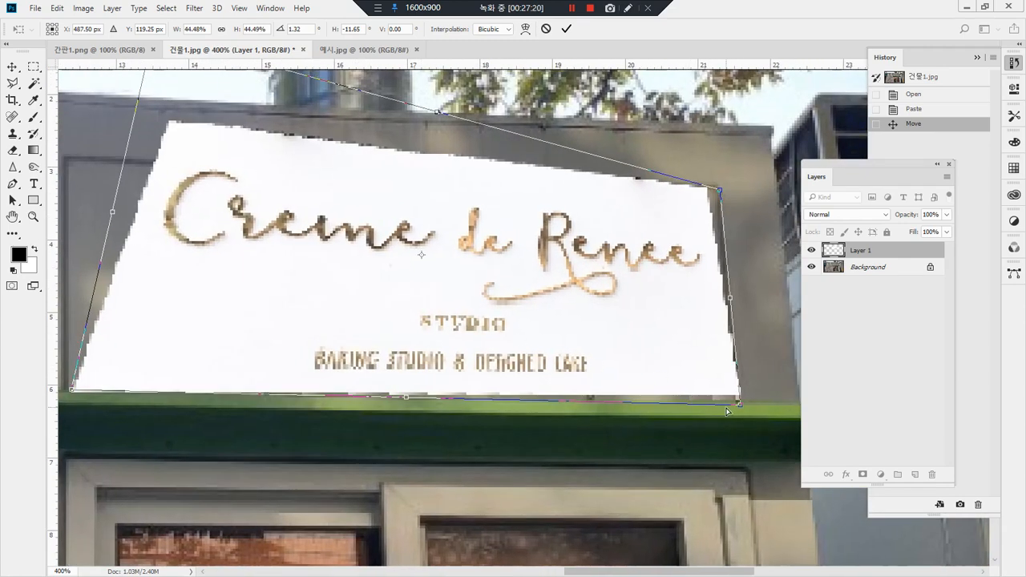
mouse_move(740, 407)
mouse_down()
mouse_move(678, 378)
mouse_move(738, 413)
mouse_up()
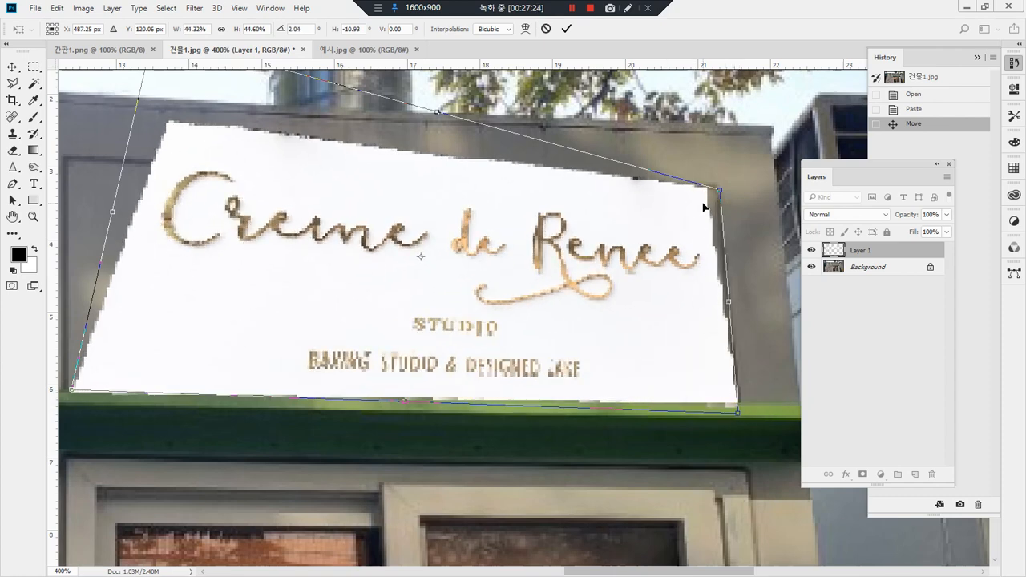
drag(721, 193, 729, 189)
drag(366, 187, 448, 260)
drag(239, 110, 105, 145)
drag(156, 465, 148, 464)
drag(467, 378, 239, 332)
drag(585, 215, 595, 211)
drag(440, 247, 687, 255)
drag(786, 425, 701, 422)
drag(759, 449, 757, 448)
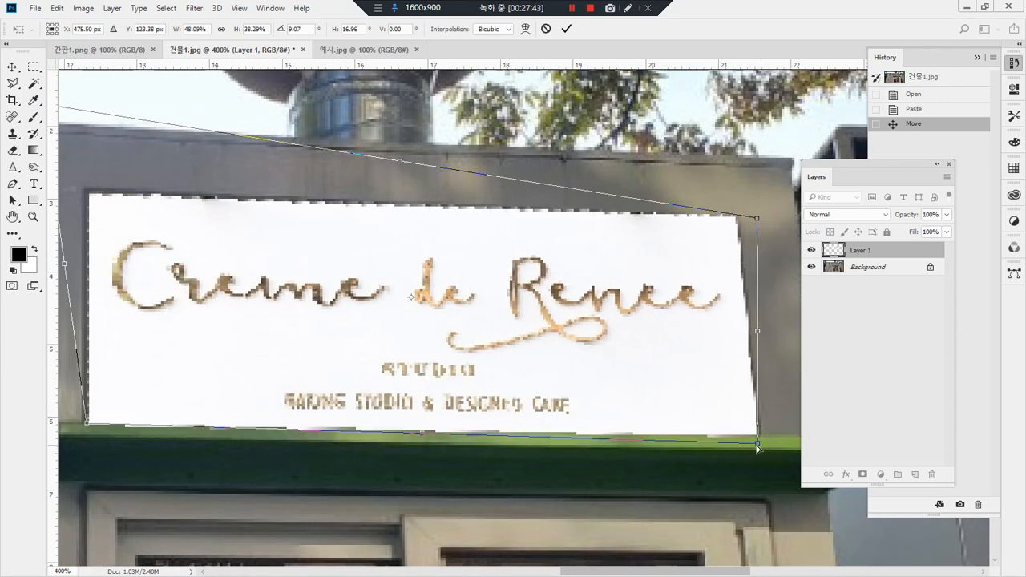
key(Return)
double_click(34, 217)
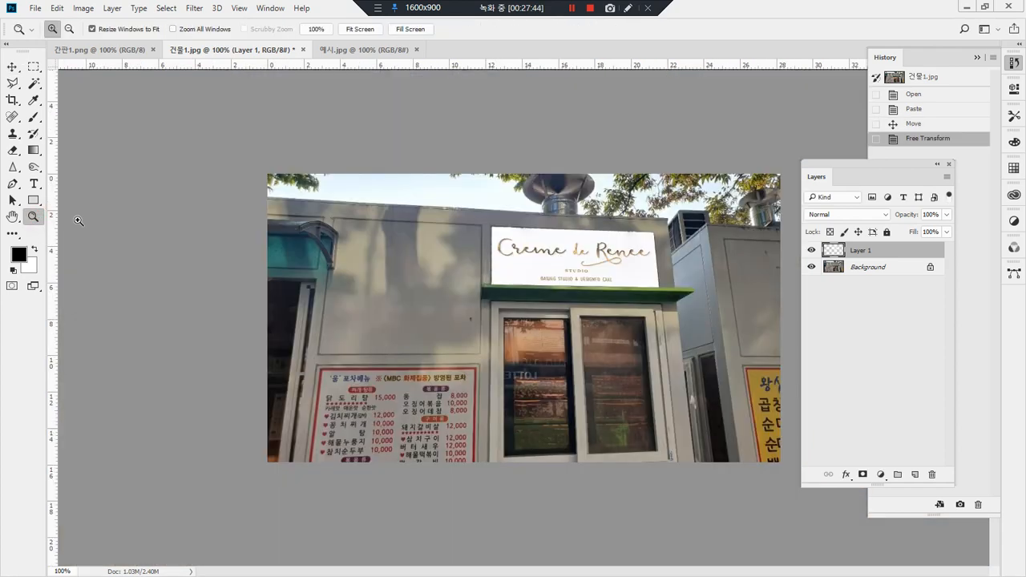
mouse_move(614, 335)
mouse_down()
mouse_move(470, 231)
mouse_move(687, 325)
mouse_move(576, 345)
mouse_up()
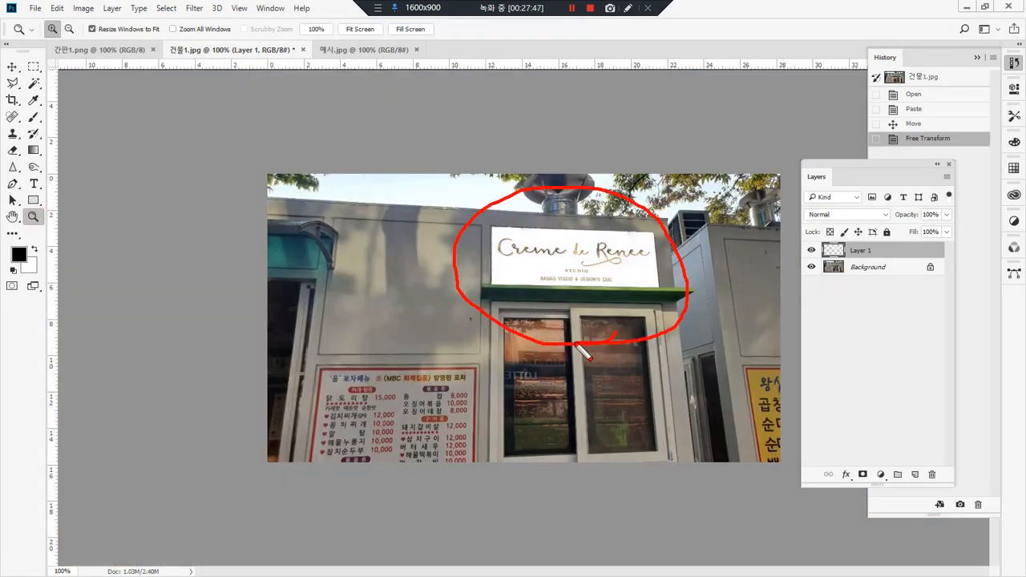
mouse_move(431, 425)
mouse_down()
mouse_move(401, 461)
mouse_move(301, 423)
mouse_move(511, 376)
mouse_move(401, 513)
mouse_up()
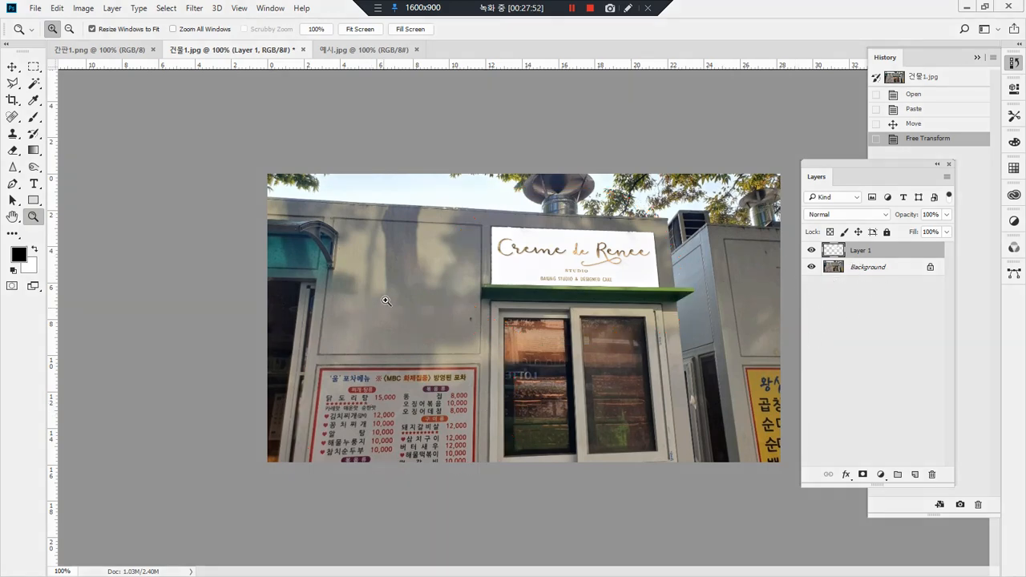
Step: Add a new layer and outline the white menu board beside the door with the Polygonal Lasso
drag(289, 356, 497, 470)
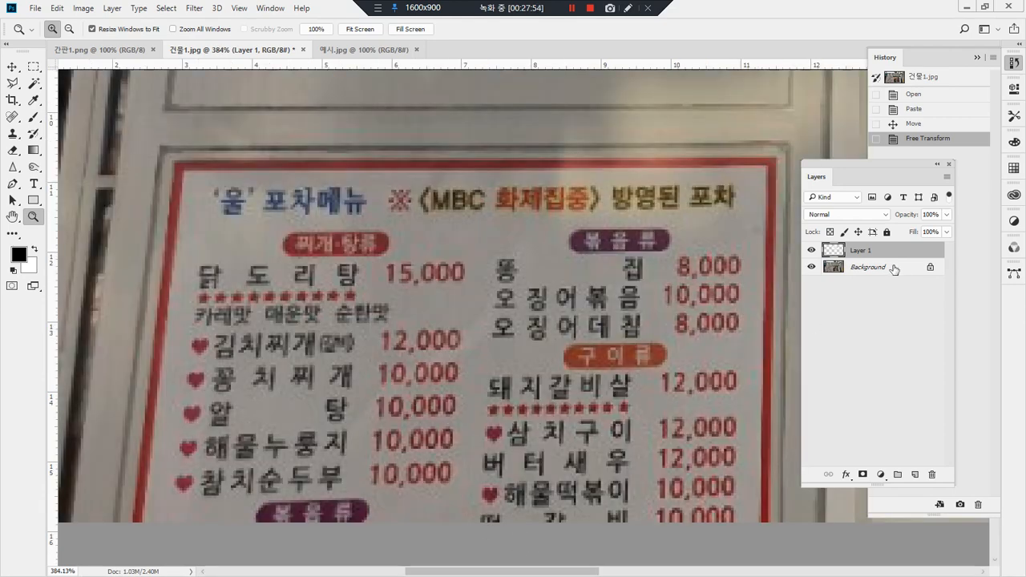
click(914, 475)
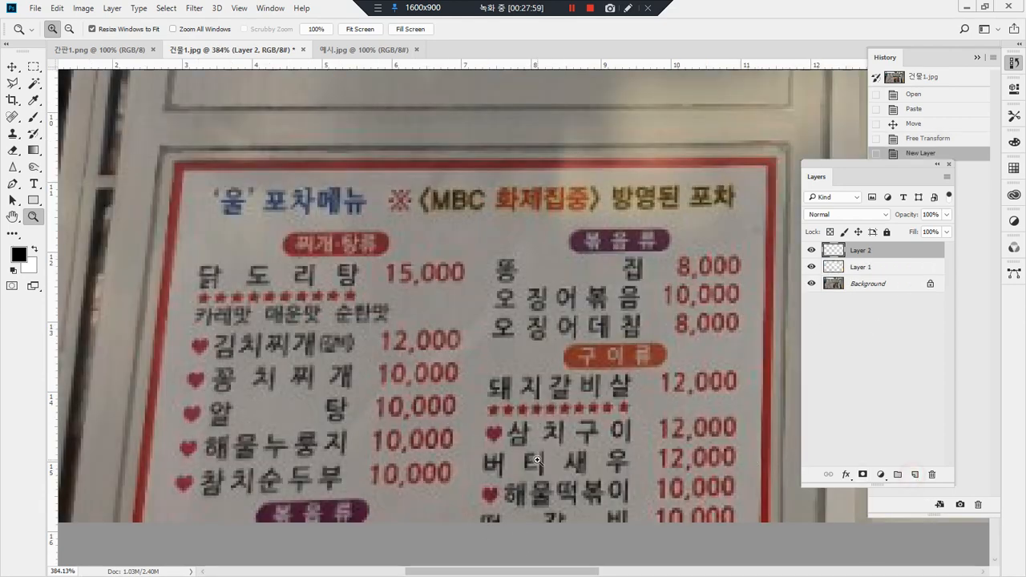
key(l)
click(166, 155)
click(120, 537)
click(779, 526)
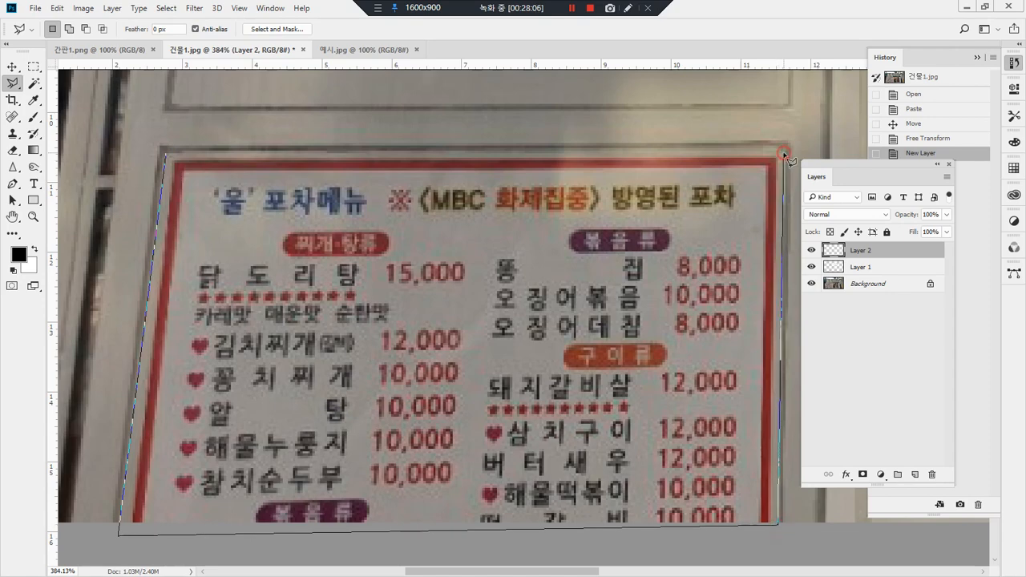
click(783, 154)
click(33, 216)
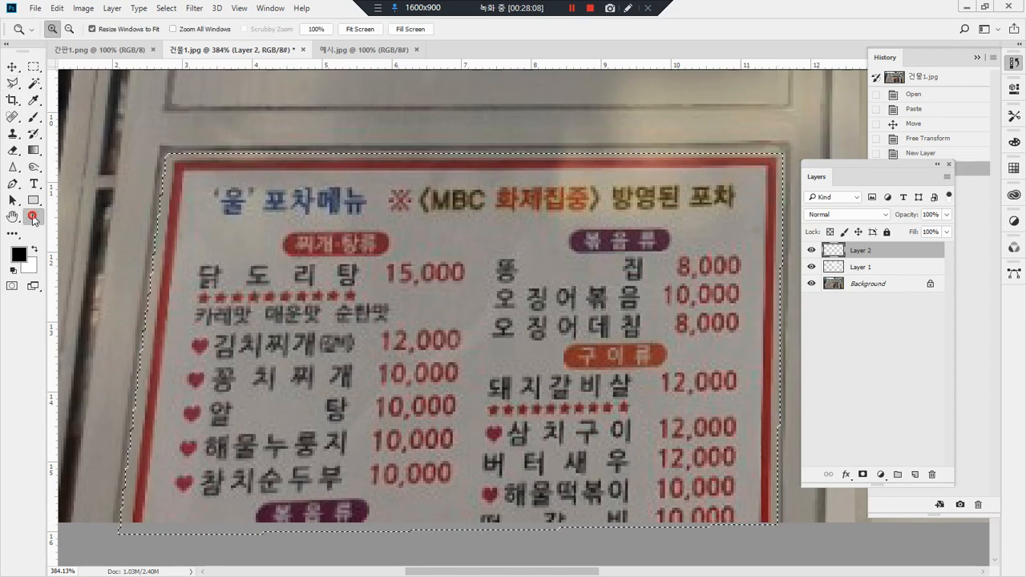
double_click(33, 217)
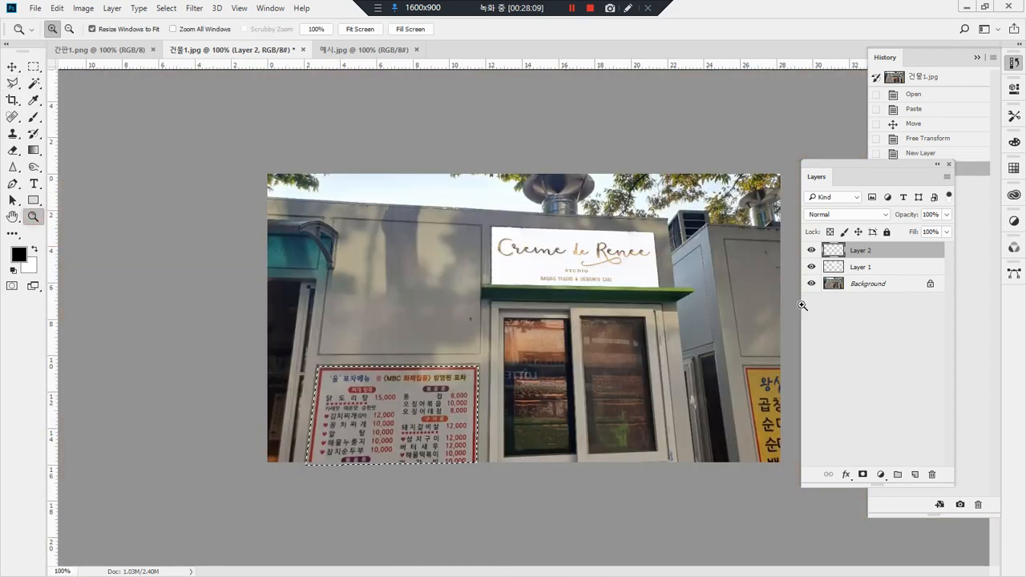
Step: Cover the menu board by filling the selection on Layer 2 with a grey-beige sampled from the surrounding wall, and deselect it
key(i)
click(411, 333)
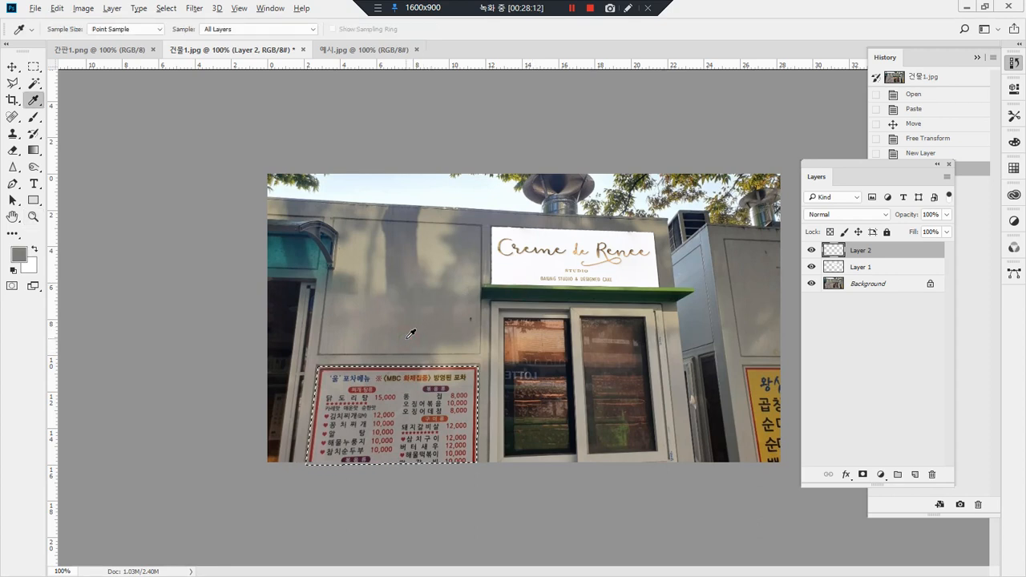
key(alt+Delete)
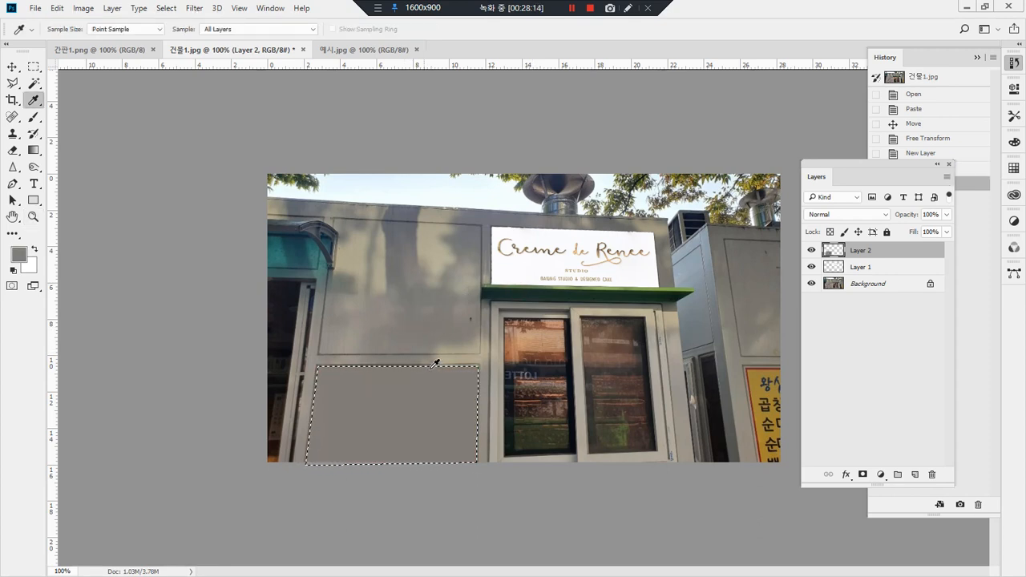
click(428, 360)
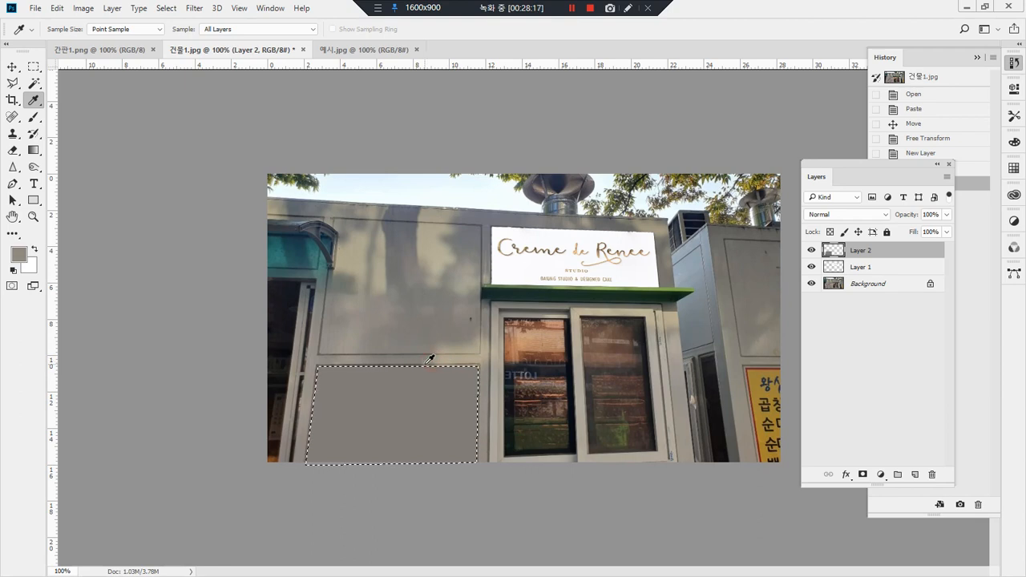
key(alt+Delete)
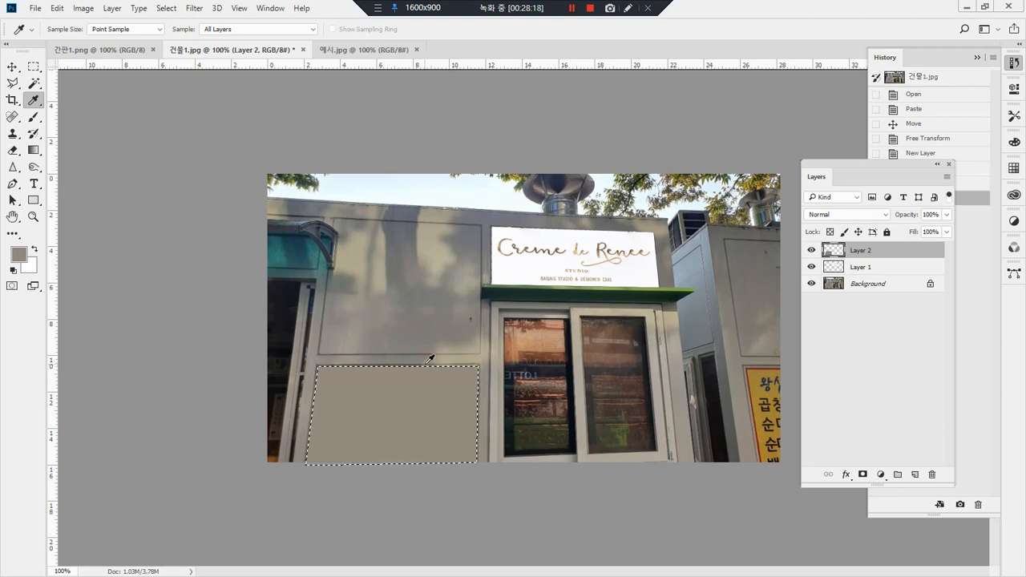
click(348, 361)
key(alt+Delete)
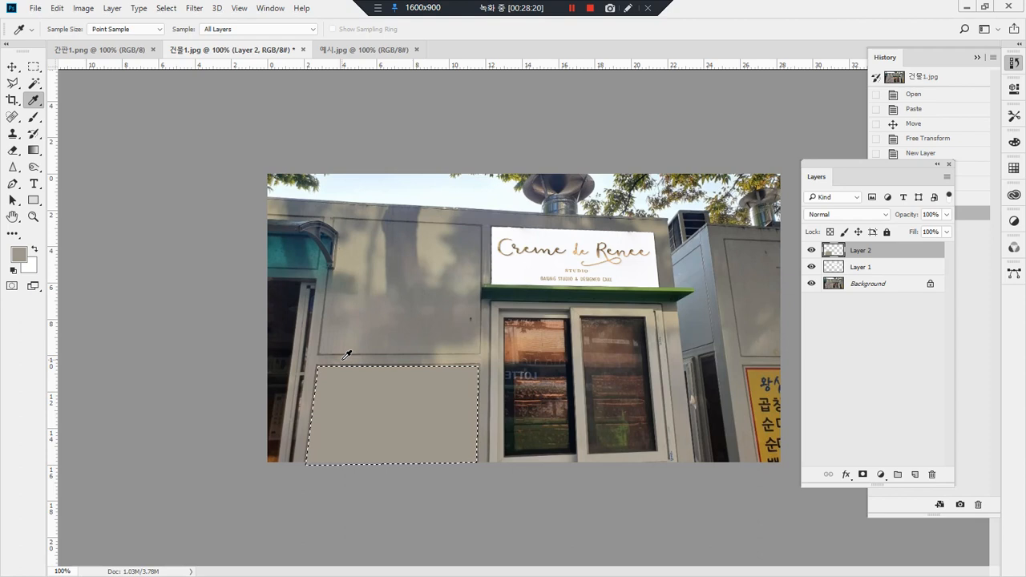
key(ctrl+d)
mouse_move(323, 505)
mouse_down()
mouse_move(296, 502)
mouse_move(510, 370)
mouse_move(353, 488)
mouse_up()
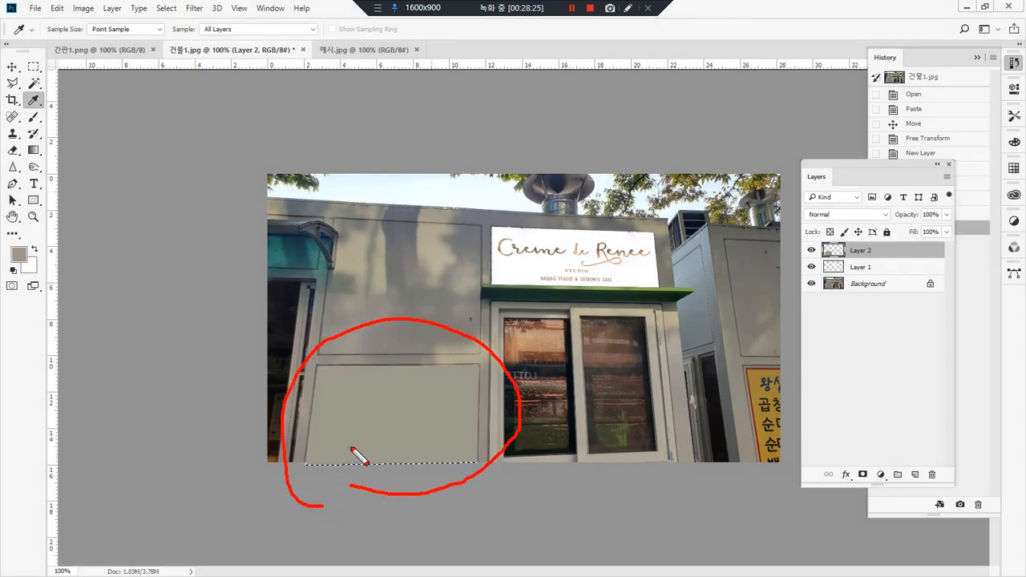
key(Escape)
mouse_move(671, 434)
mouse_down()
mouse_move(558, 204)
mouse_move(359, 222)
mouse_move(356, 457)
mouse_move(558, 502)
mouse_move(697, 353)
mouse_move(691, 305)
mouse_up()
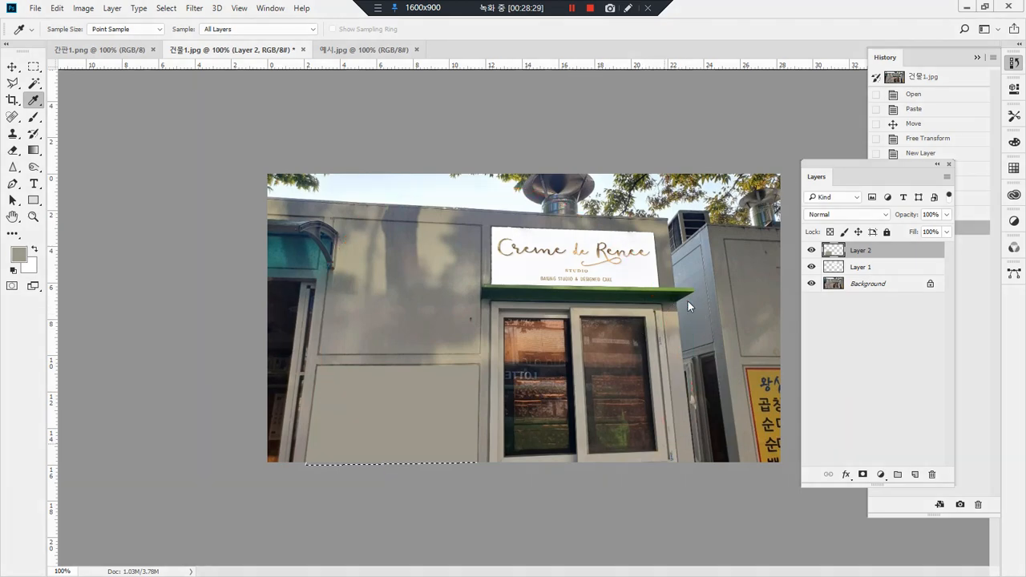
click(571, 8)
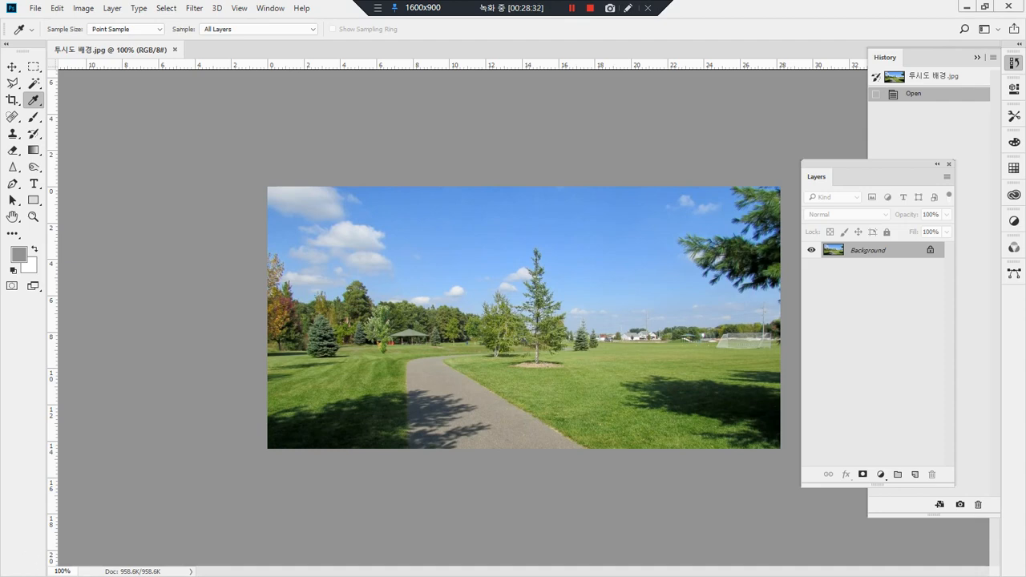
key(alt+Tab)
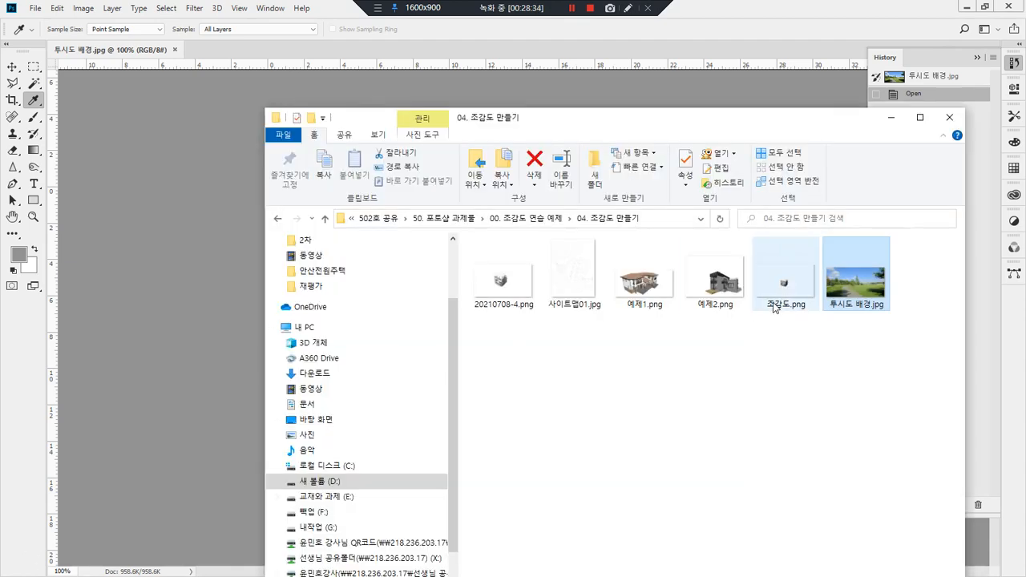
click(706, 311)
drag(709, 287, 754, 22)
drag(618, 76, 133, 286)
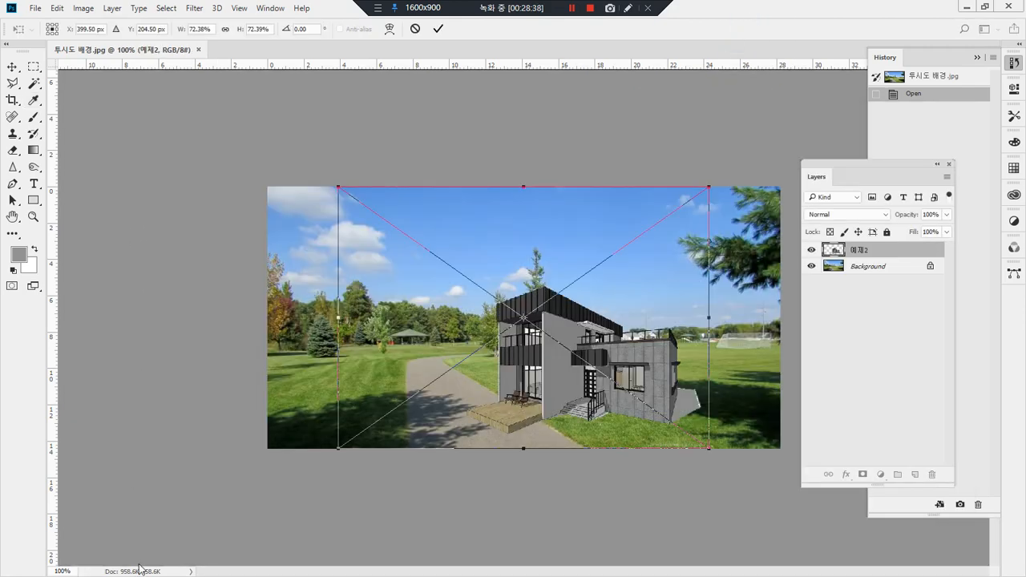
drag(612, 400, 668, 382)
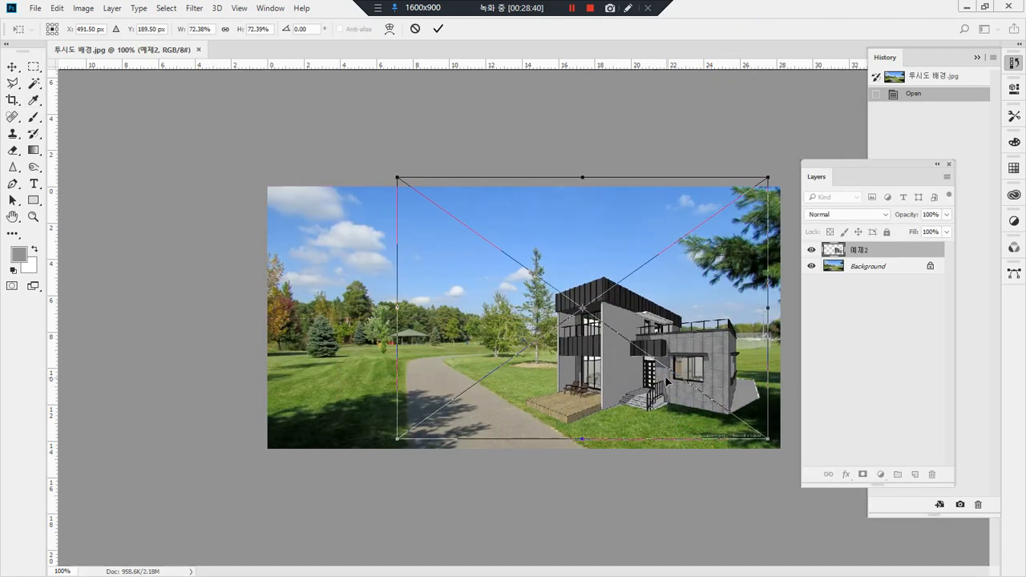
key(Escape)
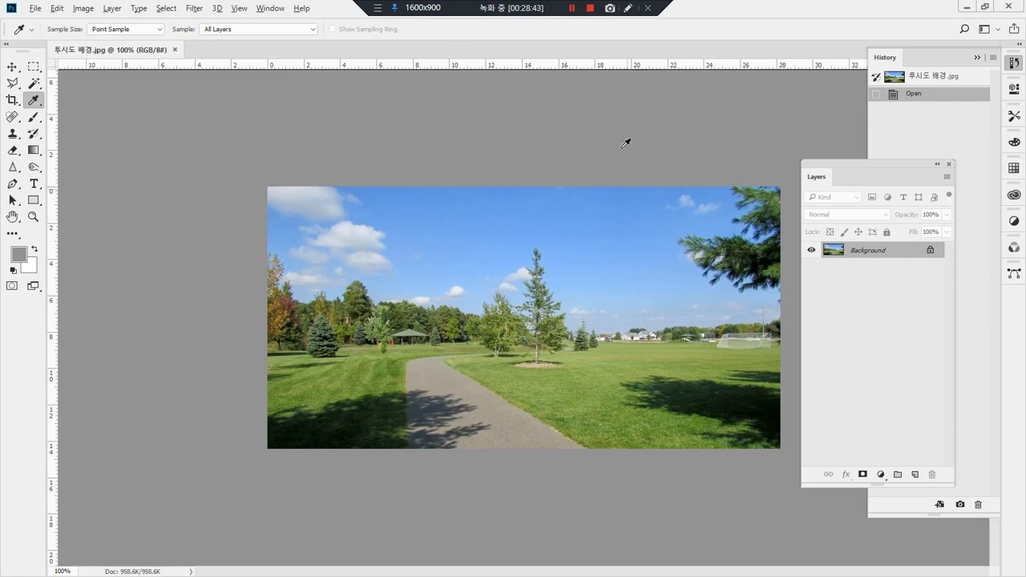
Step: Open the house render 예제2.png as a separate document, and close it again
key(alt+Tab)
drag(710, 120, 659, 282)
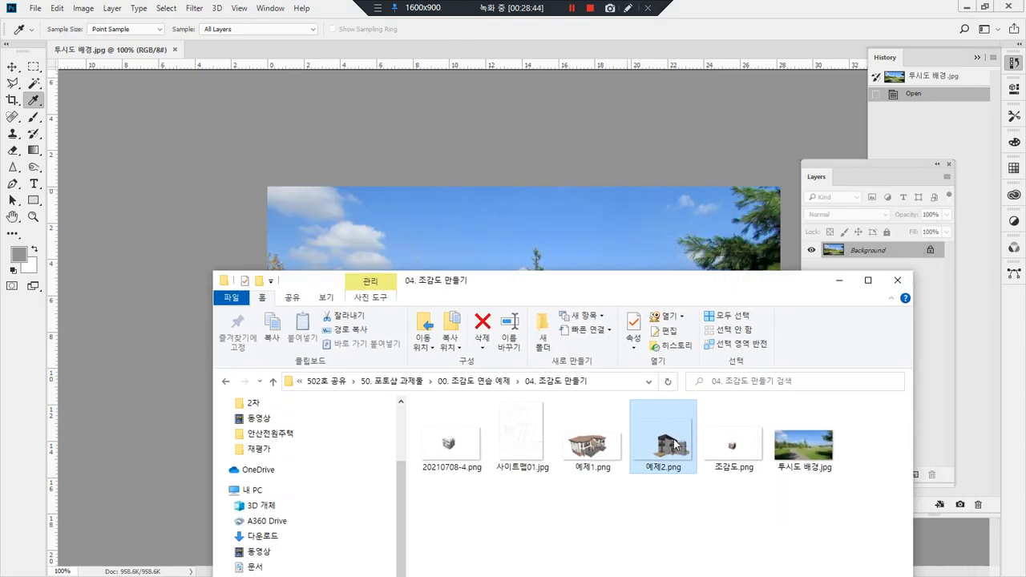
mouse_move(672, 455)
mouse_down()
mouse_move(676, 366)
mouse_move(733, 56)
mouse_move(758, 36)
mouse_move(709, 54)
mouse_move(657, 95)
mouse_move(332, 81)
mouse_move(305, 67)
mouse_move(318, 50)
mouse_up()
mouse_move(710, 52)
mouse_down()
mouse_move(617, 108)
mouse_move(237, 104)
mouse_move(185, 45)
mouse_up()
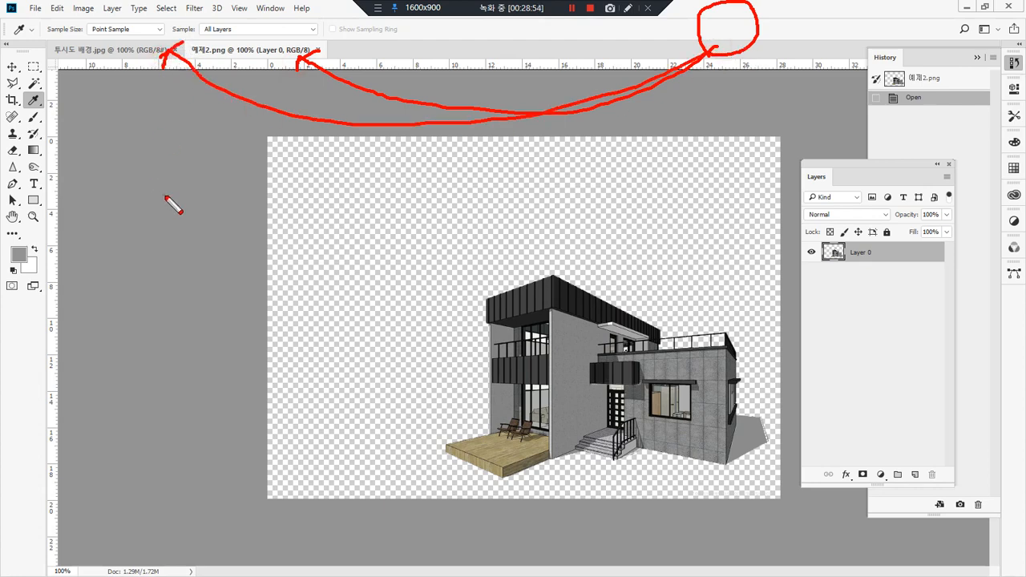
key(Escape)
click(318, 49)
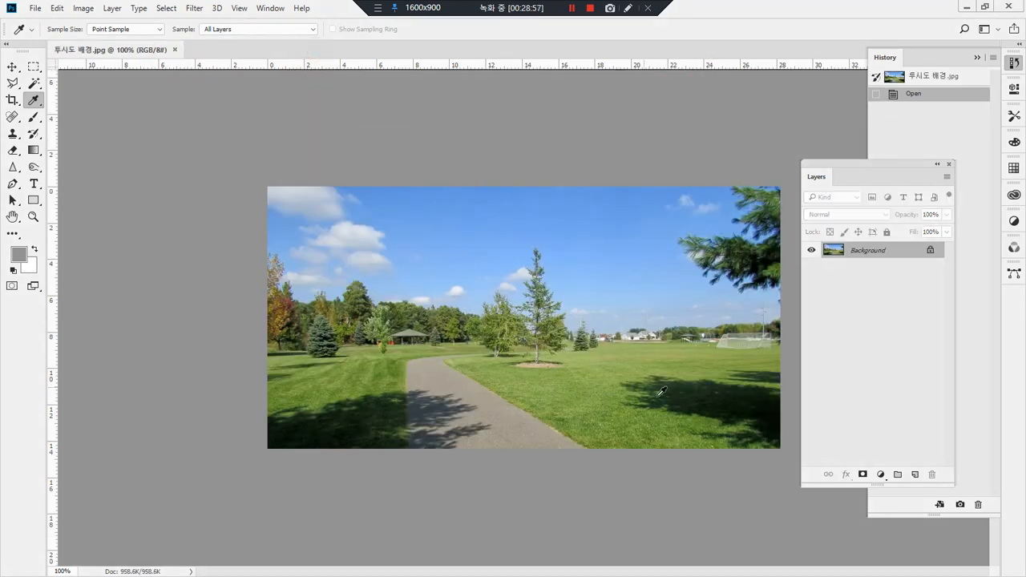
Step: Place the house render 예제2.png into the park photo, on the grass to the right of the path, and commit the placement
key(alt+Tab)
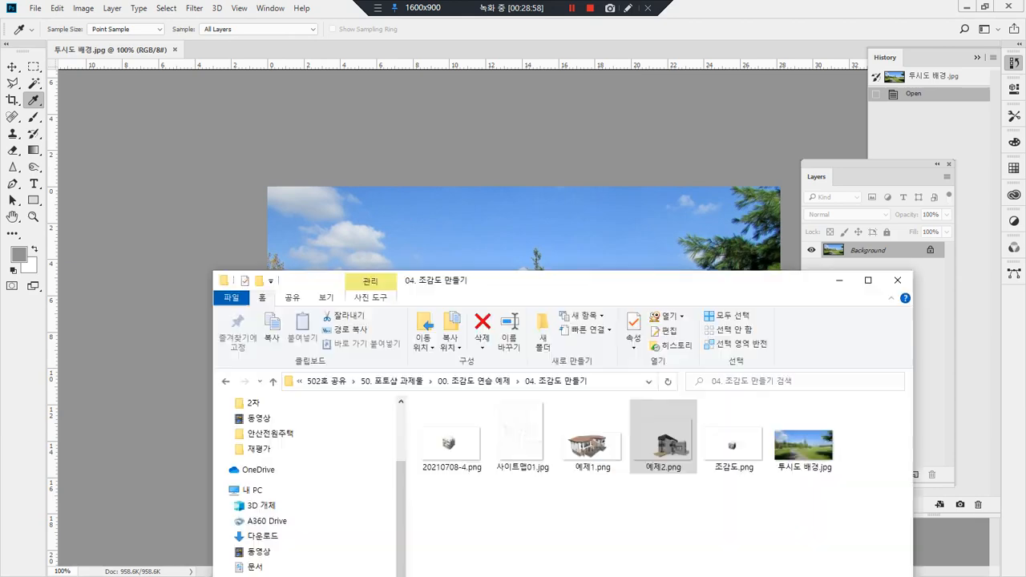
drag(672, 416, 643, 207)
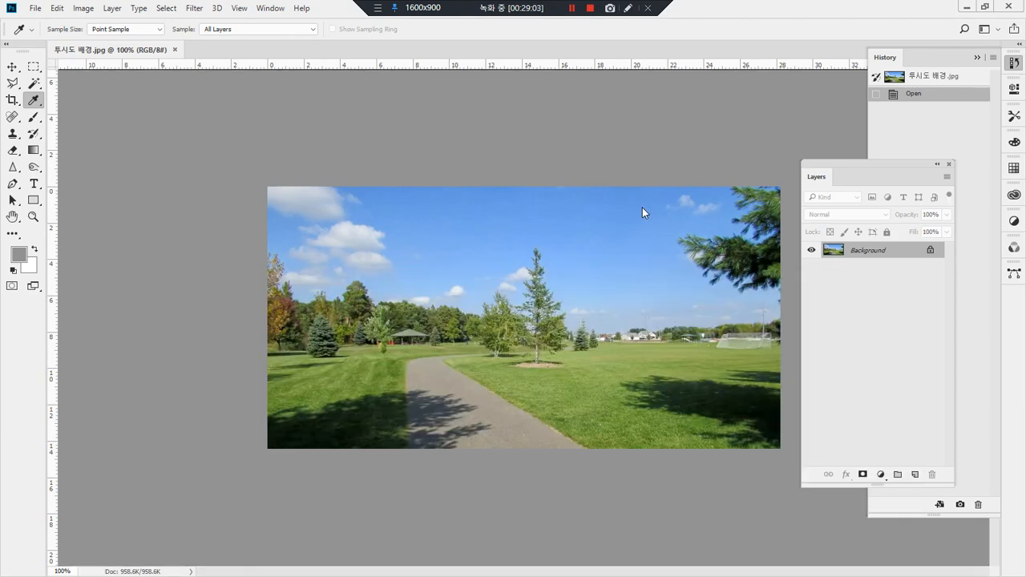
drag(573, 364, 615, 345)
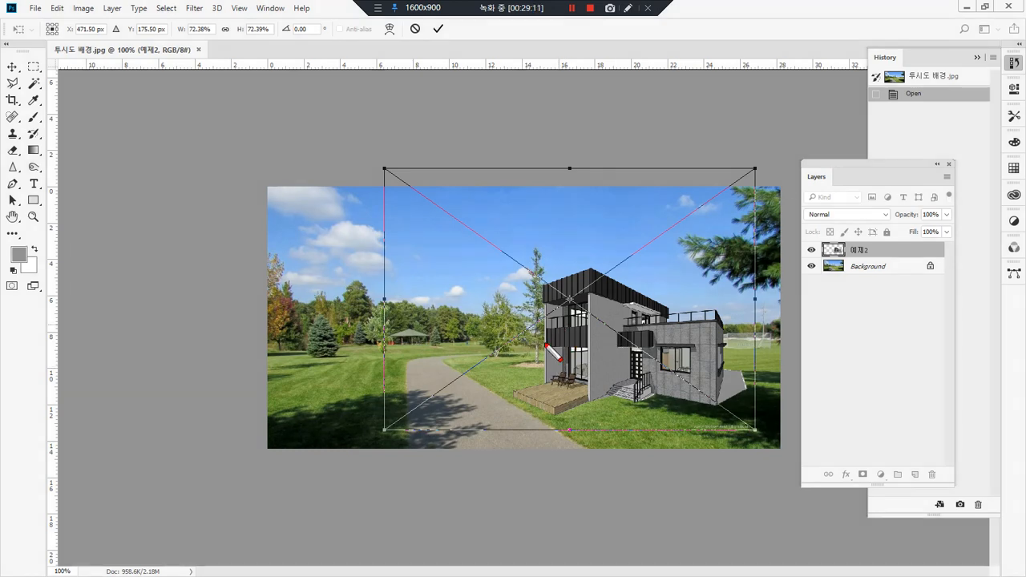
key(Return)
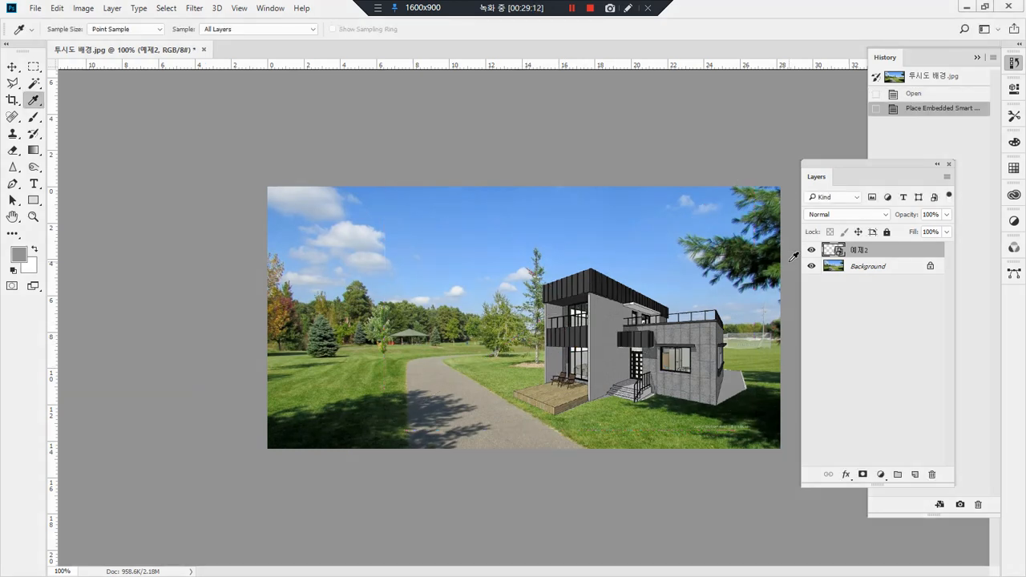
drag(489, 227, 802, 462)
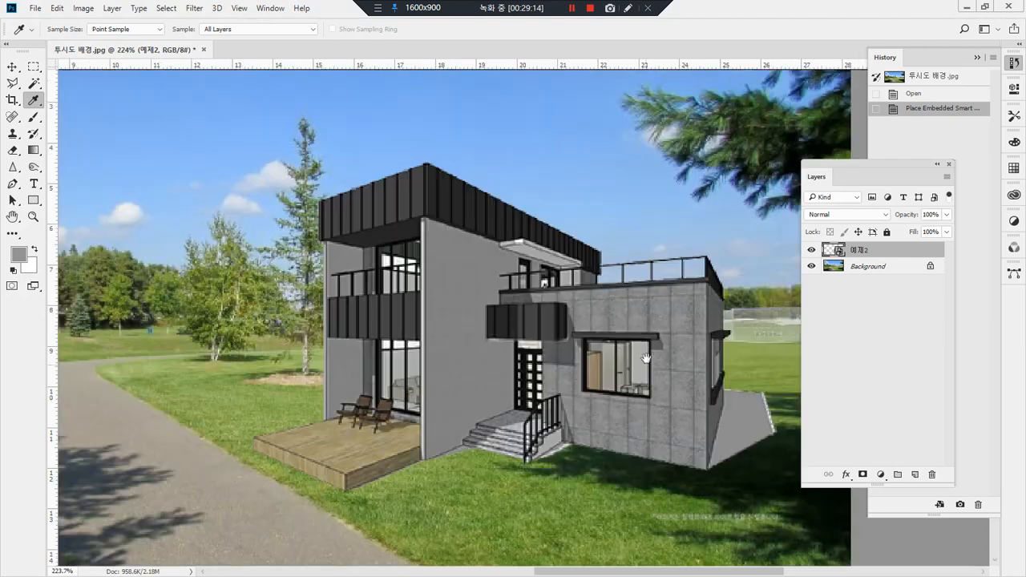
drag(646, 350, 588, 341)
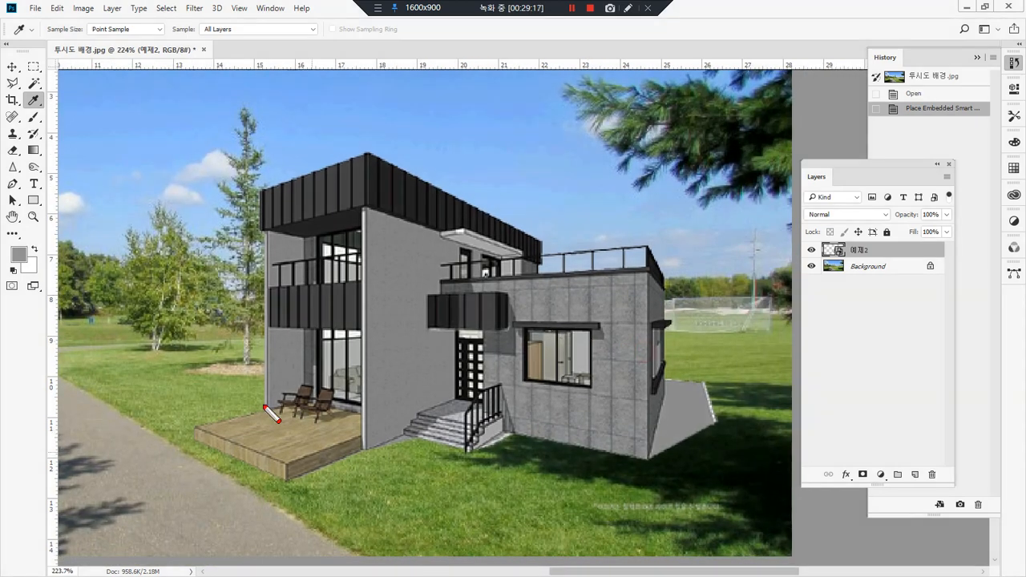
mouse_move(264, 409)
mouse_down()
mouse_move(264, 123)
mouse_move(253, 131)
mouse_move(265, 131)
mouse_up()
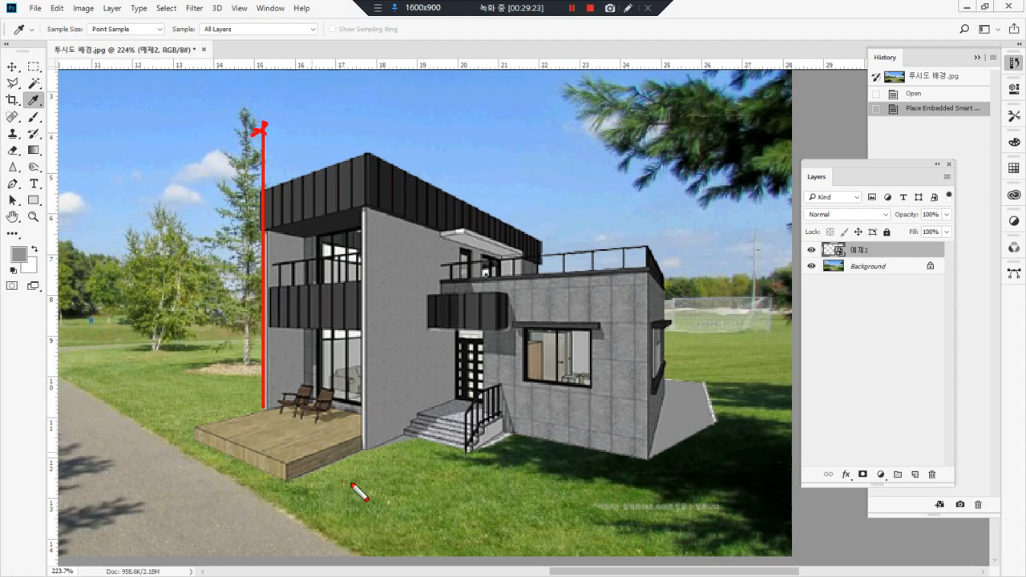
mouse_move(261, 494)
mouse_down()
mouse_move(715, 306)
mouse_move(701, 300)
mouse_move(715, 306)
mouse_move(698, 329)
mouse_up()
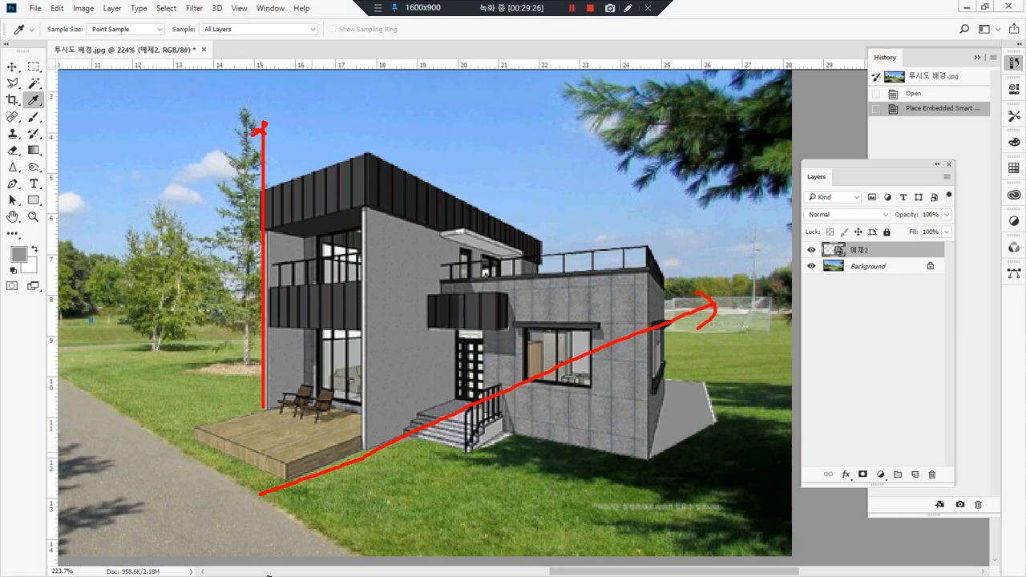
key(Escape)
Step: Distort the placed house by pulling the two right corners of its frame outward to adjust its perspective to the park
key(ctrl+t)
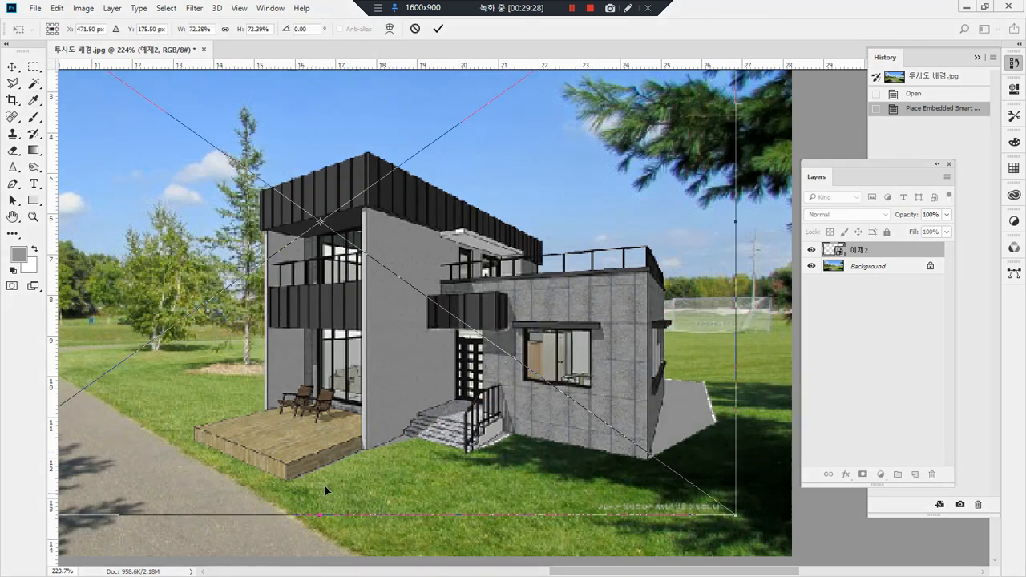
scroll(416, 366, down, 2)
key(ctrl+1)
right_click(471, 290)
click(566, 388)
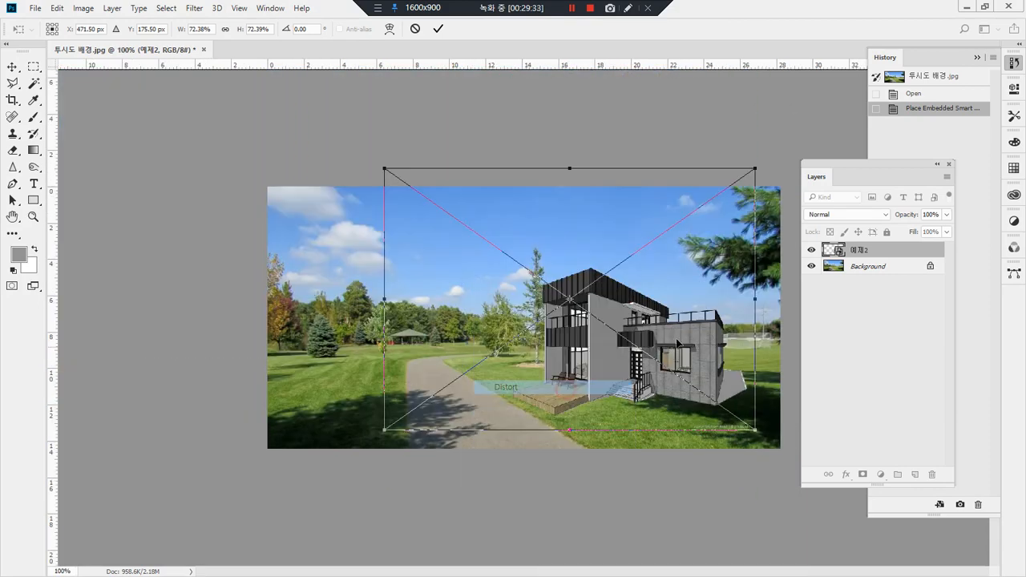
drag(755, 171, 766, 184)
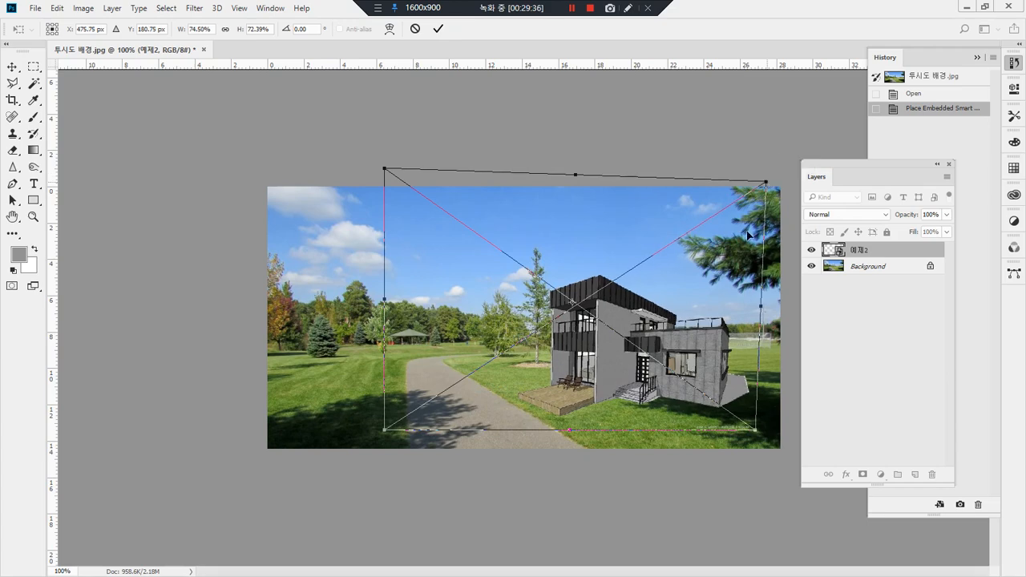
drag(755, 437, 769, 467)
Step: Refine the distortion by raising the house's upper edge and stretching its right side outward, apply it, and move the house slightly down and right
drag(387, 171, 404, 162)
drag(766, 184, 763, 187)
drag(586, 177, 578, 152)
drag(761, 313, 809, 312)
key(Return)
key(i)
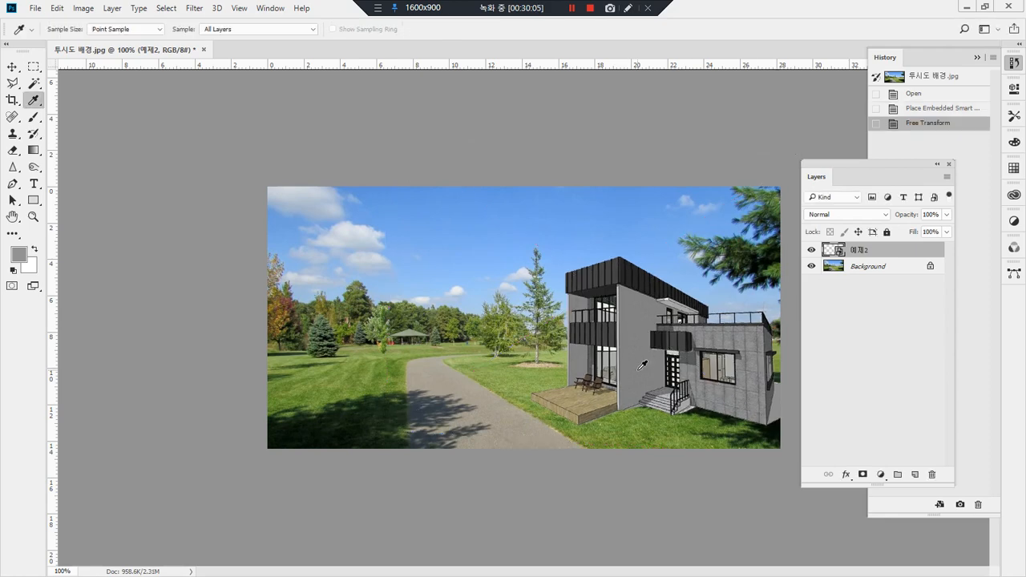
key(v)
mouse_move(634, 369)
mouse_down()
mouse_move(623, 375)
mouse_move(641, 375)
mouse_up()
mouse_move(575, 393)
mouse_down()
mouse_move(576, 186)
mouse_move(567, 194)
mouse_up()
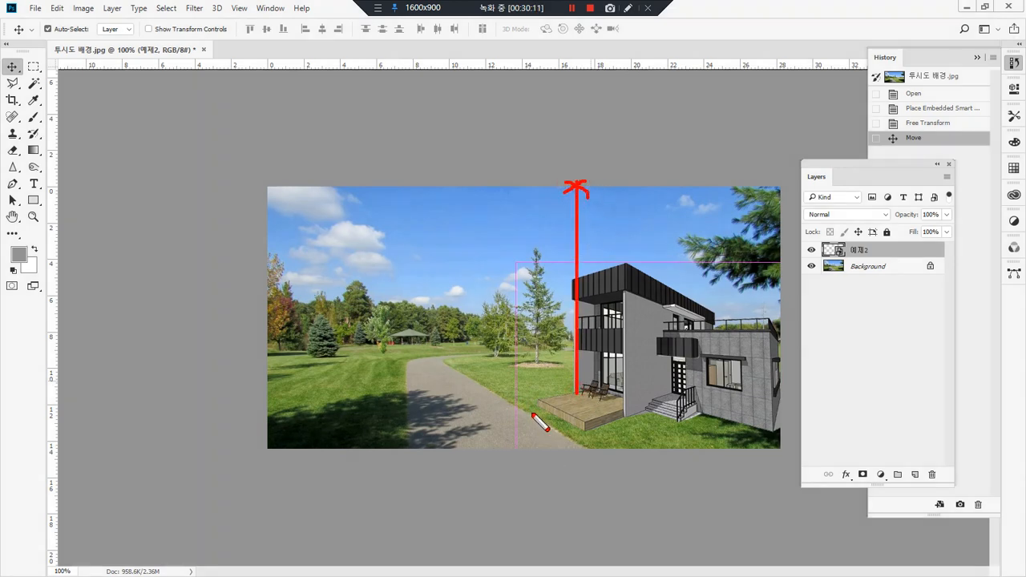
drag(518, 403, 584, 459)
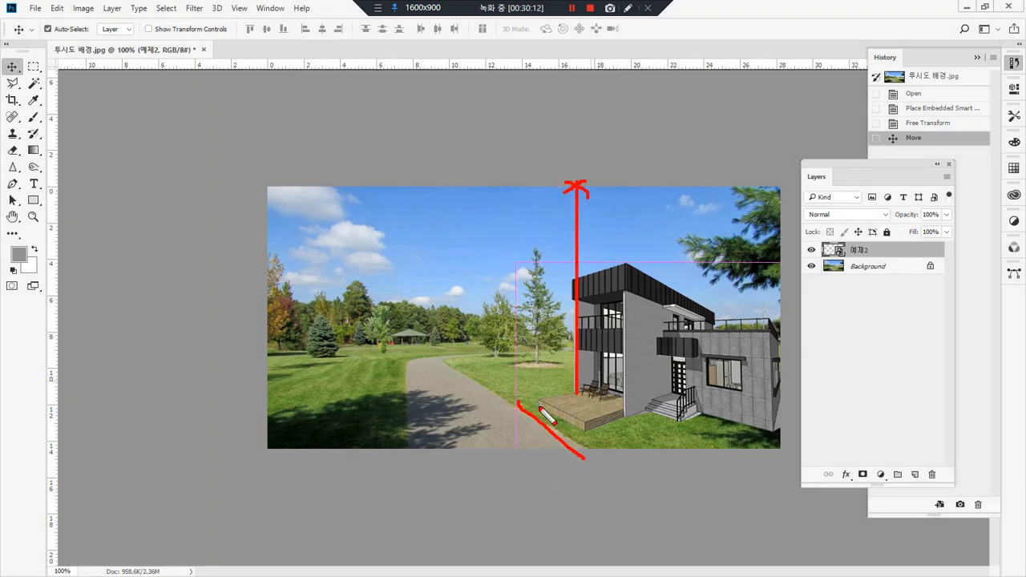
mouse_move(569, 342)
mouse_down()
mouse_move(462, 341)
mouse_move(858, 341)
mouse_up()
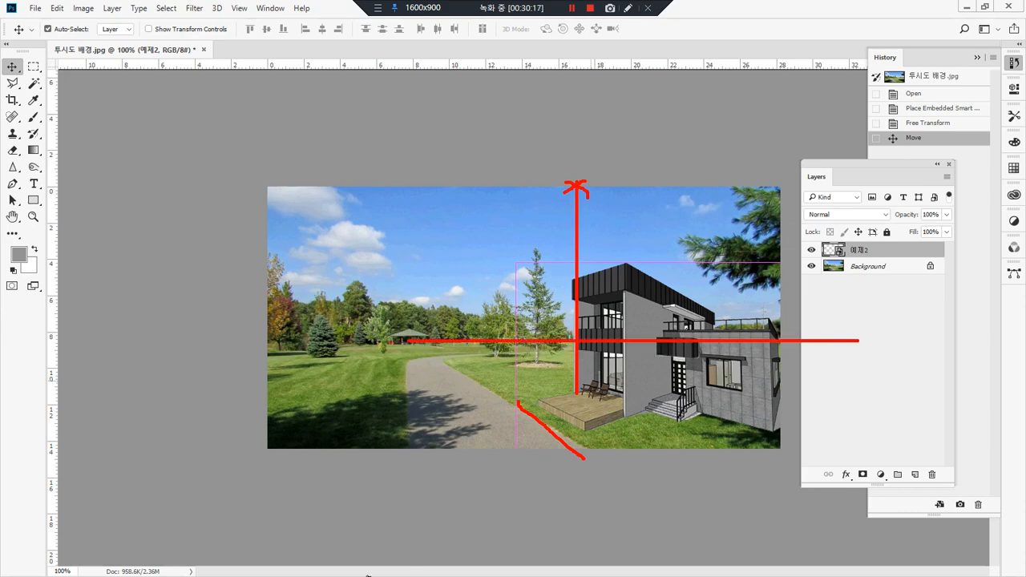
key(Escape)
Step: Close the park composite and open the bare slope photo 사이트맵02_현장.jpg from the folder 02. 경사로 정원꾸미기
key(ctrl+w)
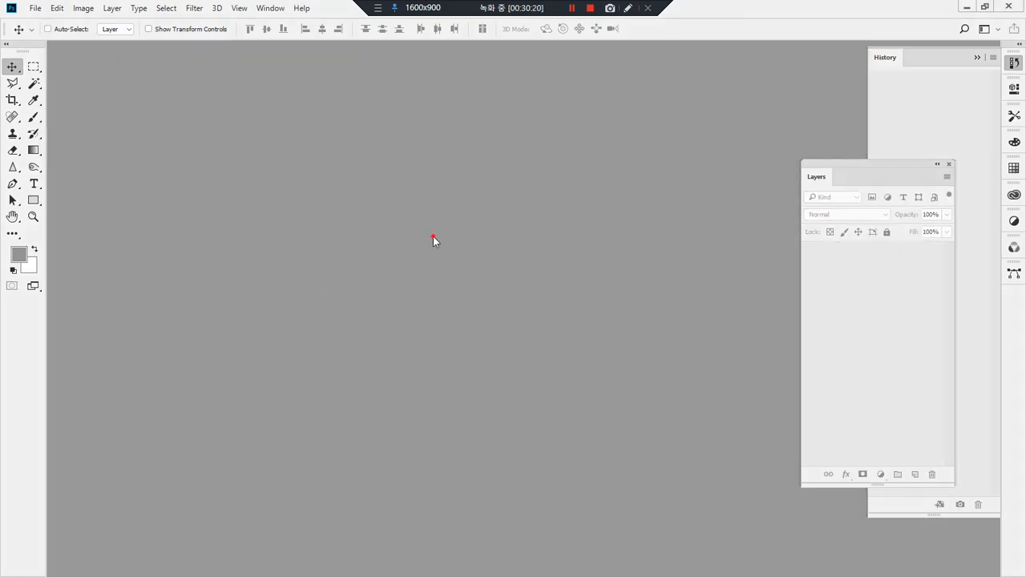
key(alt+Tab)
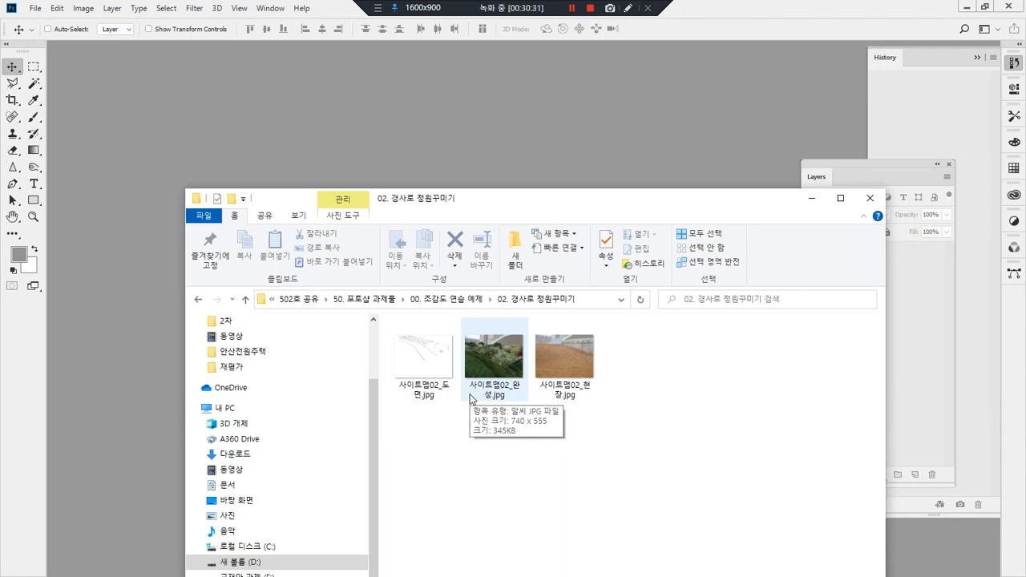
click(564, 350)
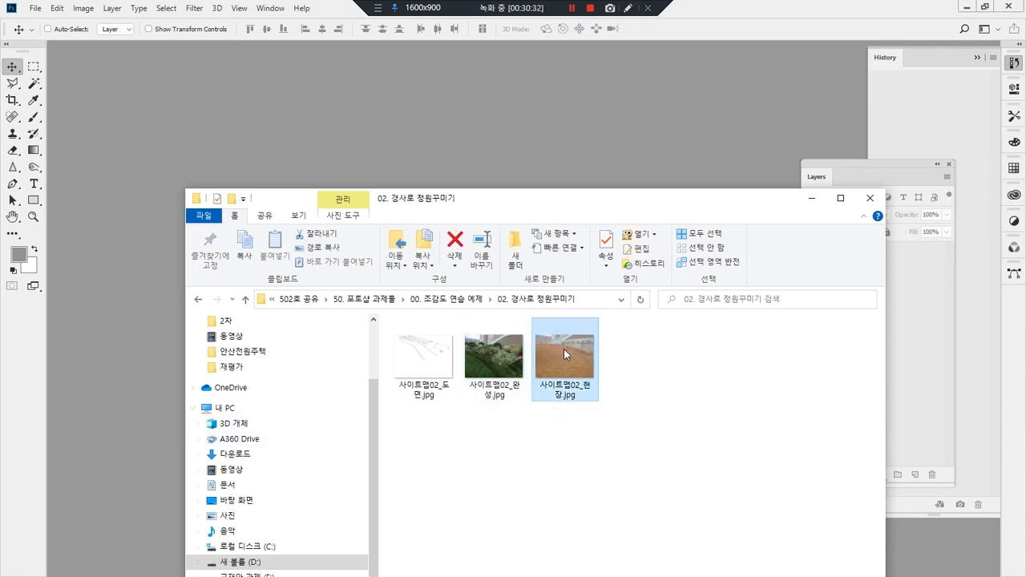
drag(558, 356, 96, 524)
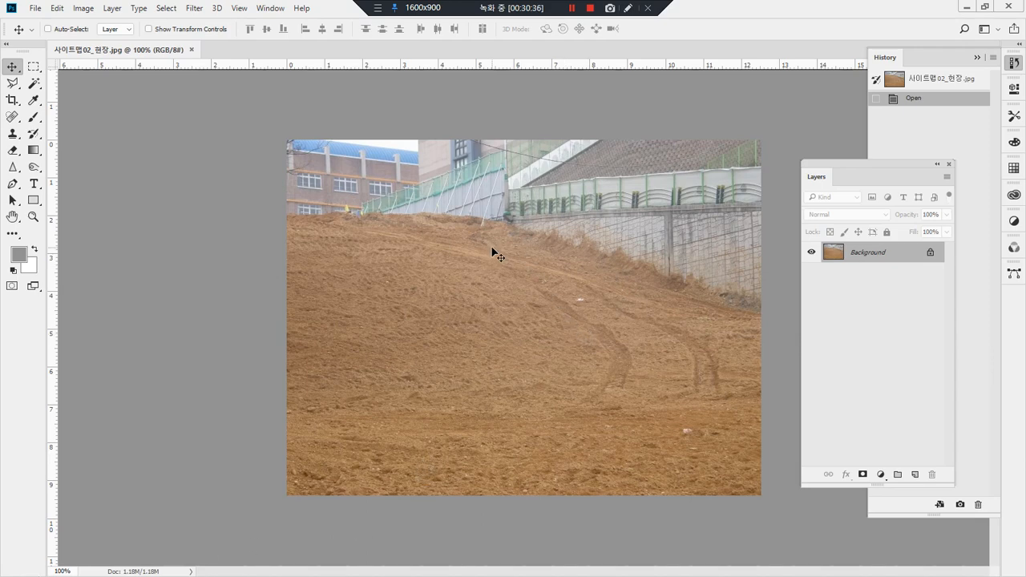
mouse_move(291, 221)
mouse_down()
mouse_move(470, 201)
mouse_move(772, 330)
mouse_up()
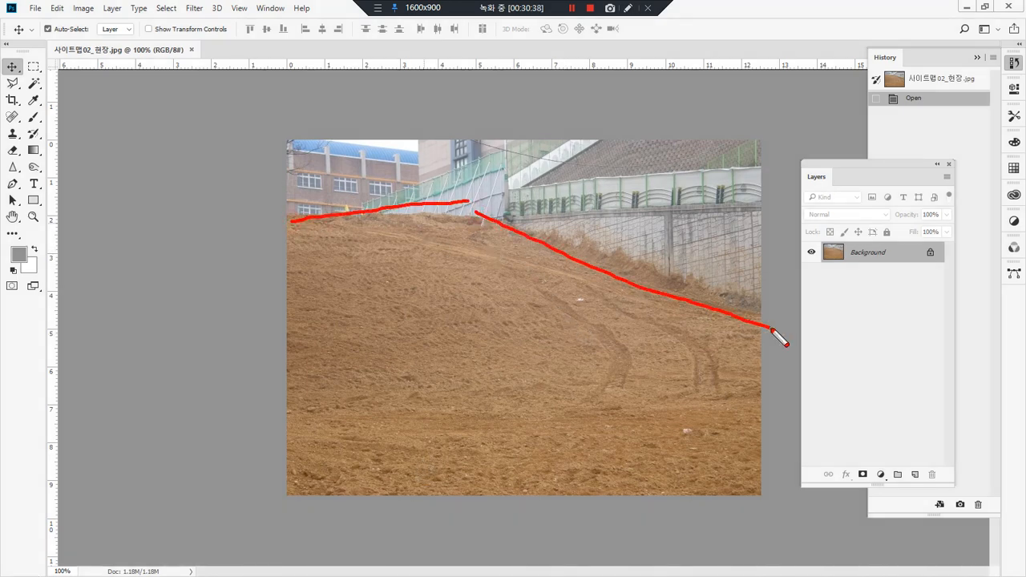
drag(344, 215, 280, 303)
drag(402, 210, 288, 405)
drag(474, 222, 333, 469)
drag(583, 237, 463, 429)
drag(712, 263, 575, 490)
drag(768, 327, 709, 508)
drag(391, 216, 779, 398)
drag(346, 227, 650, 508)
mouse_move(284, 281)
mouse_down()
mouse_move(325, 378)
mouse_move(457, 576)
mouse_up()
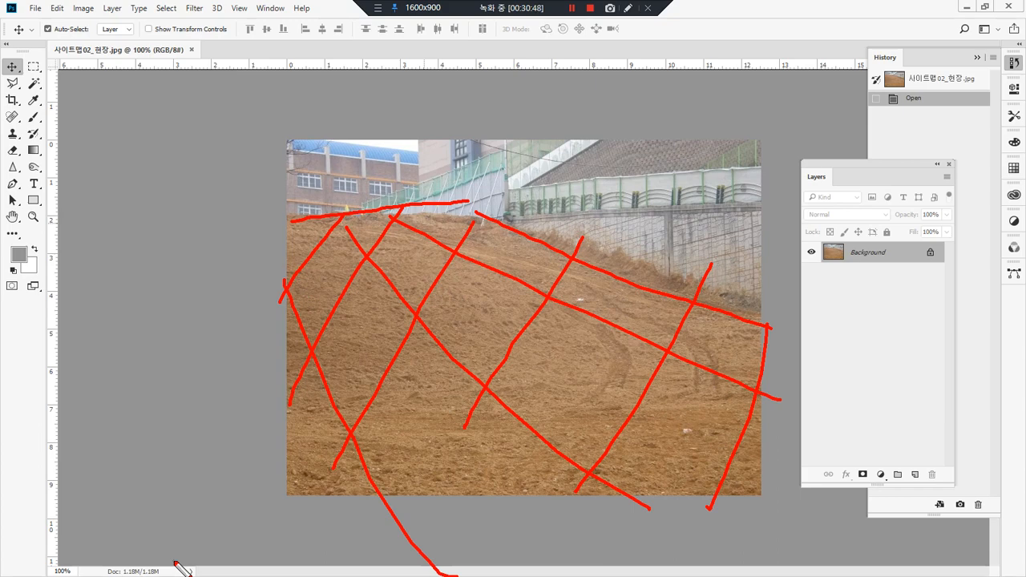
key(Escape)
key(ctrl+alt+d)
mouse_move(514, 218)
mouse_down()
mouse_move(378, 216)
mouse_move(362, 204)
mouse_move(507, 147)
mouse_move(523, 182)
mouse_move(499, 213)
mouse_move(577, 250)
mouse_move(728, 293)
mouse_move(747, 182)
mouse_move(566, 166)
mouse_up()
click(517, 170)
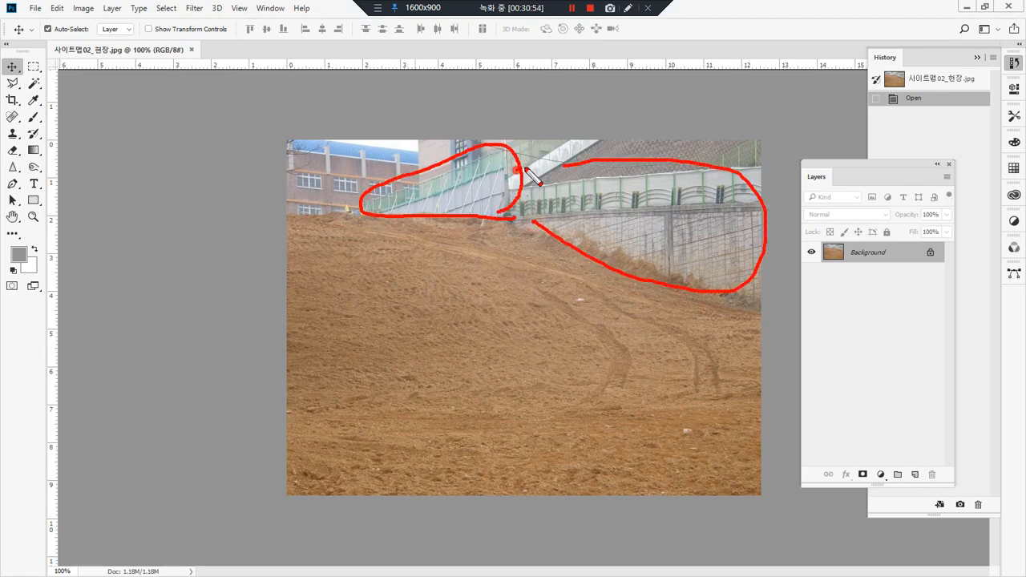
key(Escape)
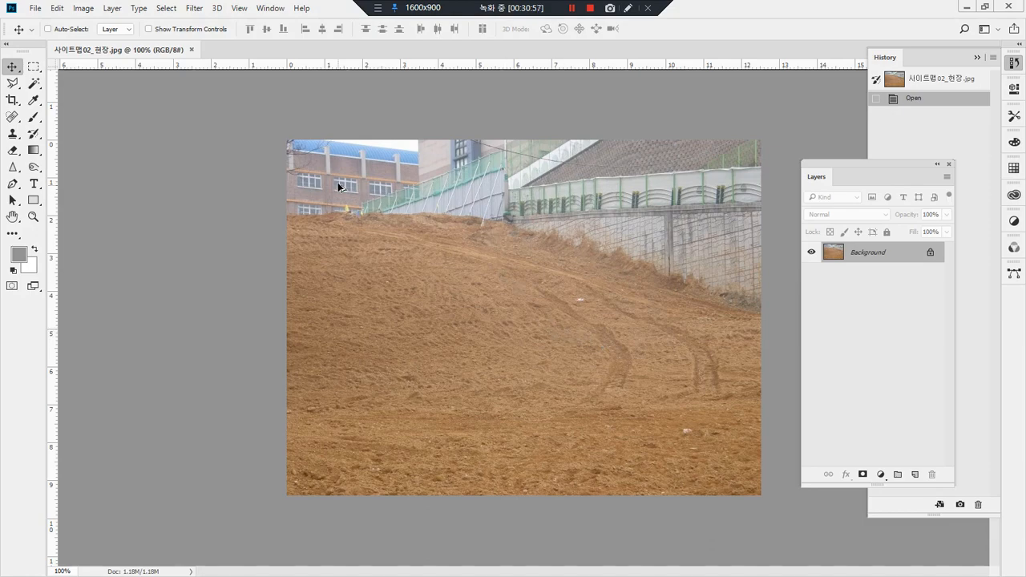
Step: Open the finished garden image 사이트맵02_완성.jpg as a second document for reference, and return to the slope photo
key(alt+Tab)
click(509, 425)
drag(491, 379, 724, 7)
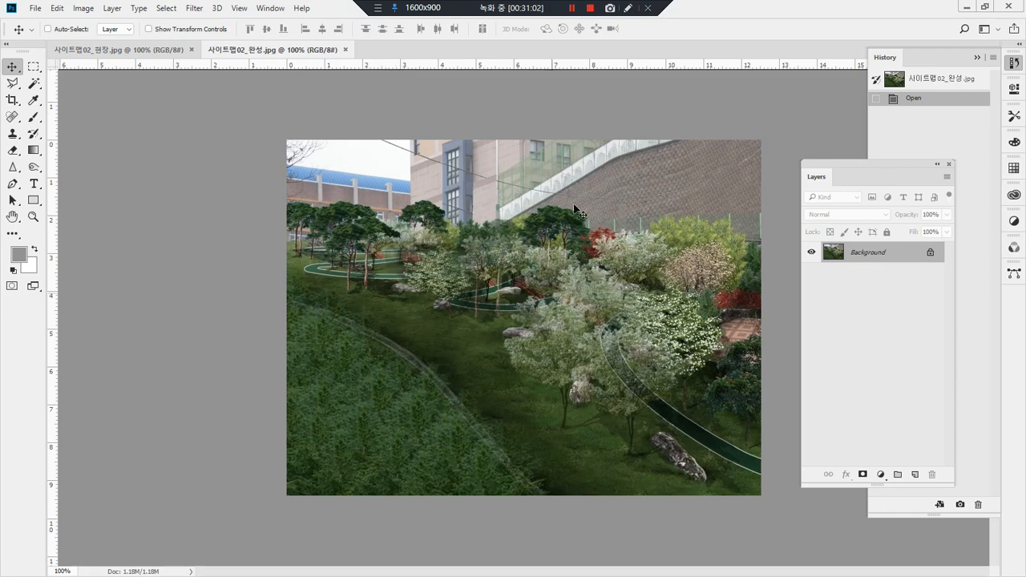
click(133, 51)
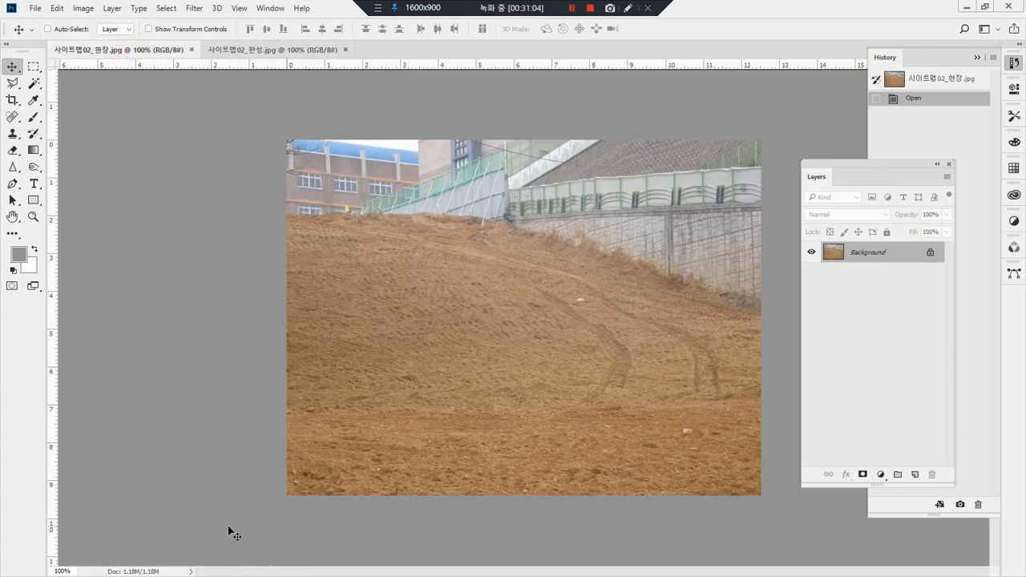
Step: Place the garden plan drawing 사이트맵02_도면.jpg over the slope photo, commit it, and move it down onto the bare soil area
key(alt+Tab)
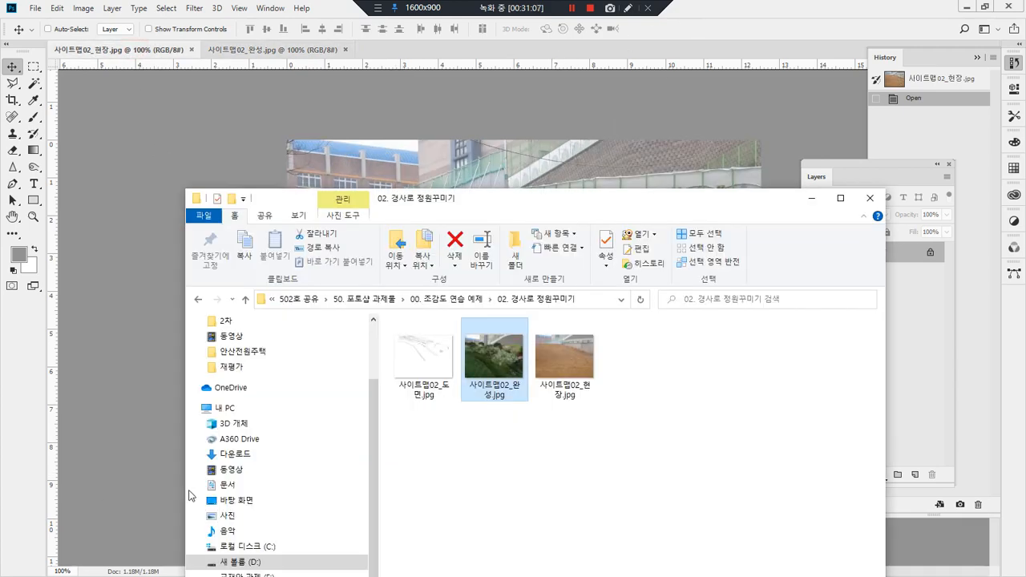
click(409, 437)
click(425, 367)
drag(425, 368, 508, 148)
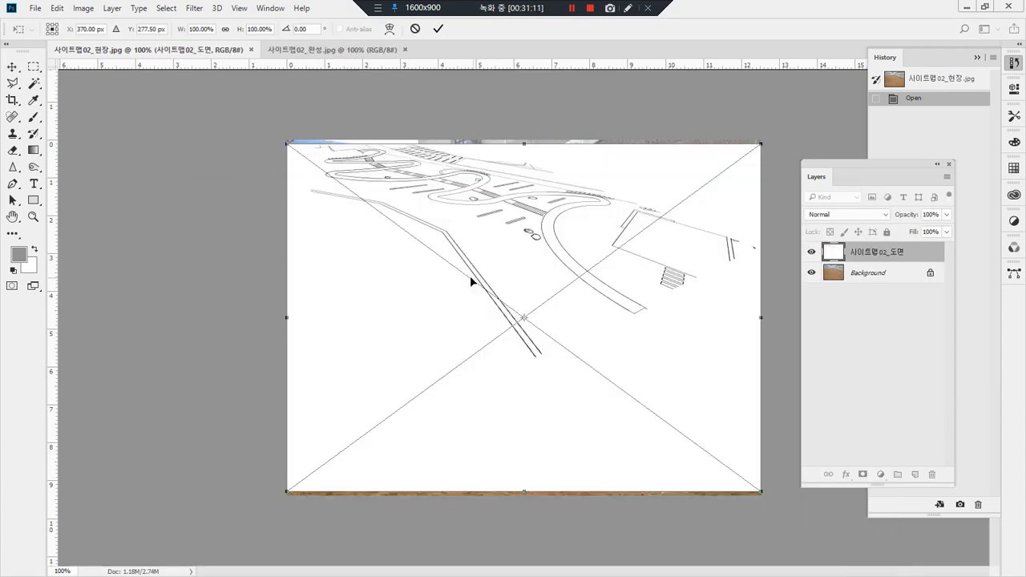
key(Return)
mouse_move(467, 263)
mouse_down()
mouse_move(465, 348)
mouse_move(477, 380)
mouse_move(453, 335)
mouse_up()
key(ctrl)
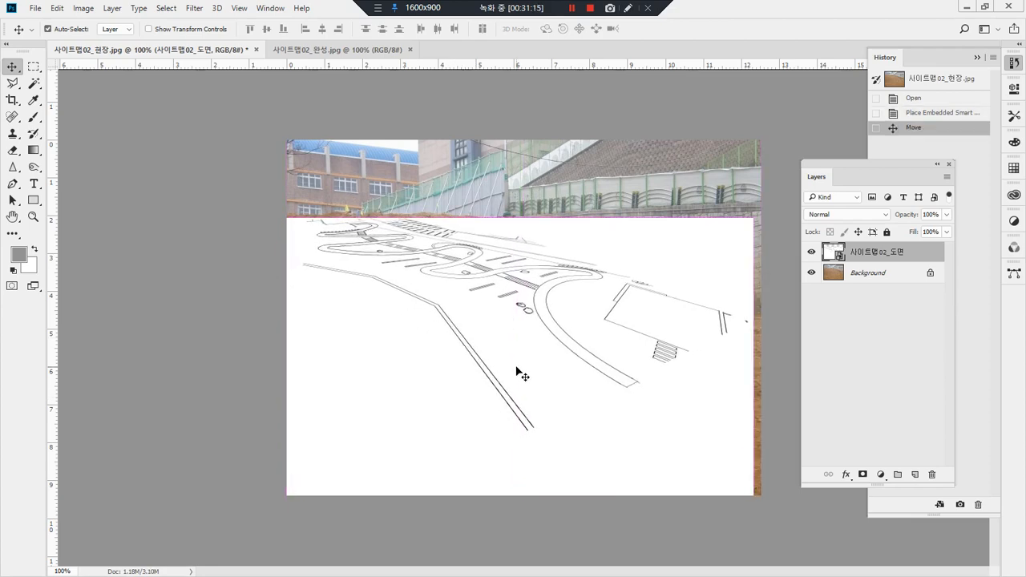
Step: Enlarge the placed garden plan to about 149% with Free Transform, extending it past the photo's edges, and apply the transform
key(ctrl+t)
drag(760, 212, 775, 200)
mouse_move(663, 253)
mouse_down()
mouse_move(660, 293)
mouse_move(660, 268)
mouse_up()
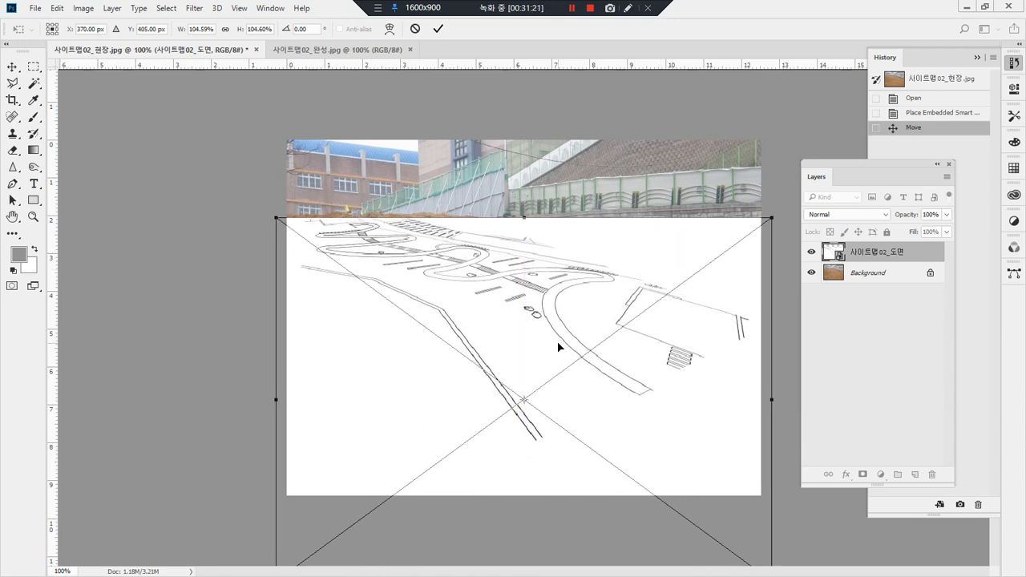
alt+click(570, 408)
alt+click(570, 408)
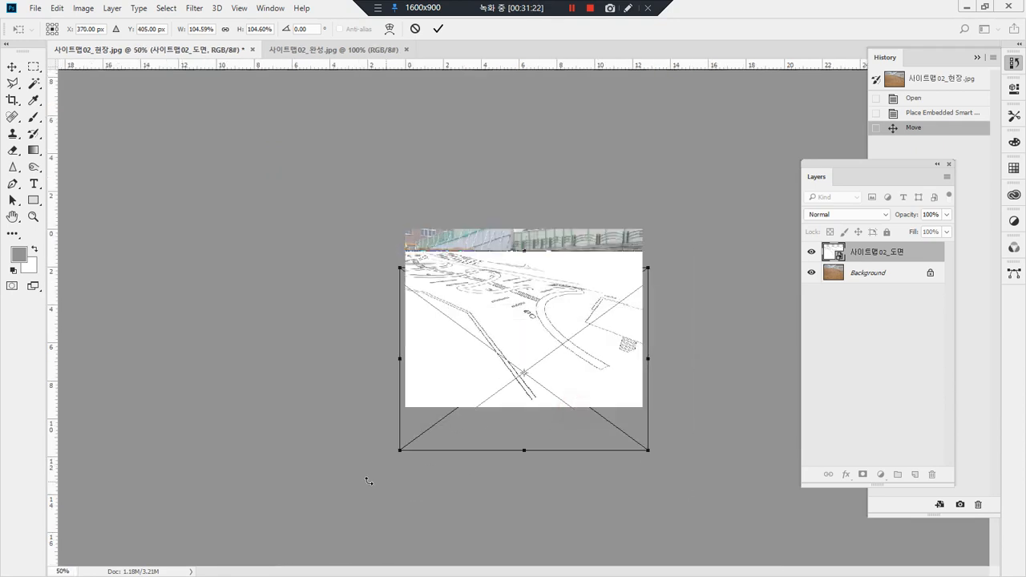
drag(402, 451, 387, 459)
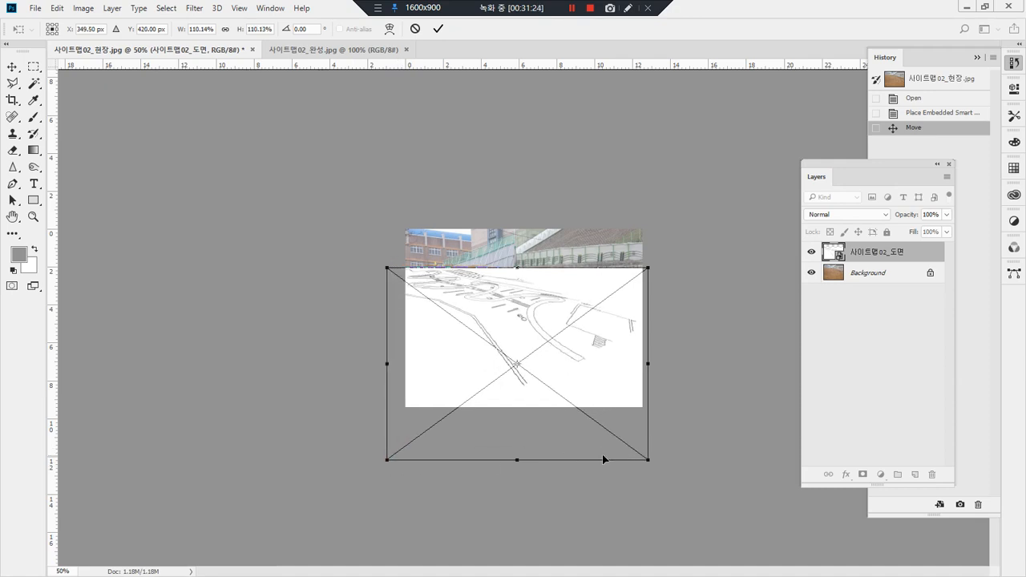
drag(649, 460, 740, 526)
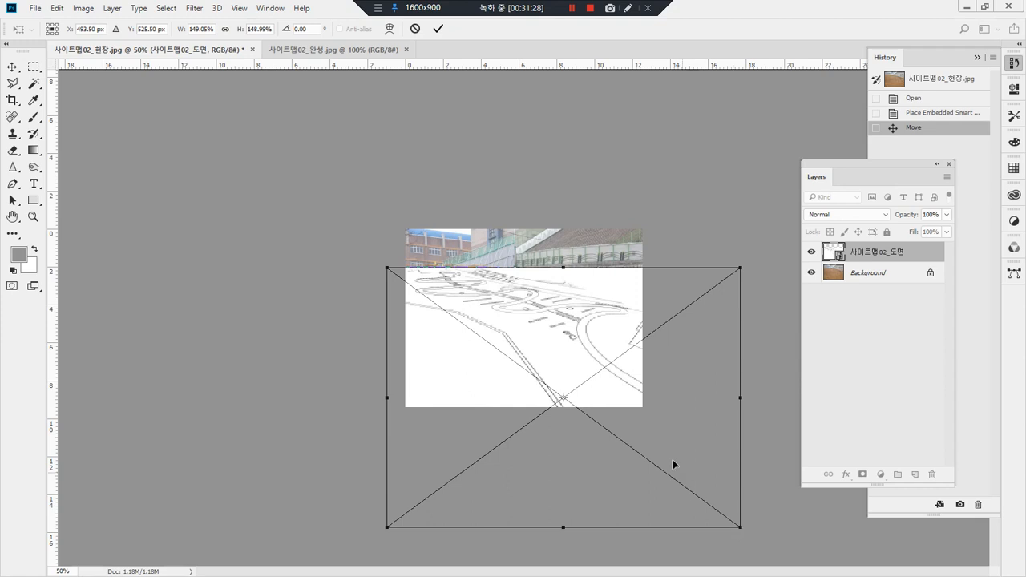
key(Return)
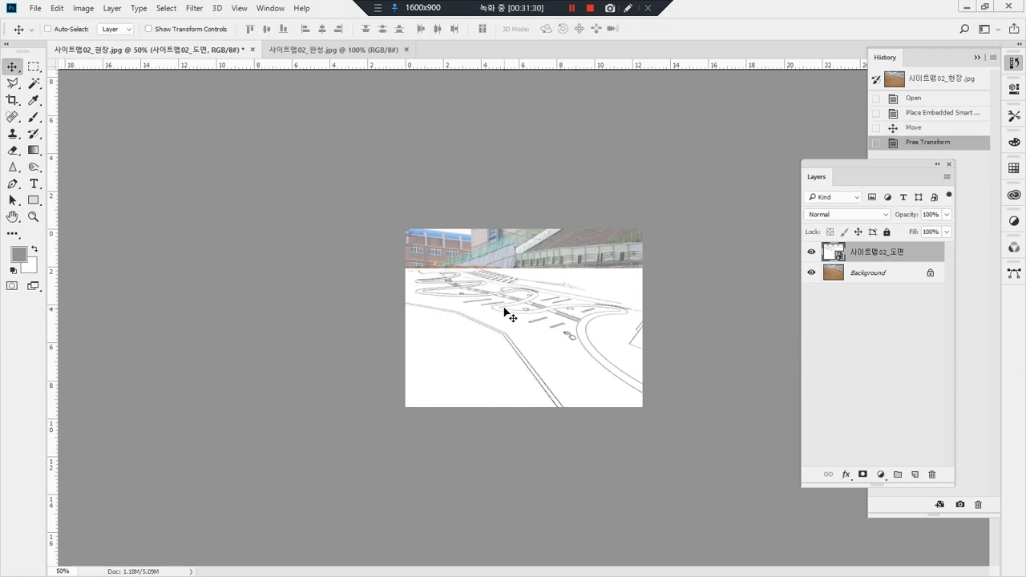
Step: Move the enlarged garden plan slightly up and to the left over the soil area
click(515, 308)
key(ctrl+plus)
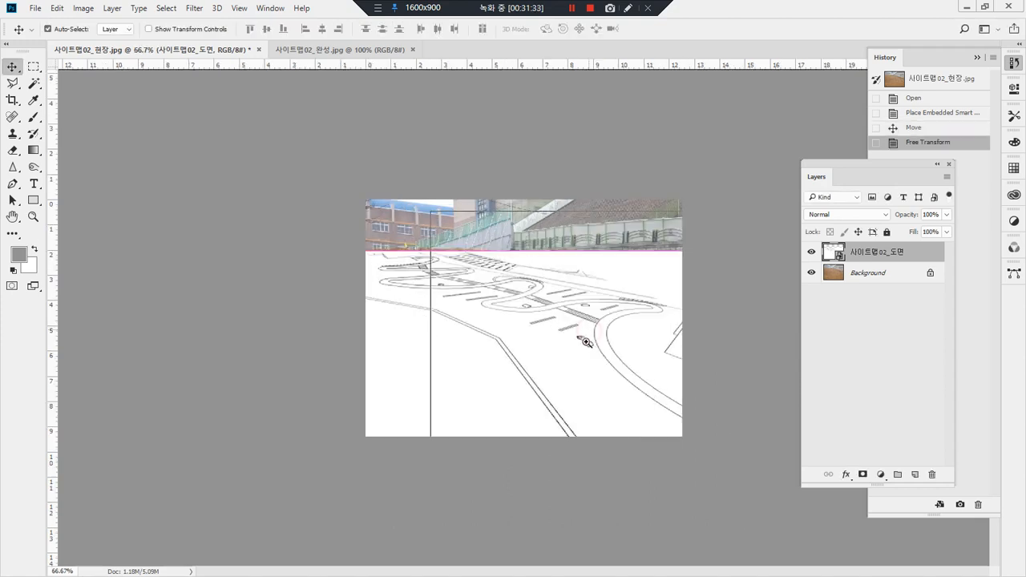
key(ctrl+plus)
mouse_move(472, 321)
mouse_down()
mouse_move(472, 340)
mouse_move(459, 309)
mouse_up()
click(666, 345)
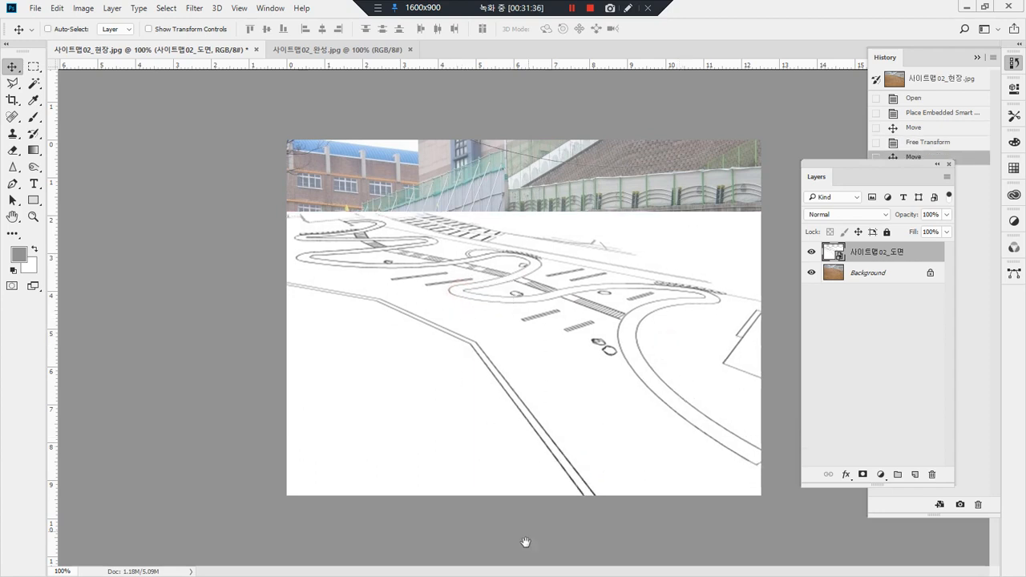
mouse_move(370, 215)
mouse_down()
mouse_move(352, 223)
mouse_move(423, 286)
mouse_move(561, 484)
mouse_up()
mouse_move(559, 446)
mouse_down()
mouse_move(567, 472)
mouse_move(515, 463)
mouse_up()
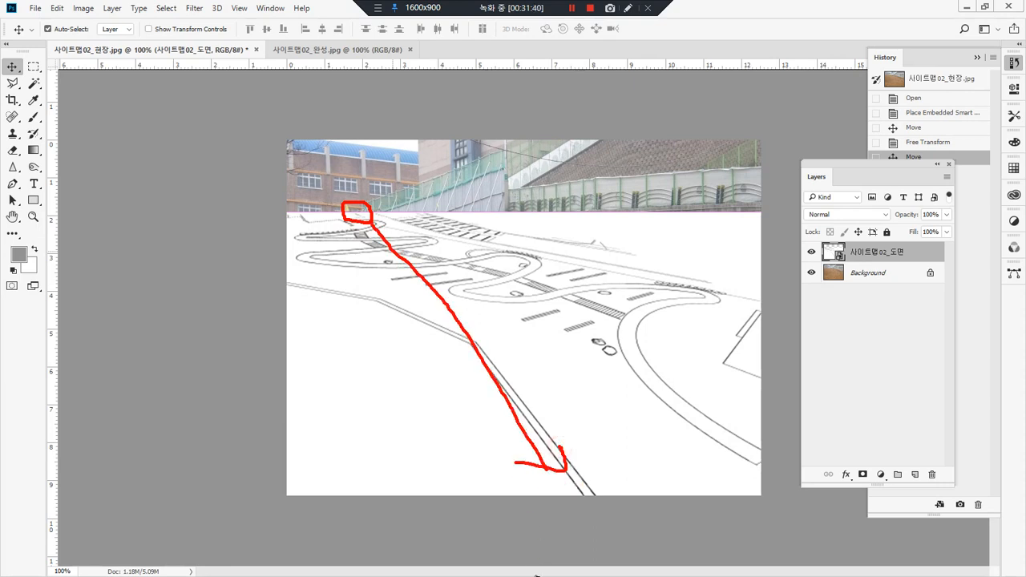
key(Escape)
Step: Try to distort the garden plan by shifting its lower edge to the left
key(ctrl+t)
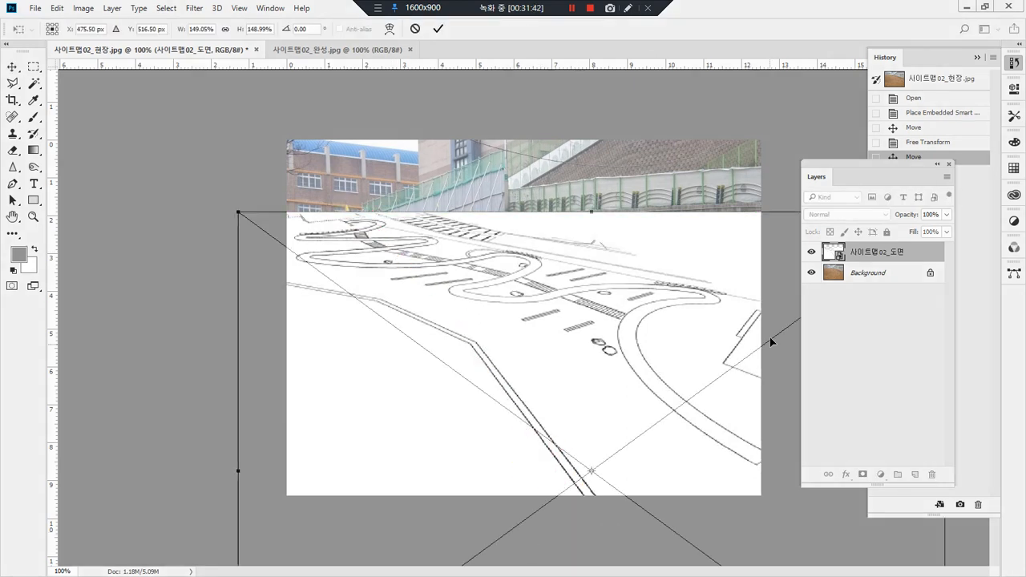
right_click(310, 378)
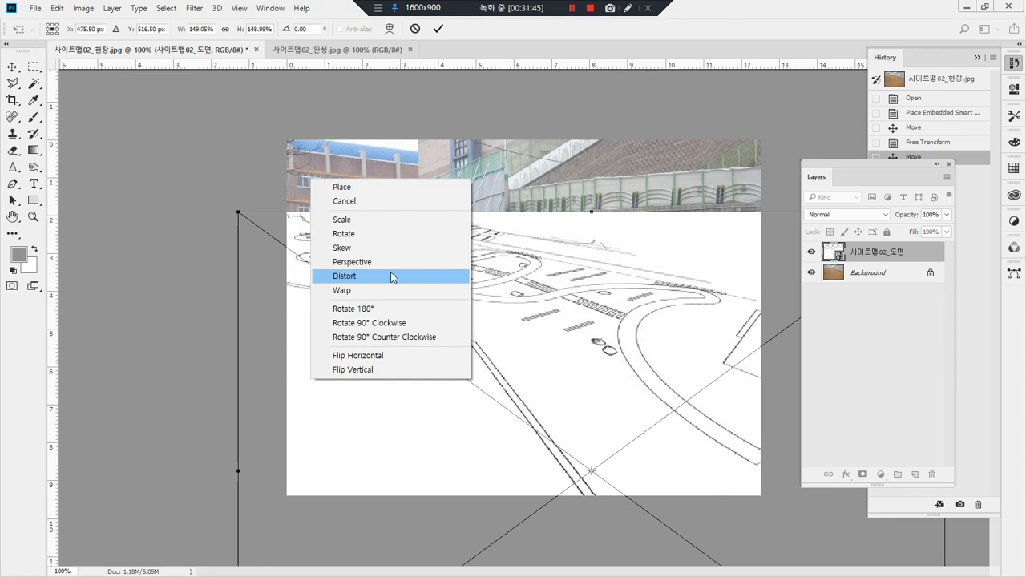
click(389, 276)
key(ctrl+minus)
key(ctrl+minus)
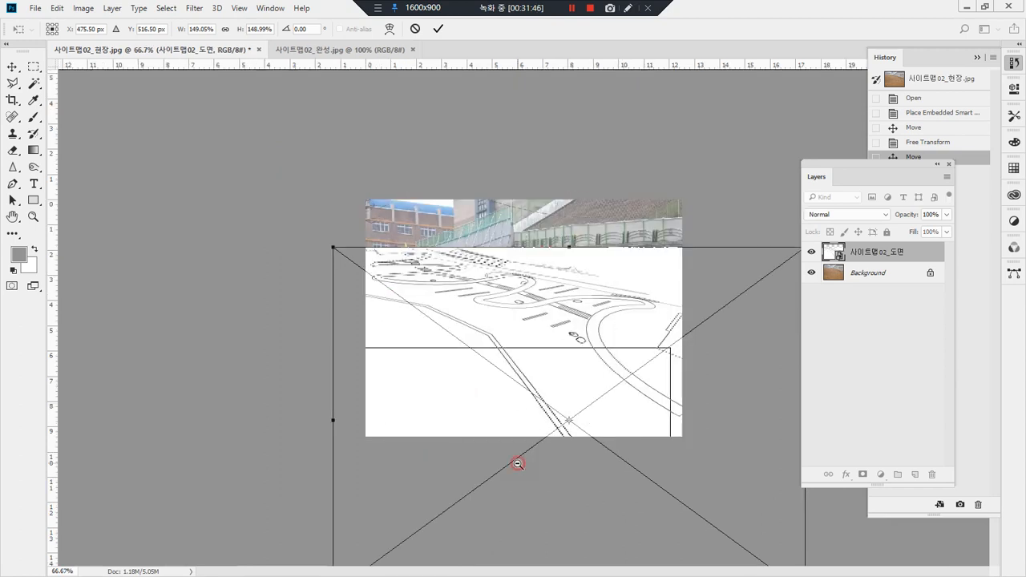
drag(559, 528, 499, 531)
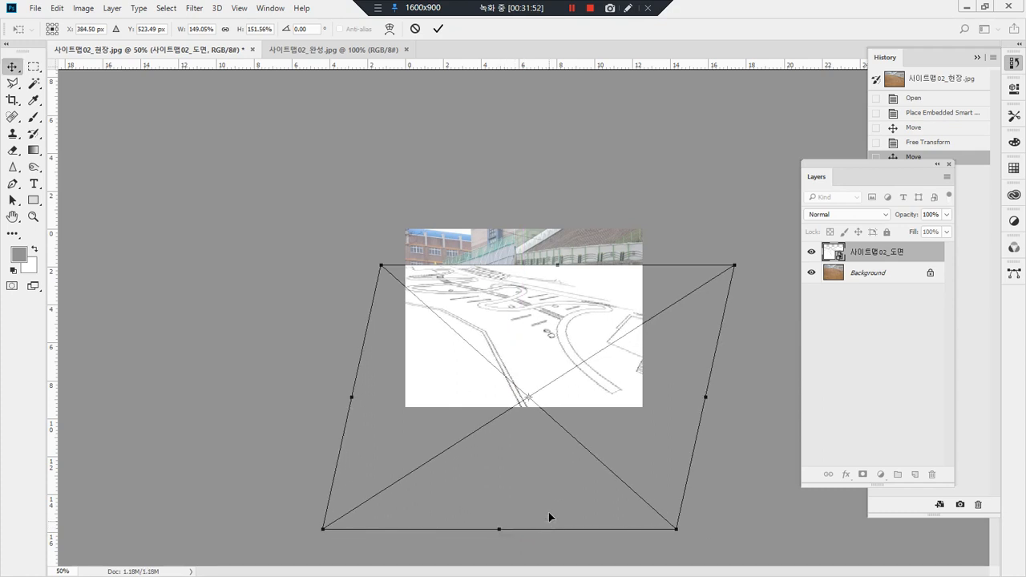
key(Escape)
Step: Try to warp the garden plan with a custom warp mesh by adjusting its mesh points
key(ctrl+t)
right_click(542, 339)
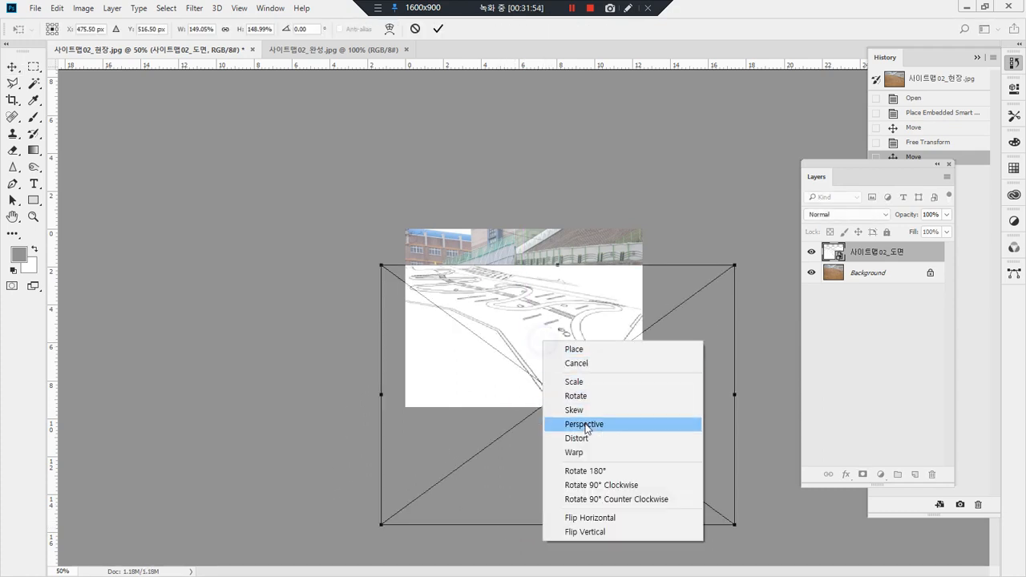
click(597, 453)
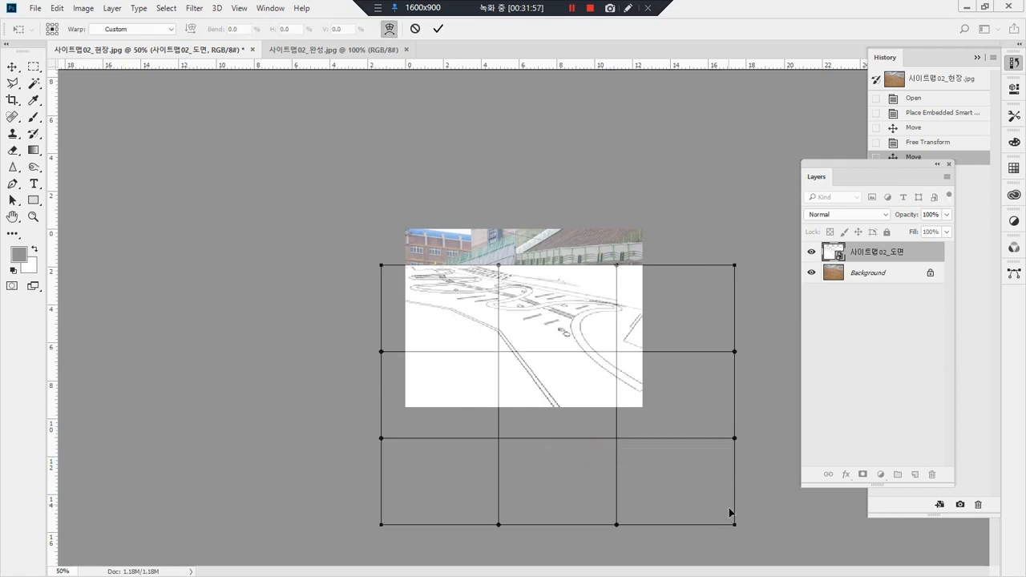
drag(731, 441, 732, 471)
mouse_move(498, 442)
mouse_down()
mouse_move(473, 444)
mouse_move(492, 451)
mouse_up()
mouse_move(506, 352)
mouse_down()
mouse_move(500, 369)
mouse_move(502, 339)
mouse_up()
key(Return)
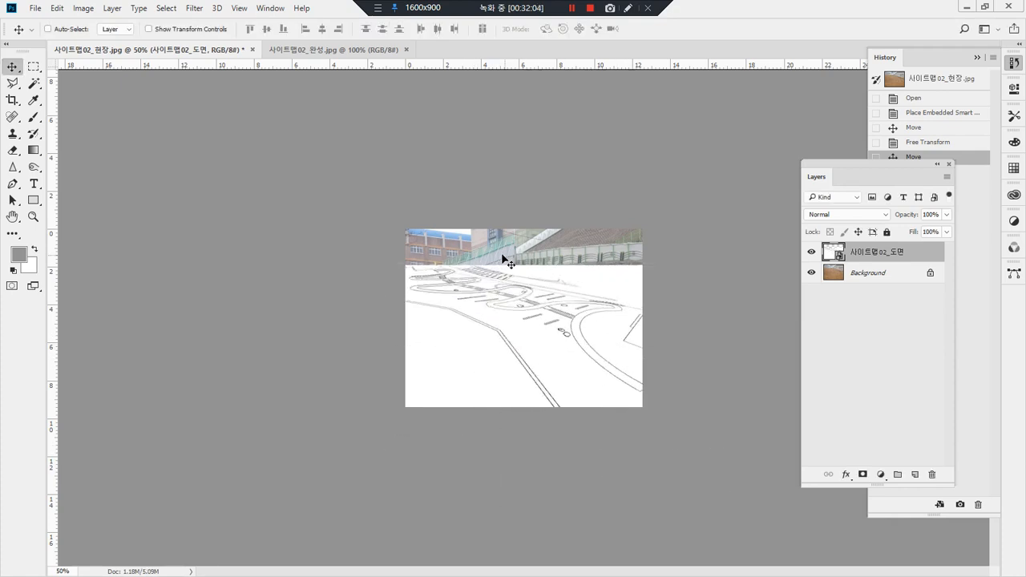
drag(539, 281, 542, 290)
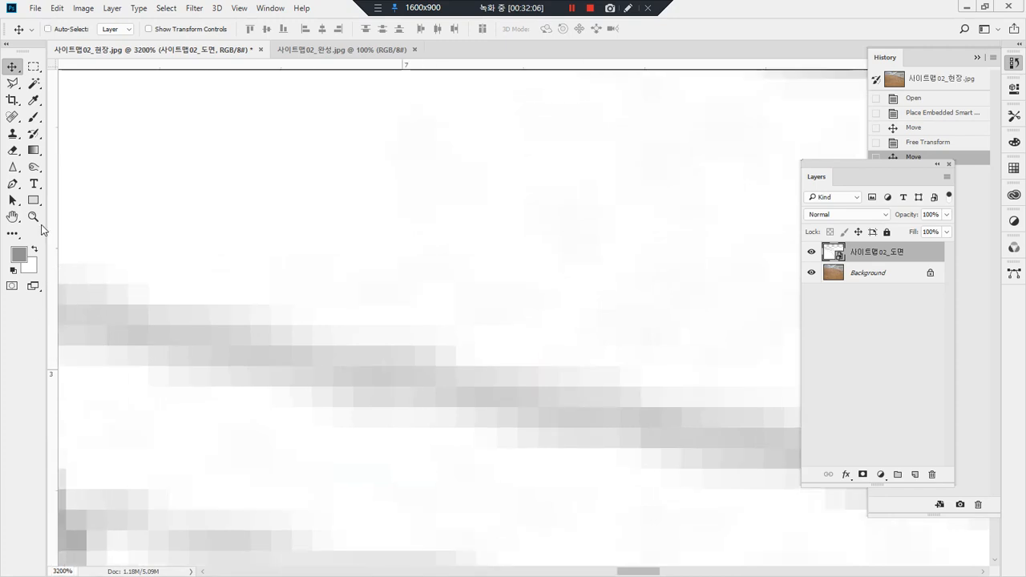
double_click(33, 217)
drag(531, 242, 453, 318)
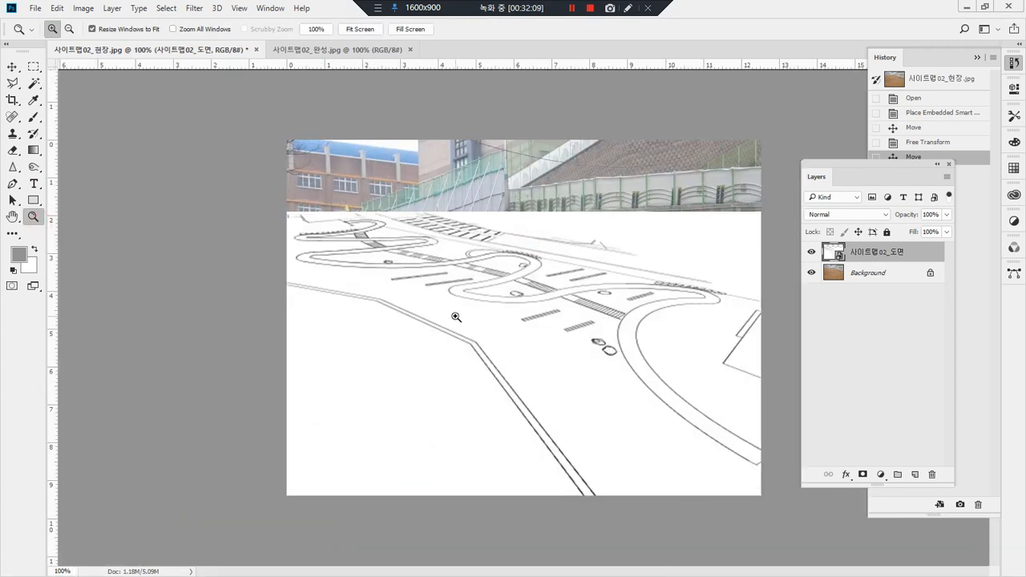
mouse_move(394, 436)
mouse_down()
mouse_move(211, 310)
mouse_move(505, 341)
mouse_move(375, 415)
mouse_up()
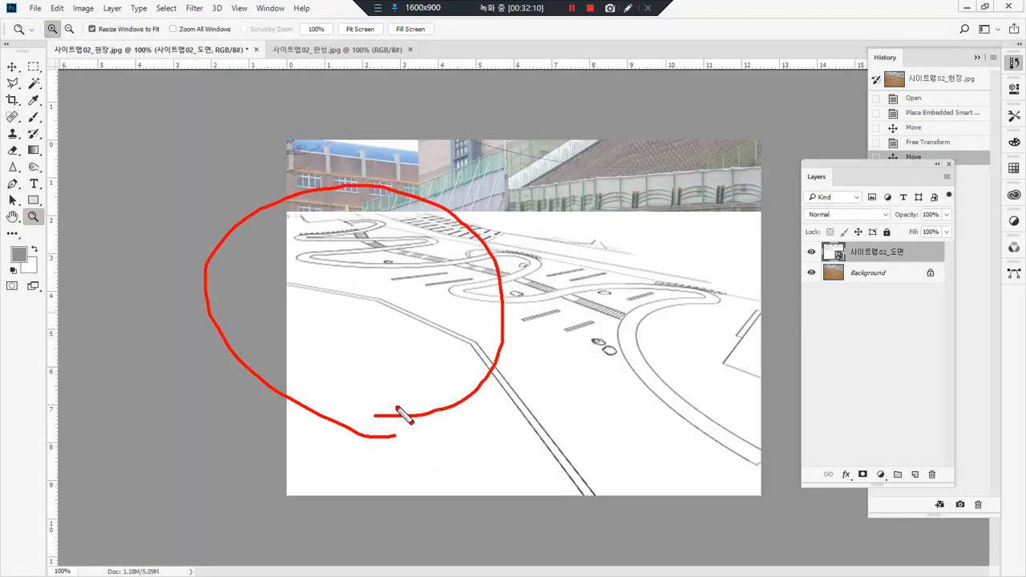
mouse_move(866, 225)
mouse_down()
mouse_move(812, 231)
mouse_move(808, 205)
mouse_move(856, 206)
mouse_move(864, 226)
mouse_move(843, 227)
mouse_move(836, 261)
mouse_move(808, 250)
mouse_move(840, 253)
mouse_move(850, 277)
mouse_move(846, 222)
mouse_move(801, 225)
mouse_move(841, 211)
mouse_move(864, 218)
mouse_move(846, 237)
mouse_up()
Step: Try the Darken and Multiply blend modes on the garden plan layer
click(850, 213)
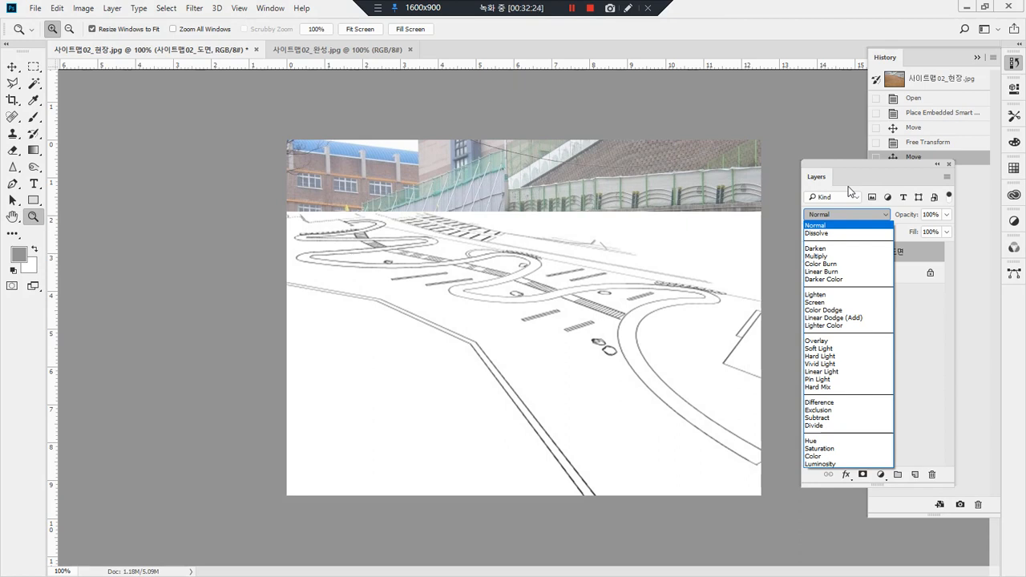
click(808, 249)
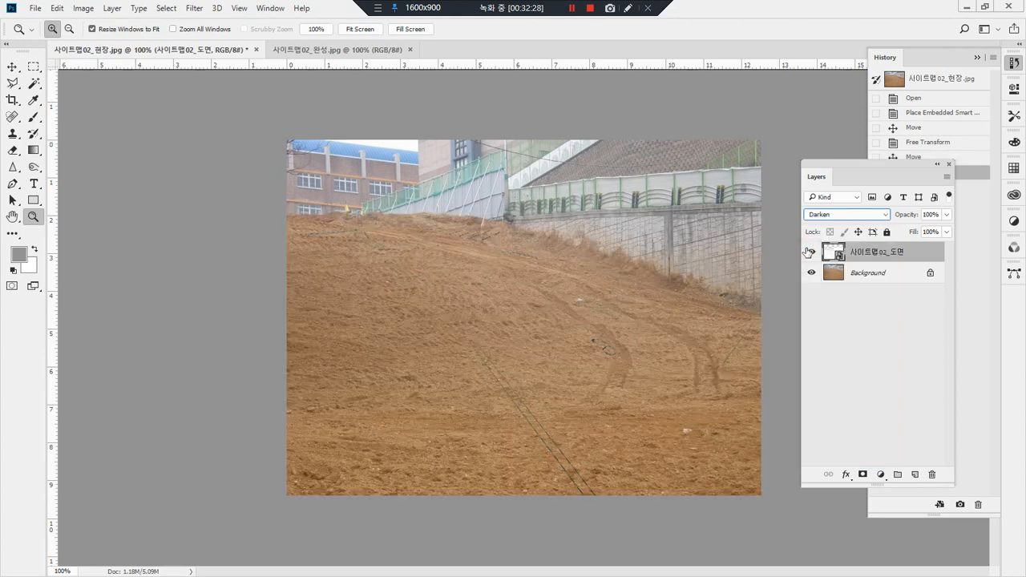
click(826, 215)
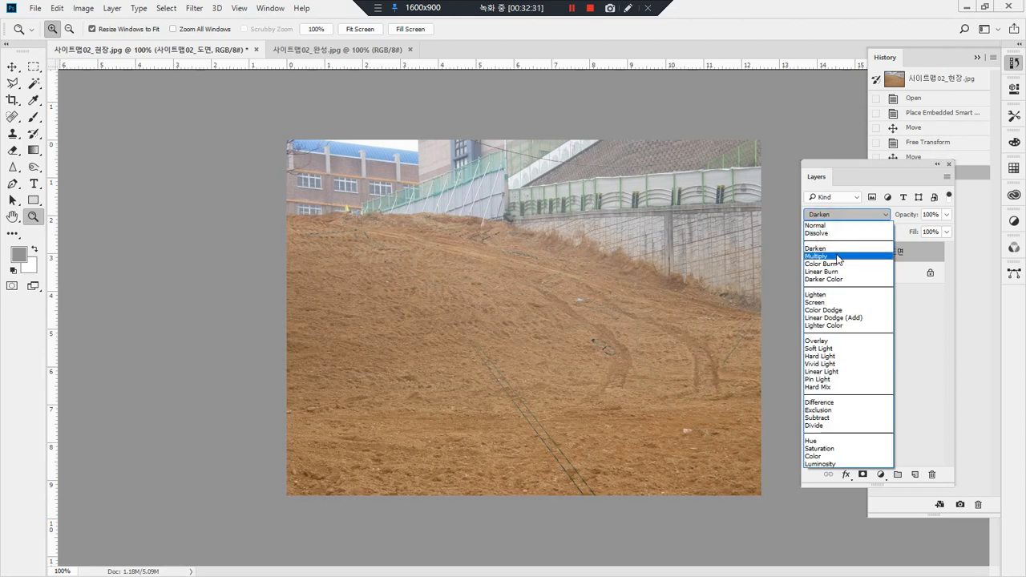
click(837, 258)
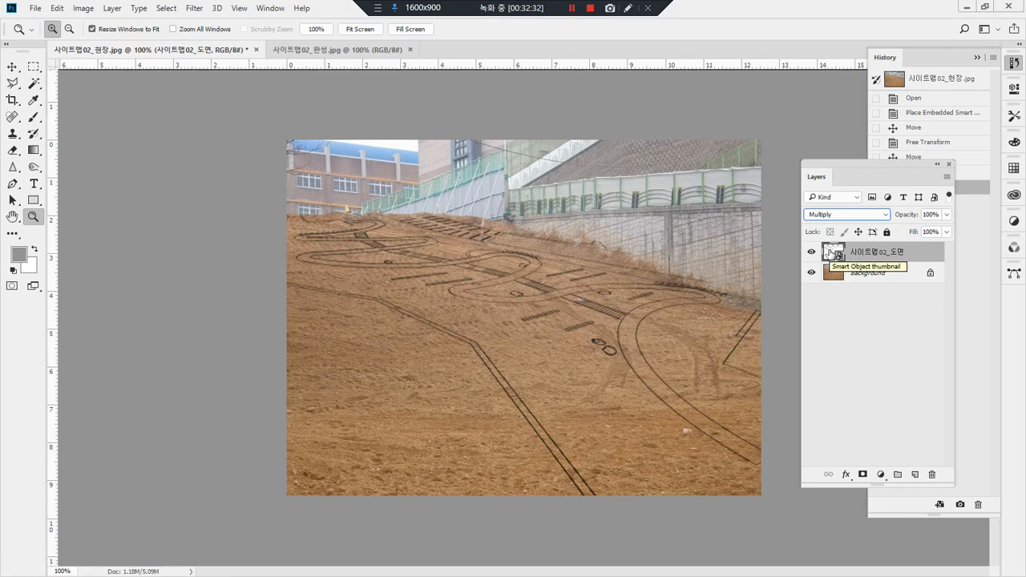
mouse_move(388, 358)
mouse_down()
mouse_move(343, 337)
mouse_move(417, 205)
mouse_move(449, 340)
mouse_move(370, 342)
mouse_up()
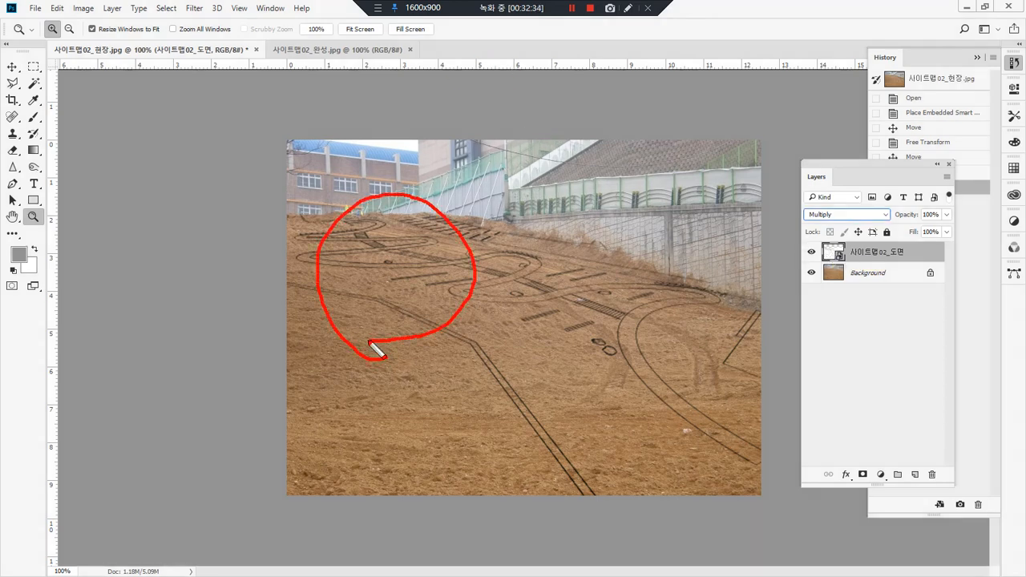
mouse_move(878, 246)
mouse_down()
mouse_move(854, 253)
mouse_move(875, 243)
mouse_move(866, 300)
mouse_move(900, 274)
mouse_up()
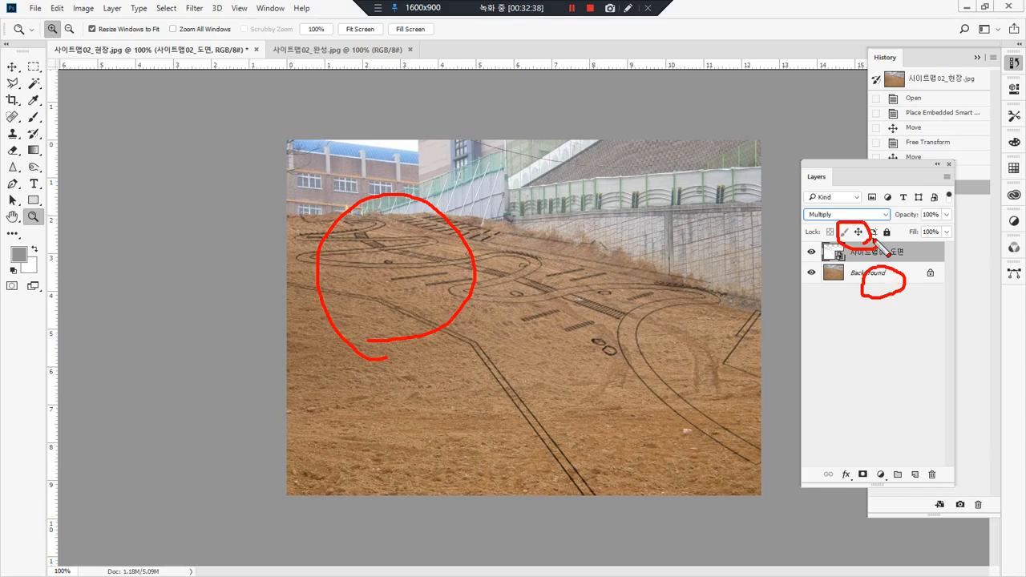
drag(565, 302, 490, 283)
mouse_move(558, 257)
mouse_down()
mouse_move(512, 282)
mouse_move(512, 331)
mouse_up()
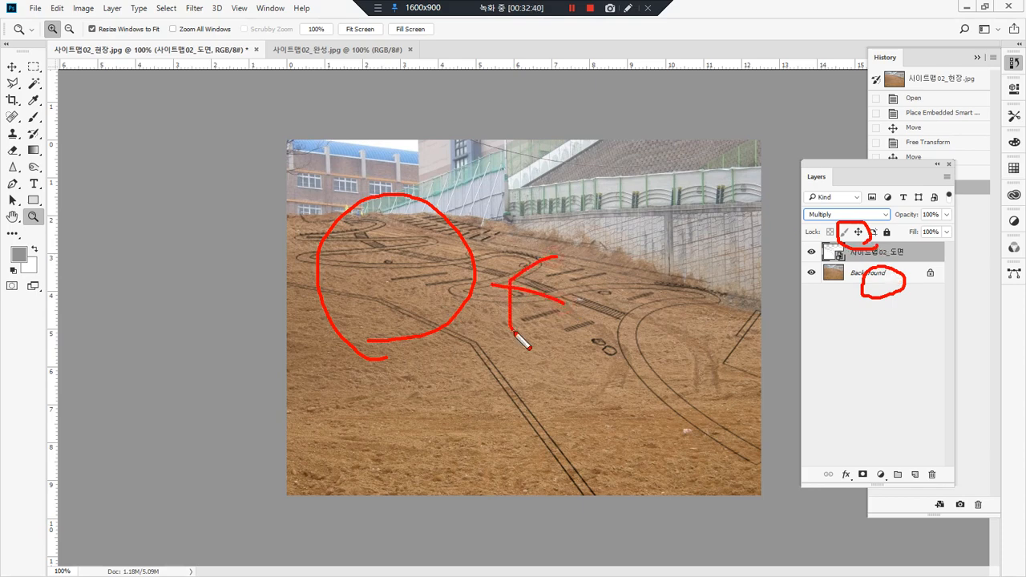
key(Escape)
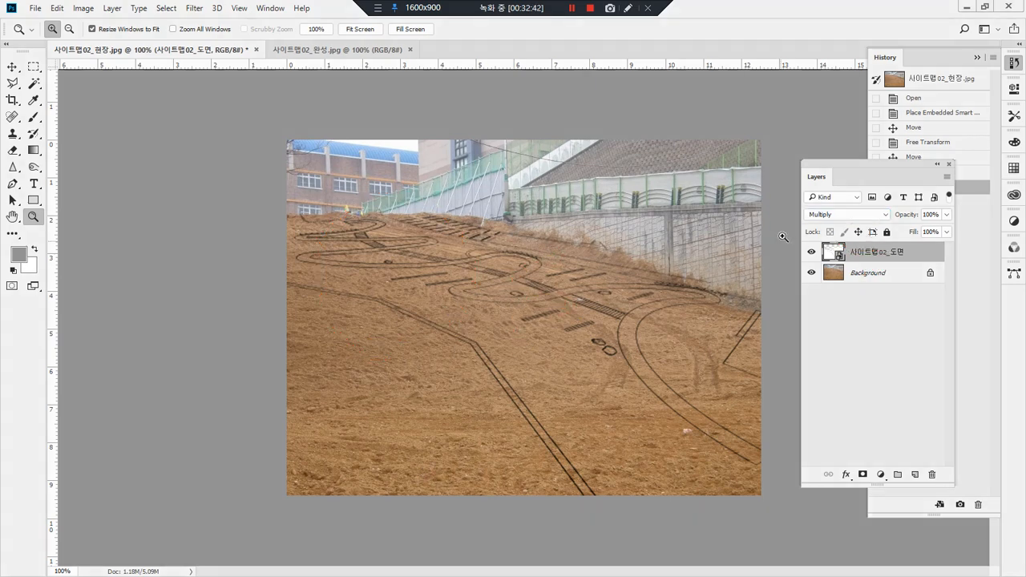
Step: Try the Color Burn, Darker Color and Lighten blend modes on the garden plan layer
click(852, 218)
click(841, 265)
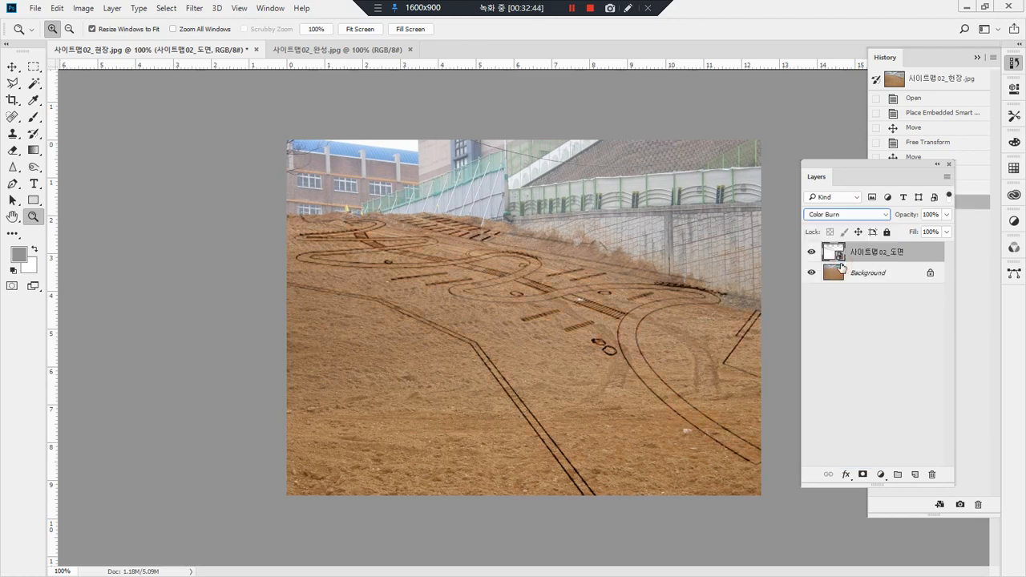
click(868, 215)
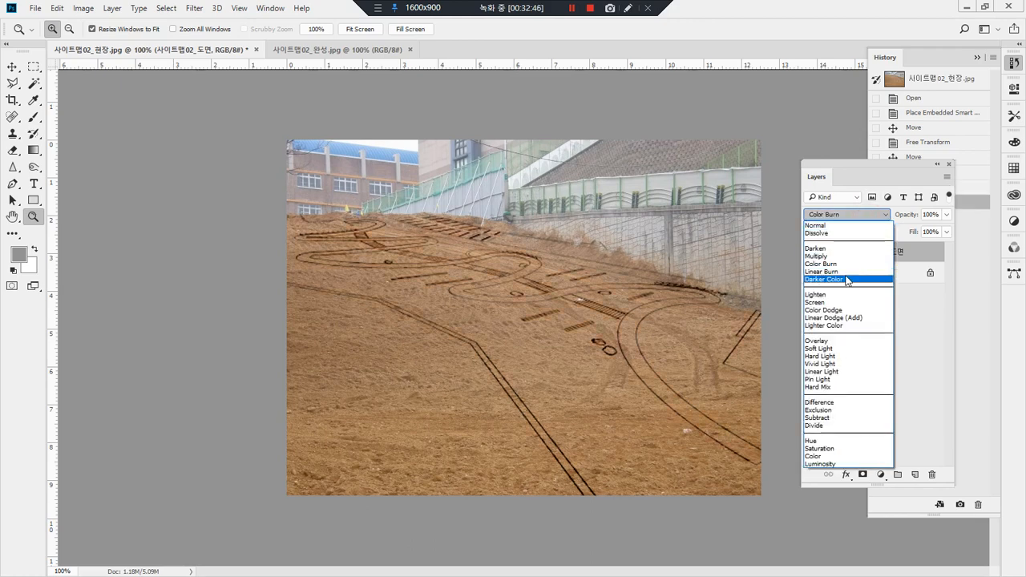
click(848, 280)
click(824, 214)
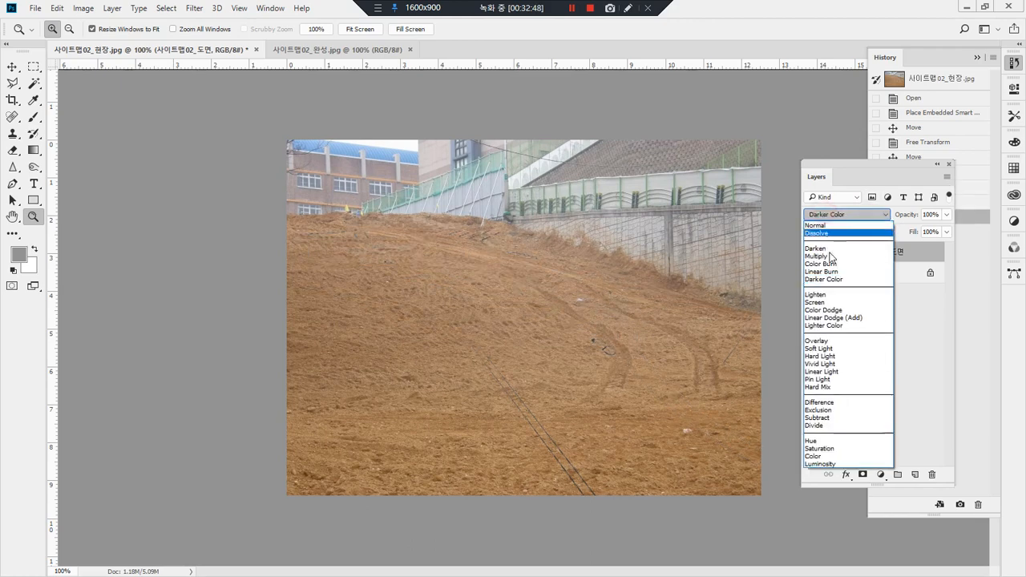
click(832, 295)
mouse_move(355, 423)
mouse_down()
mouse_move(365, 336)
mouse_move(334, 378)
mouse_up()
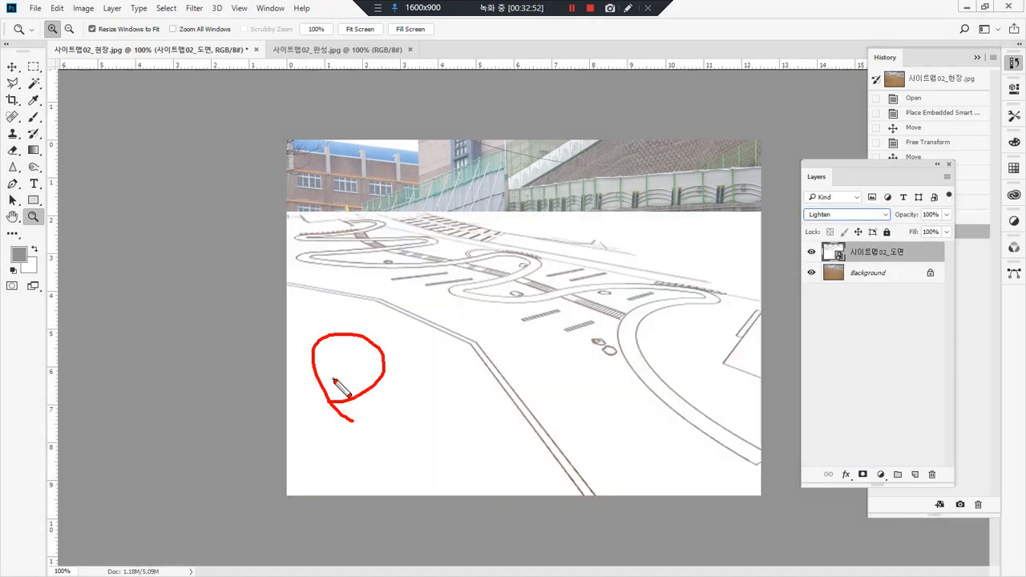
key(Escape)
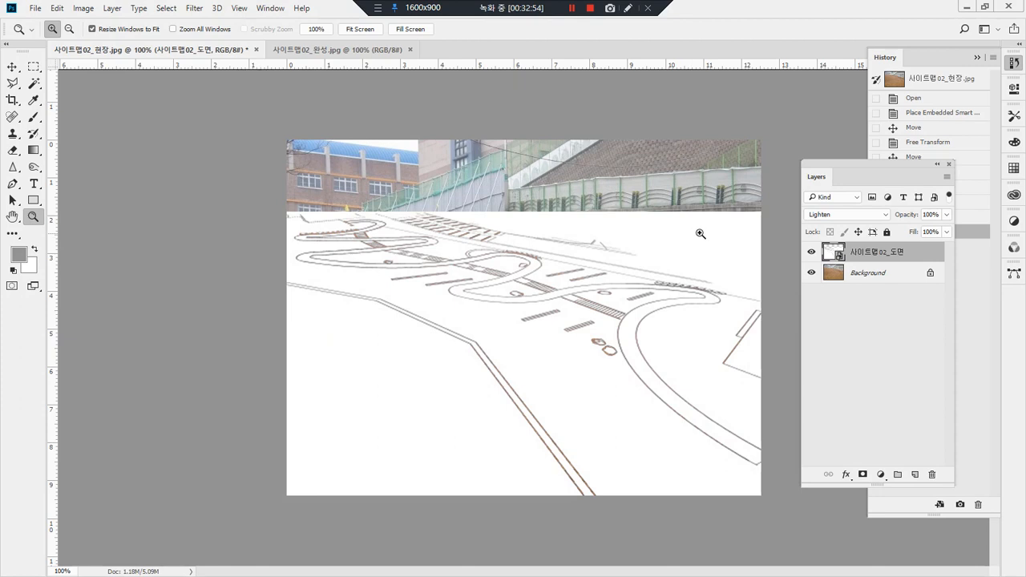
Step: Step the garden plan layer through the remaining lightening blend modes, including Linear Dodge (Add)
click(843, 218)
click(832, 298)
key(Down)
key(Down)
key(Down)
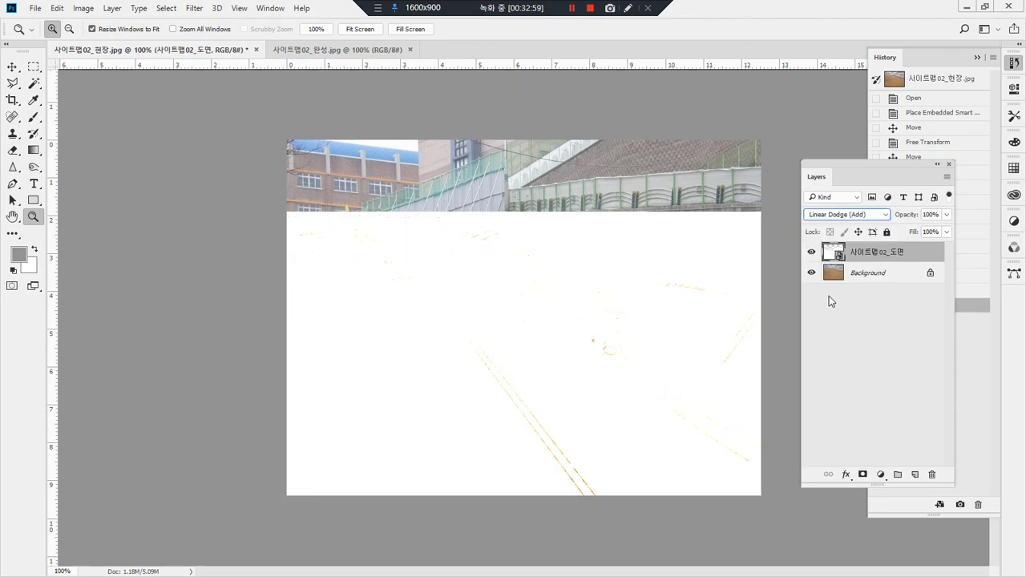
key(Down)
key(Down)
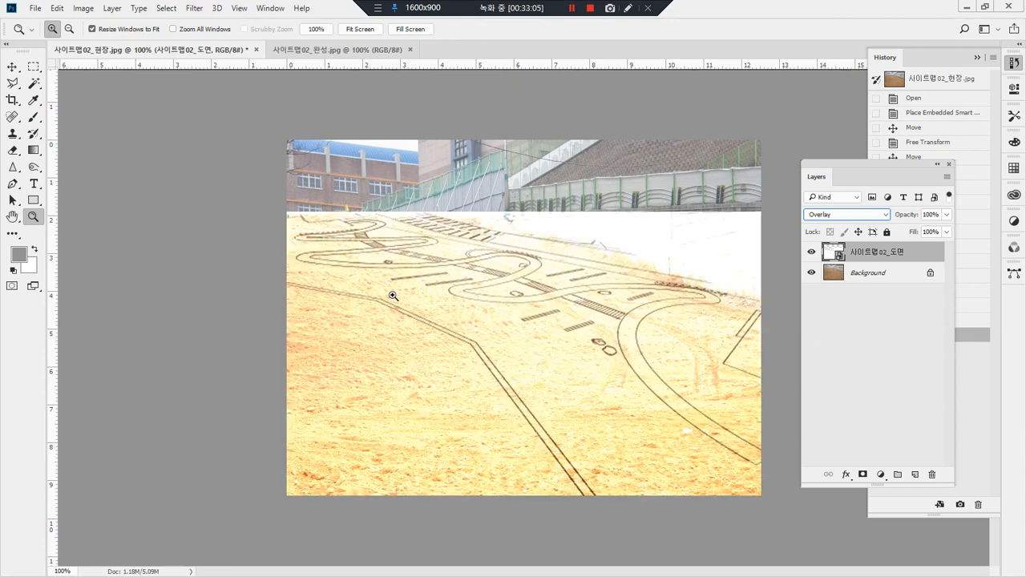
Step: Try the contrast blend modes on the garden plan layer from Overlay and Soft Light through Linear Light, on to Difference
key(Down)
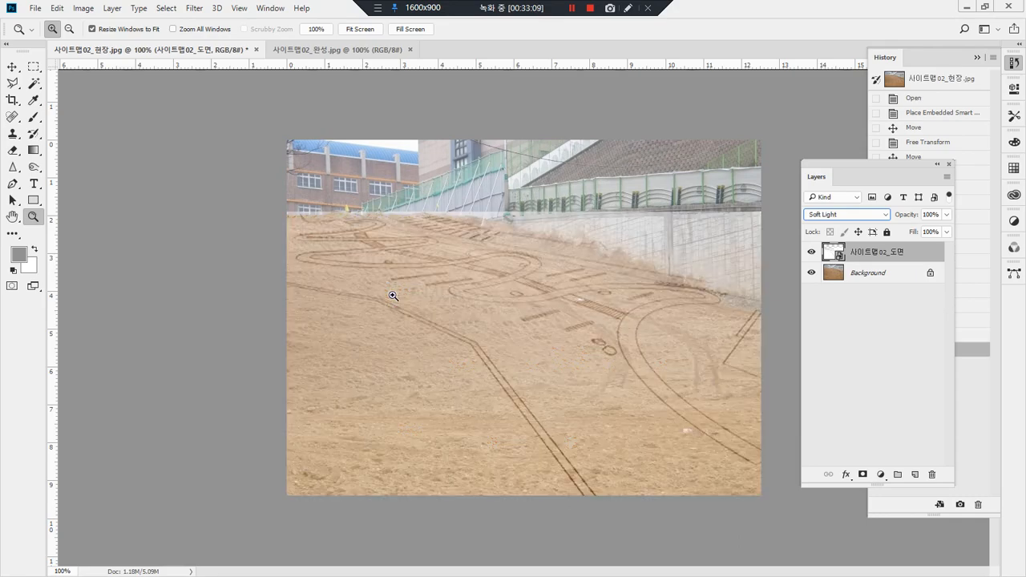
key(Down)
key(Down)
key(Down)
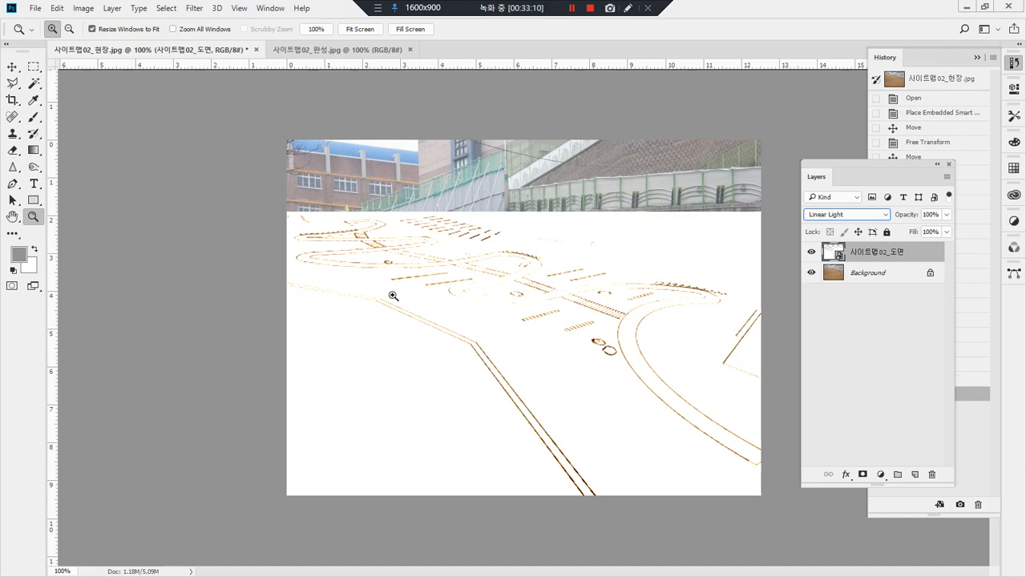
key(Down)
key(Down)
key(Down)
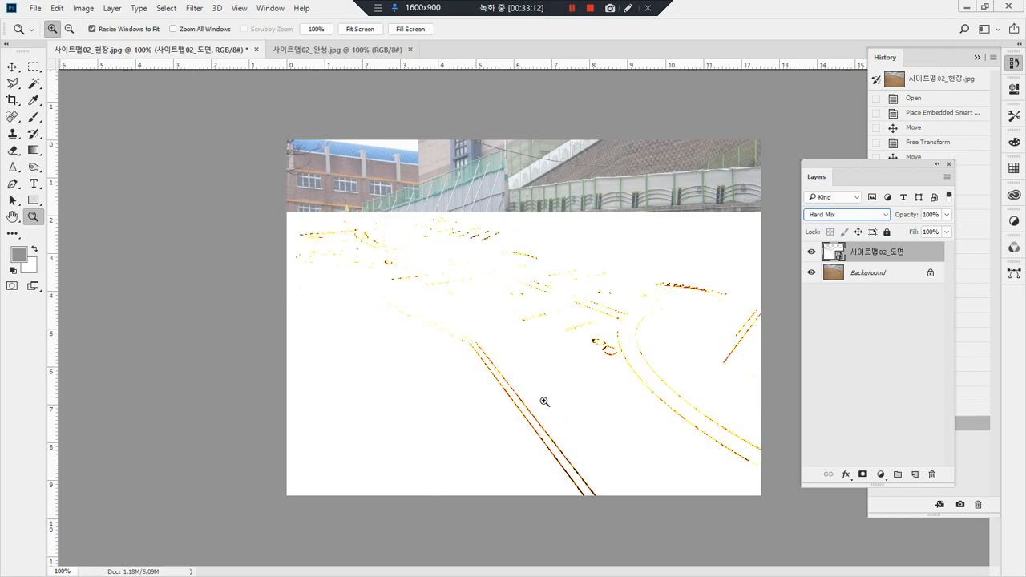
Step: Set the garden plan layer's blend mode to Multiply
click(871, 215)
click(830, 252)
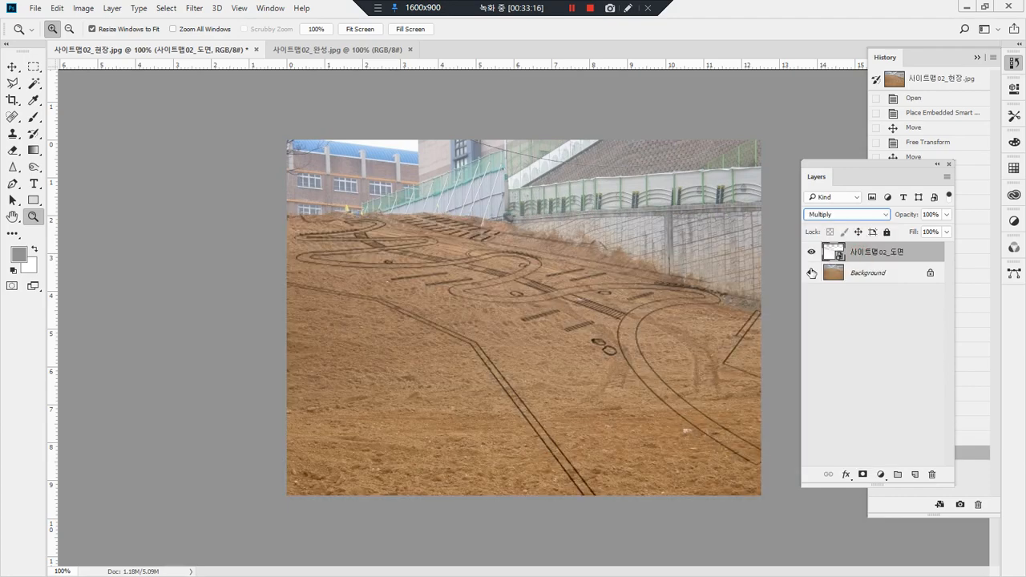
key(Down)
key(Up)
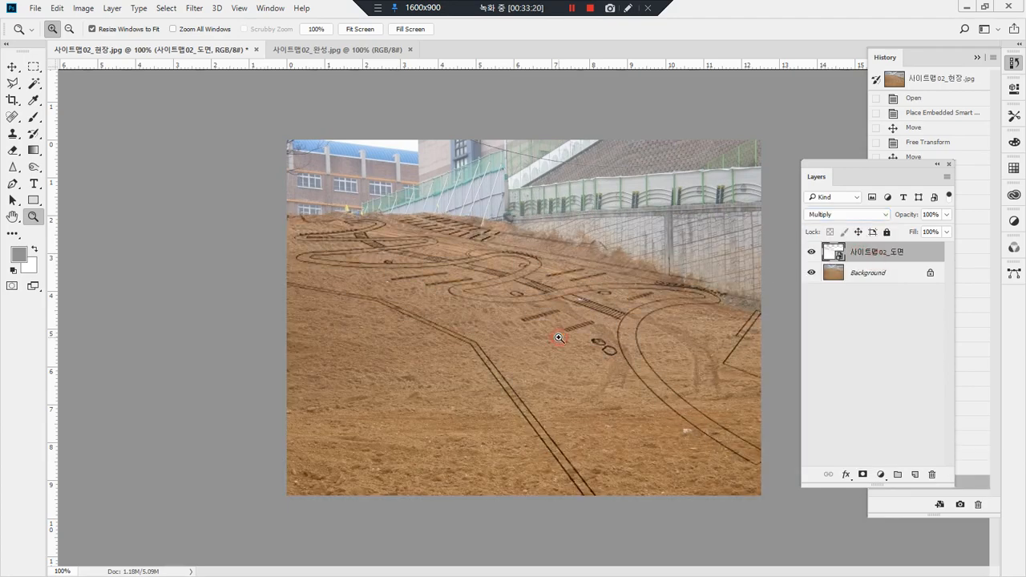
Step: Move the garden plan layer slightly to the left across the slope photo
click(559, 339)
double_click(33, 216)
click(12, 67)
drag(533, 336, 500, 336)
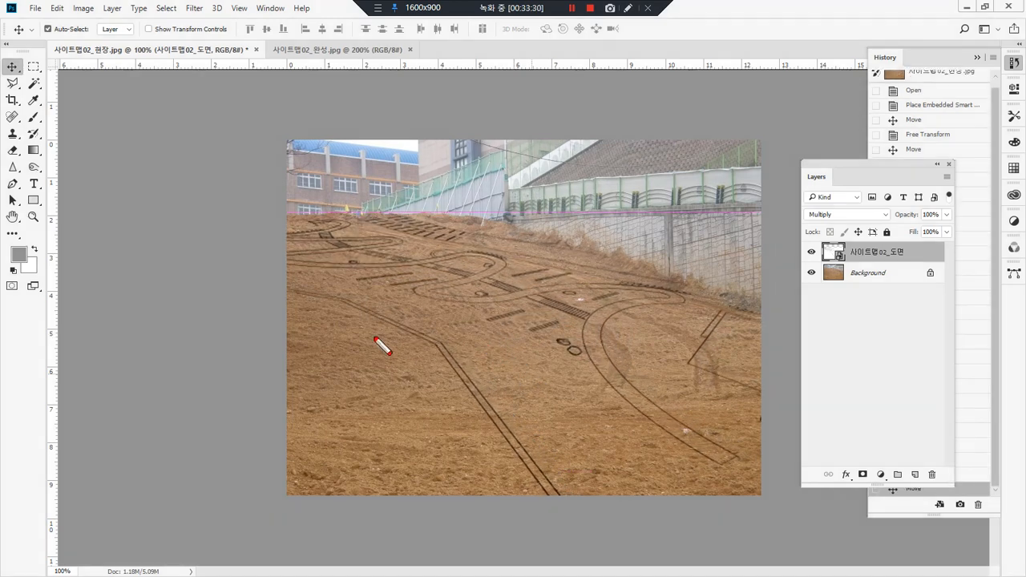
key(Escape)
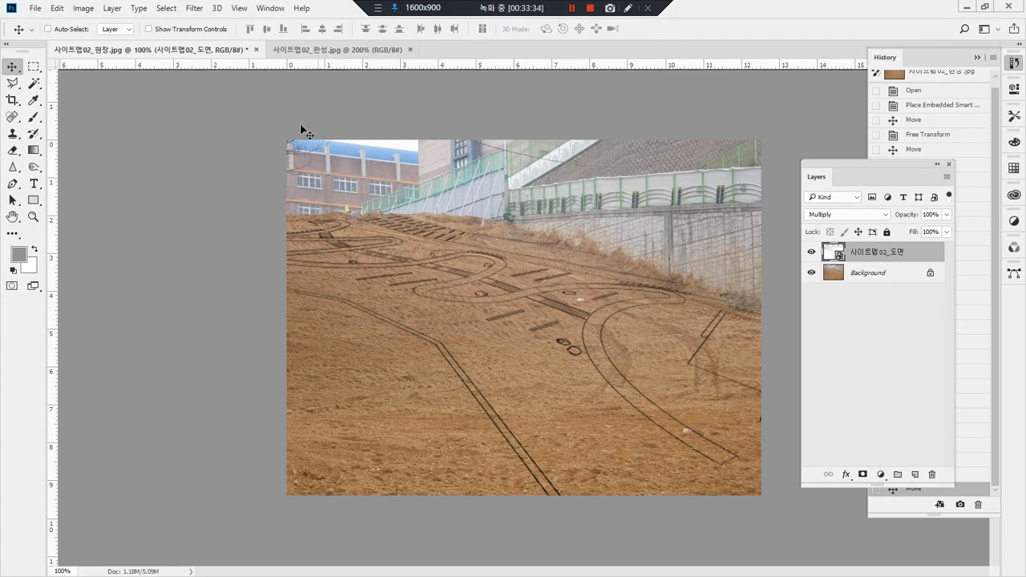
key(alt+Tab)
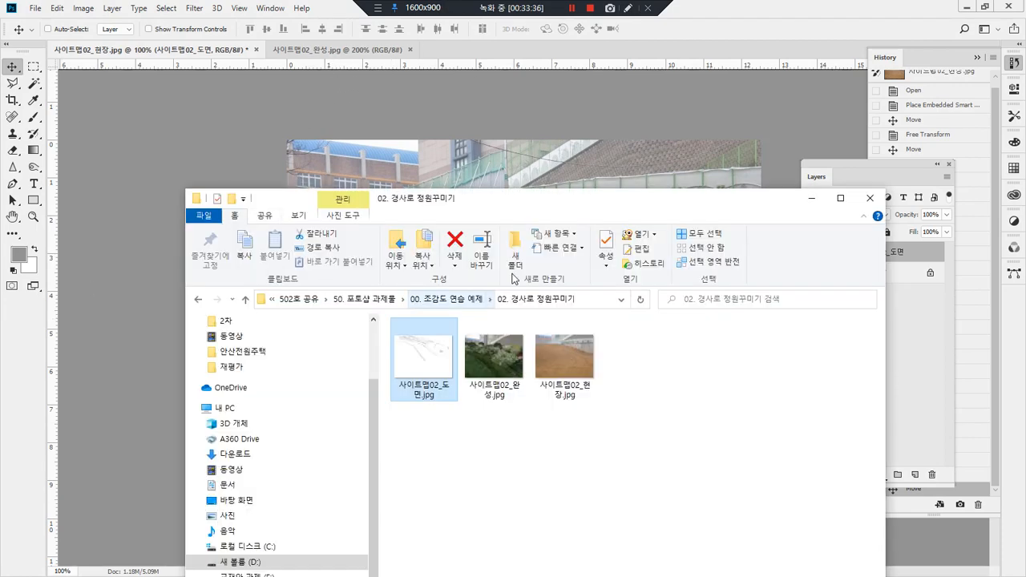
key(alt+Tab)
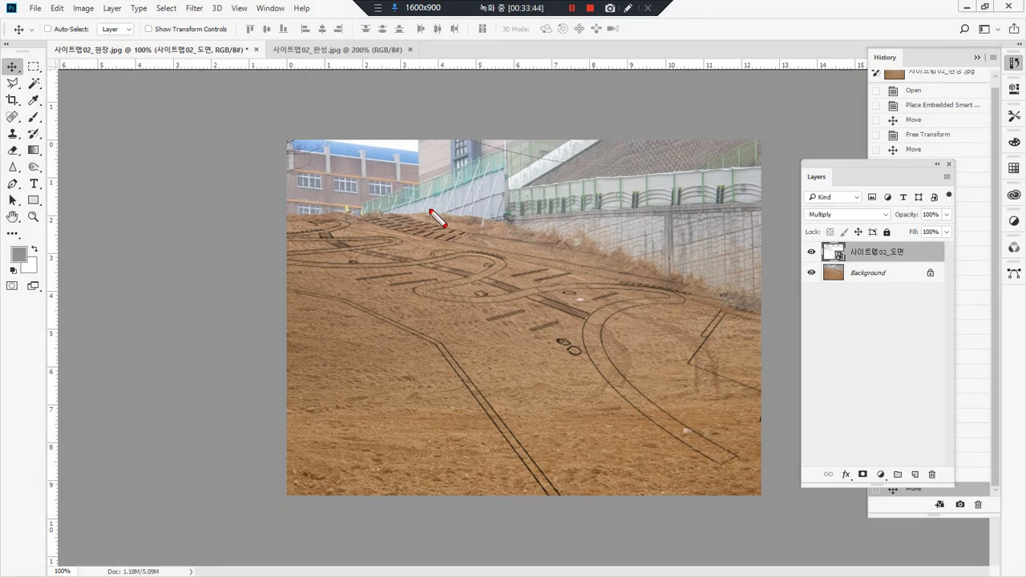
drag(350, 215, 280, 258)
drag(448, 209, 275, 326)
drag(512, 221, 334, 394)
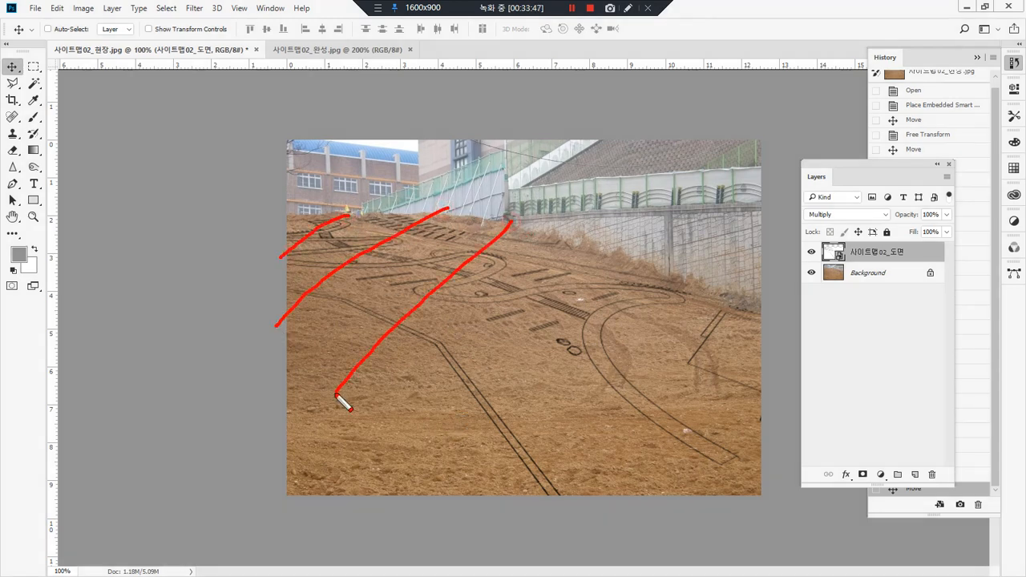
drag(617, 239, 360, 468)
drag(703, 284, 443, 509)
drag(734, 341, 522, 520)
drag(789, 405, 626, 550)
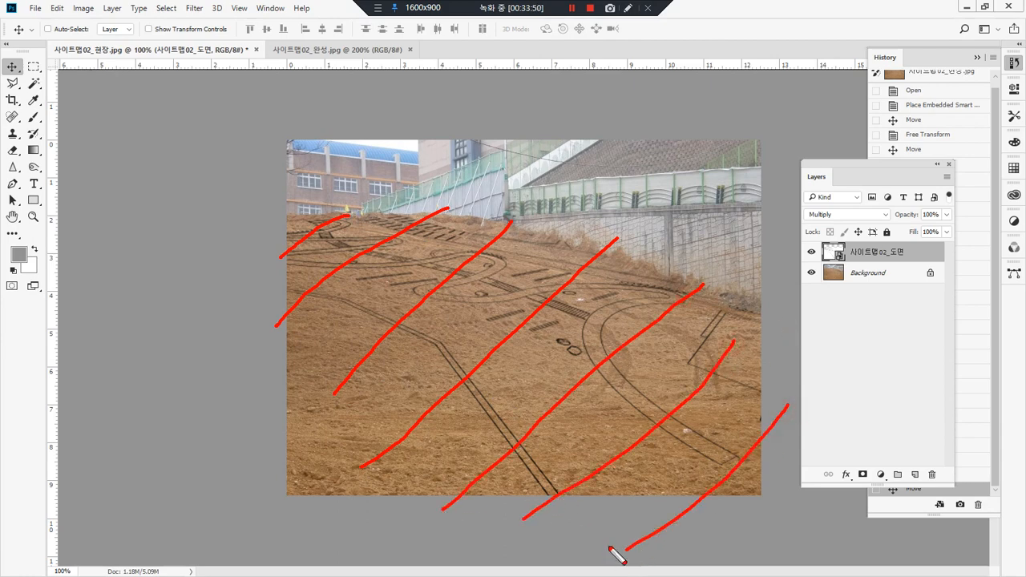
key(Delete)
mouse_move(324, 218)
mouse_down()
mouse_move(287, 238)
mouse_move(373, 239)
mouse_move(374, 248)
mouse_move(302, 251)
mouse_move(282, 264)
mouse_move(463, 261)
mouse_move(473, 274)
mouse_move(420, 297)
mouse_move(512, 306)
mouse_move(621, 292)
mouse_move(612, 371)
mouse_move(702, 459)
mouse_move(728, 478)
mouse_move(755, 479)
mouse_up()
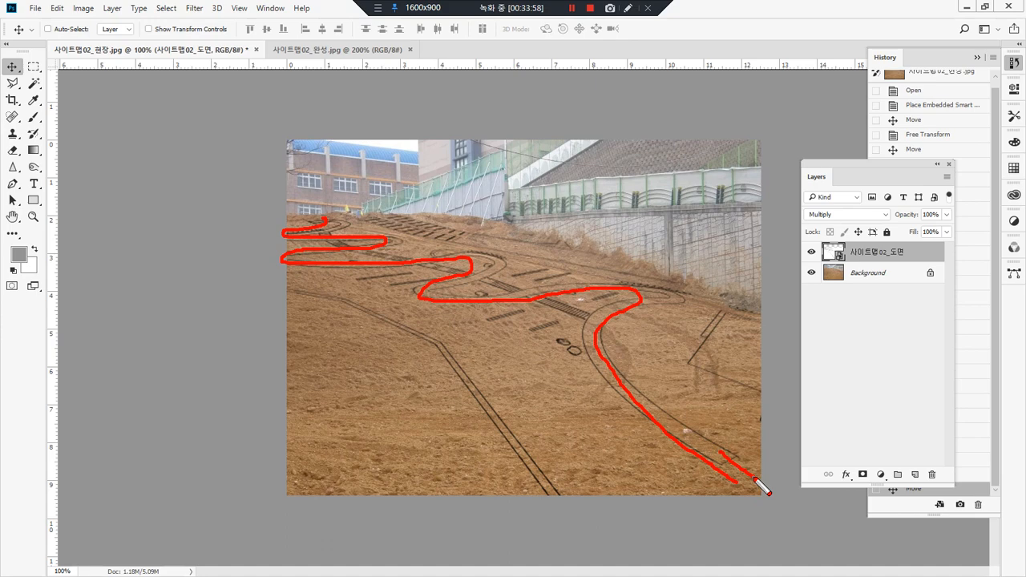
mouse_move(741, 307)
mouse_down()
mouse_move(722, 337)
mouse_move(754, 385)
mouse_move(718, 303)
mouse_move(696, 301)
mouse_up()
mouse_move(587, 321)
mouse_down()
mouse_move(337, 239)
mouse_move(559, 343)
mouse_up()
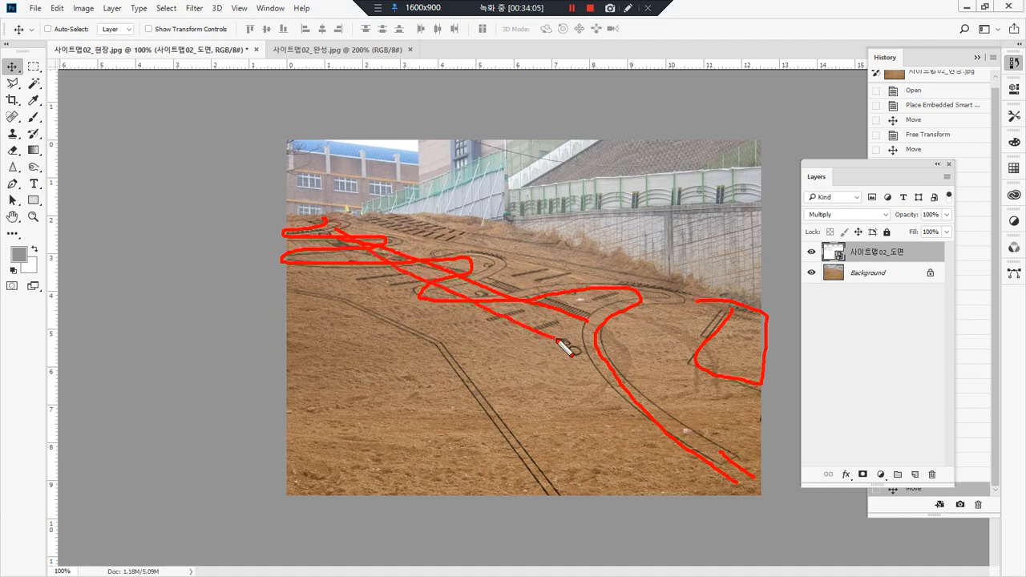
drag(349, 170, 348, 217)
drag(382, 204, 386, 232)
drag(416, 211, 421, 250)
drag(487, 207, 491, 255)
drag(550, 217, 555, 258)
drag(596, 244, 598, 286)
drag(645, 313, 645, 357)
drag(329, 234, 329, 289)
mouse_move(382, 267)
mouse_down()
mouse_move(382, 312)
mouse_move(421, 337)
mouse_up()
drag(460, 315, 464, 388)
mouse_move(520, 346)
mouse_down()
mouse_move(511, 413)
mouse_move(533, 462)
mouse_up()
mouse_move(590, 438)
mouse_down()
mouse_move(497, 410)
mouse_move(458, 360)
mouse_move(377, 307)
mouse_move(279, 289)
mouse_move(370, 310)
mouse_move(446, 361)
mouse_move(529, 526)
mouse_move(473, 412)
mouse_move(348, 324)
mouse_move(238, 290)
mouse_up()
key(Delete)
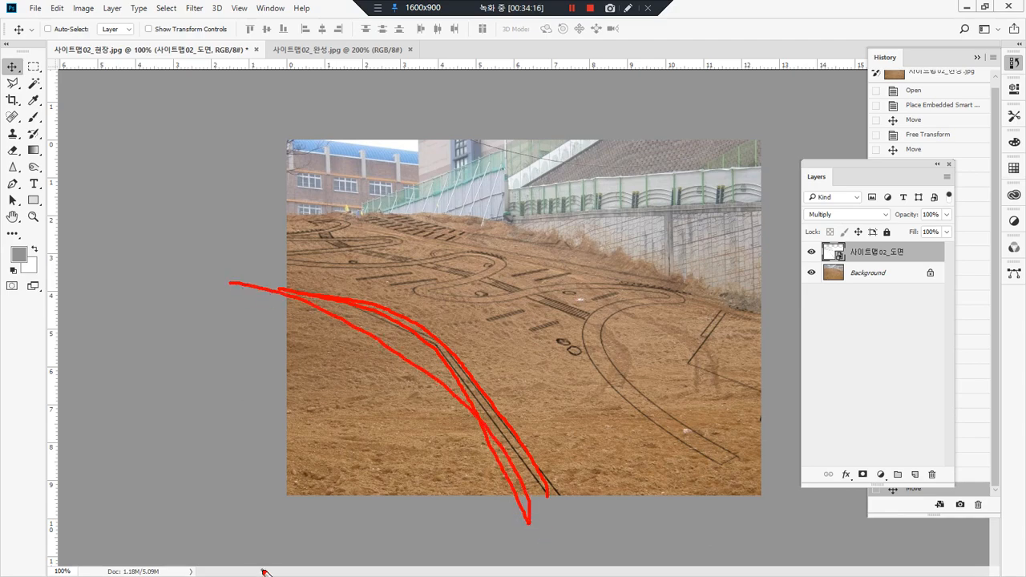
key(Escape)
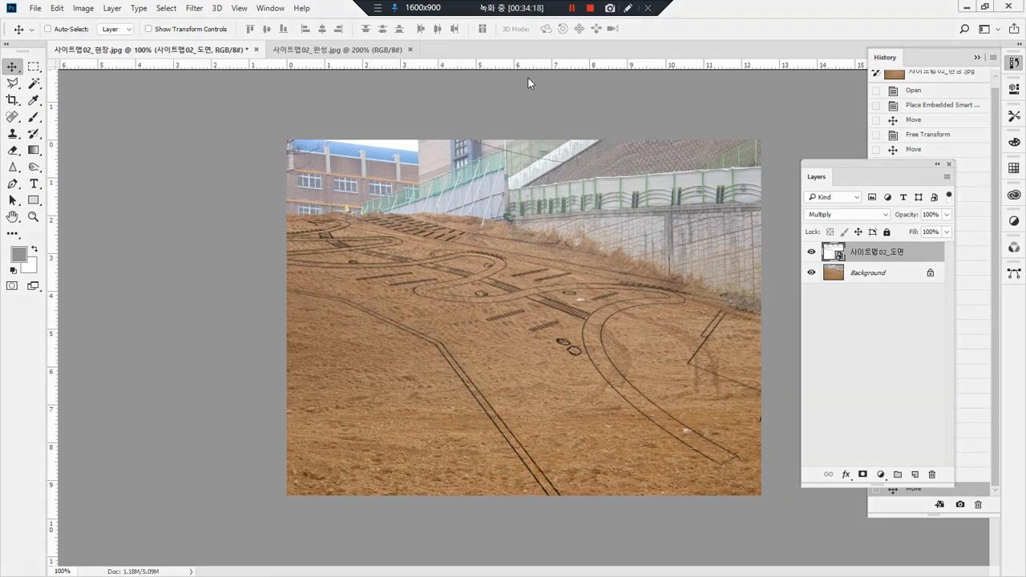
click(571, 8)
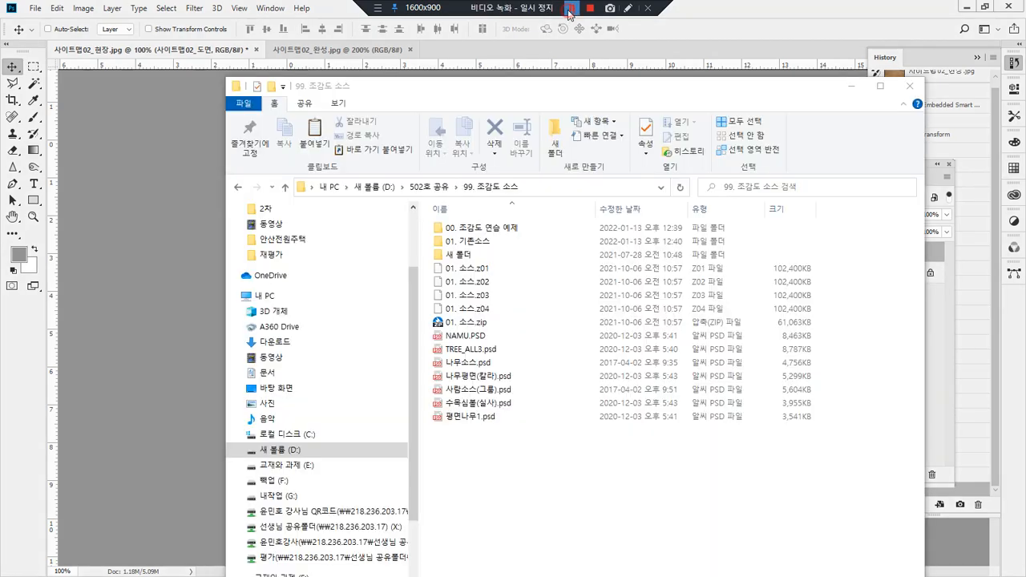
click(572, 8)
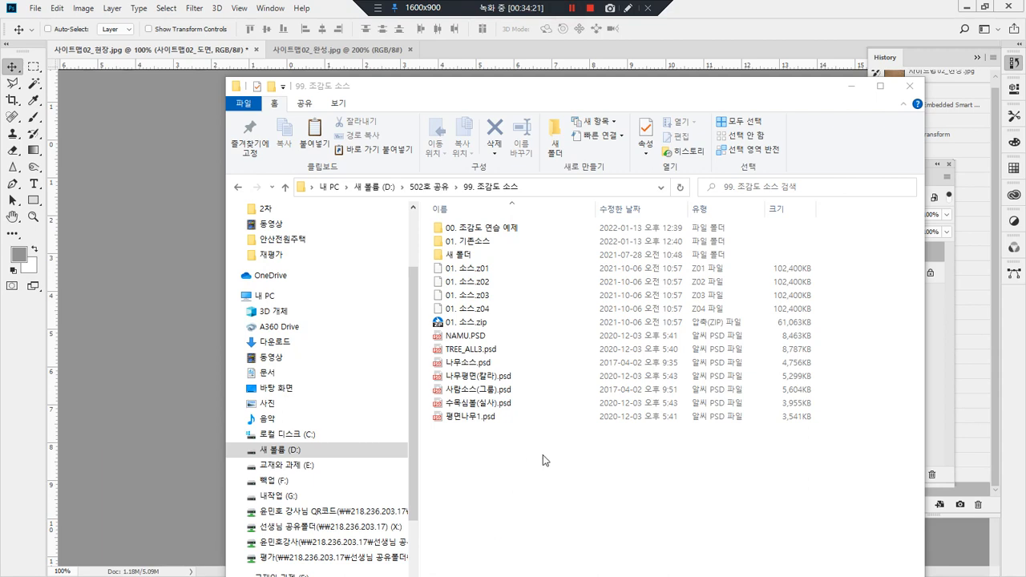
Step: Look through the subfolders of 99. 조감도 소스 and open the tree source file 나무소스.psd from that folder
double_click(499, 241)
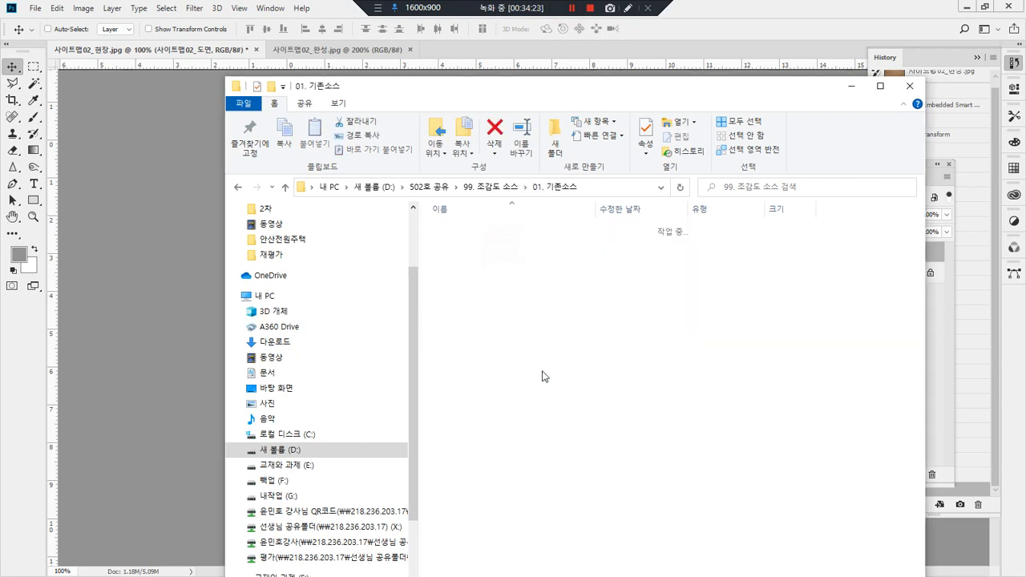
key(alt+Left)
double_click(495, 228)
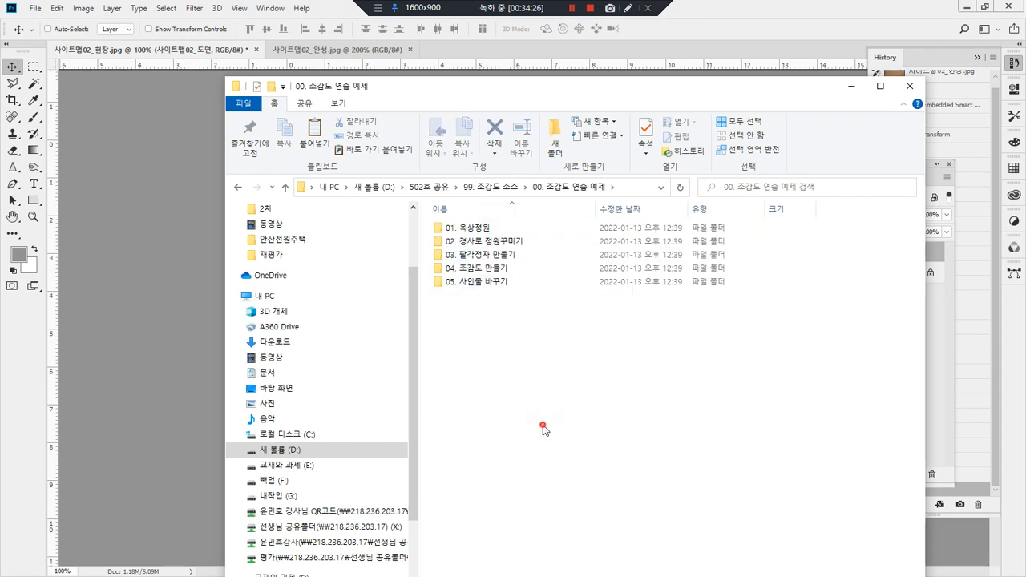
key(alt+Left)
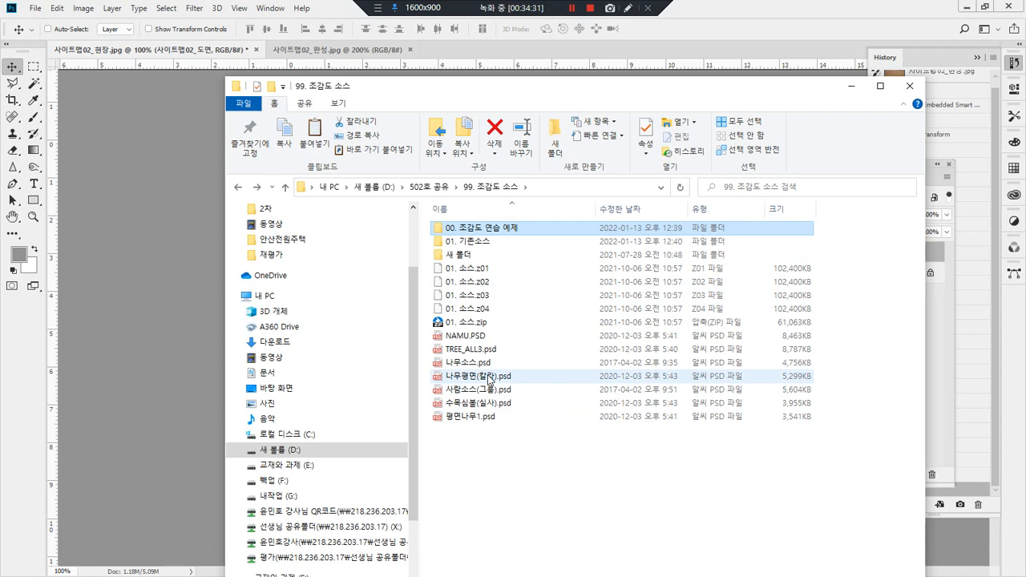
drag(481, 363, 743, 37)
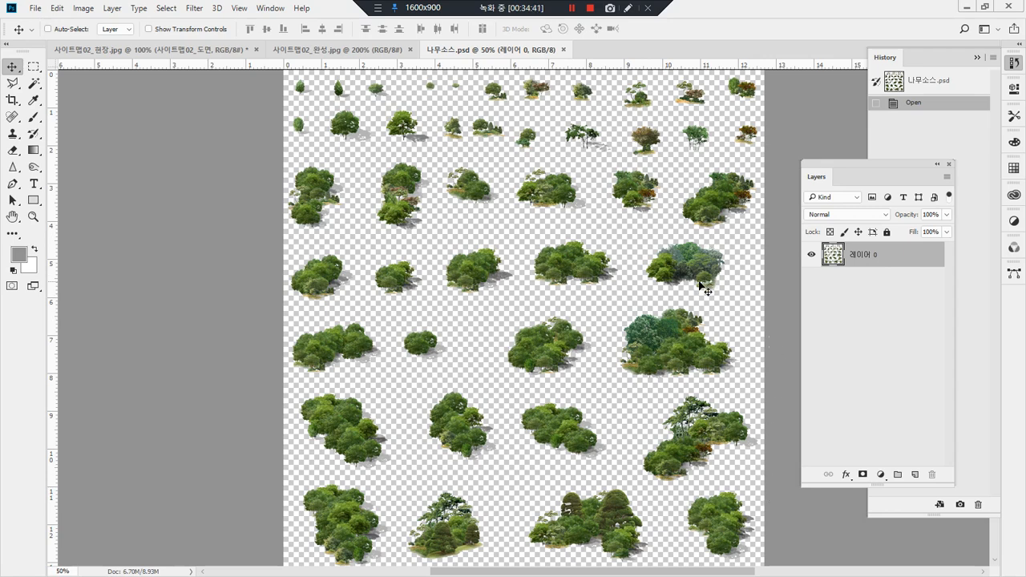
Step: Copy the mixed blue-green tree cluster from 나무소스.psd into 사이트맵02_현장.jpg and place it at the slope's left edge
key(m)
drag(733, 295, 635, 236)
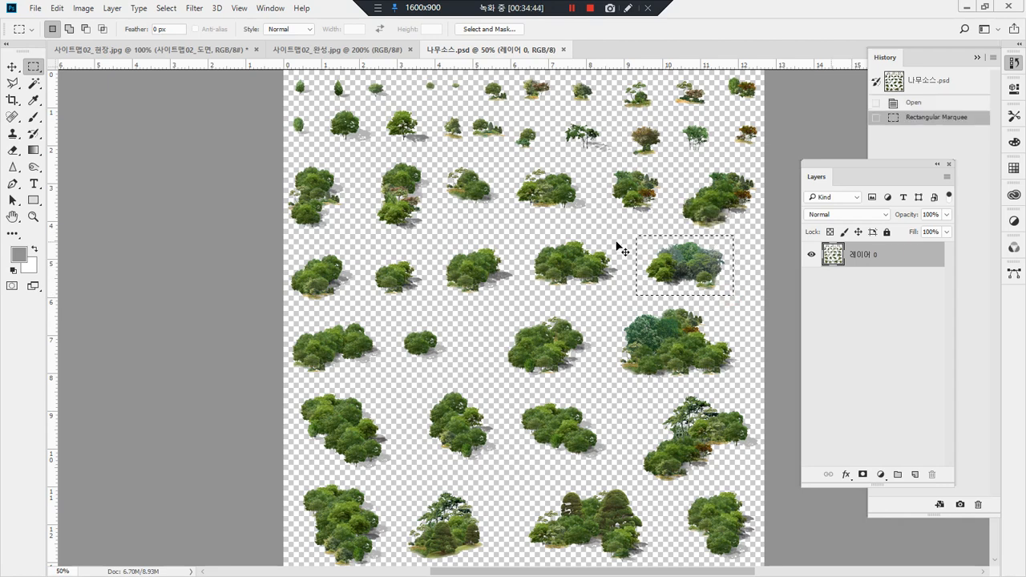
click(126, 53)
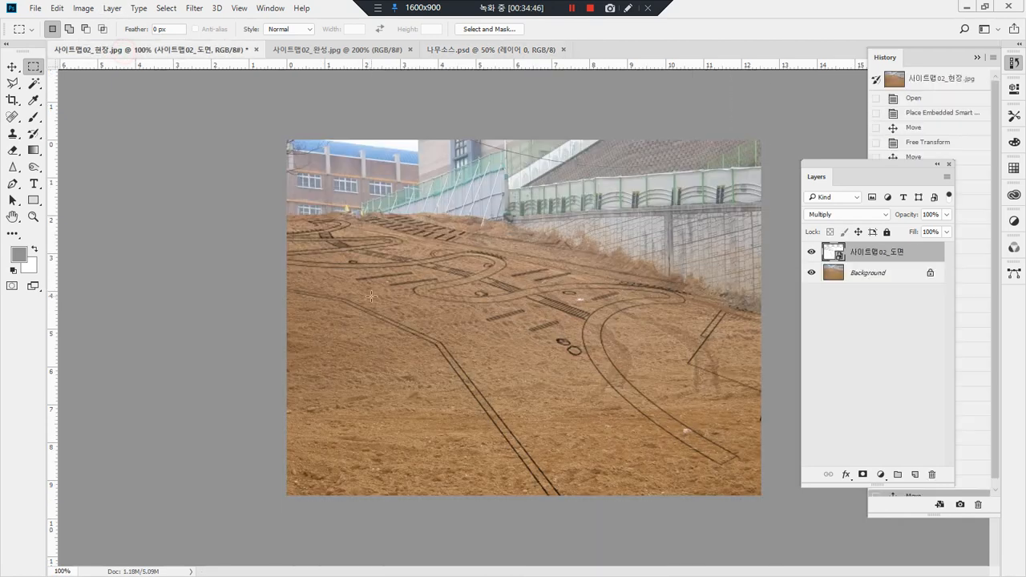
key(ctrl+v)
key(v)
drag(545, 305, 355, 294)
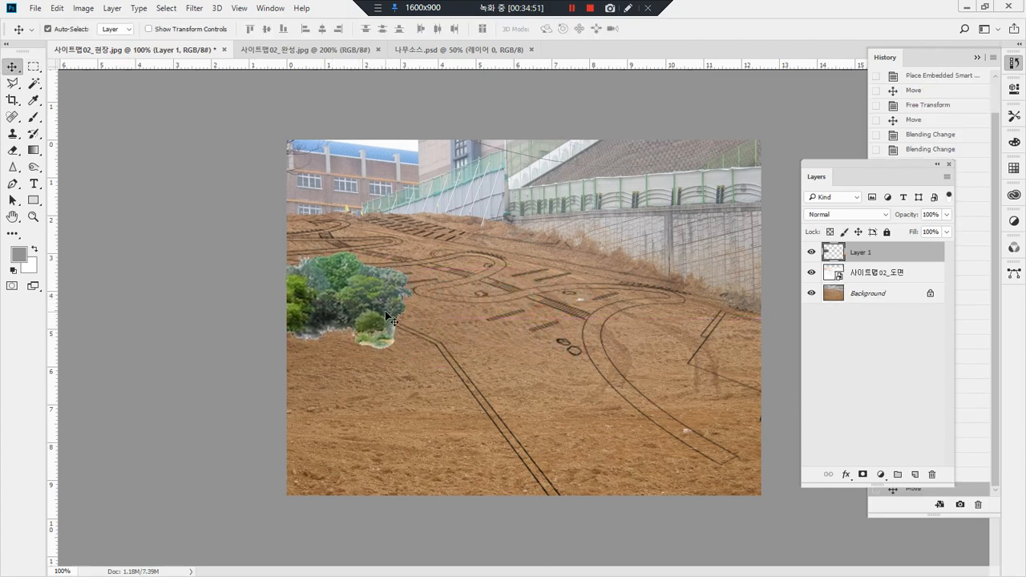
Step: Duplicate the tree cluster eight times to fill the lower-left slope outside the plan's boundary line
drag(372, 294, 416, 365)
drag(420, 367, 494, 451)
drag(486, 453, 513, 483)
drag(498, 475, 333, 470)
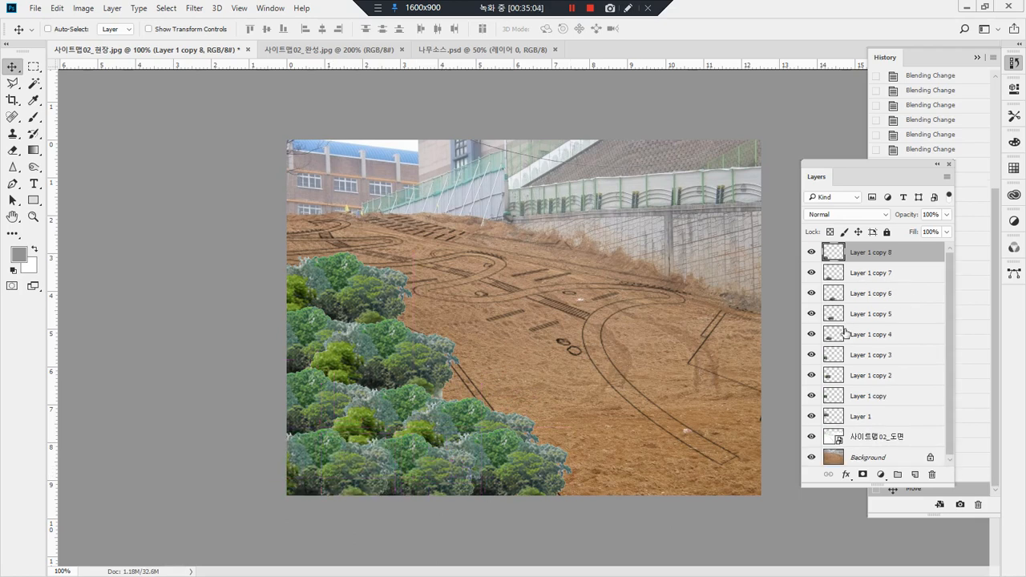
Step: Identify the clusters on Layer 1 copy 5 and Layer 1 copy 2 by toggling their visibility, and shift Layer 1 copy 2 slightly right
click(812, 315)
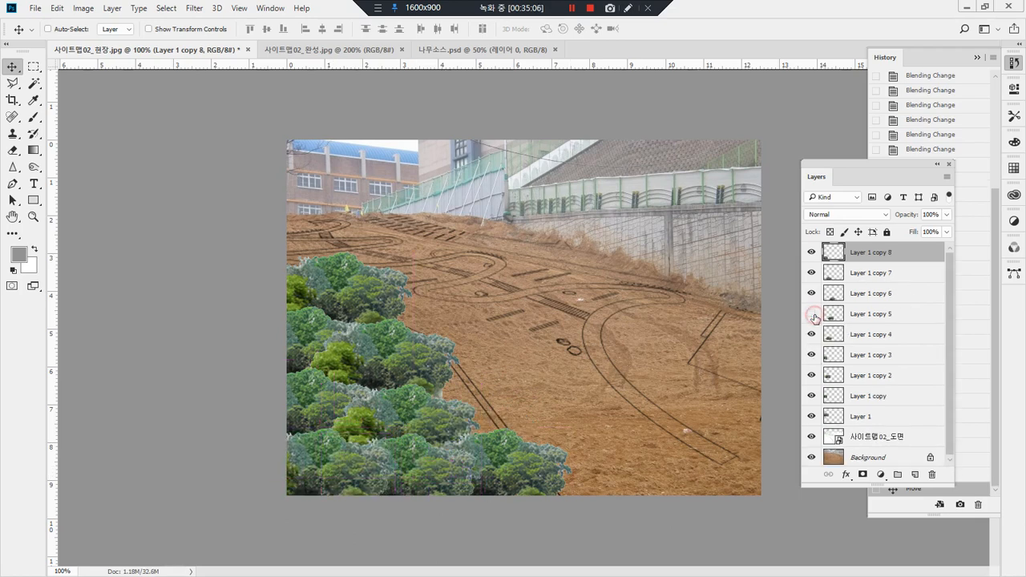
click(812, 315)
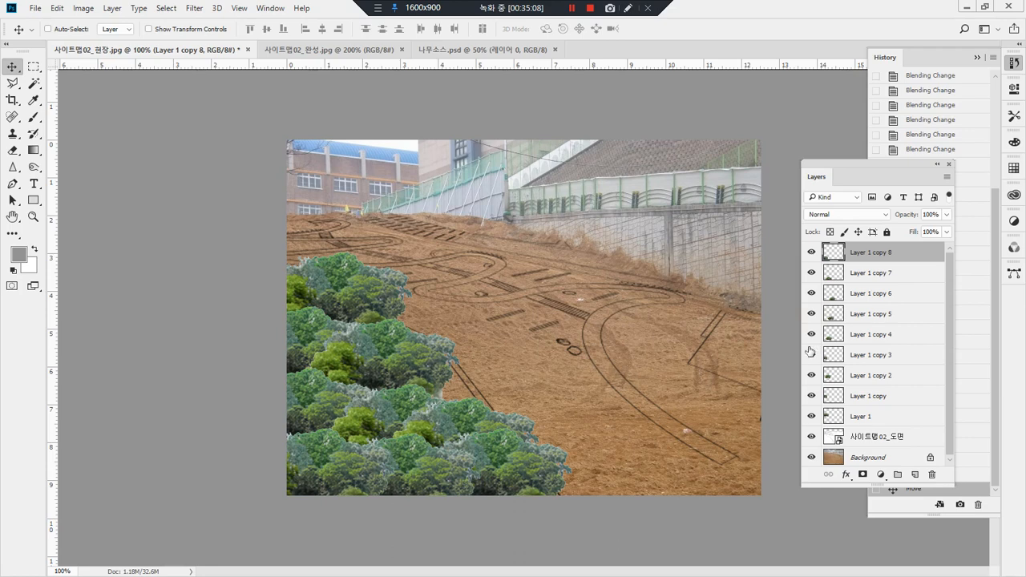
click(811, 375)
click(811, 376)
click(856, 377)
drag(431, 368, 474, 374)
mouse_move(361, 522)
mouse_down()
mouse_move(231, 447)
mouse_move(243, 176)
mouse_move(472, 283)
mouse_move(606, 442)
mouse_move(458, 494)
mouse_move(327, 481)
mouse_up()
key(Escape)
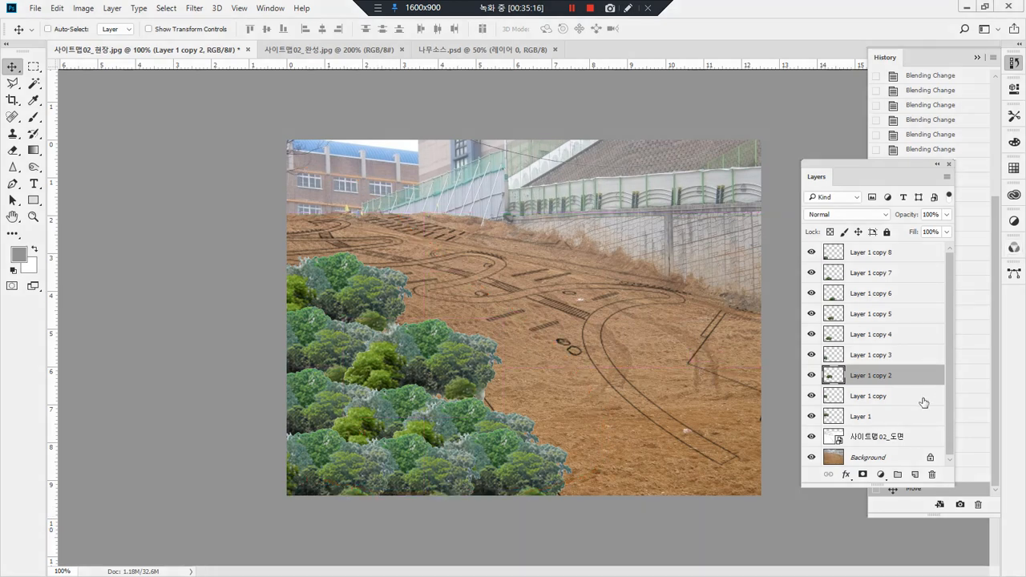
Step: Enlarge the layer list and group all tree layers from Layer 1 to Layer 1 copy 8
drag(836, 165, 799, 73)
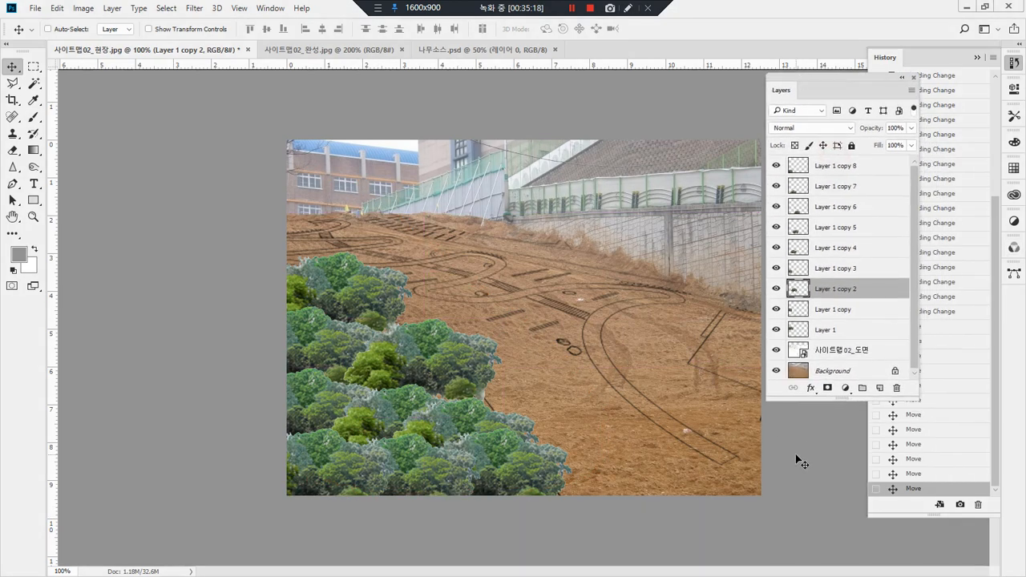
drag(804, 400, 805, 564)
click(822, 332)
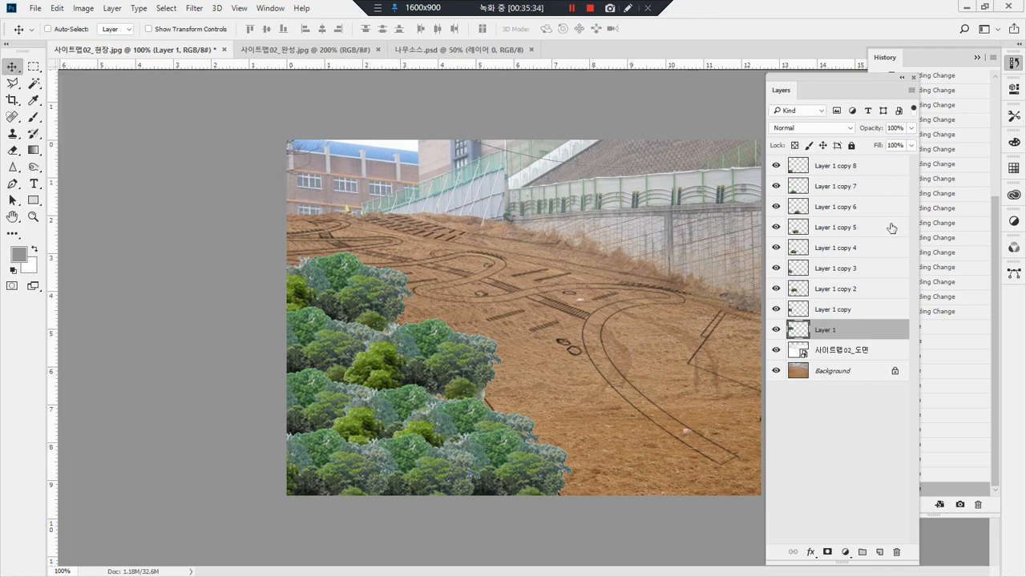
mouse_move(838, 334)
mouse_down()
mouse_move(807, 304)
mouse_move(802, 215)
mouse_move(825, 182)
mouse_move(861, 195)
mouse_move(883, 260)
mouse_move(876, 315)
mouse_move(843, 335)
mouse_up()
key(Escape)
shift+click(839, 170)
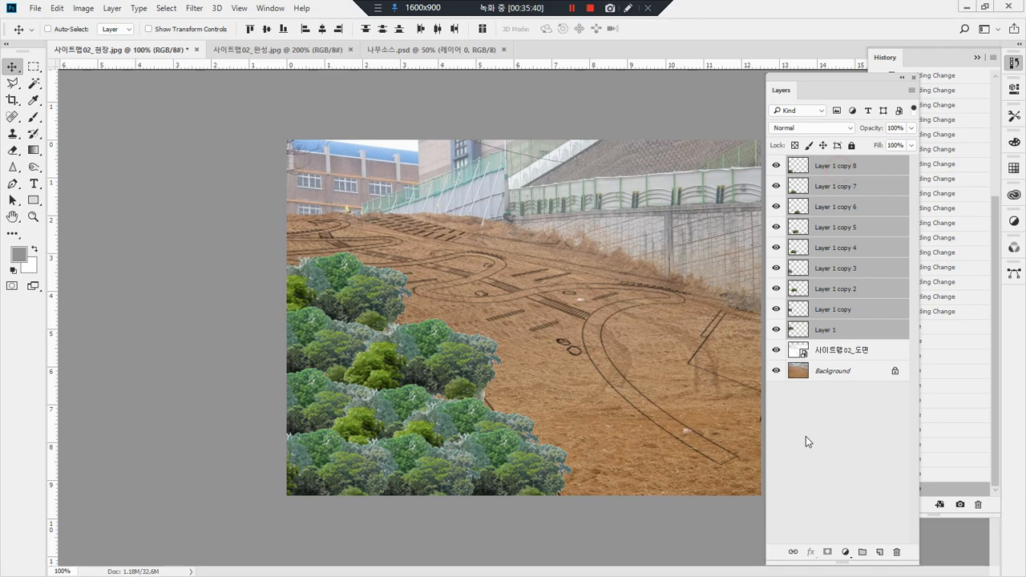
click(863, 553)
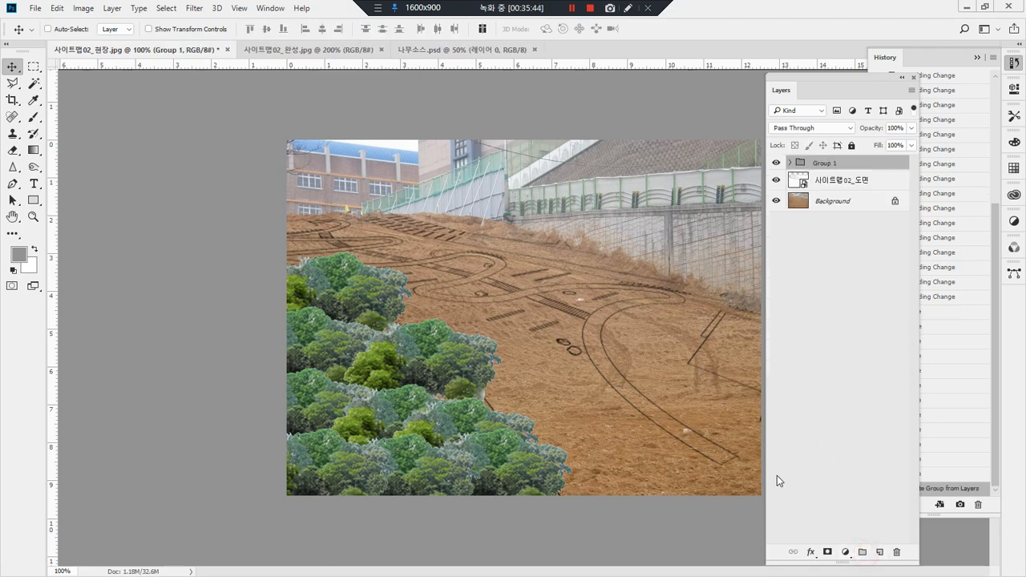
Step: Toggle the tree group's visibility off and on to check which trees it contains
click(776, 163)
click(776, 163)
click(776, 164)
click(776, 163)
click(776, 164)
click(776, 164)
Step: Ungroup the tree layers and group them again
key(ctrl+shift+g)
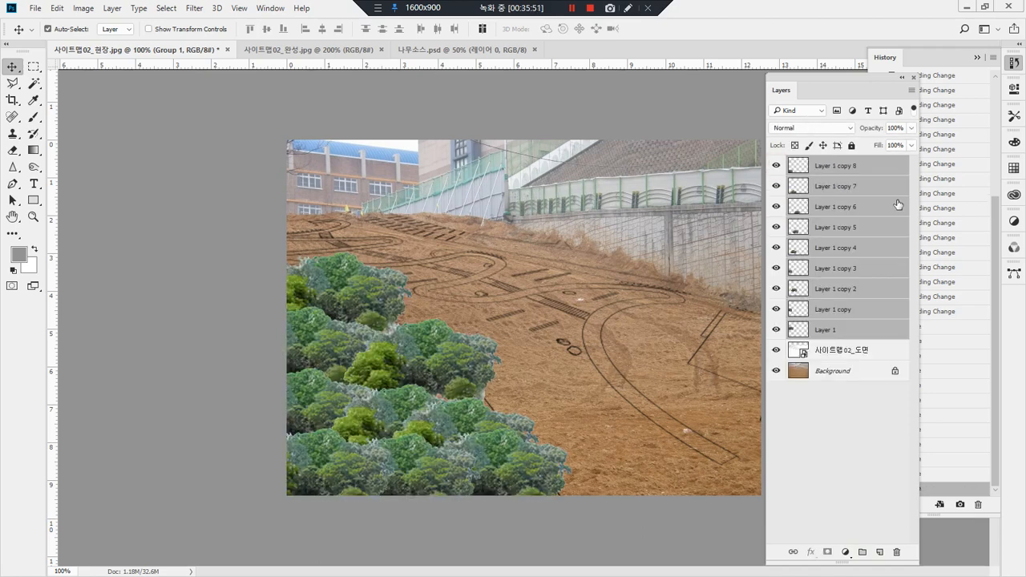
key(ctrl+g)
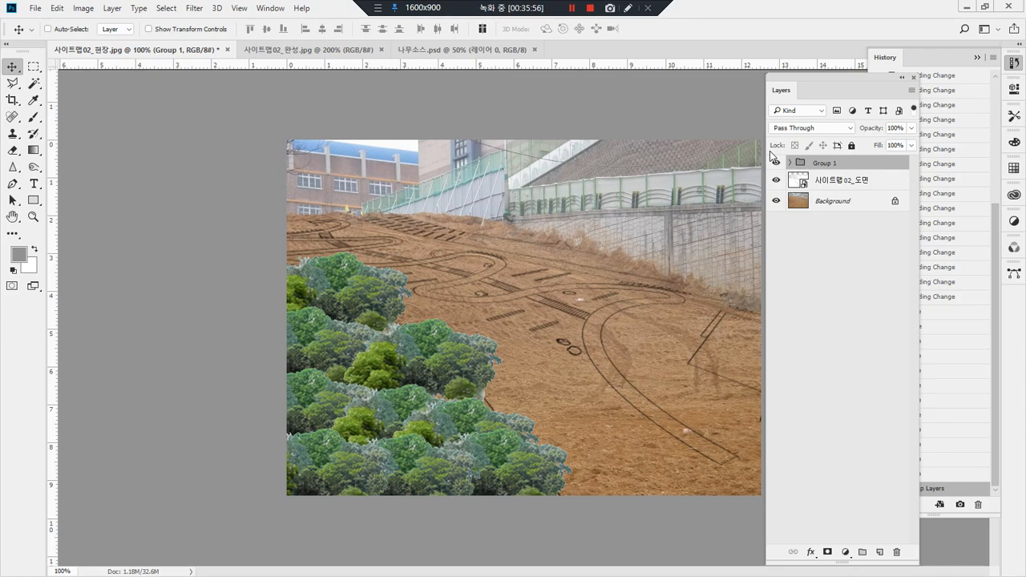
Step: Look through the open documents and view the finished garden example 사이트맵02_완성.jpg
click(271, 52)
click(576, 53)
click(464, 52)
click(303, 52)
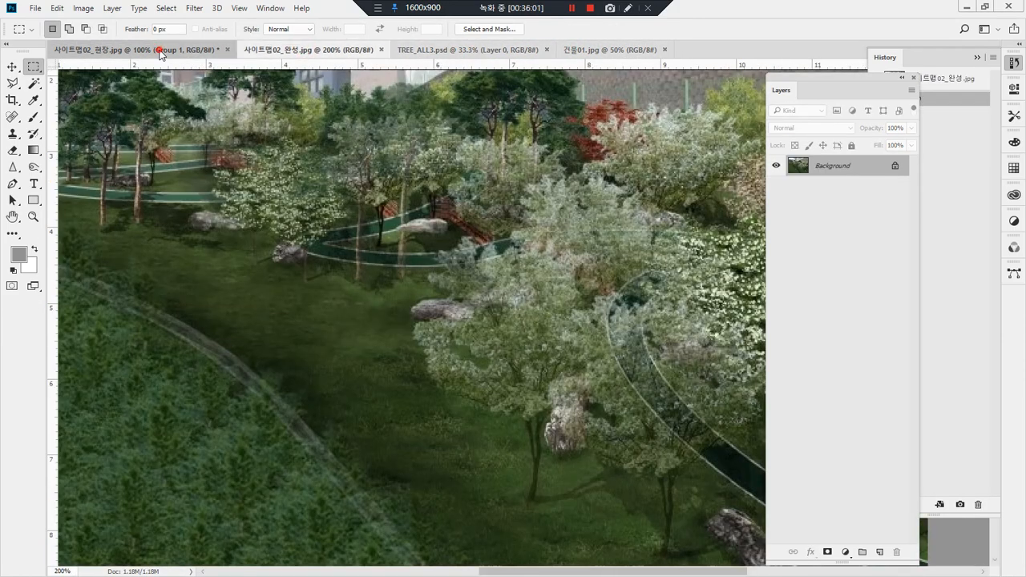
Step: Paste the copied conifer into 사이트맵02_현장.jpg and move it in front of the brick building at the slope's upper-left end
click(135, 50)
key(ctrl+v)
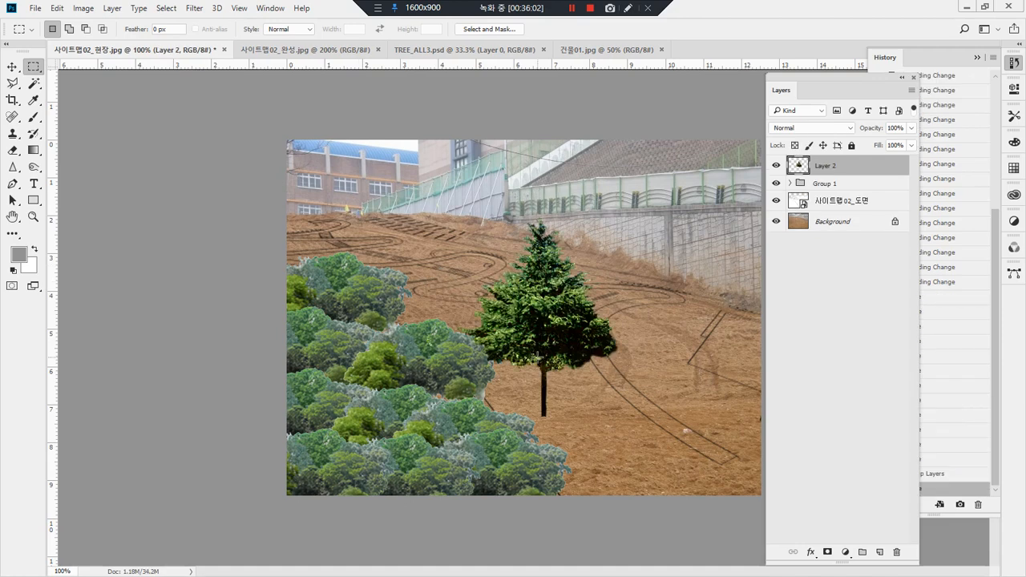
key(v)
drag(549, 413, 339, 223)
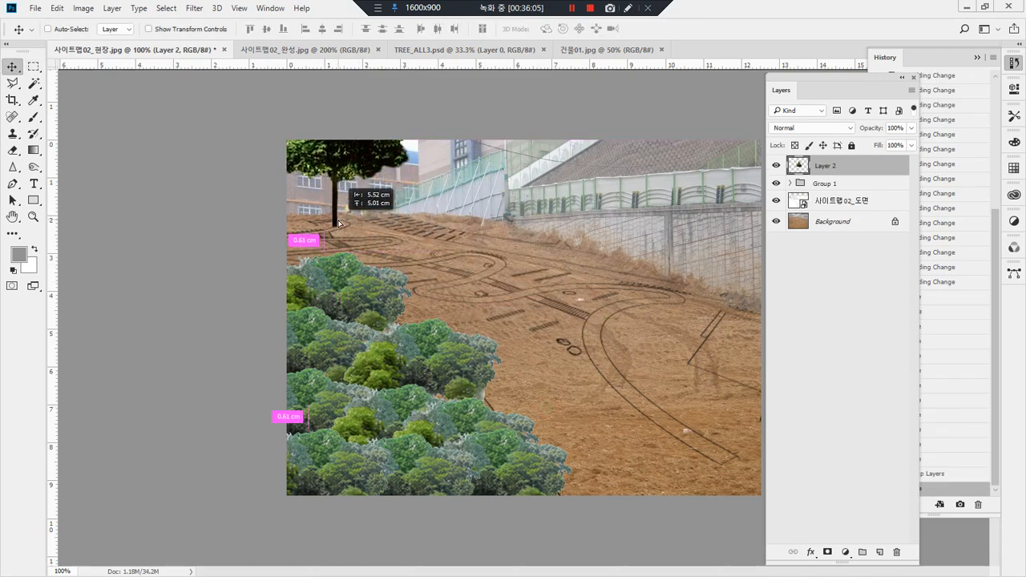
key(ctrl+t)
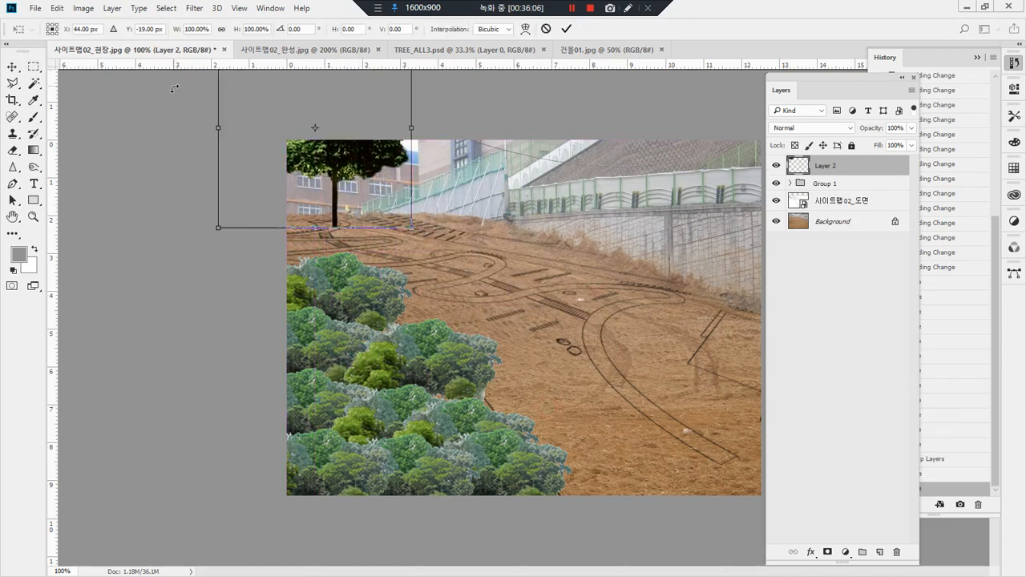
drag(217, 230, 340, 101)
drag(412, 77, 405, 191)
key(Return)
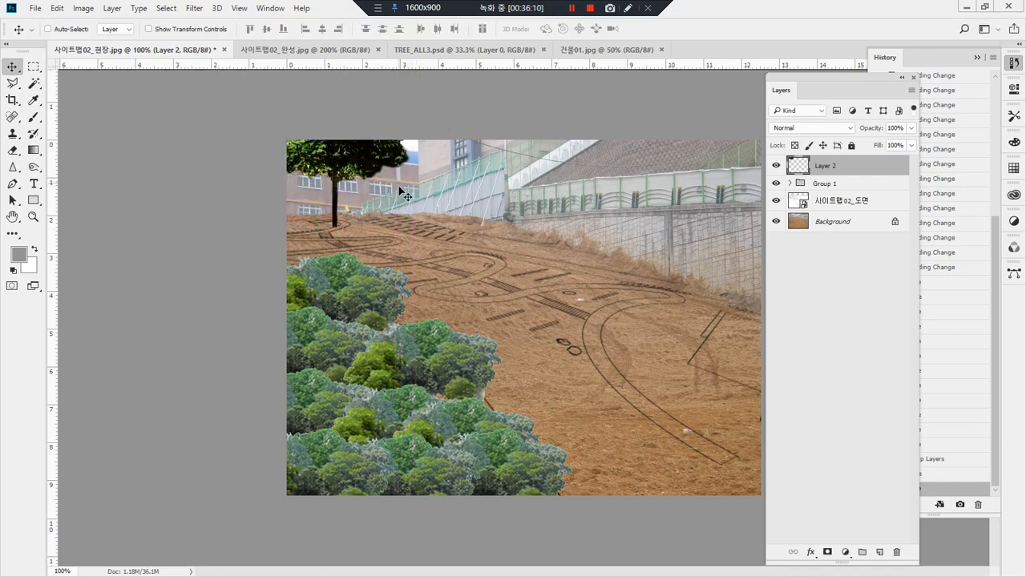
Step: Scale the pasted conifer to about 49% and stand it on the slope in front of the brick building
key(ctrl+t)
drag(219, 229, 317, 125)
drag(382, 106, 377, 211)
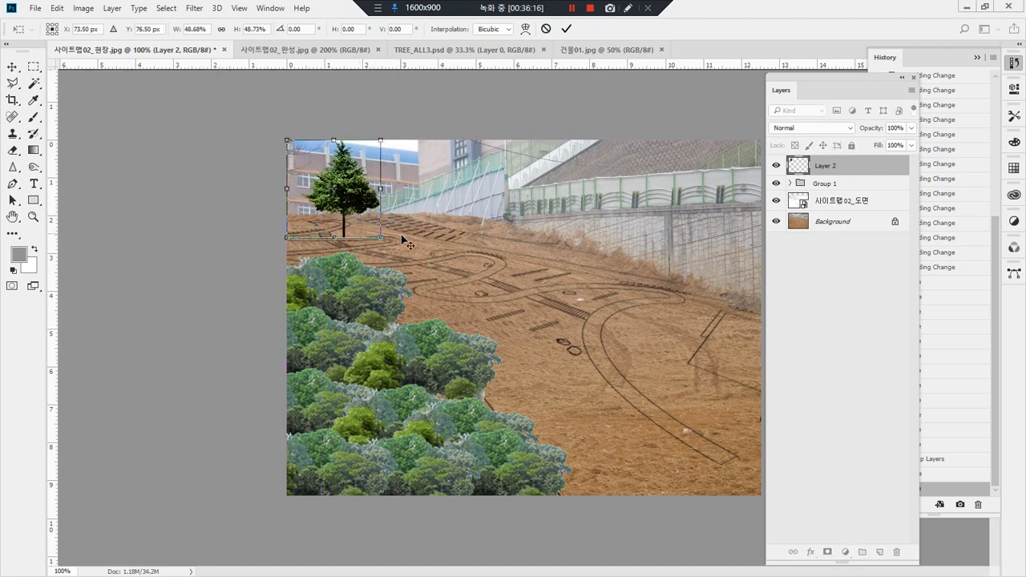
key(Return)
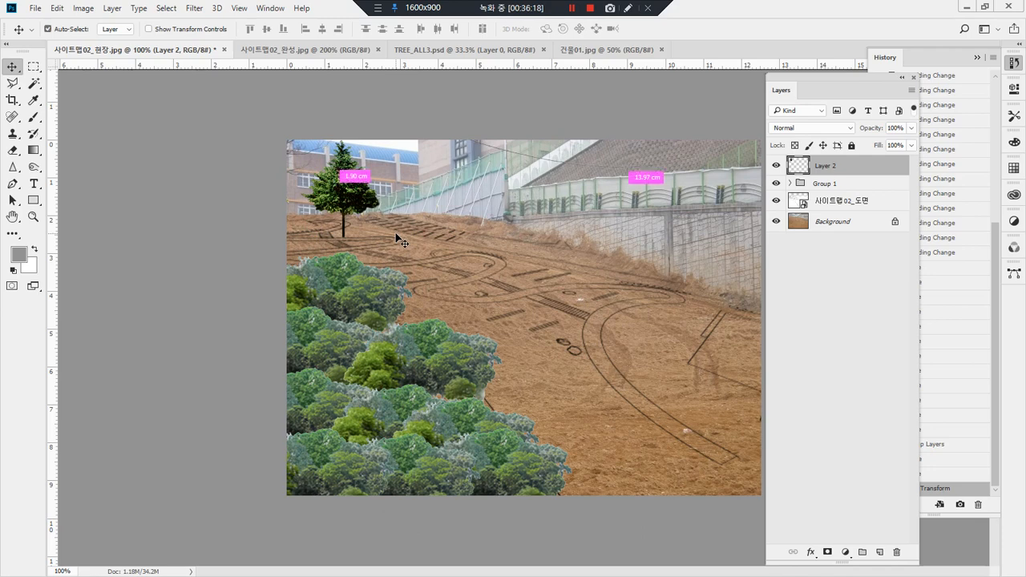
Step: Paste two more conifers, one scaled down at mid-slope near the curved path and one full-size in the right foreground
key(ctrl+v)
drag(519, 319, 469, 175)
key(ctrl+t)
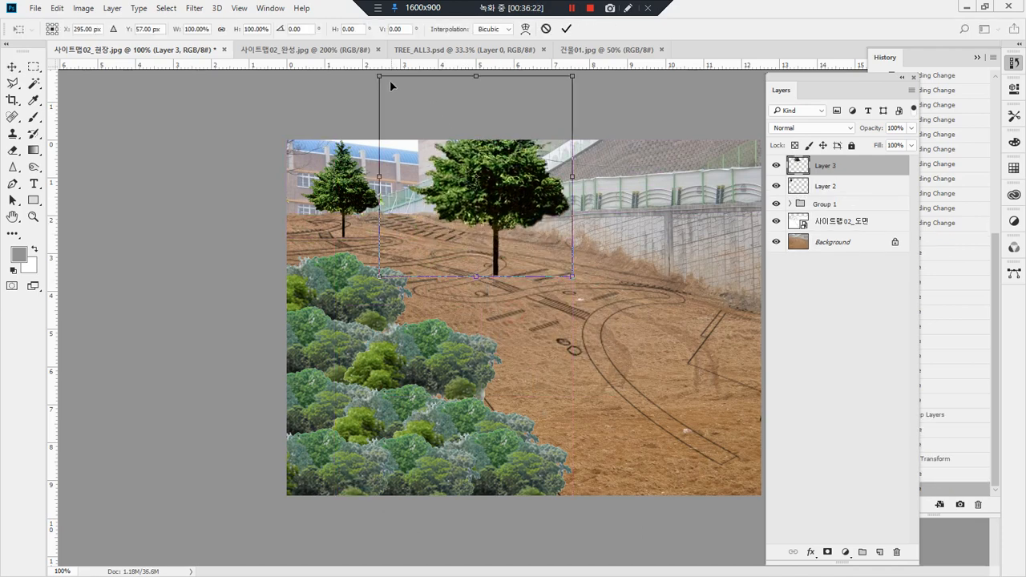
drag(393, 90, 437, 146)
key(Return)
drag(520, 219, 526, 231)
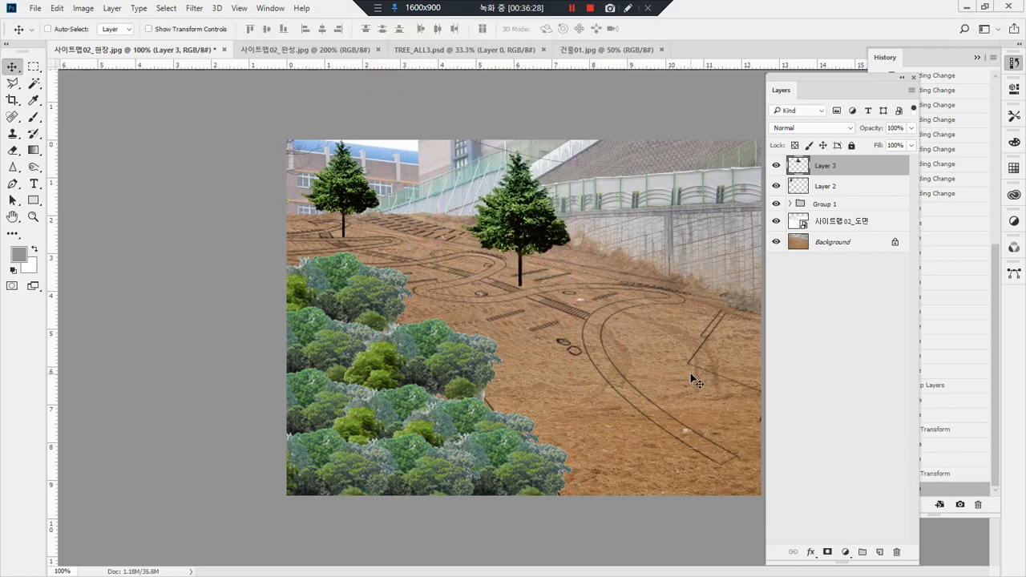
key(ctrl+v)
drag(543, 316, 619, 316)
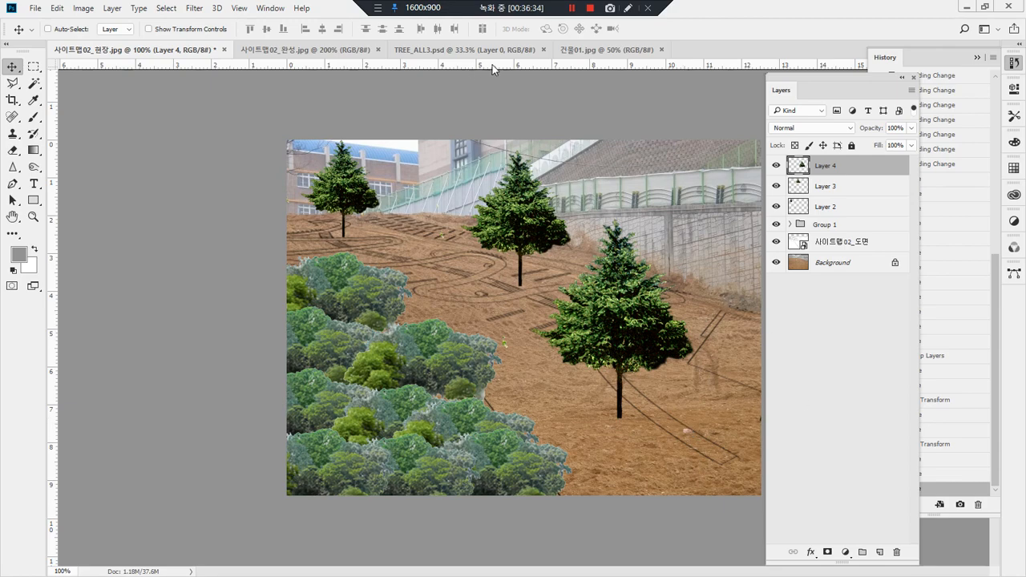
Step: Close 건물01.jpg and select the magenta tree in TREE_ALL3.psd with a rectangular marquee
click(578, 50)
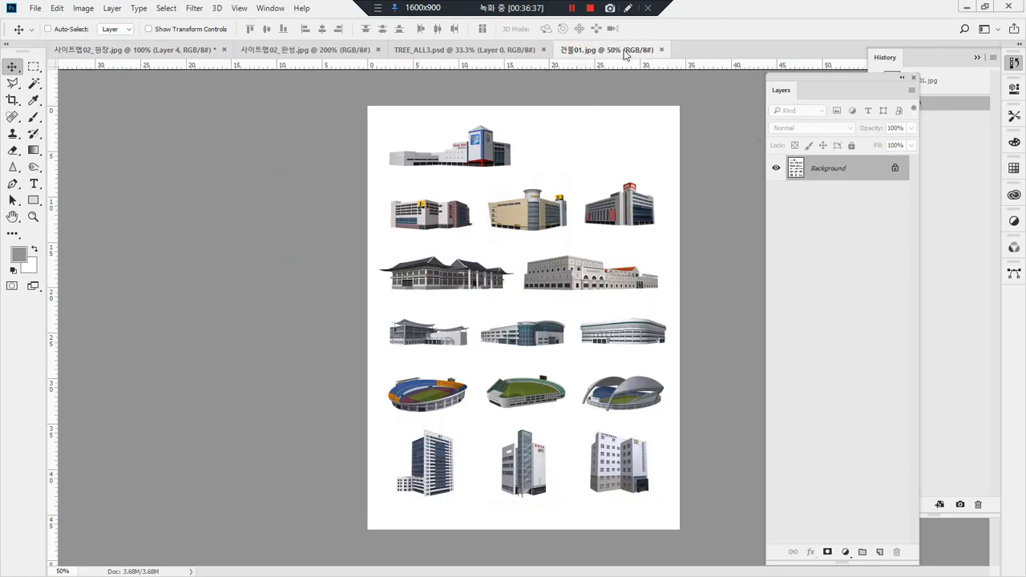
click(662, 50)
click(513, 50)
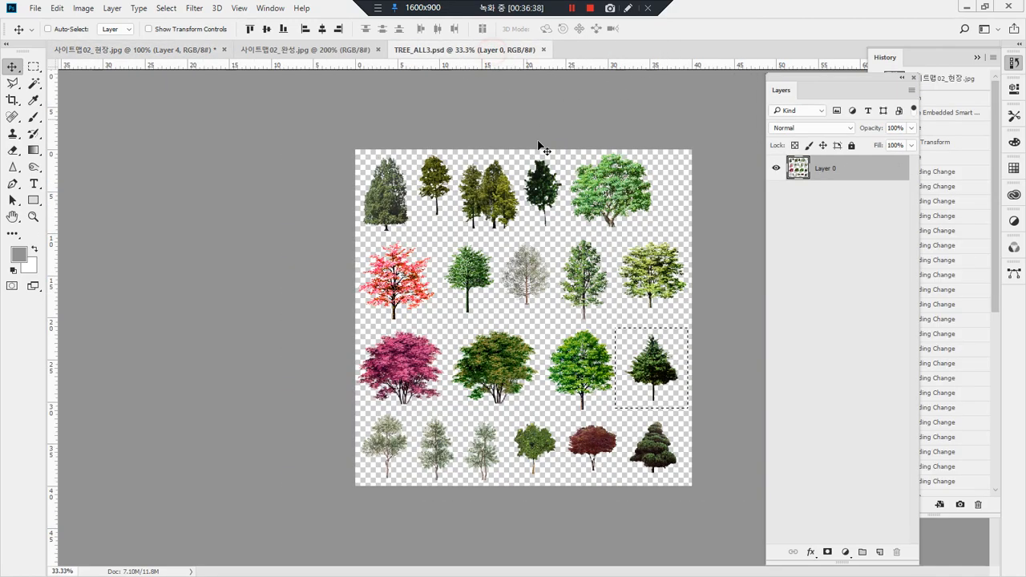
key(m)
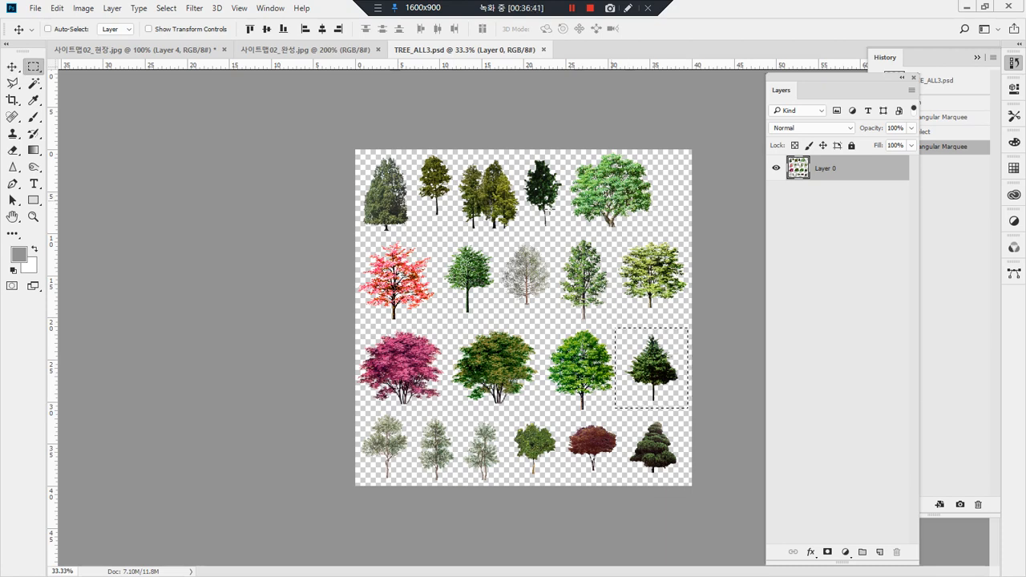
click(442, 329)
drag(446, 329, 356, 407)
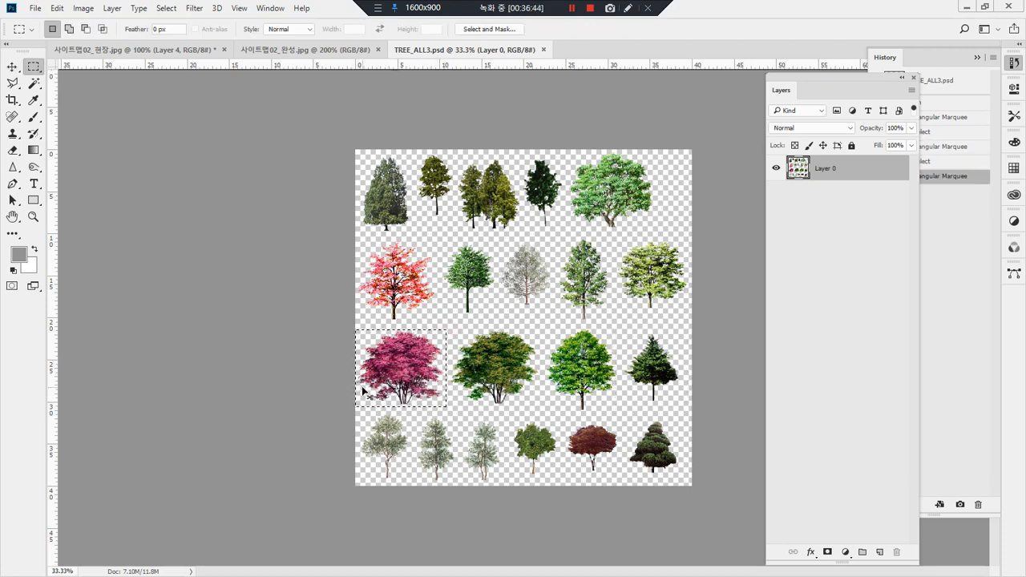
Step: Paste the magenta tree into the site photo, scale it down and place it just right of the farthest conifer
click(293, 50)
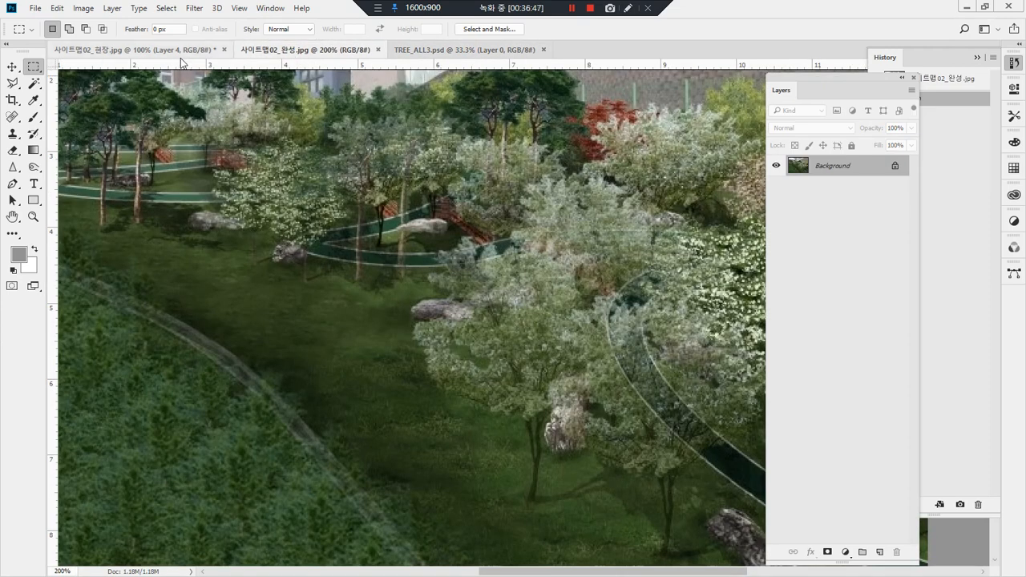
click(156, 50)
key(v)
drag(522, 323, 427, 228)
drag(427, 231, 429, 233)
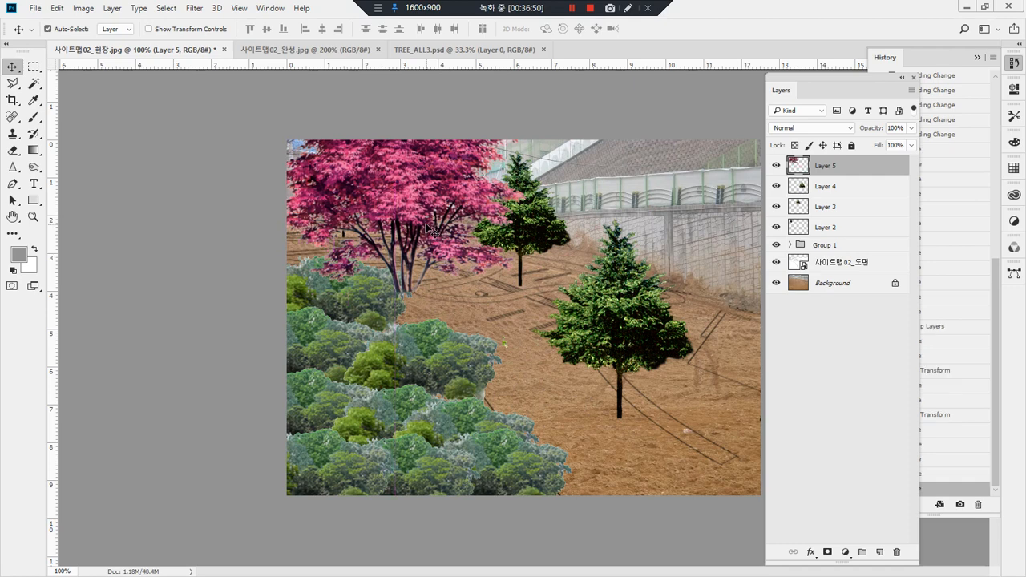
key(ctrl+t)
drag(525, 292, 409, 218)
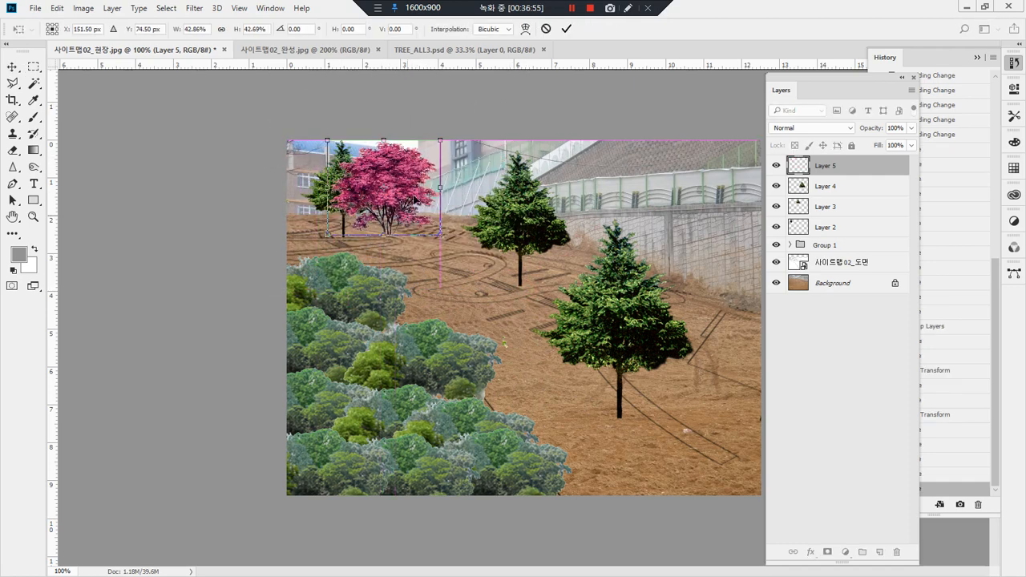
drag(440, 140, 394, 220)
key(Return)
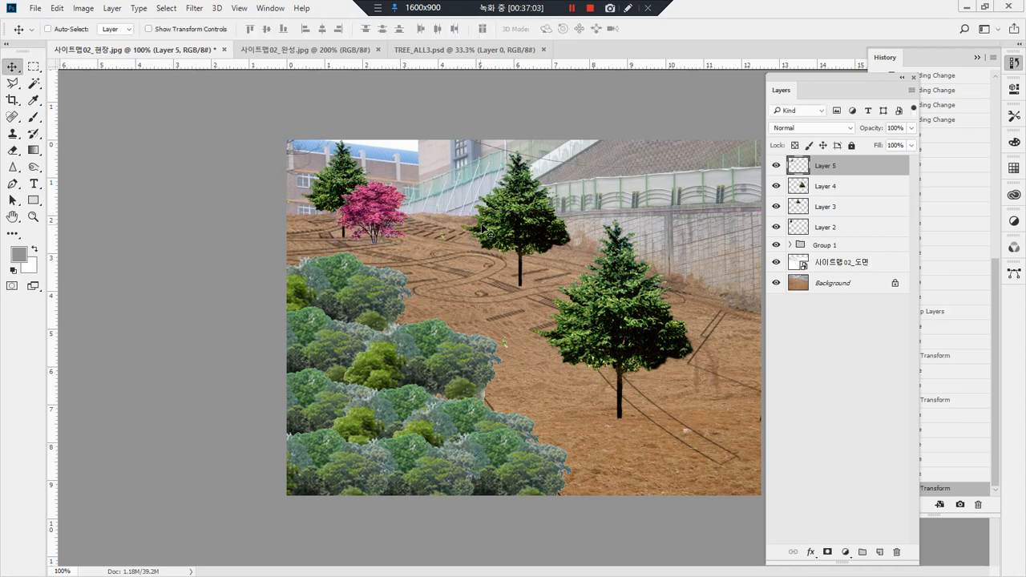
Step: Paste a second magenta tree, scale it down to medium size and place it between the far and middle conifers
key(ctrl+v)
drag(502, 308, 423, 180)
key(ctrl+t)
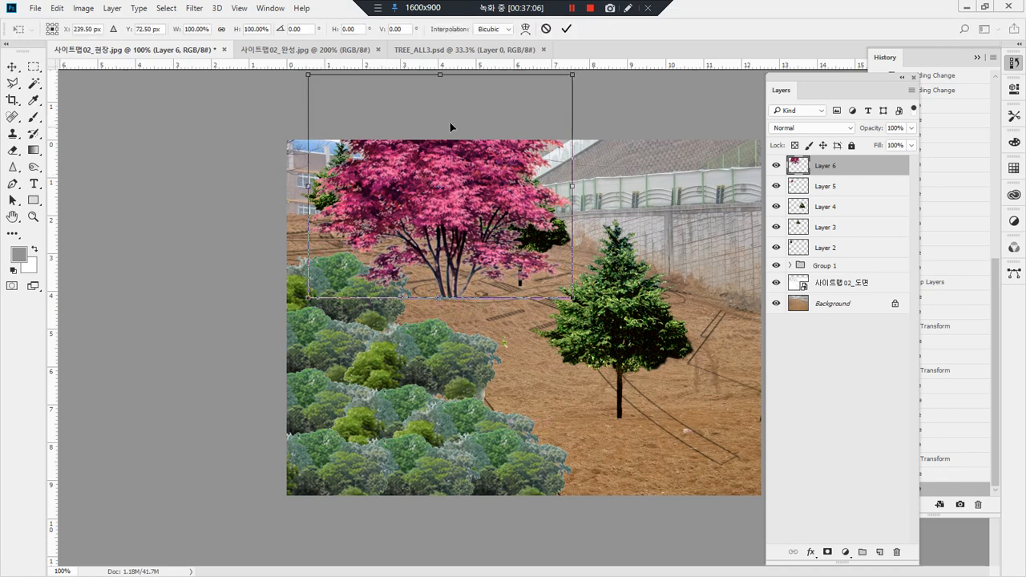
drag(591, 74, 436, 207)
drag(389, 263, 471, 255)
drag(495, 198, 507, 193)
key(Return)
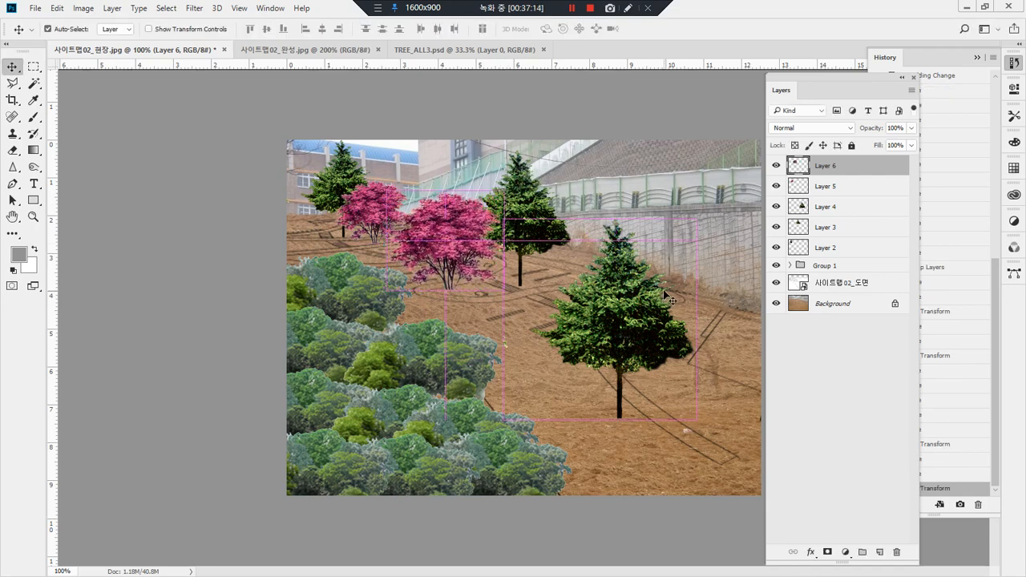
Step: Paste a third magenta tree at full size by the photo's right edge and move its layer below Layer 2
key(ctrl+v)
drag(559, 301, 732, 260)
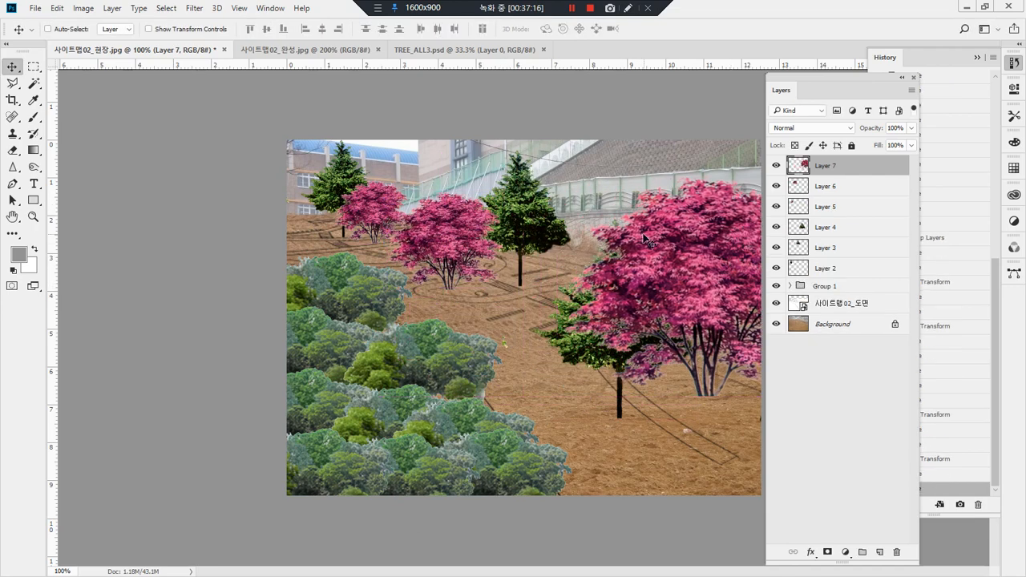
drag(841, 175, 839, 277)
drag(696, 260, 710, 277)
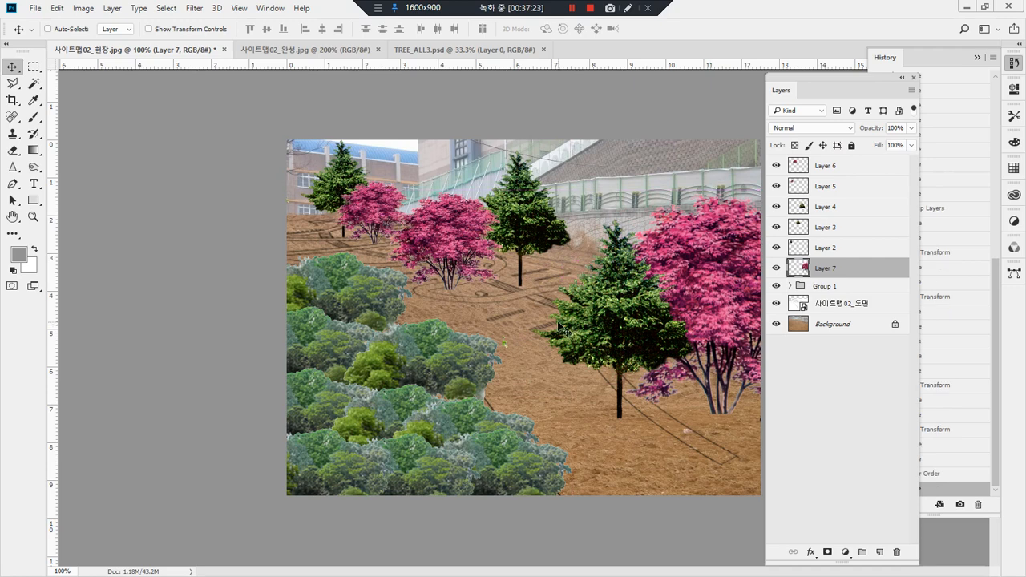
Step: Move Layer 5 and Layer 6 below the conifer layers, nudge the middle magenta tree and order Layer 5 above Layer 6
click(834, 189)
shift+click(839, 169)
drag(844, 168, 840, 254)
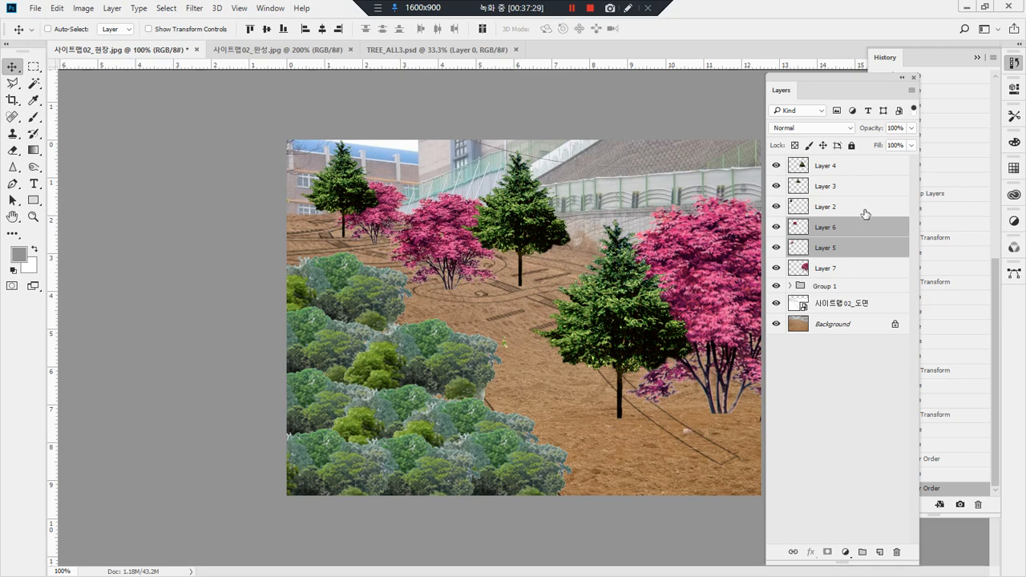
click(836, 229)
mouse_move(392, 210)
mouse_down()
mouse_move(393, 190)
mouse_move(394, 213)
mouse_up()
drag(845, 251, 818, 238)
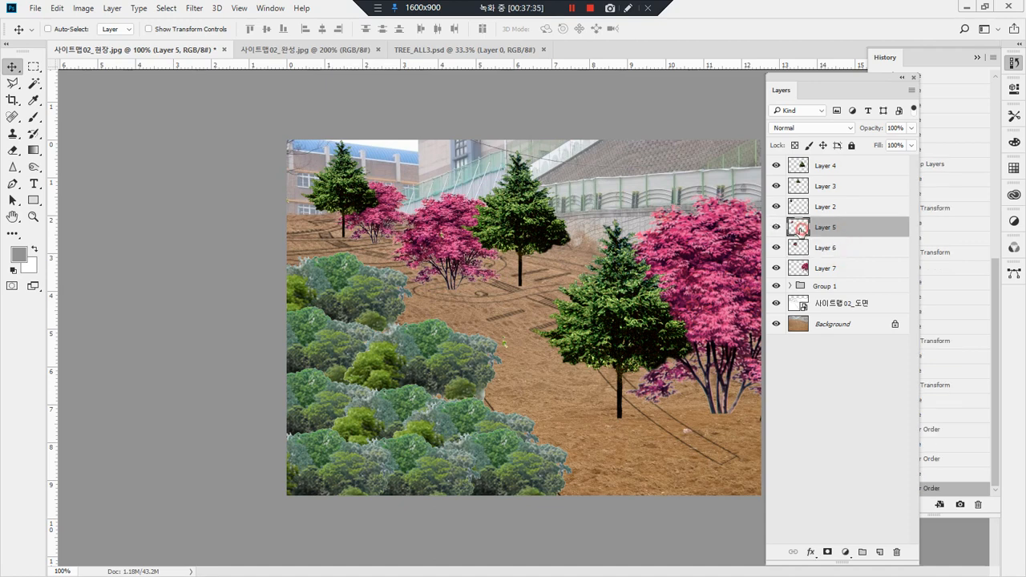
Step: Move the small magenta tree left of the farthest conifer and shift the middle magenta tree slightly up and left
drag(374, 255, 307, 218)
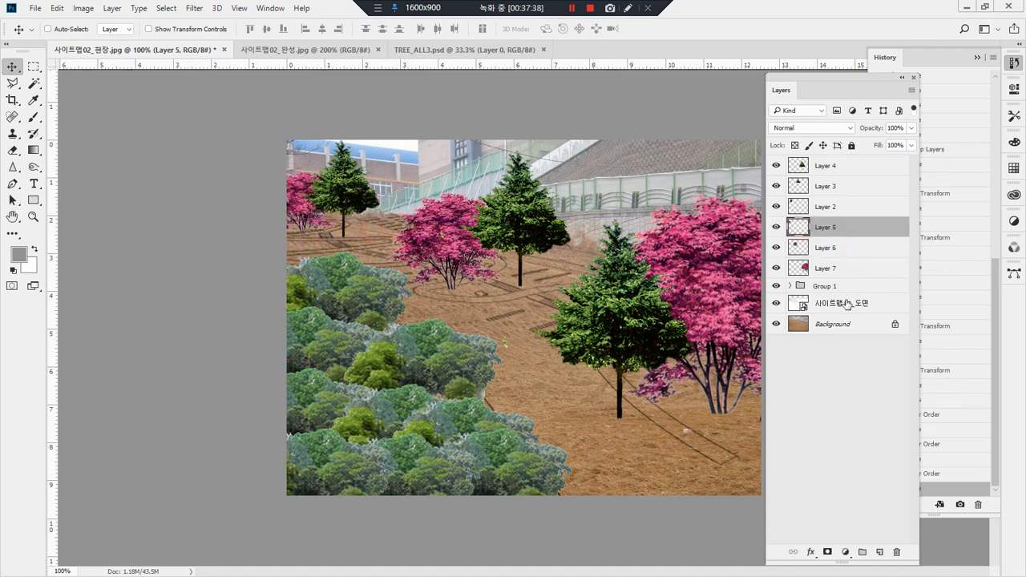
click(858, 249)
drag(440, 273, 417, 267)
Step: Group the magenta tree layers 5 to 7, and group the conifer layers 2 to 4 separately
click(836, 269)
shift+click(836, 233)
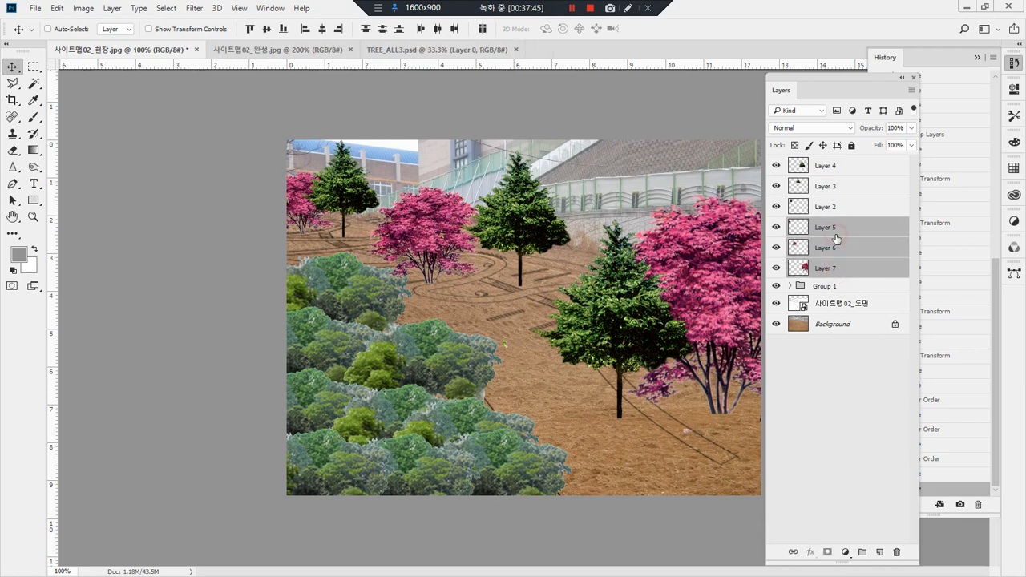
key(ctrl+g)
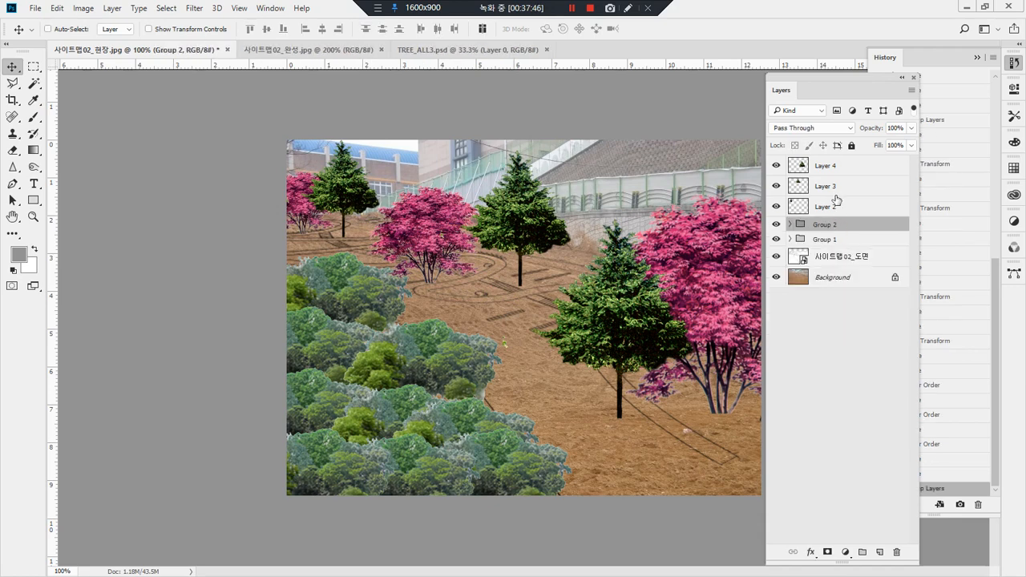
click(837, 207)
shift+click(831, 166)
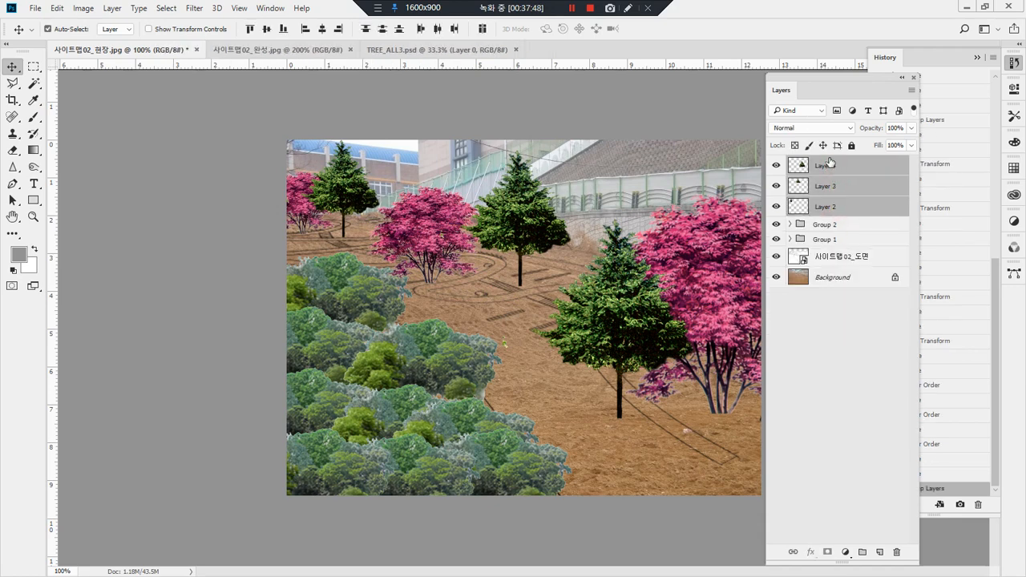
key(ctrl+g)
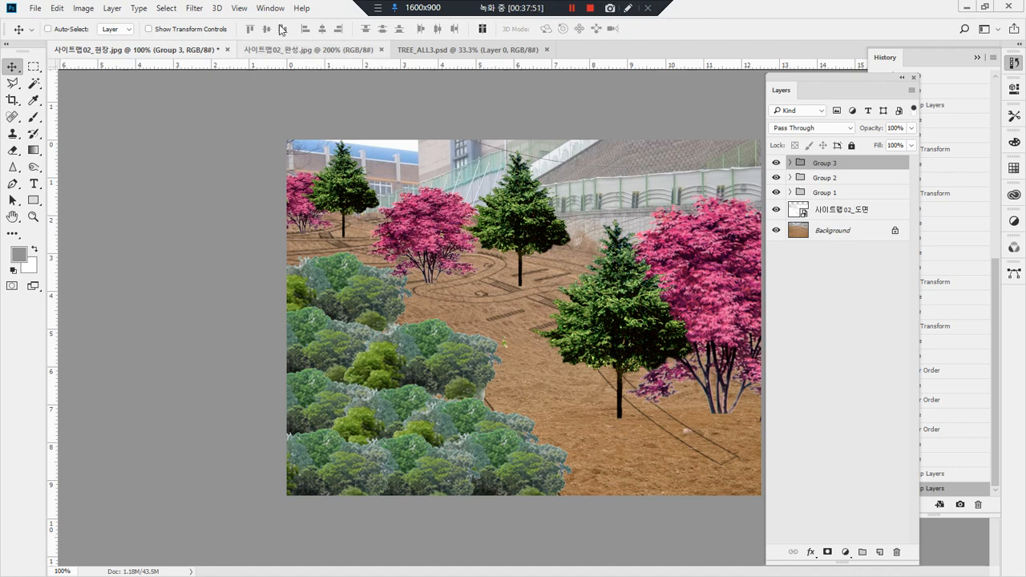
Step: In TREE_ALL3.psd, select the pale tree at the start of the last row with a rectangular marquee
click(454, 51)
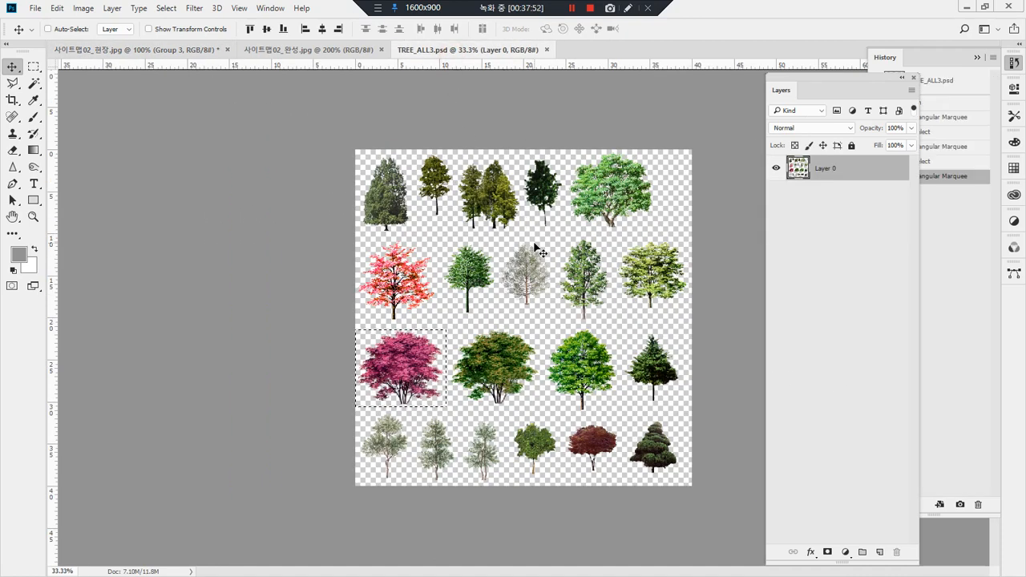
key(m)
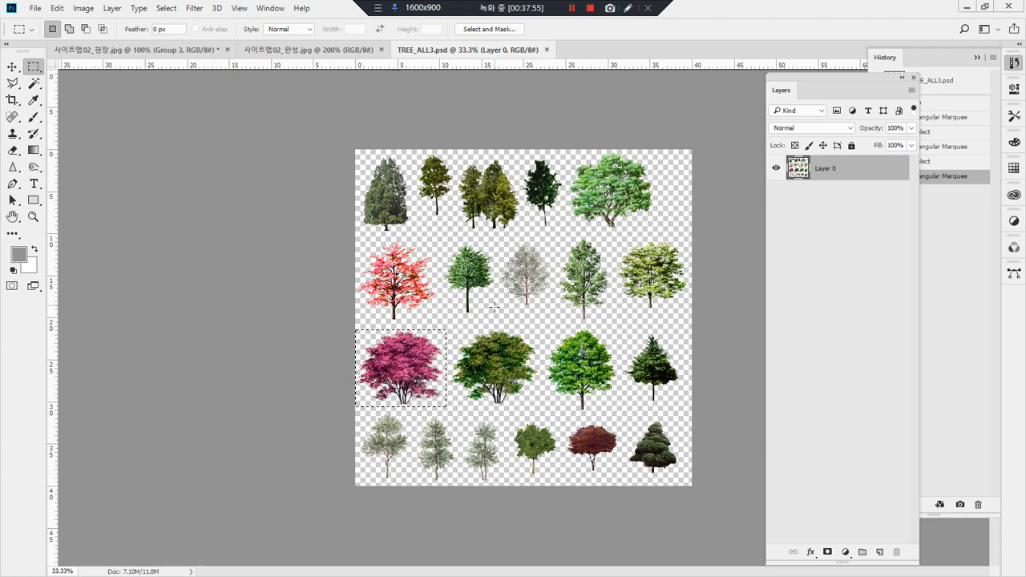
click(507, 435)
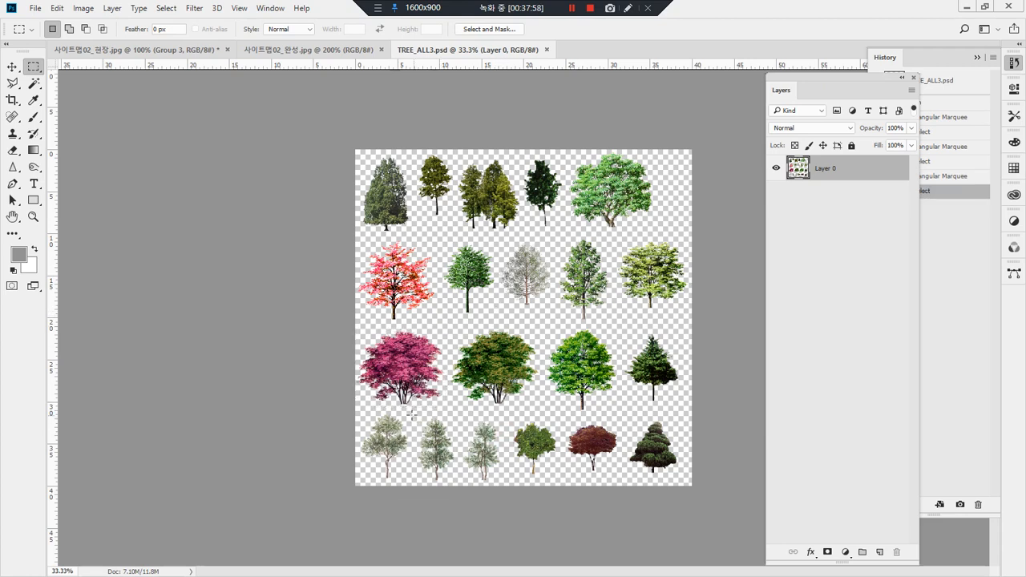
drag(409, 408, 321, 518)
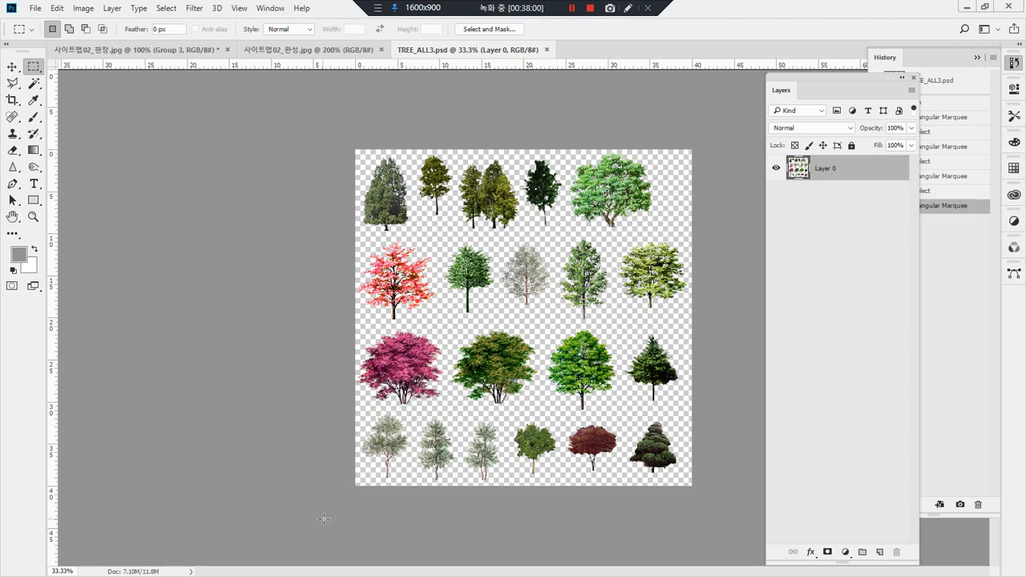
Step: Paste the pale tree into the site photo, place it near the far trees and move its layer below Group 1
click(277, 49)
click(132, 50)
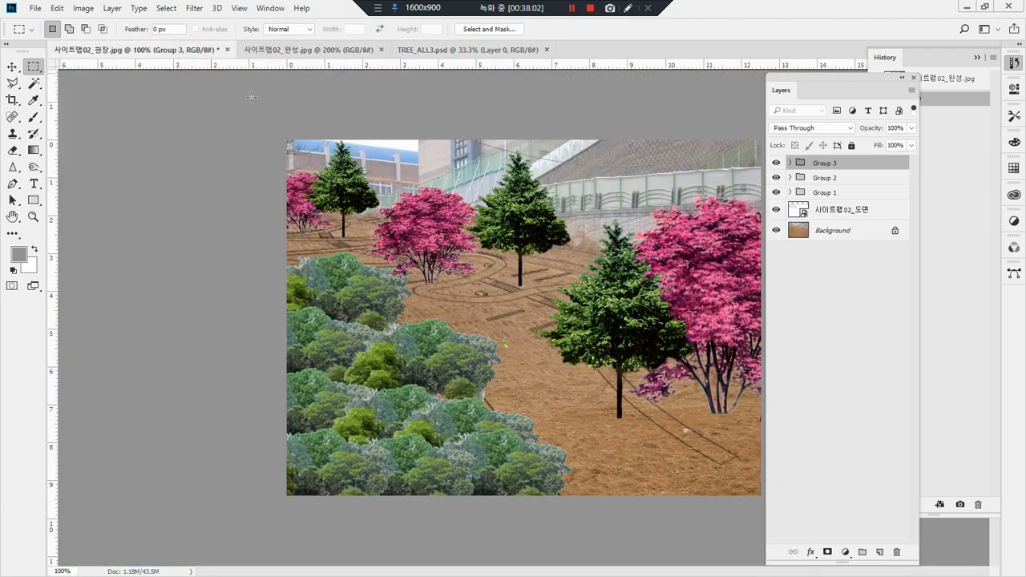
key(ctrl+v)
drag(512, 290, 392, 193)
click(724, 322)
key(v)
drag(533, 353, 427, 221)
click(855, 217)
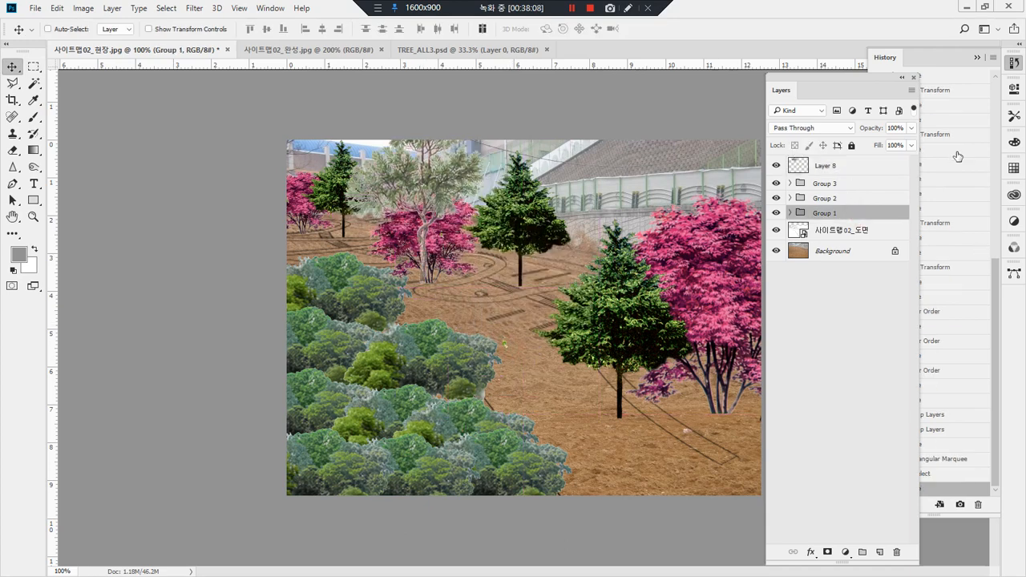
drag(887, 164, 884, 221)
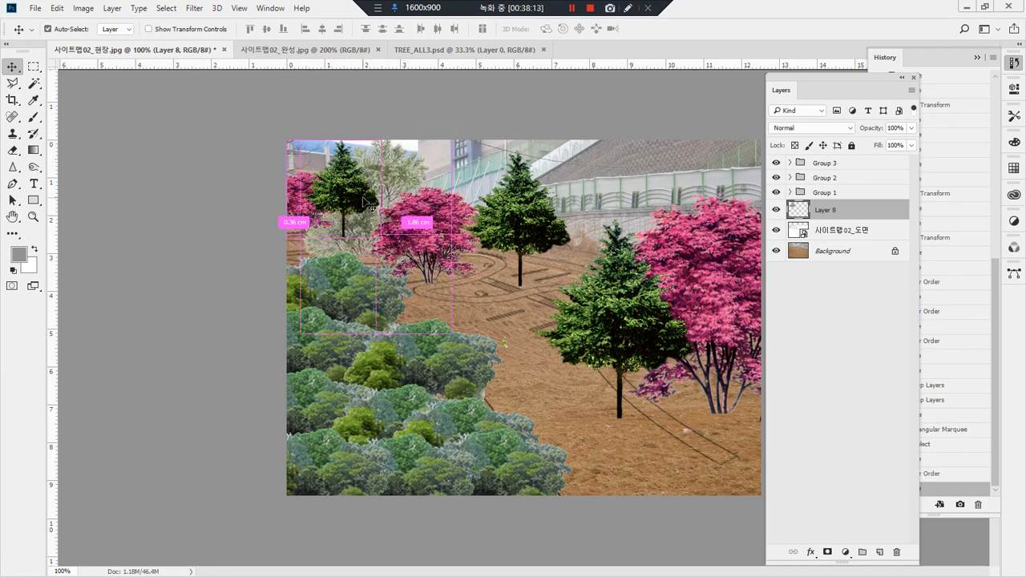
Step: Scale the pale tree down and place it behind, between the far conifer and the middle magenta tree
key(ctrl+t)
drag(449, 130, 396, 206)
drag(368, 235, 408, 185)
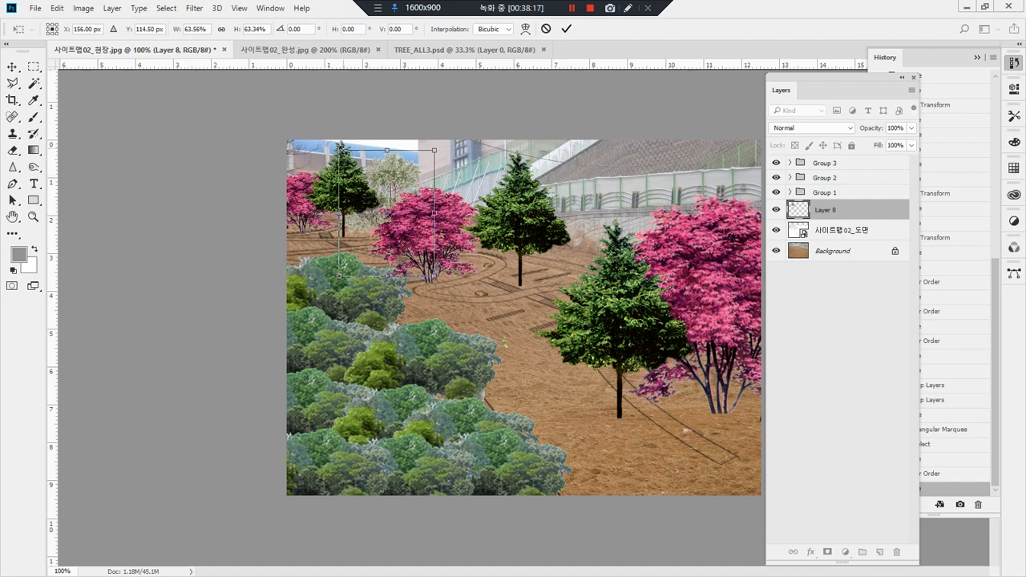
drag(350, 158, 410, 168)
key(Return)
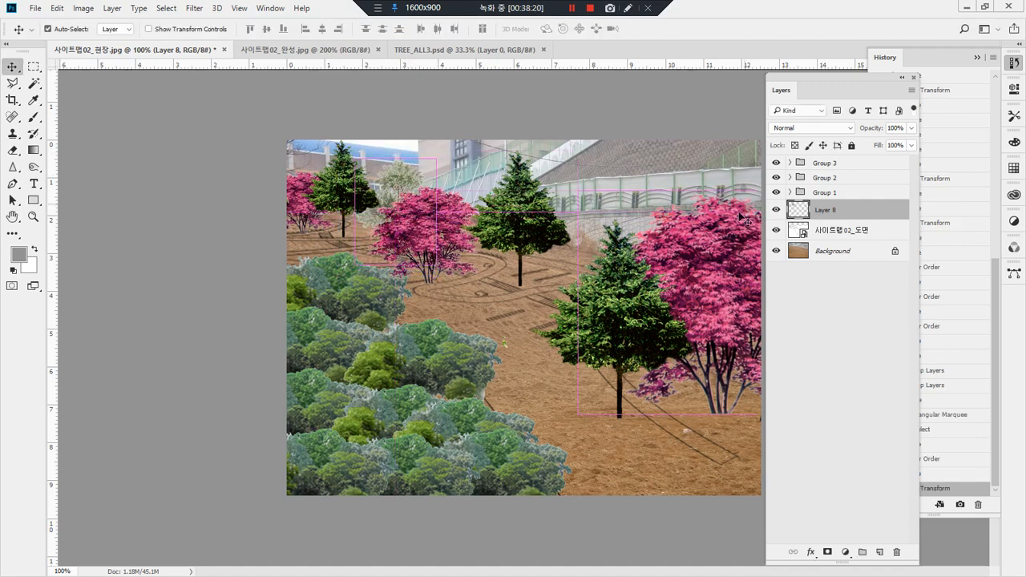
Step: Paste a second pale tree on the top layer, scale it to about 75% and stand it in front of the middle magenta tree
key(ctrl+v)
drag(533, 326, 481, 228)
drag(847, 212, 863, 156)
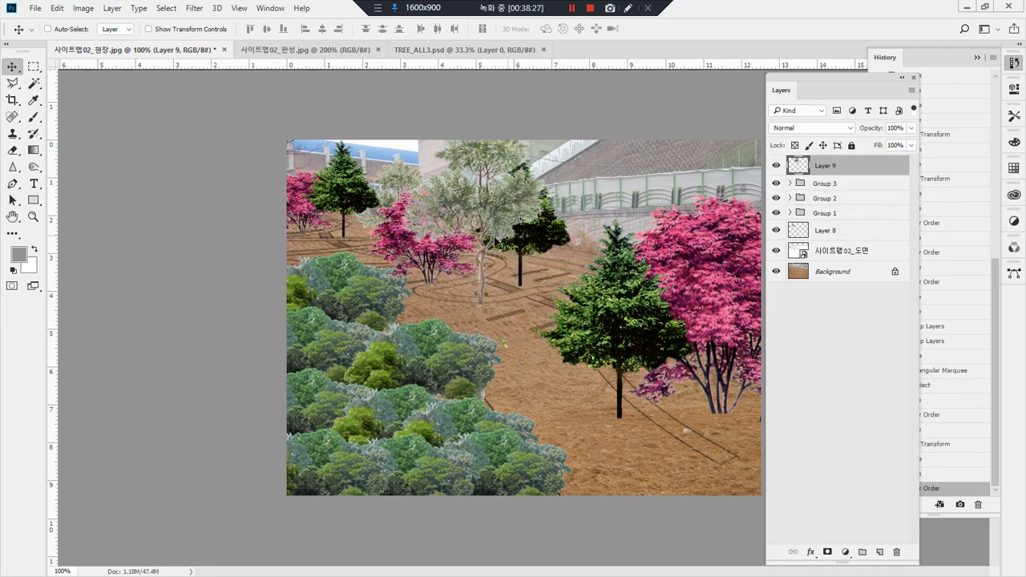
drag(489, 196, 491, 224)
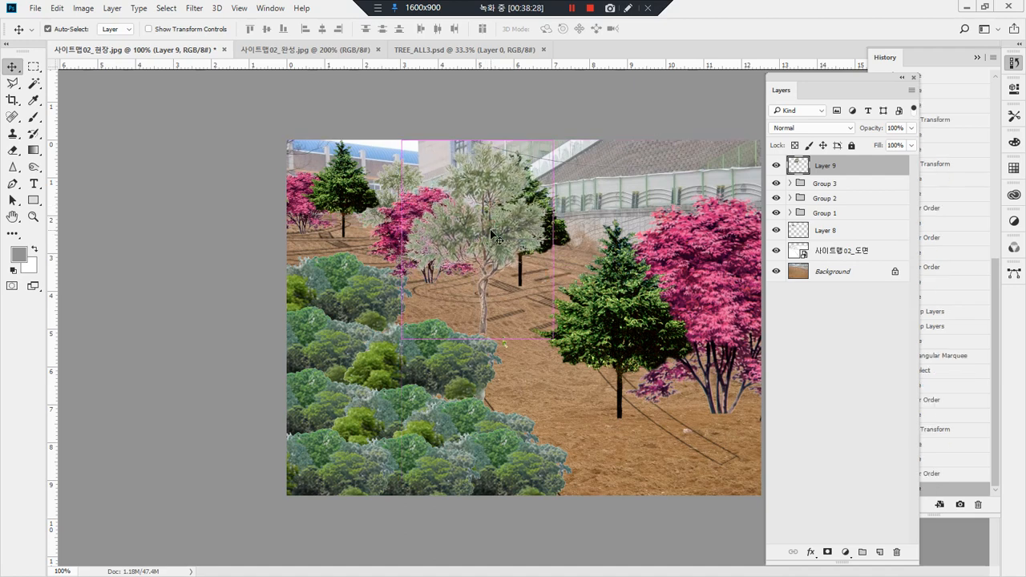
key(ctrl+t)
drag(553, 141, 517, 189)
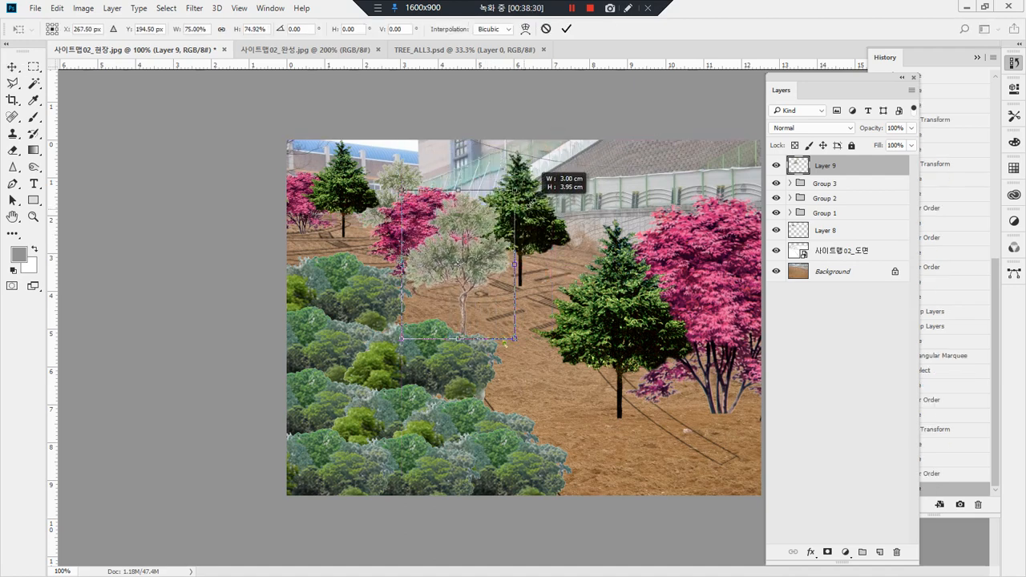
drag(493, 269, 468, 279)
key(Return)
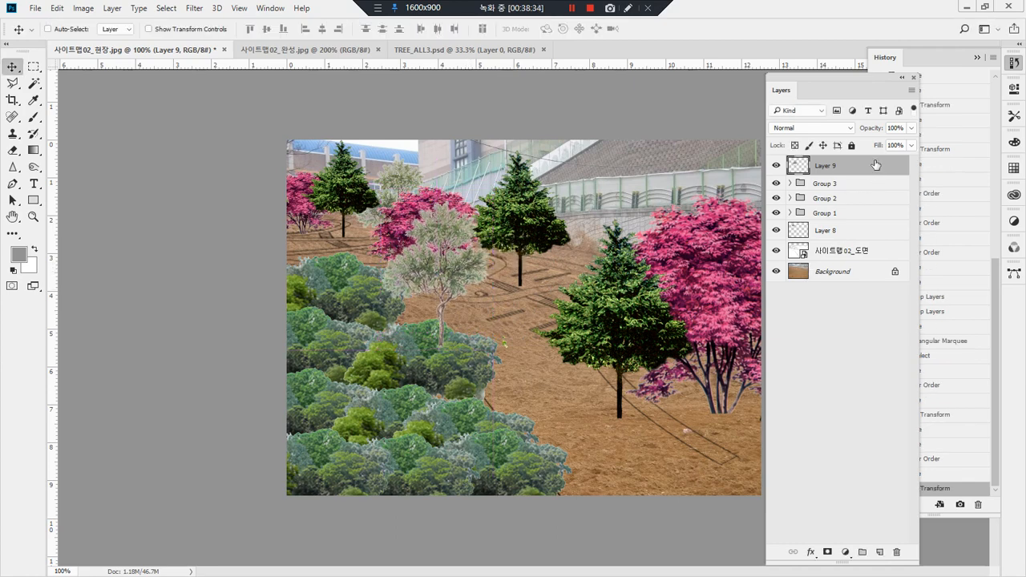
Step: Check what Group 1 contains by toggling its visibility and move the group above Layer 9
mouse_move(873, 165)
mouse_down()
mouse_move(865, 222)
mouse_move(874, 167)
mouse_up()
click(790, 213)
click(776, 212)
click(776, 212)
drag(834, 217, 837, 161)
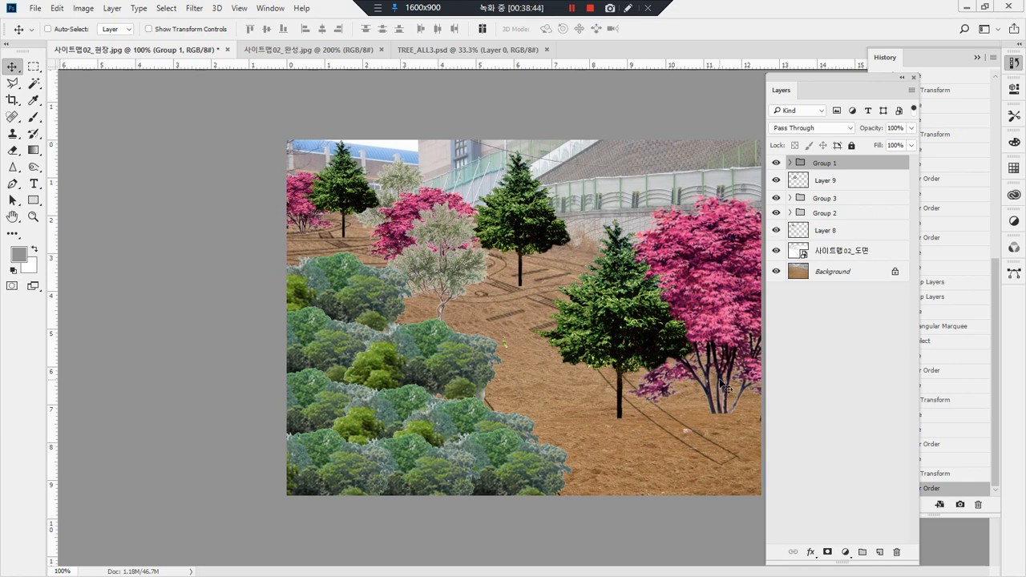
Step: Paste a third pale tree, order its layer between Layer 9 and Group 3, and place it in front of the nearest conifer
key(ctrl+v)
drag(543, 313, 530, 263)
drag(871, 174, 855, 240)
drag(543, 297, 615, 215)
drag(846, 245, 852, 191)
drag(600, 242, 564, 346)
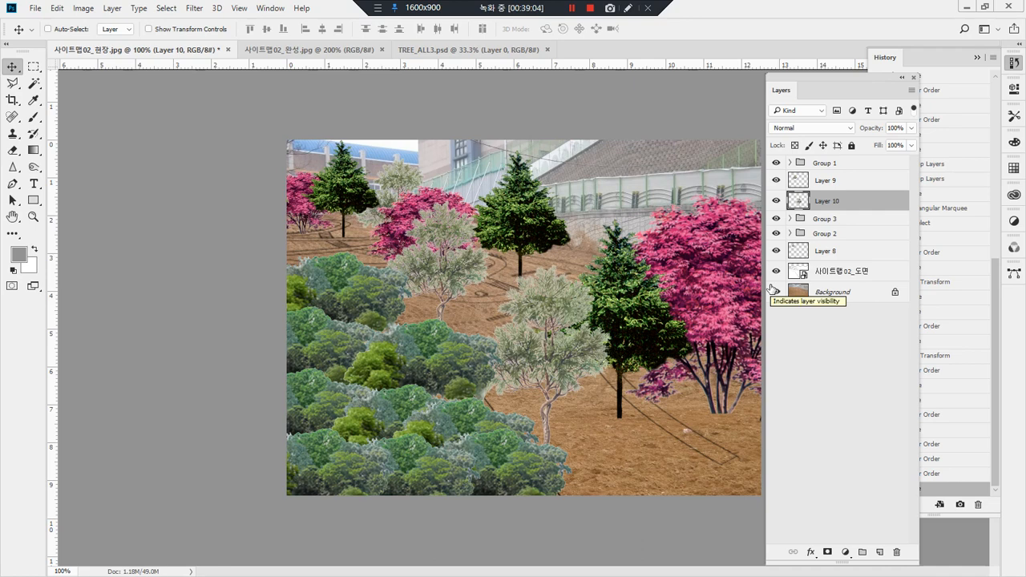
drag(564, 328, 698, 394)
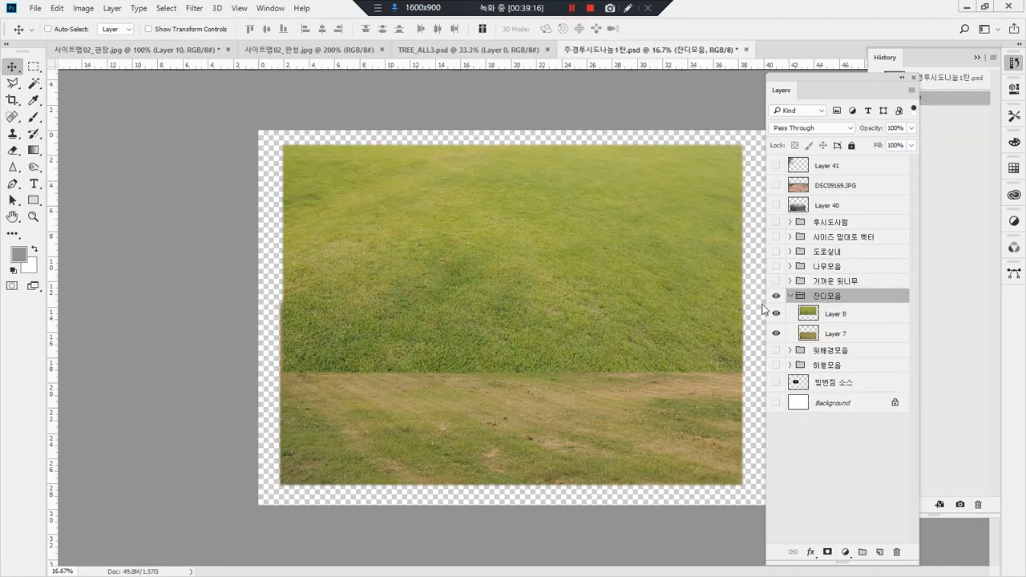
Step: Copy the grass on Layer 8 of 주경투시도나눔1탄.psd and paste it into 사이트맵02_현장.jpg
click(806, 318)
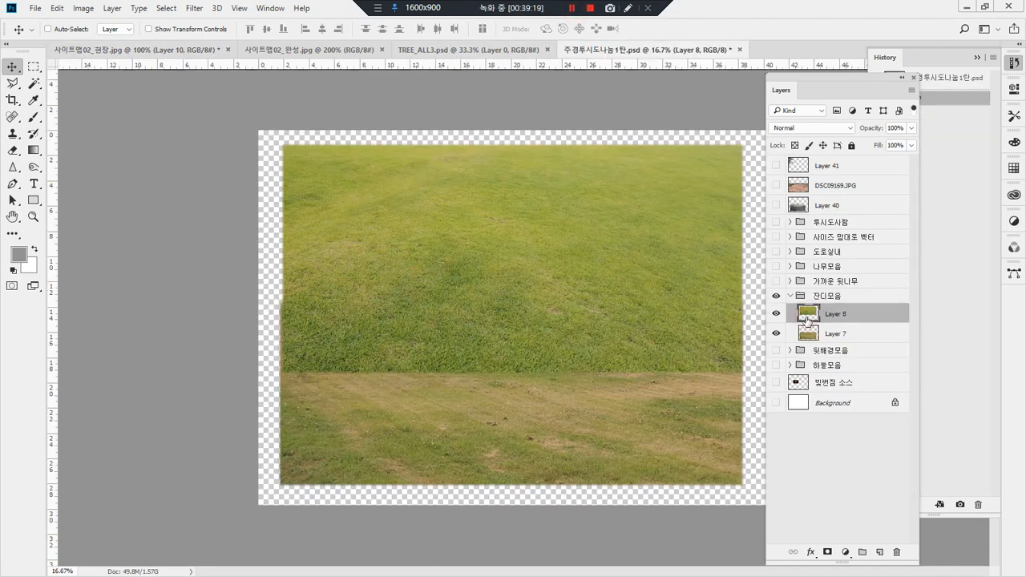
key(ctrl+c)
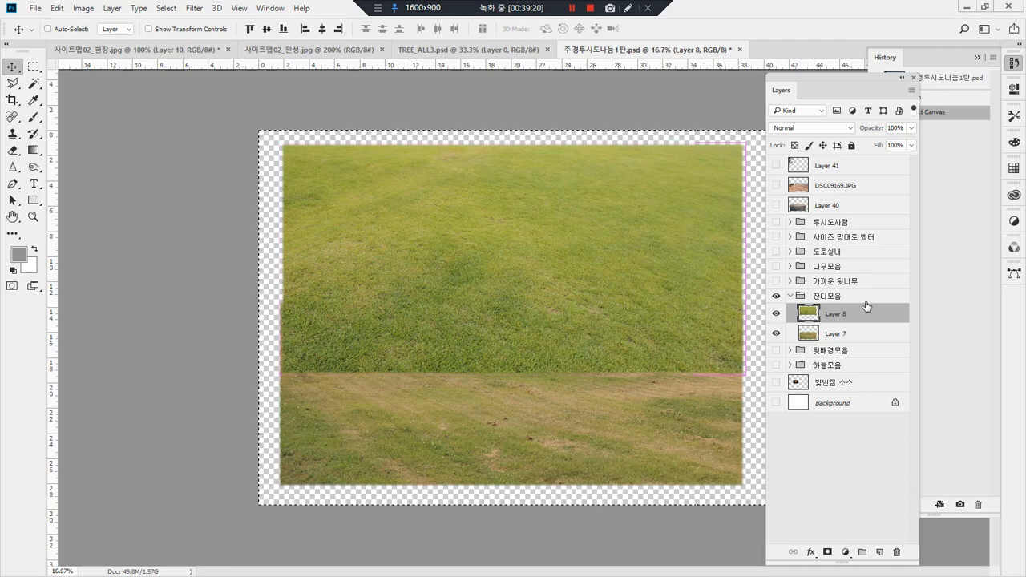
click(157, 57)
key(ctrl+v)
Step: Position the pasted grass over the bare slope and move its layer directly above Background
click(564, 329)
drag(563, 329, 442, 372)
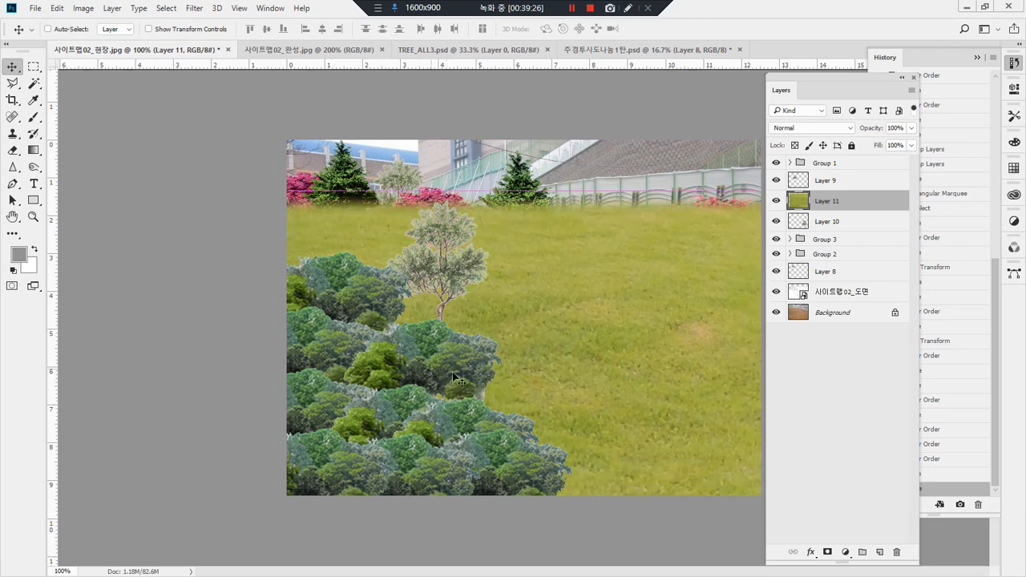
drag(841, 211, 834, 304)
drag(594, 245, 547, 240)
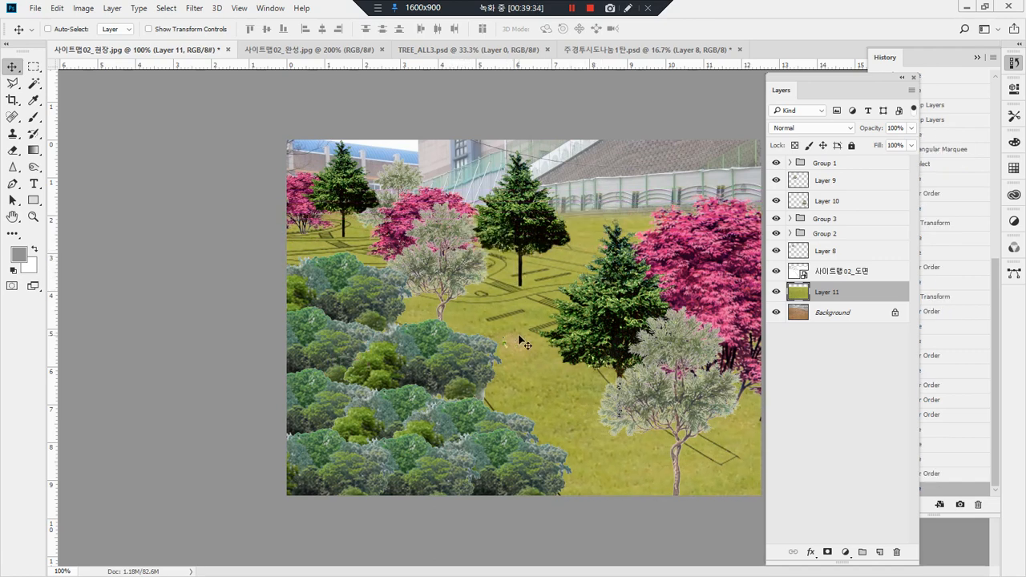
Step: Add a layer mask to the grass layer and set up a black brush of size 78 at 100% opacity
click(826, 551)
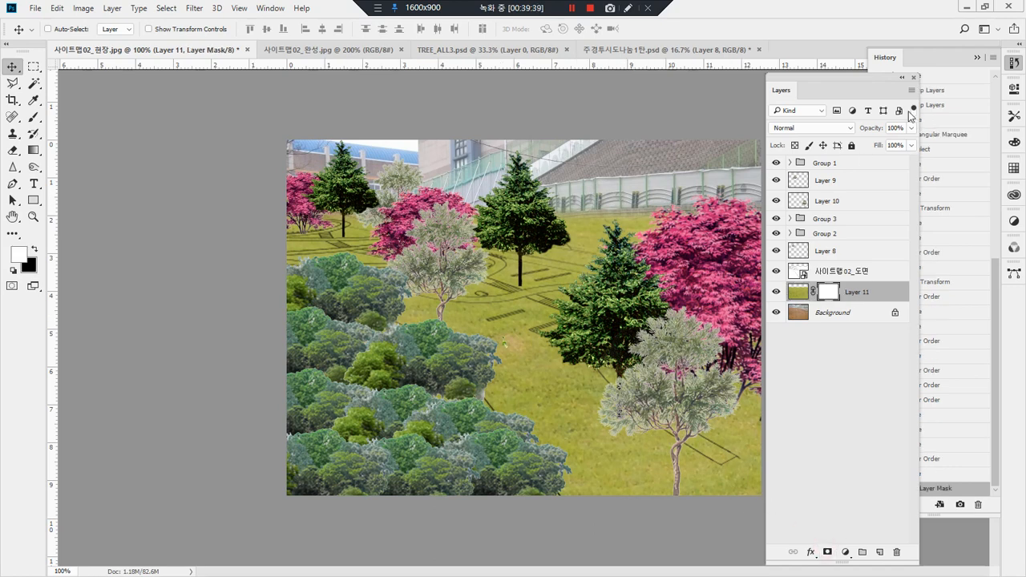
drag(822, 86, 902, 82)
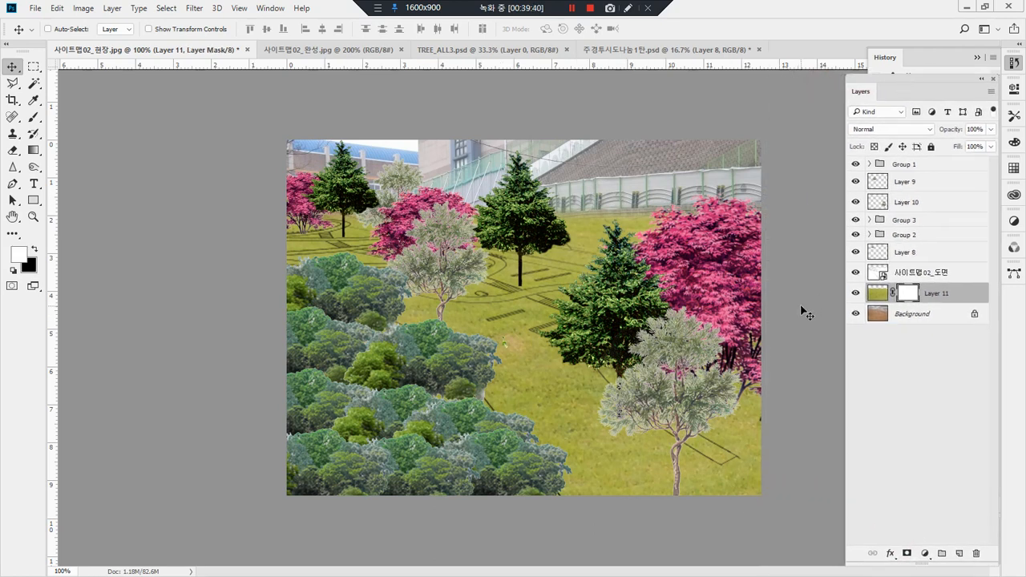
key(l)
key(e)
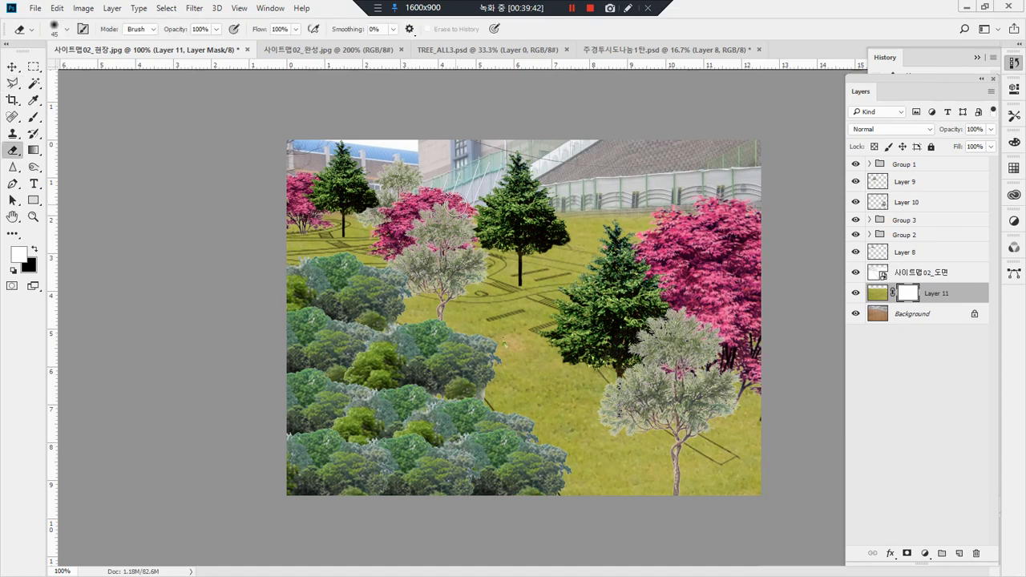
key(b)
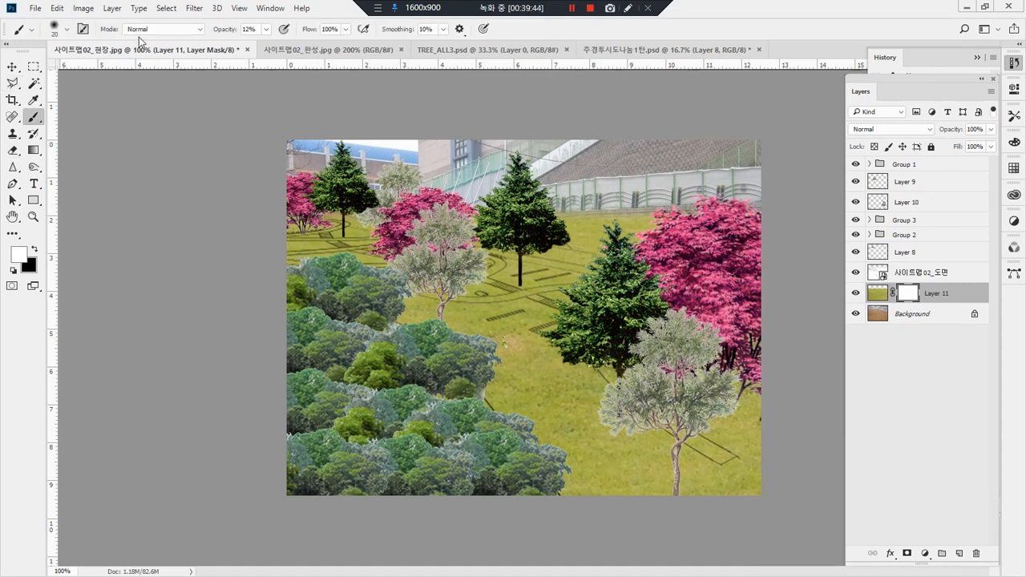
click(68, 31)
click(104, 68)
click(469, 176)
key(x)
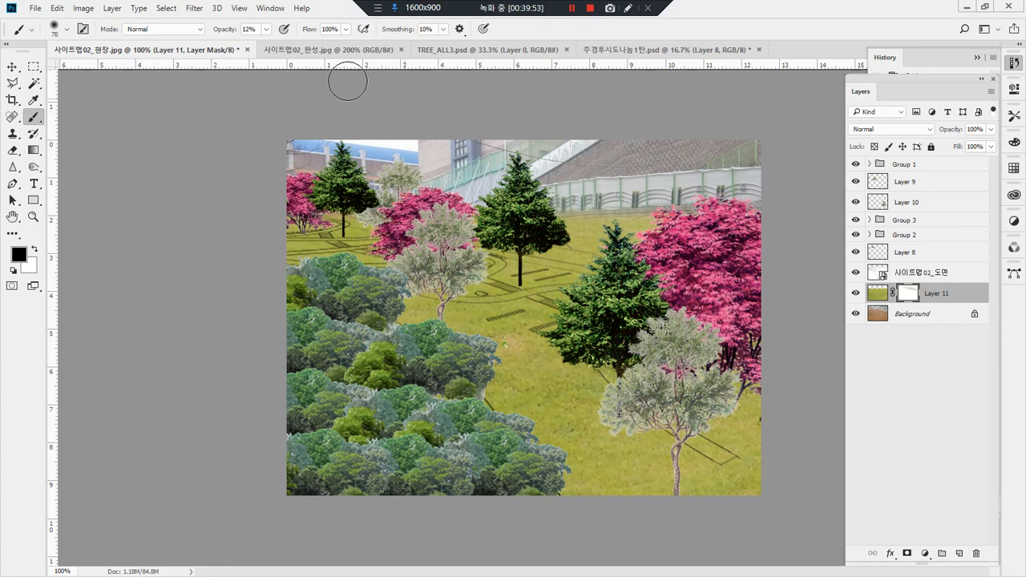
click(266, 30)
drag(286, 48, 361, 48)
Step: Paint the grass mask black along the wall's base, and paint it white where the slope should keep its grass
mouse_move(524, 197)
mouse_down()
mouse_move(778, 300)
mouse_move(509, 191)
mouse_move(811, 338)
mouse_move(819, 394)
mouse_up()
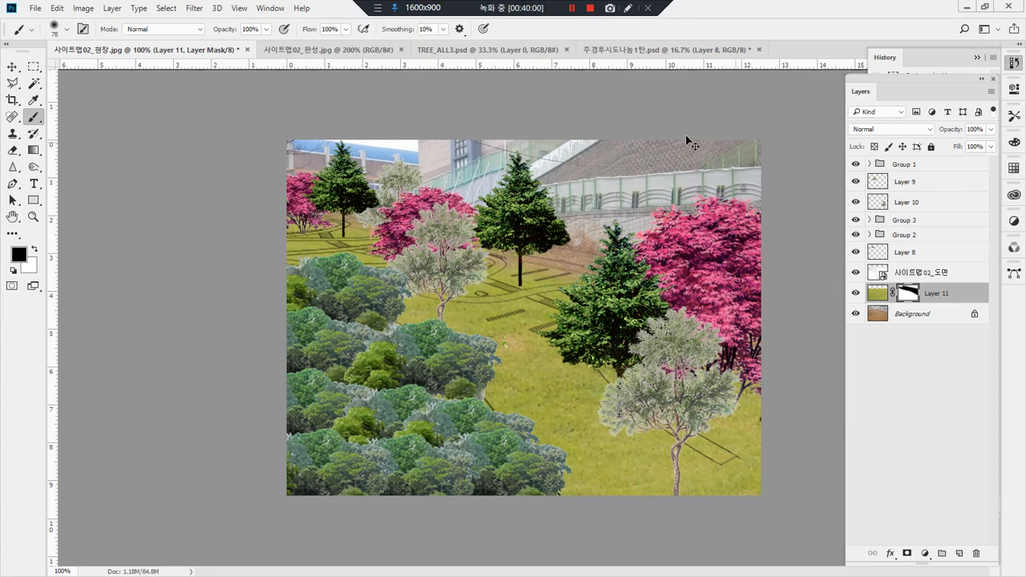
mouse_move(597, 257)
mouse_down()
mouse_move(401, 217)
mouse_move(646, 257)
mouse_move(804, 321)
mouse_up()
key(Escape)
key(x)
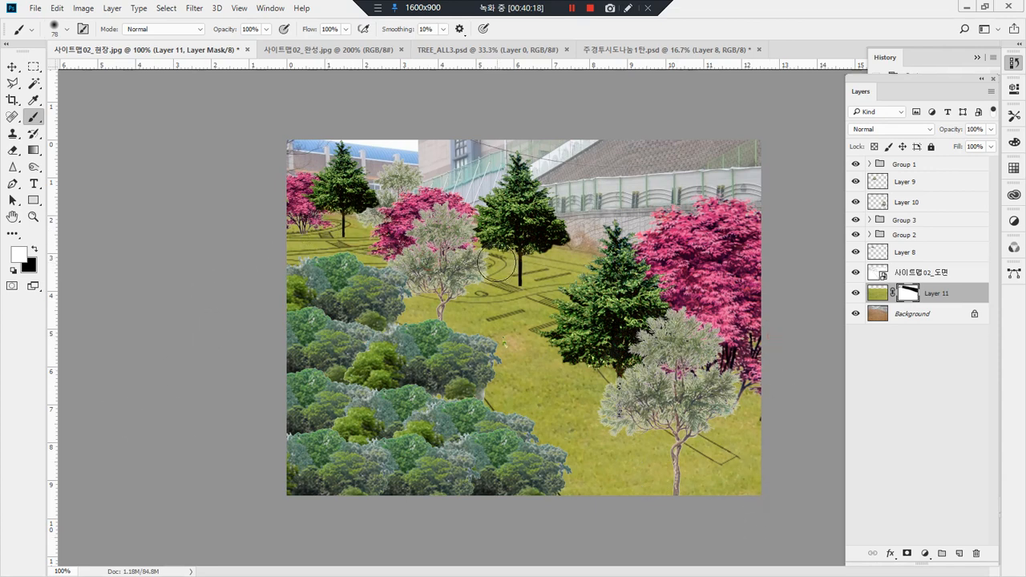
drag(536, 264, 594, 276)
mouse_move(521, 192)
mouse_down()
mouse_move(405, 197)
mouse_move(513, 148)
mouse_move(492, 218)
mouse_up()
mouse_move(624, 220)
mouse_down()
mouse_move(616, 161)
mouse_move(628, 170)
mouse_up()
key(Escape)
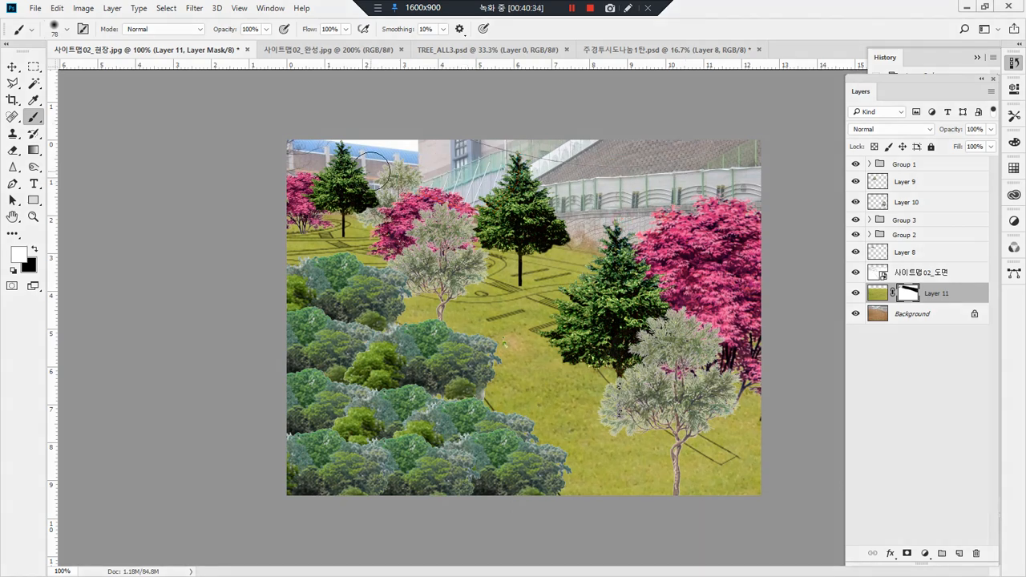
Step: Darken the grass image on Layer 11 with the Burn tool, using Midtones range and 11% exposure
click(877, 295)
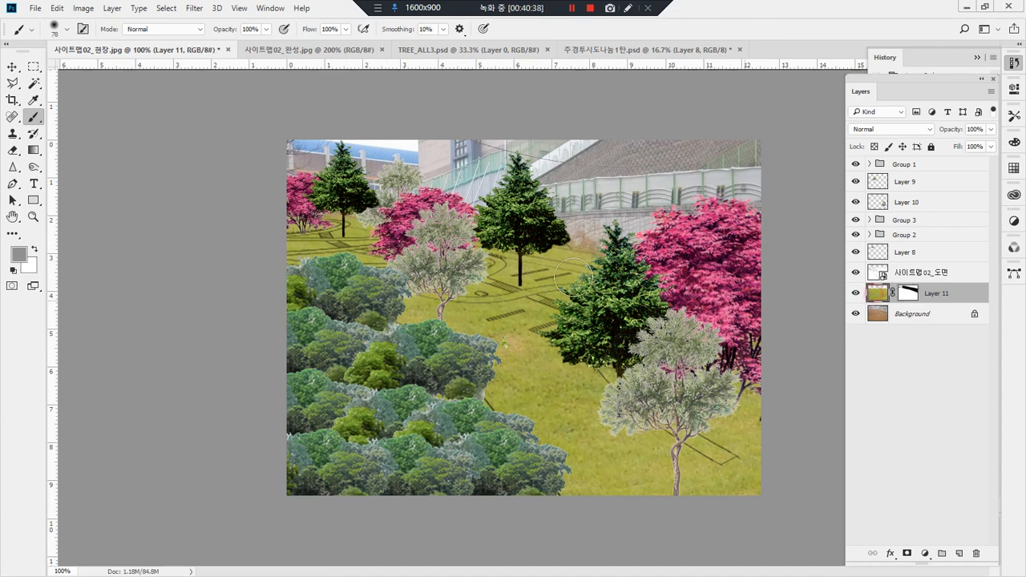
drag(32, 172, 95, 169)
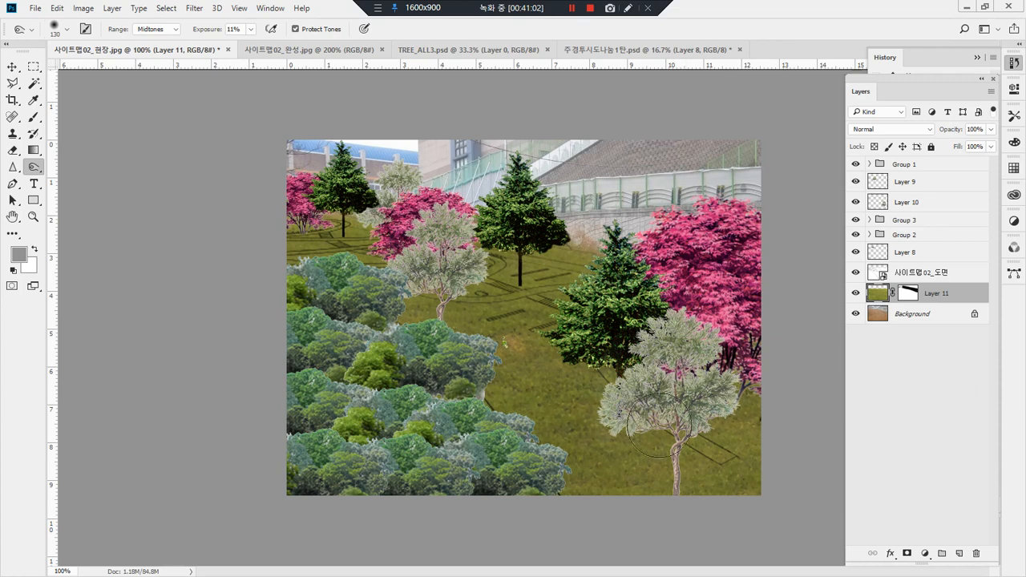
drag(176, 245, 628, 205)
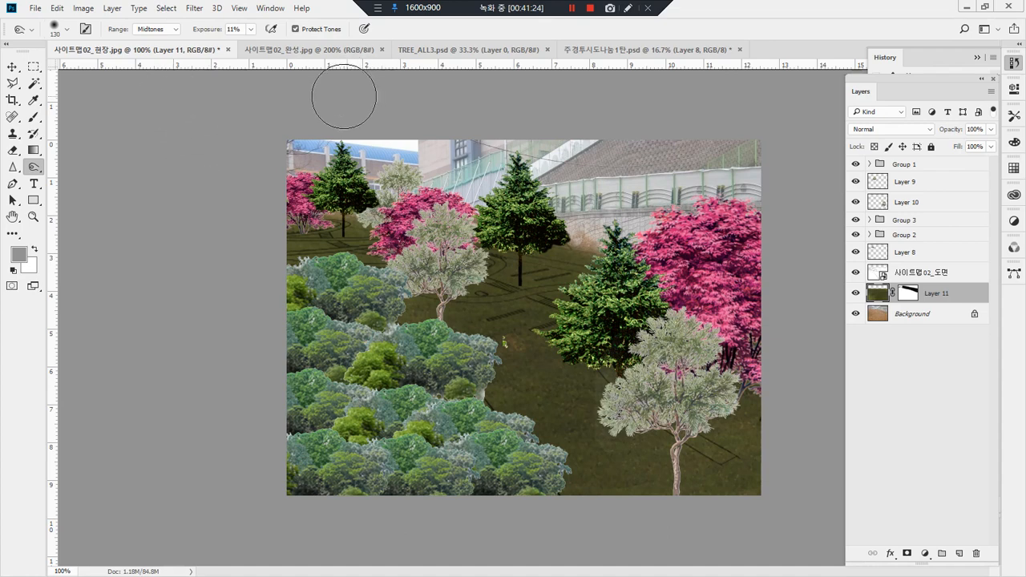
Step: Preview the 가까운 뒷나무, 나무모음 and 도로실내 groups in 주경투시도나눔1탄.psd
click(623, 48)
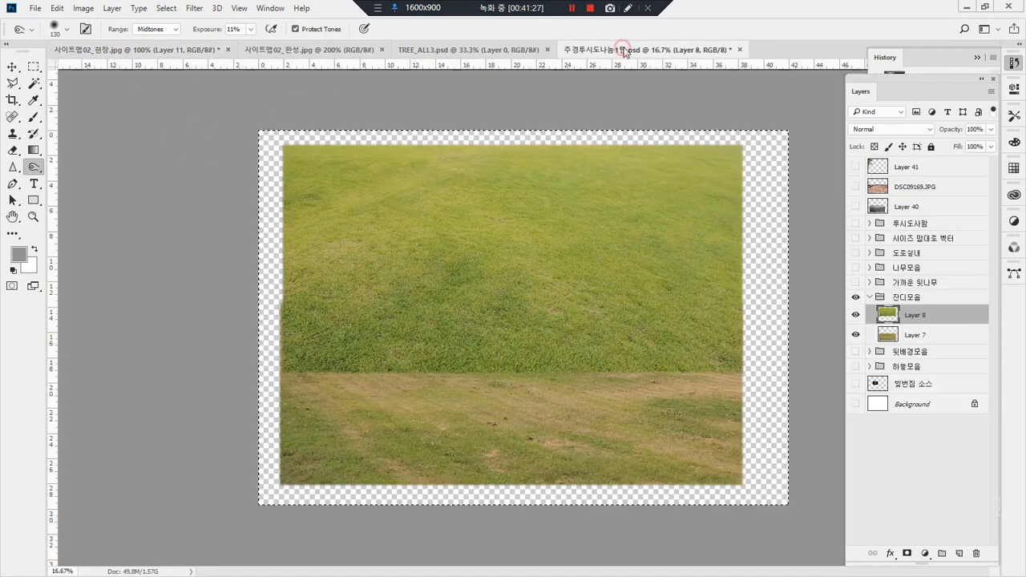
click(856, 282)
click(856, 282)
click(856, 267)
click(856, 267)
click(856, 253)
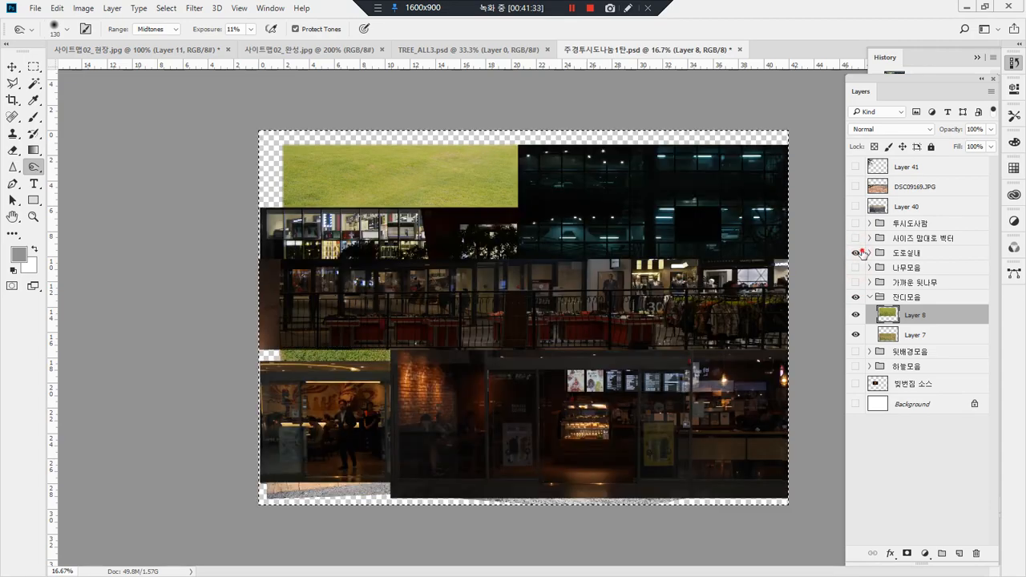
click(858, 253)
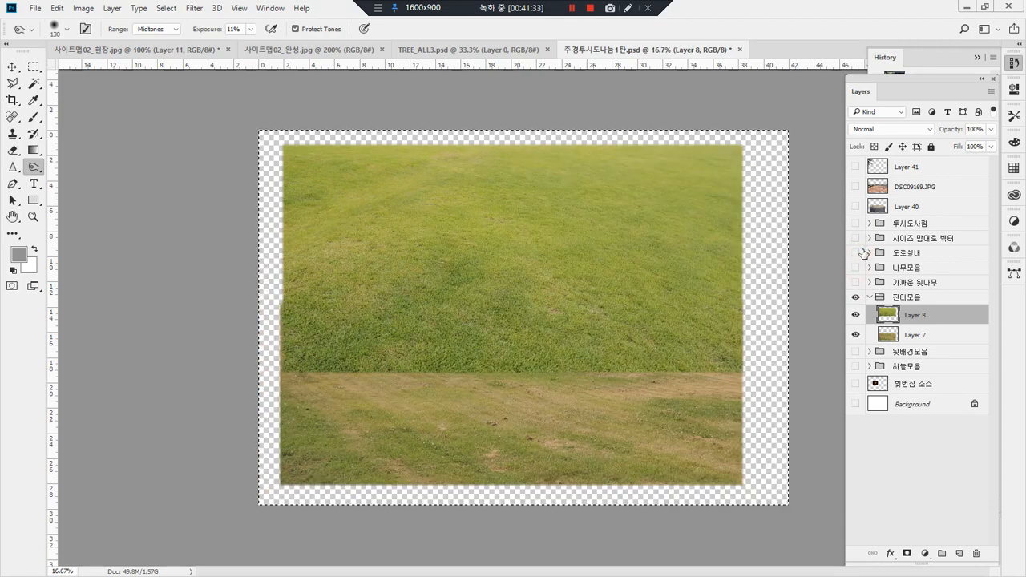
click(572, 10)
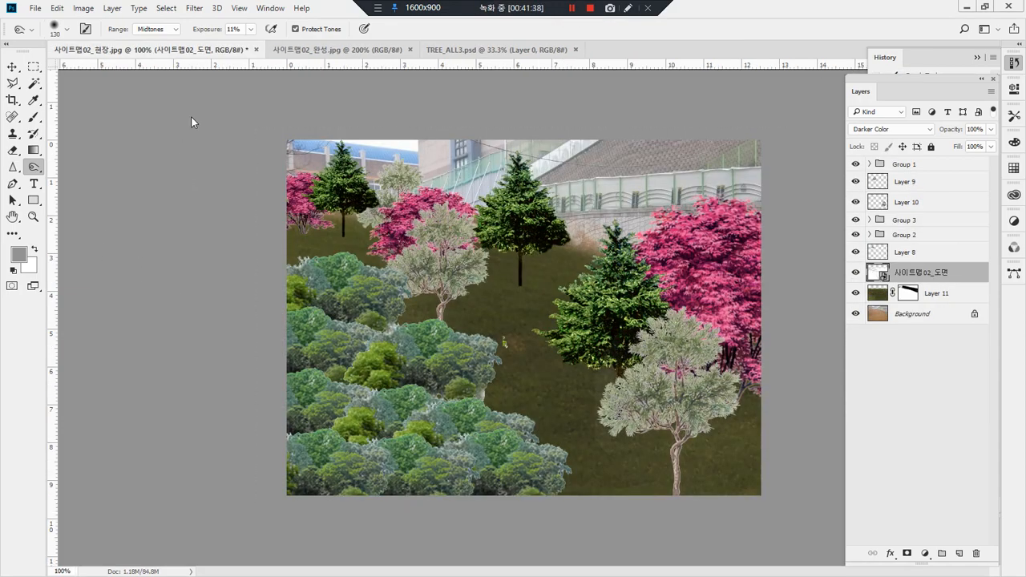
Step: Hide every layer and group in the site photo except the 사이트맵02_도면 plan layer
click(82, 9)
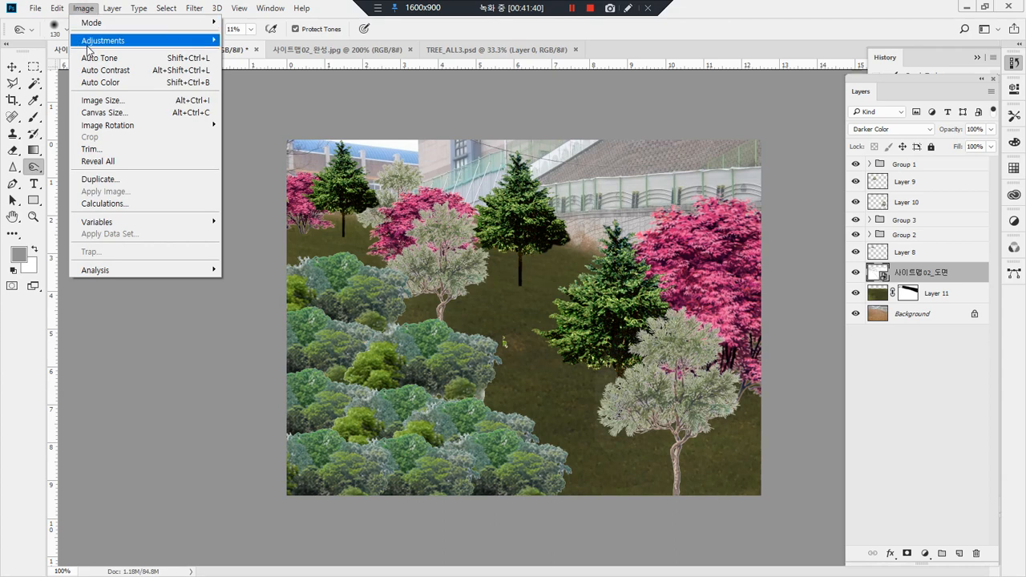
mouse_move(87, 46)
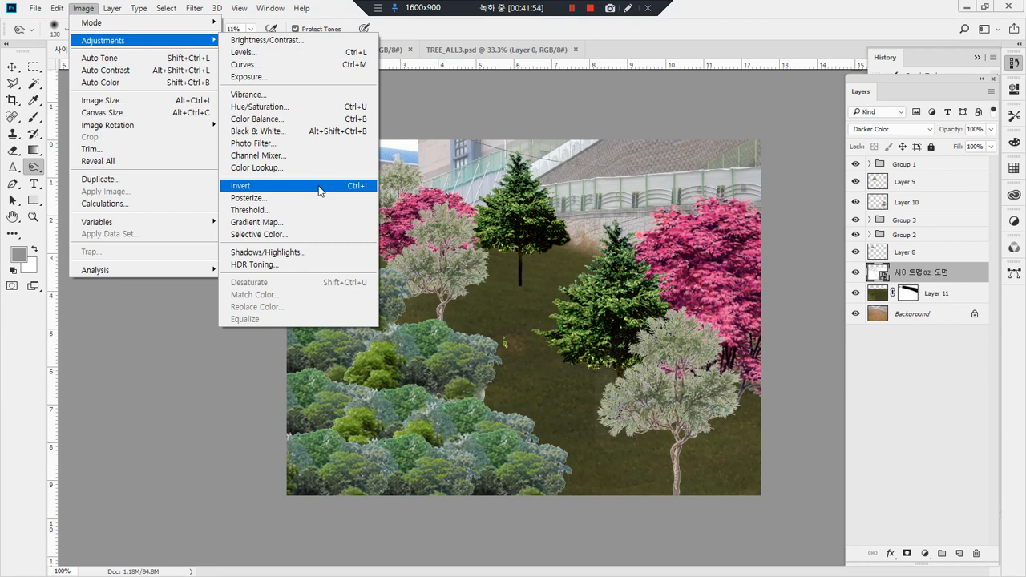
click(860, 251)
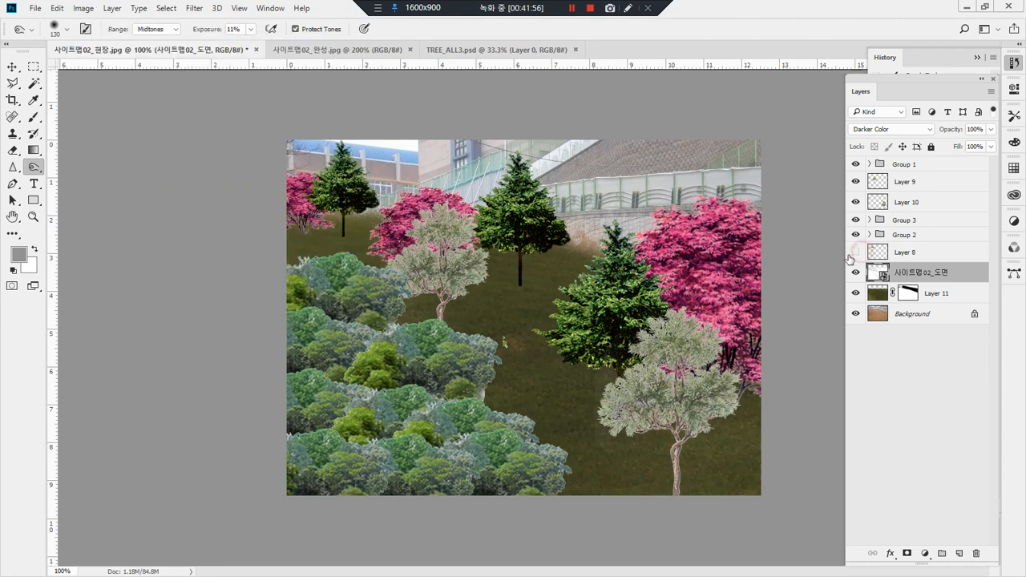
drag(856, 164, 855, 250)
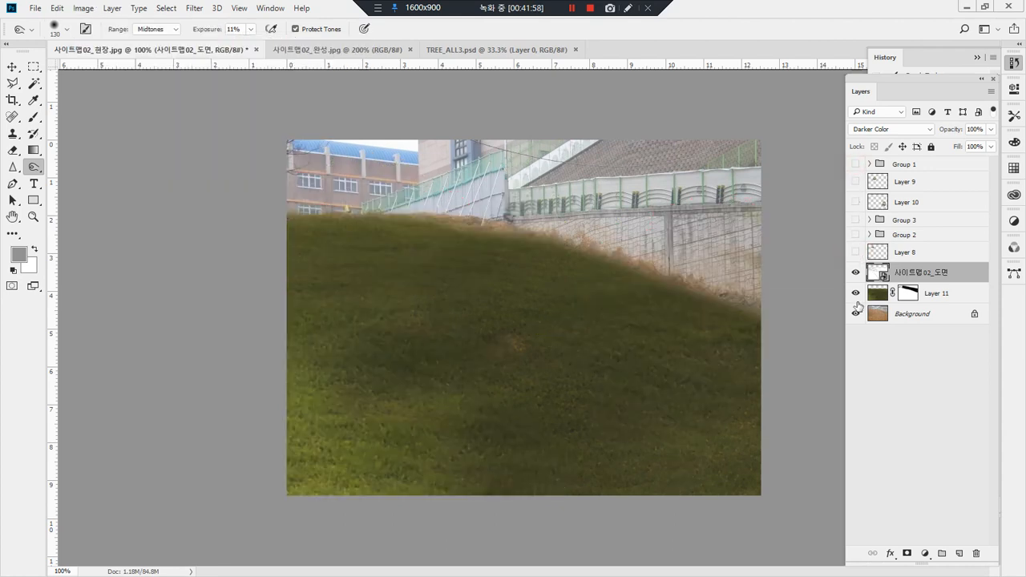
drag(857, 293, 853, 333)
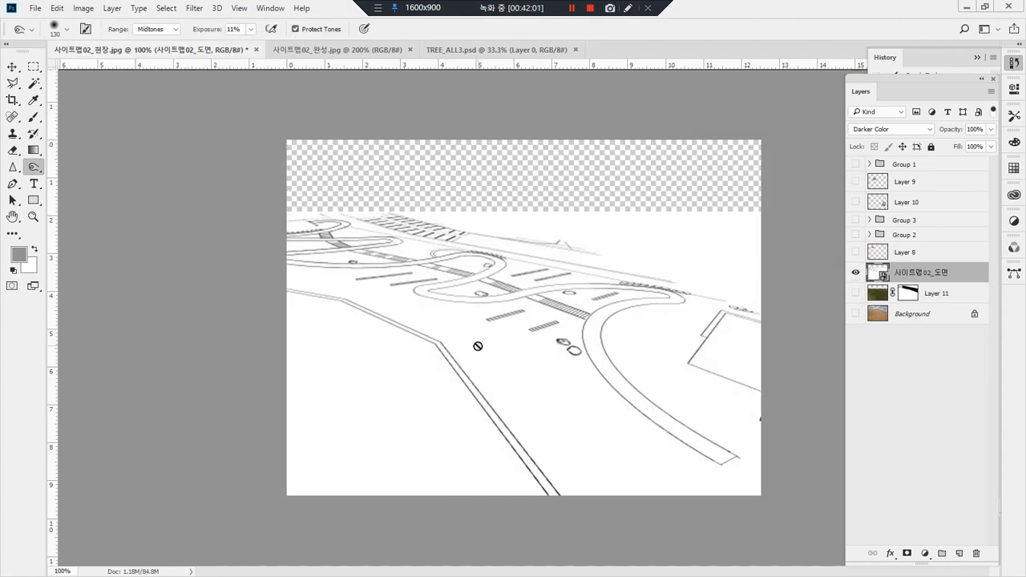
Step: Invert the colours of the 사이트맵02_도면 plan layer and undo the inversion
mouse_move(441, 397)
mouse_down()
mouse_move(408, 388)
mouse_move(500, 399)
mouse_move(441, 408)
mouse_up()
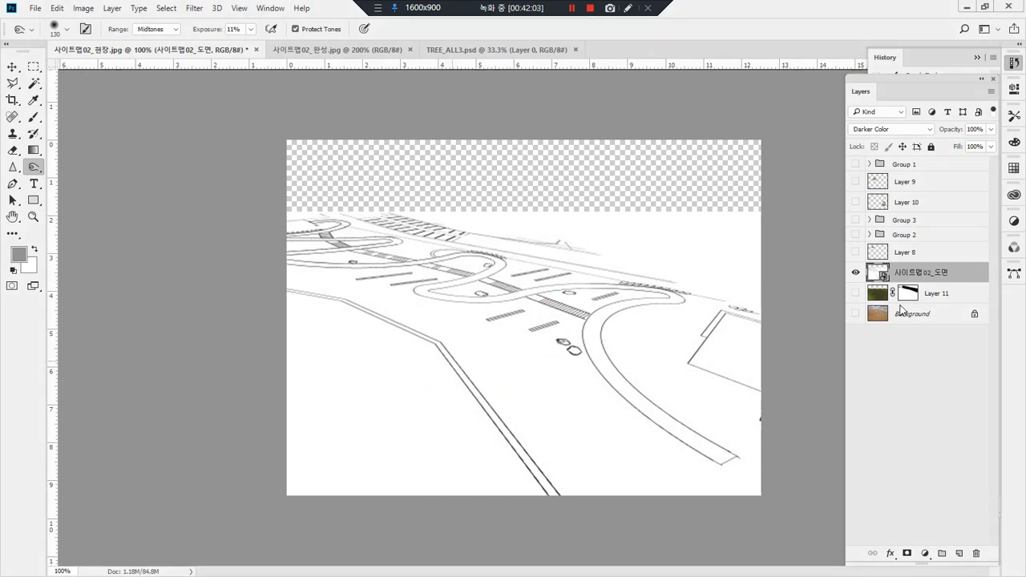
click(84, 9)
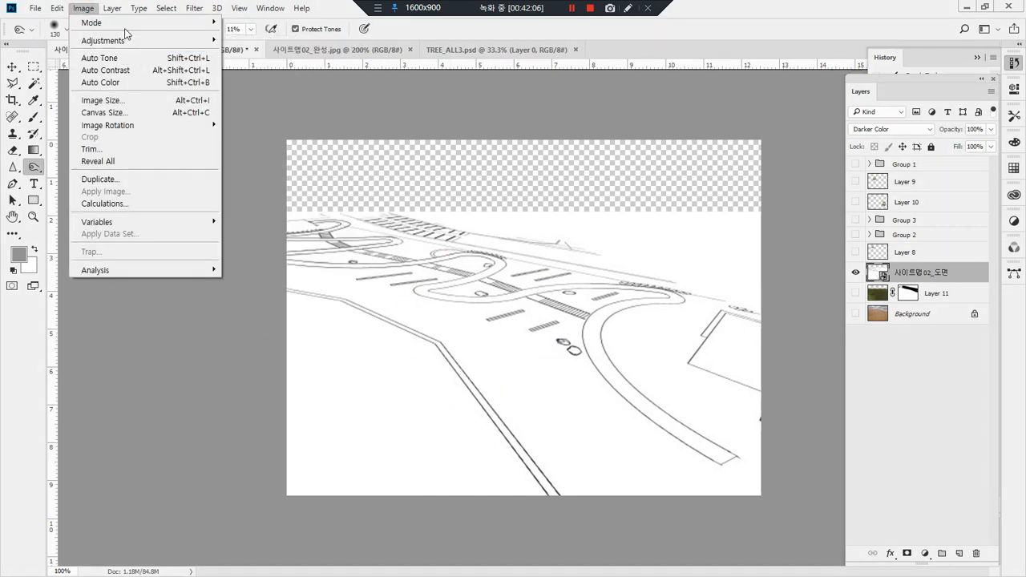
mouse_move(125, 46)
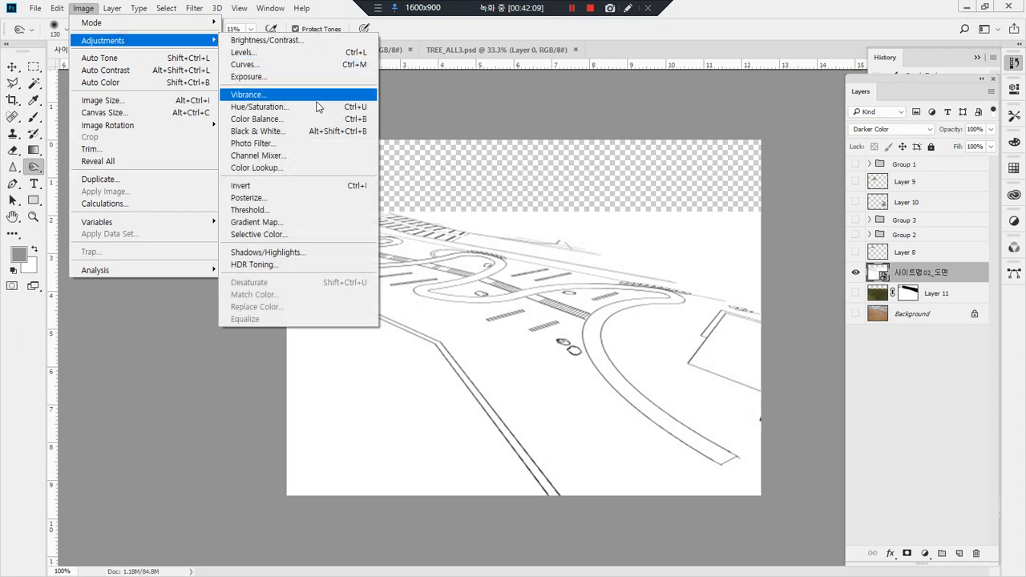
click(311, 187)
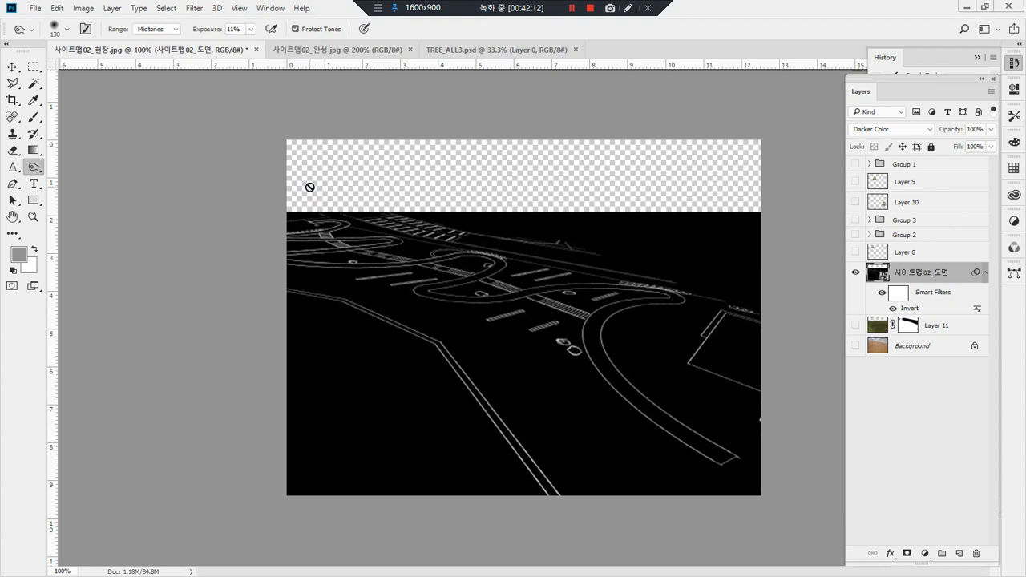
key(ctrl+z)
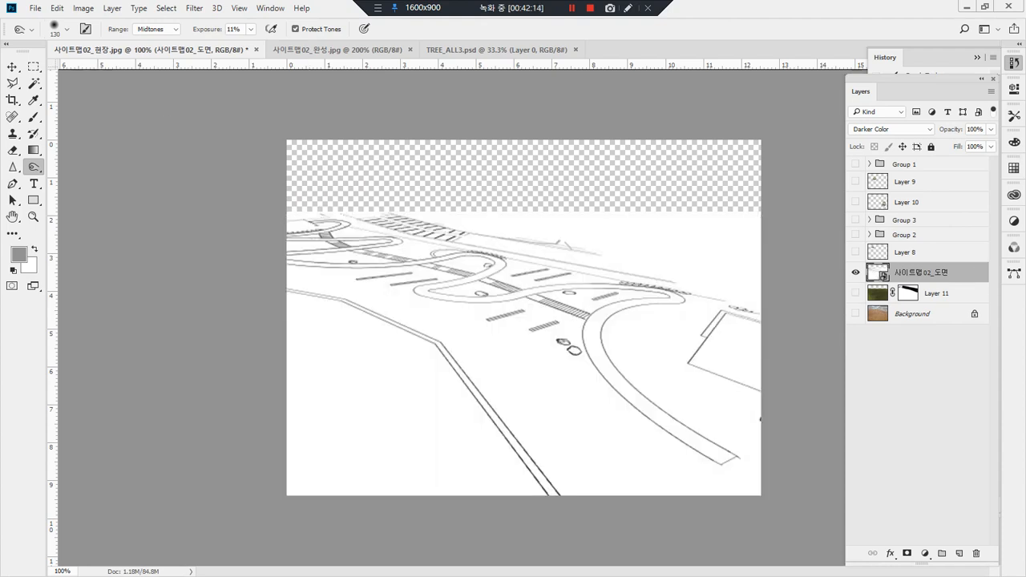
Step: Open the sample photo 얼굴1.jpg, invert its colours, and close it without saving
key(ctrl+o)
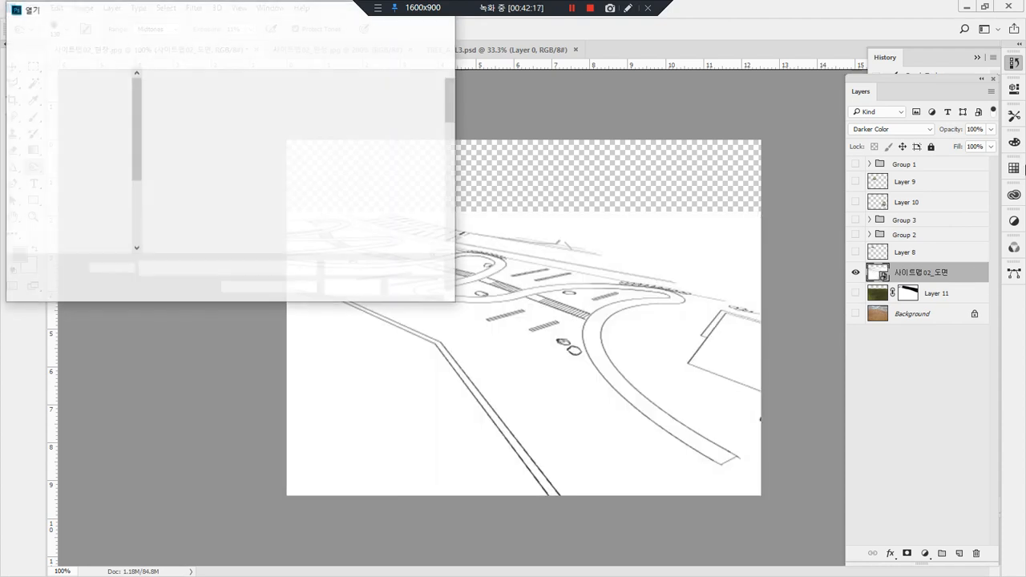
scroll(397, 208, down, 1)
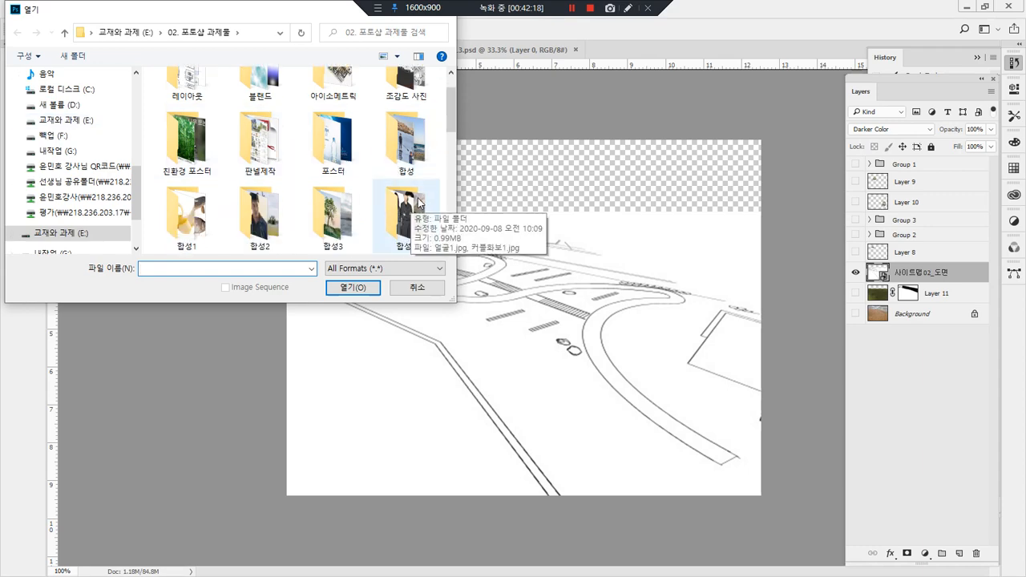
double_click(399, 212)
double_click(192, 95)
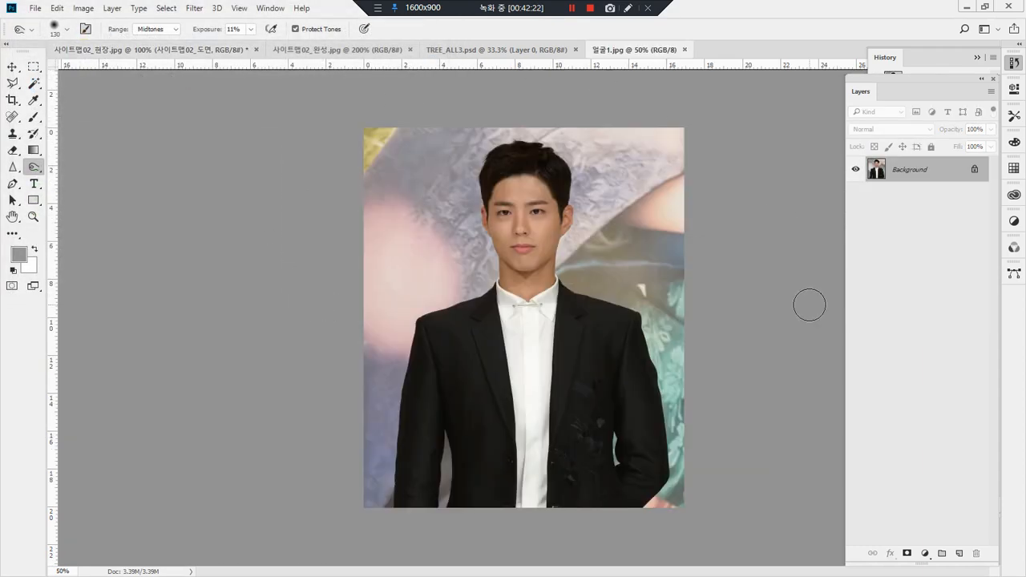
key(ctrl+i)
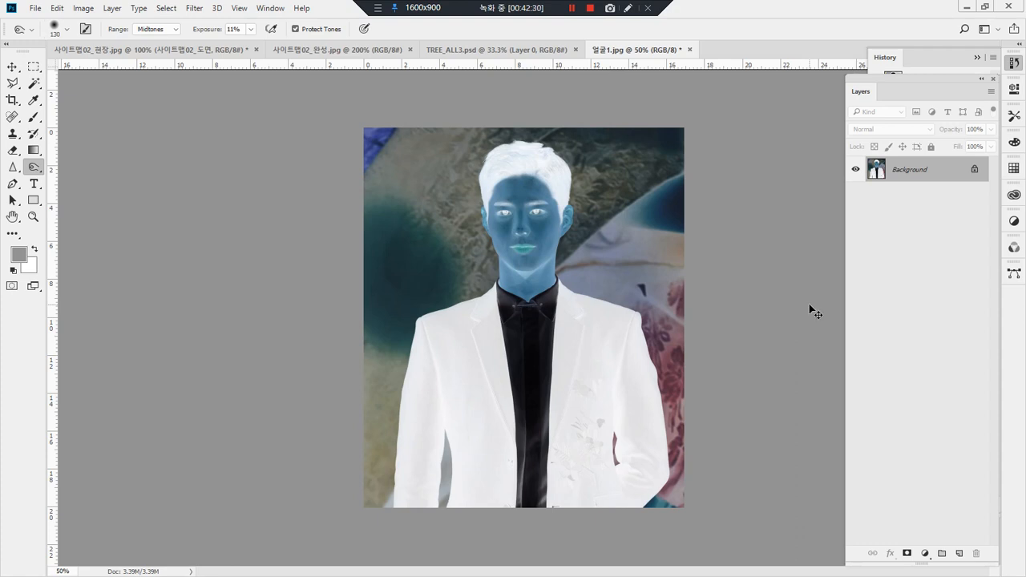
key(ctrl+w)
key(n)
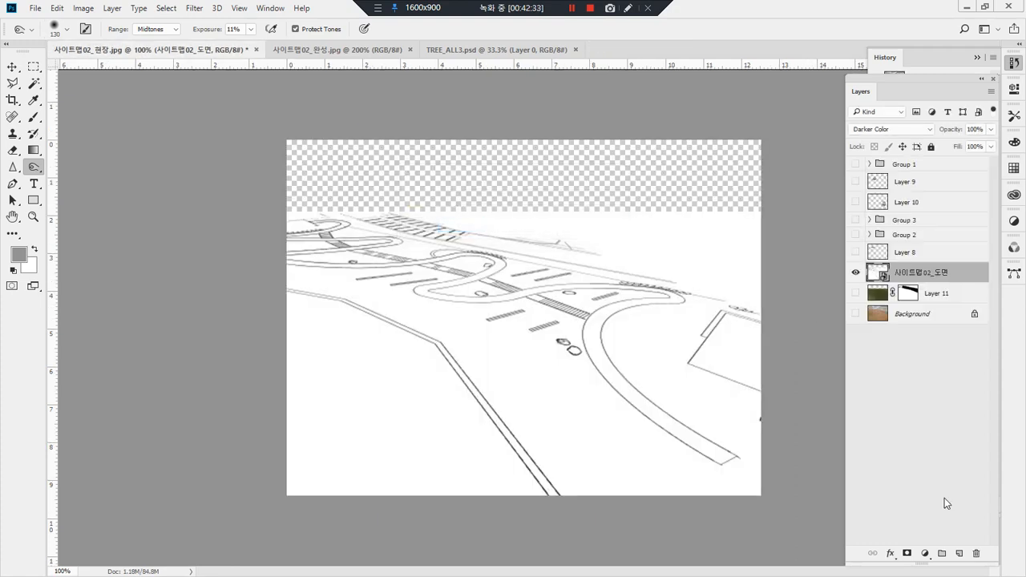
Step: Invert the 사이트맵02_도면 plan layer's colours and show Layer 11 and the Background beneath it
key(ctrl+i)
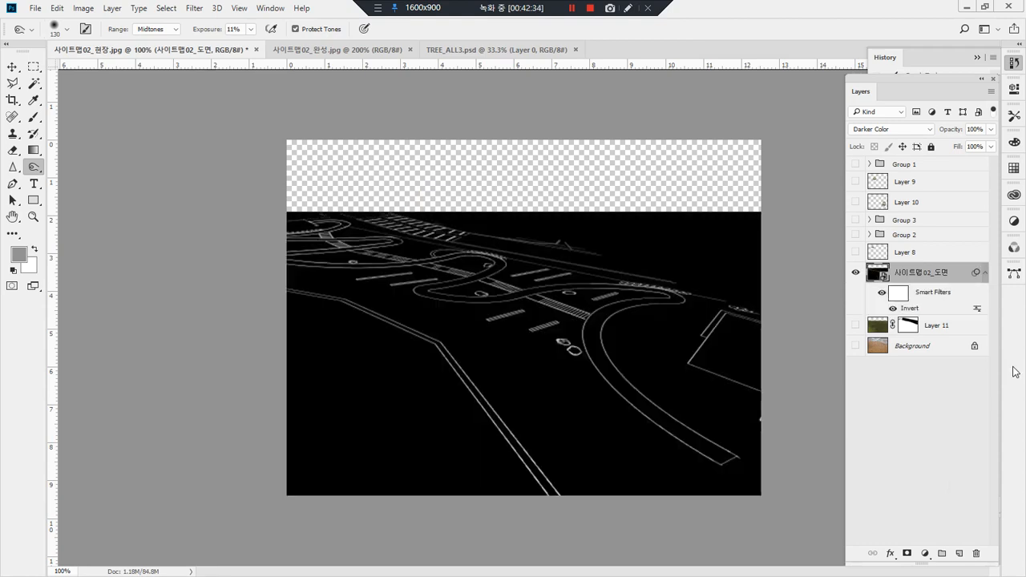
click(855, 325)
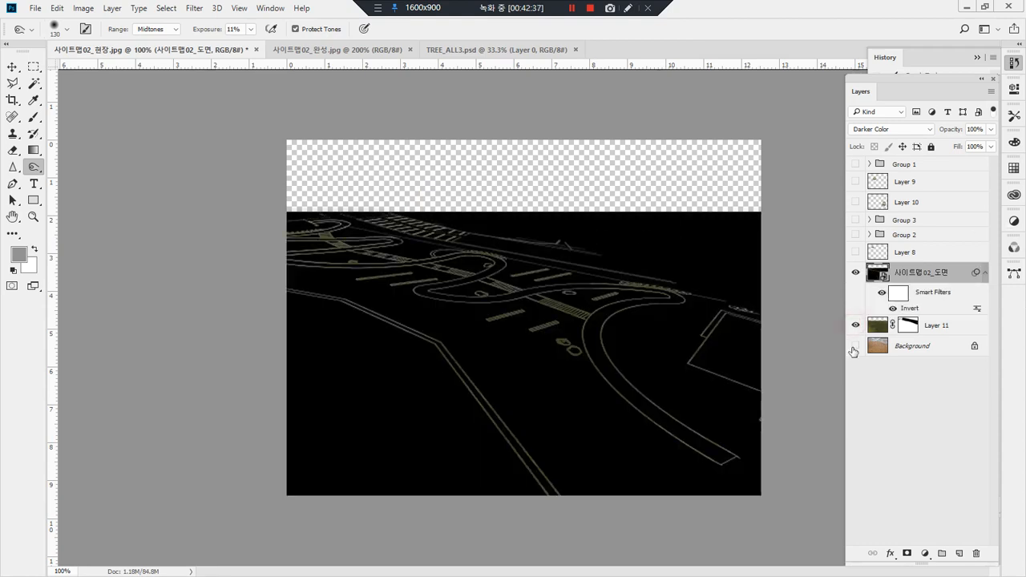
click(856, 345)
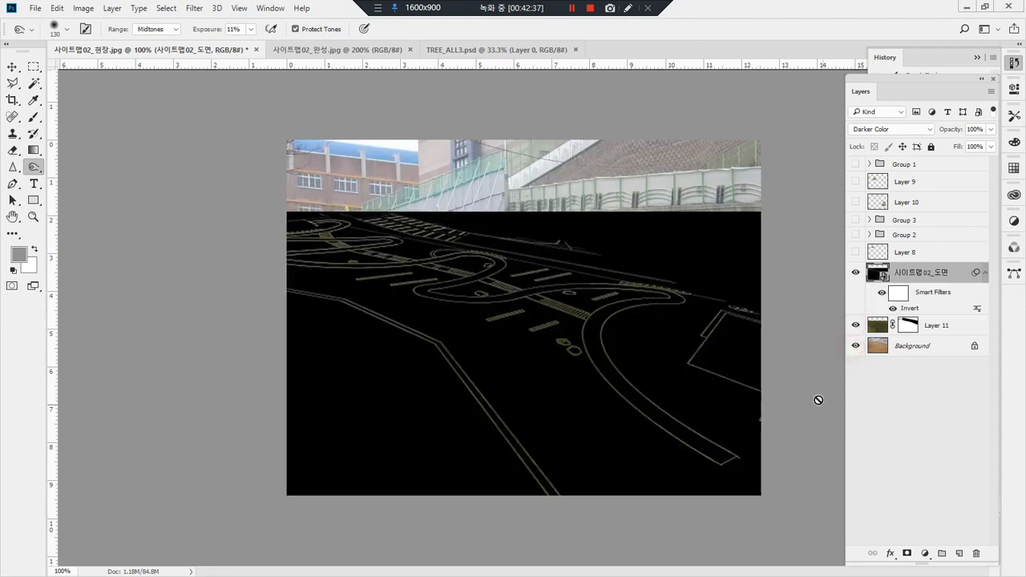
Step: Set the plan layer's blend mode to Linear Dodge (Add) and show all hidden layers and groups above it
click(886, 114)
click(887, 129)
click(889, 131)
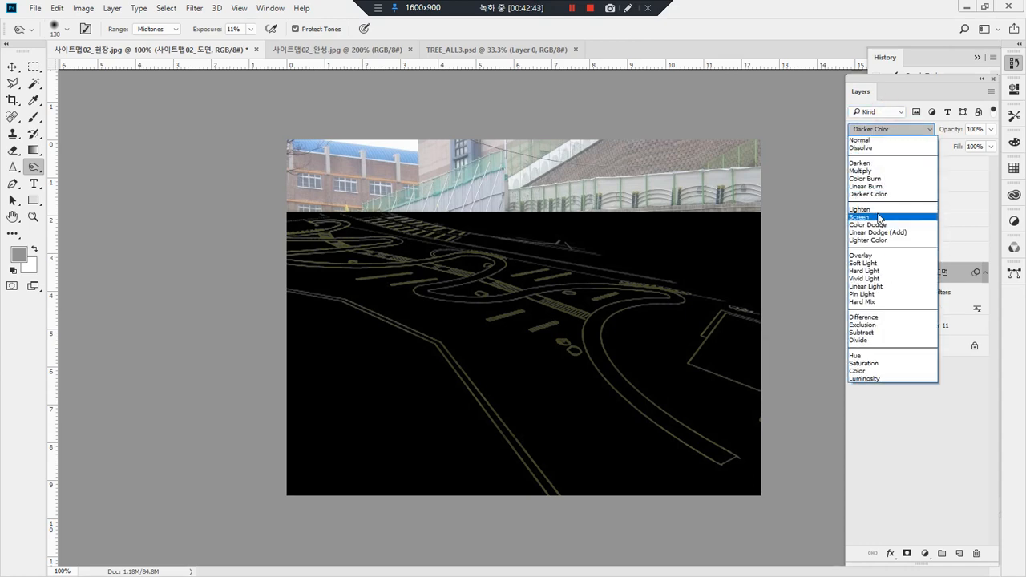
click(880, 218)
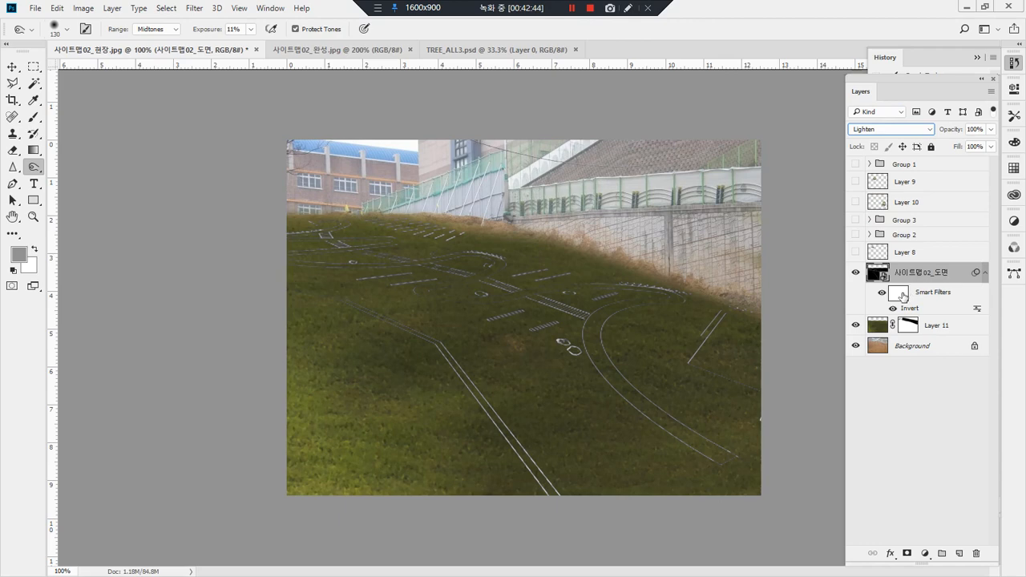
key(Down)
key(Down)
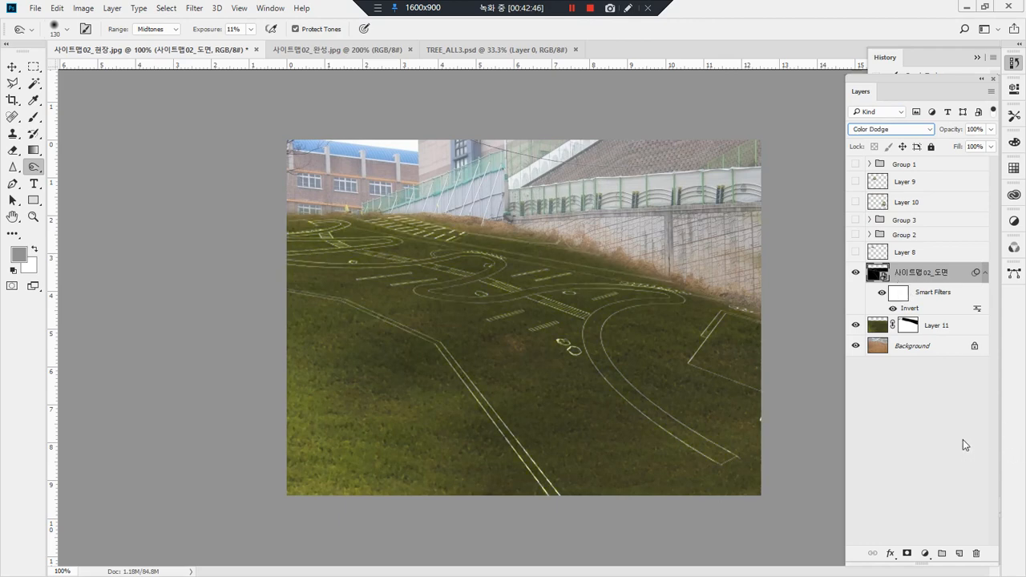
key(Down)
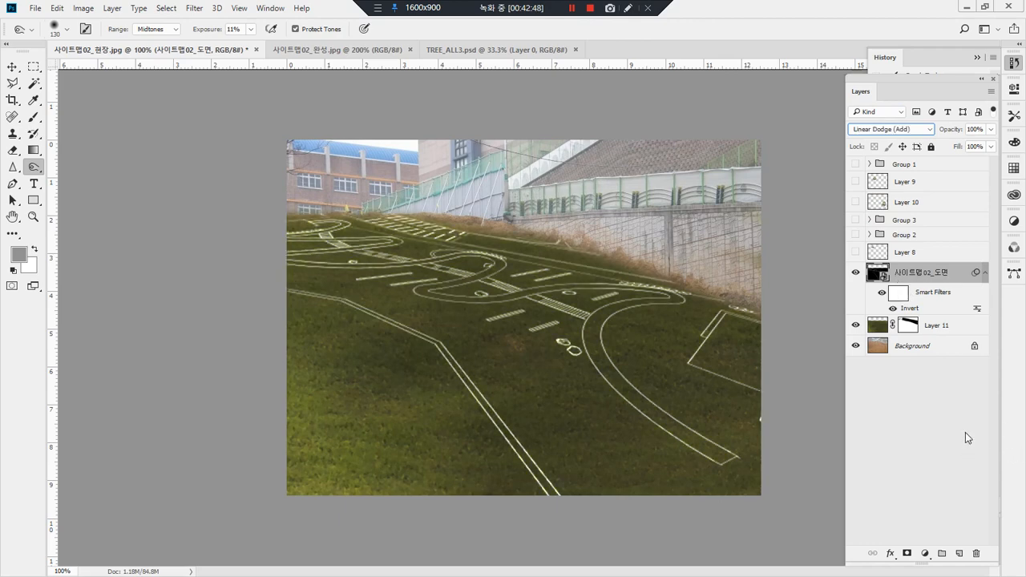
key(Down)
key(Up)
drag(856, 252, 852, 166)
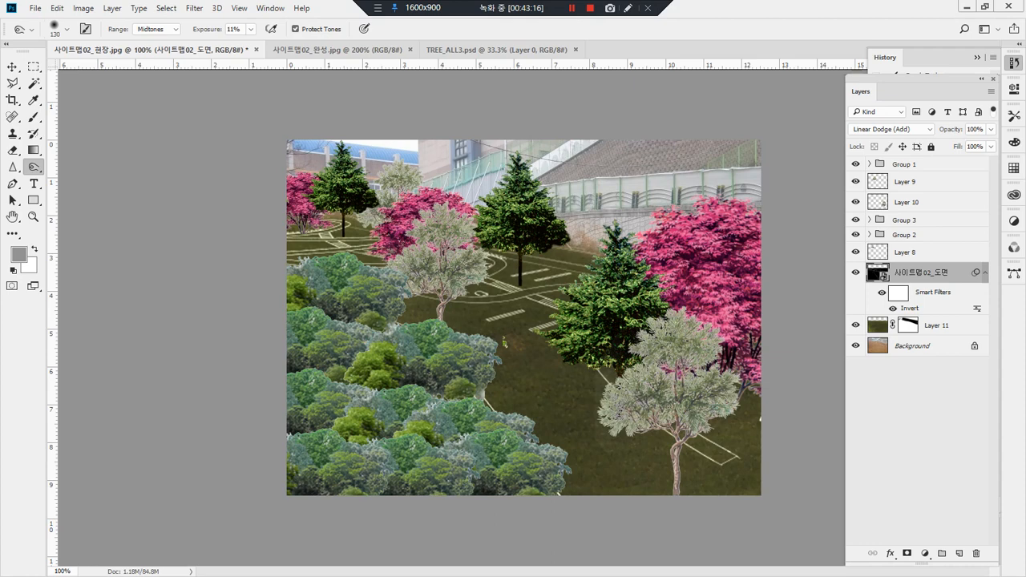
Step: Place the 돌 바위02 rock image in the site photo, scale it to about 8.2%, and position it below the central conifer
drag(2, 377, 616, 331)
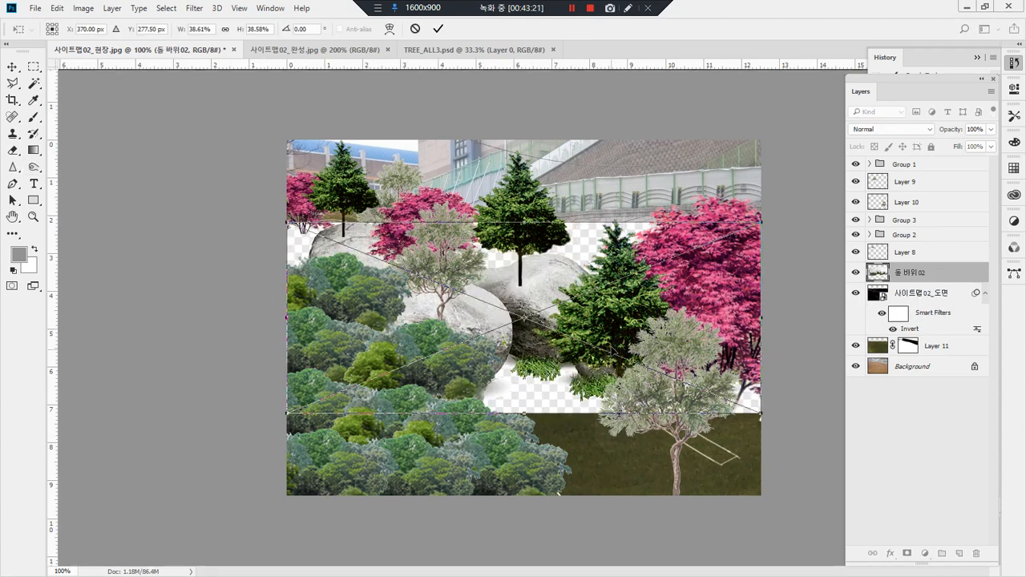
key(Return)
key(o)
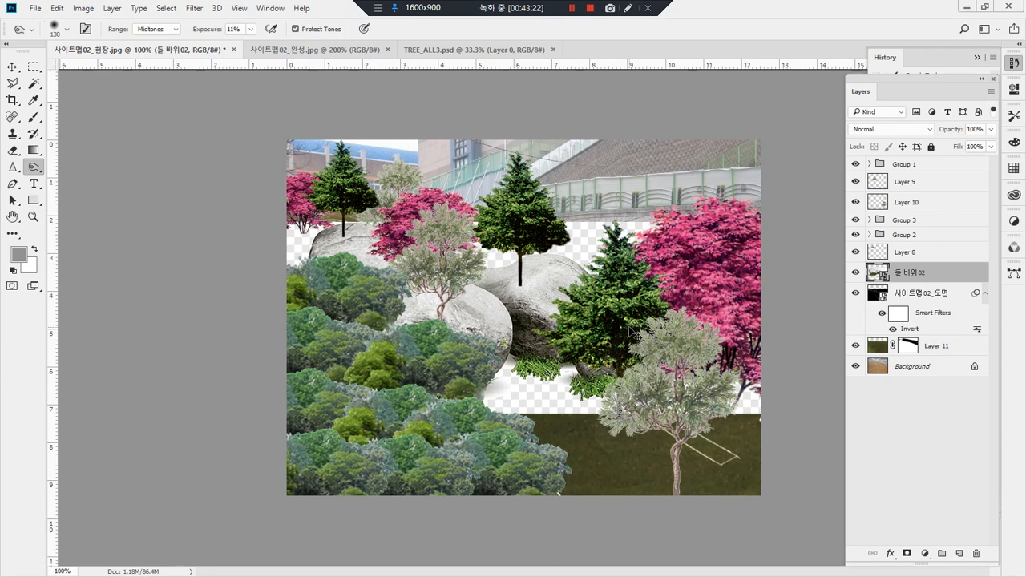
key(ctrl+t)
drag(287, 221, 660, 373)
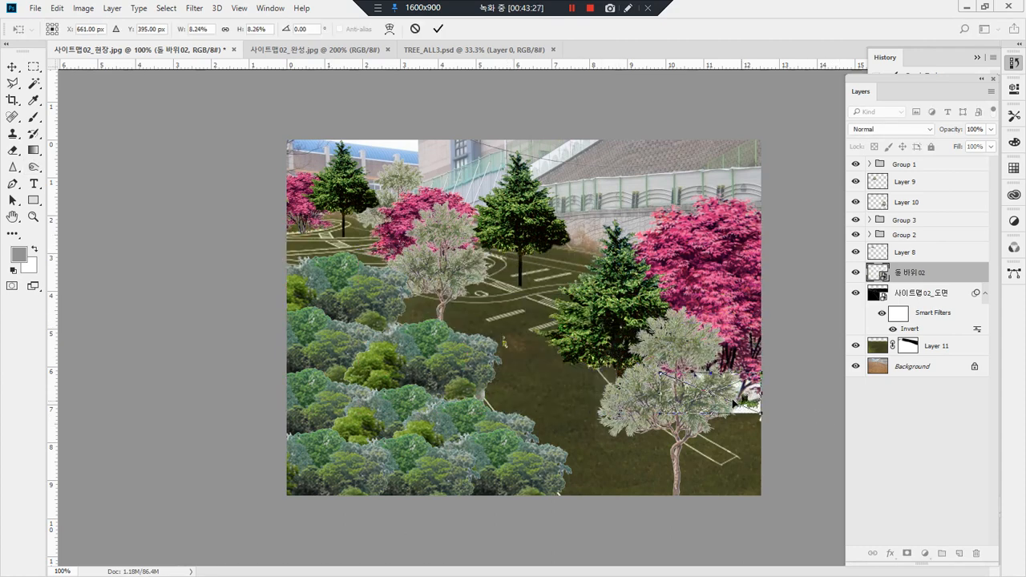
drag(754, 401, 537, 309)
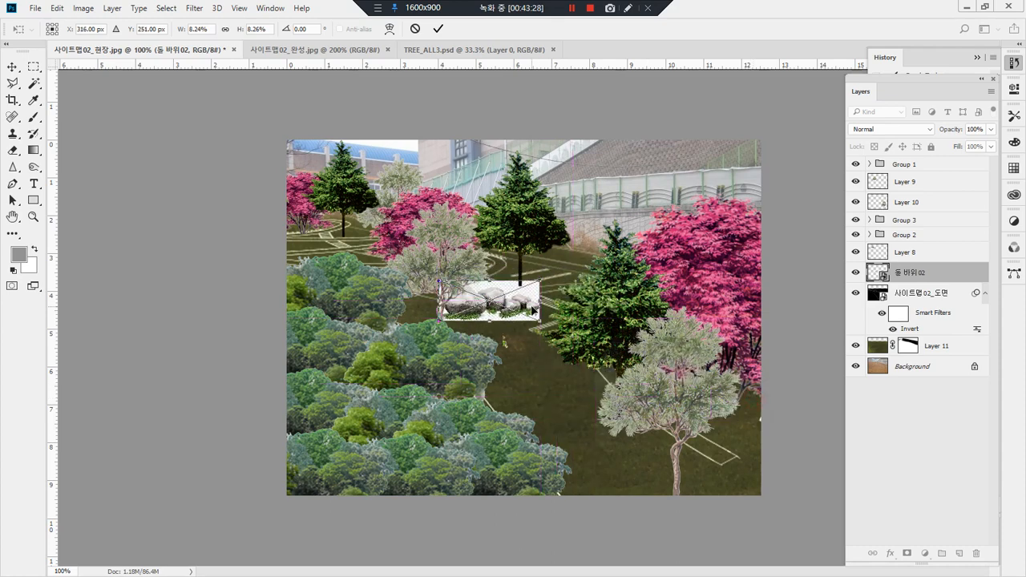
key(Return)
Step: Try the 돌 바위02 layer above Layer 9 and beneath the plan layer, and return it to just above the plan
drag(896, 279, 906, 173)
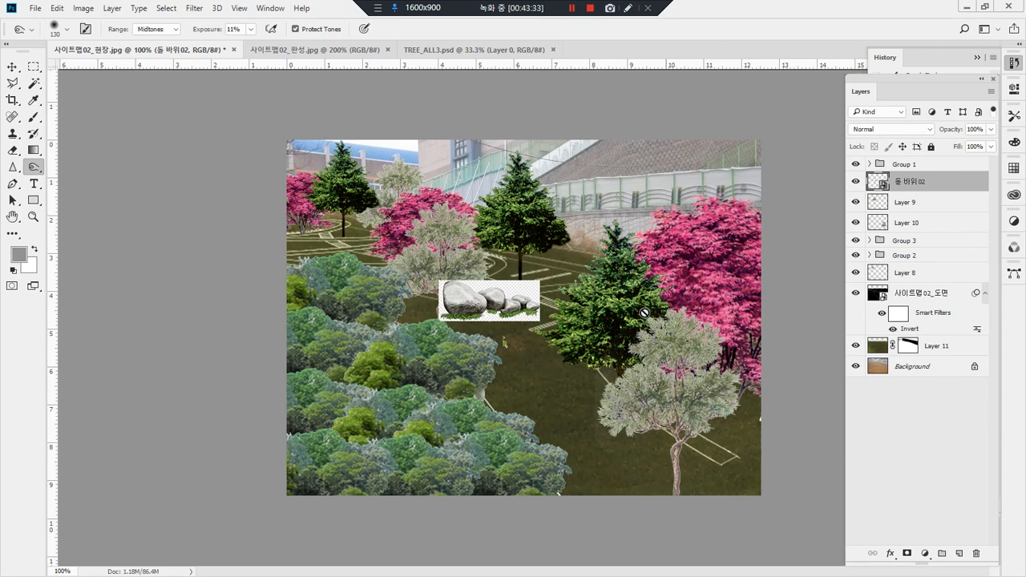
drag(977, 187, 954, 331)
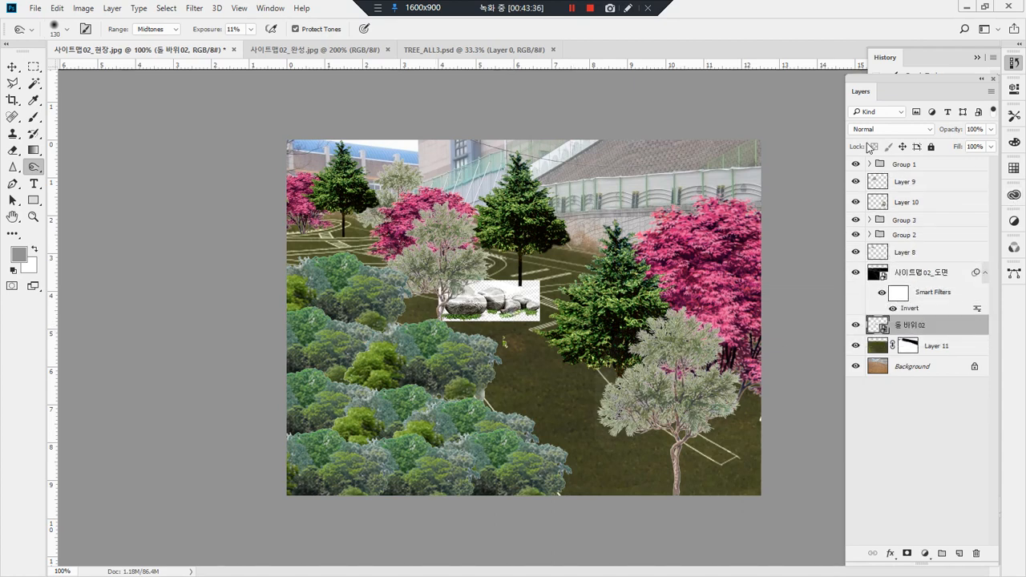
drag(950, 325, 918, 271)
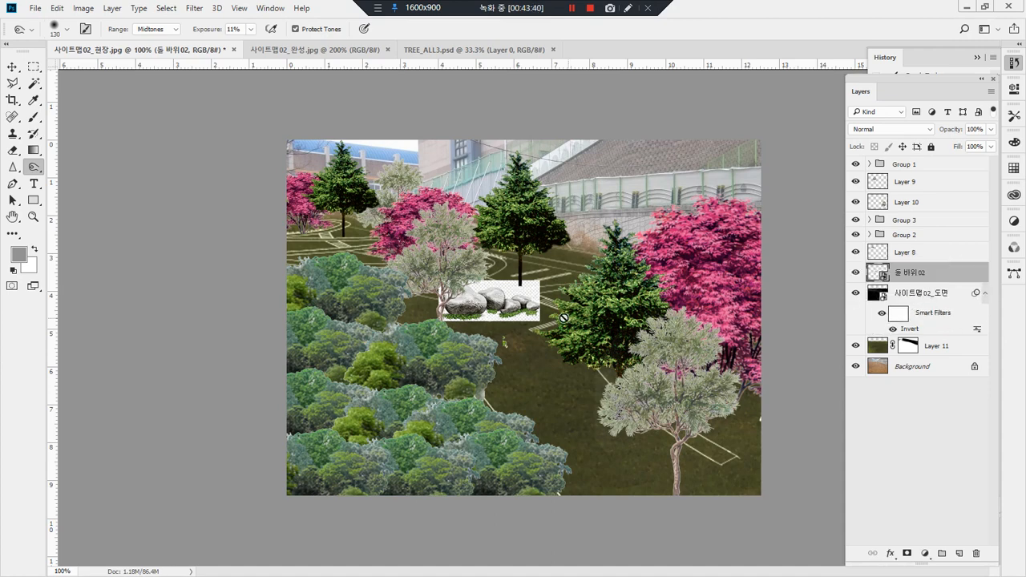
Step: Try blend modes from Darken through Vivid Light on the 돌 바위02 layer and return it to Normal
click(513, 312)
click(558, 236)
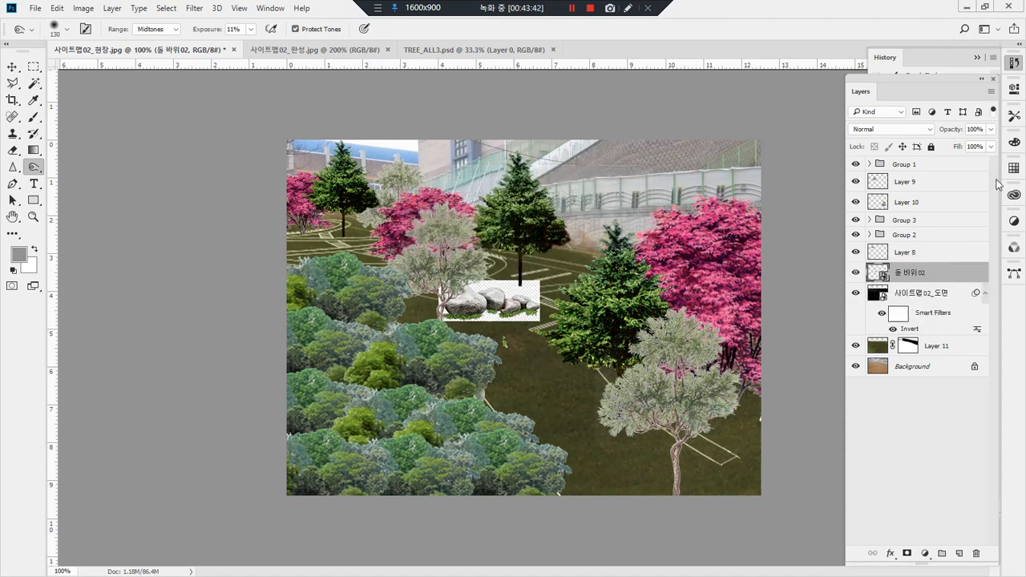
click(896, 129)
click(890, 129)
click(887, 130)
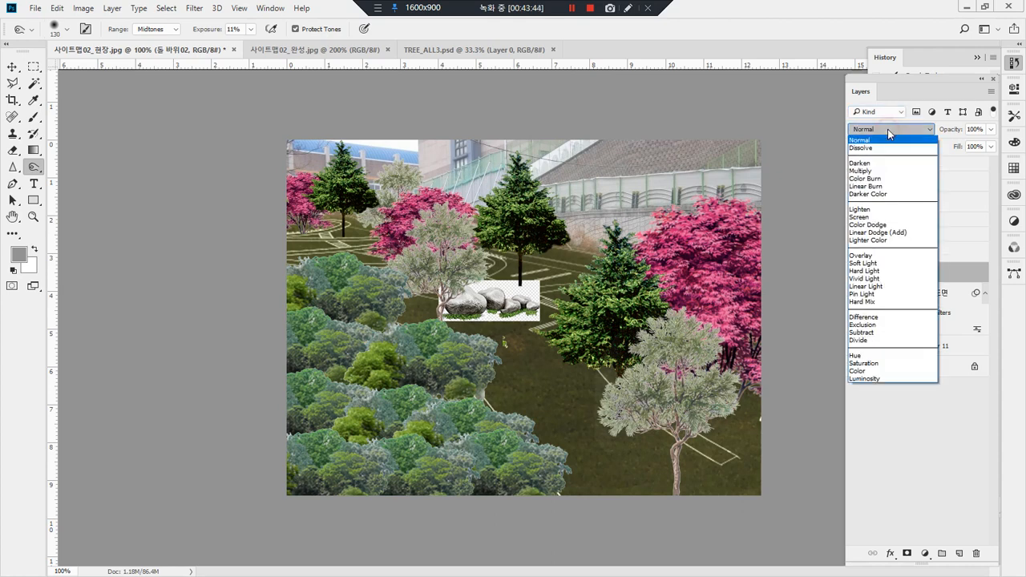
click(882, 164)
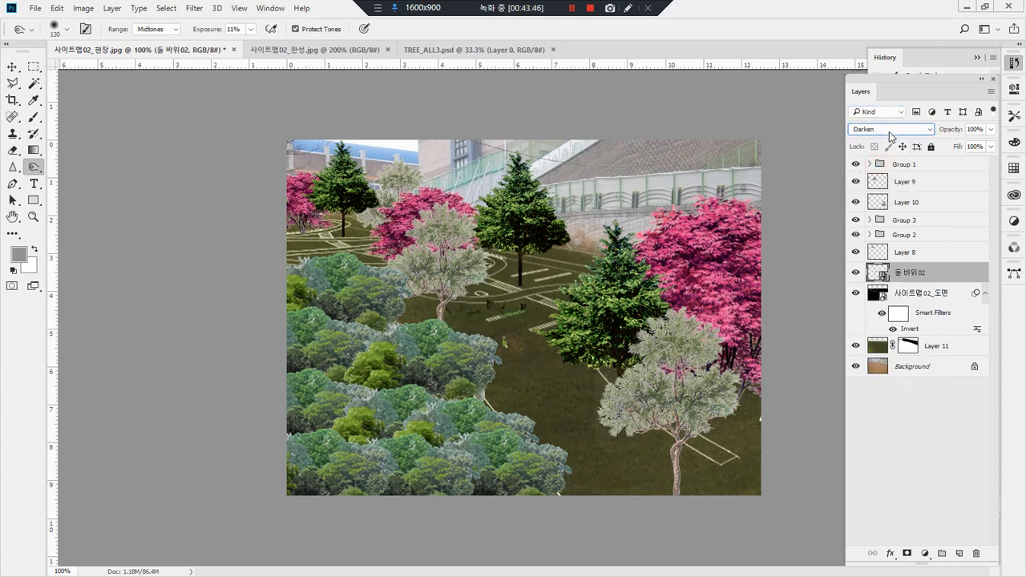
scroll(890, 131, down, 1)
scroll(889, 133, down, 1)
scroll(889, 133, down, 2)
scroll(889, 132, down, 5)
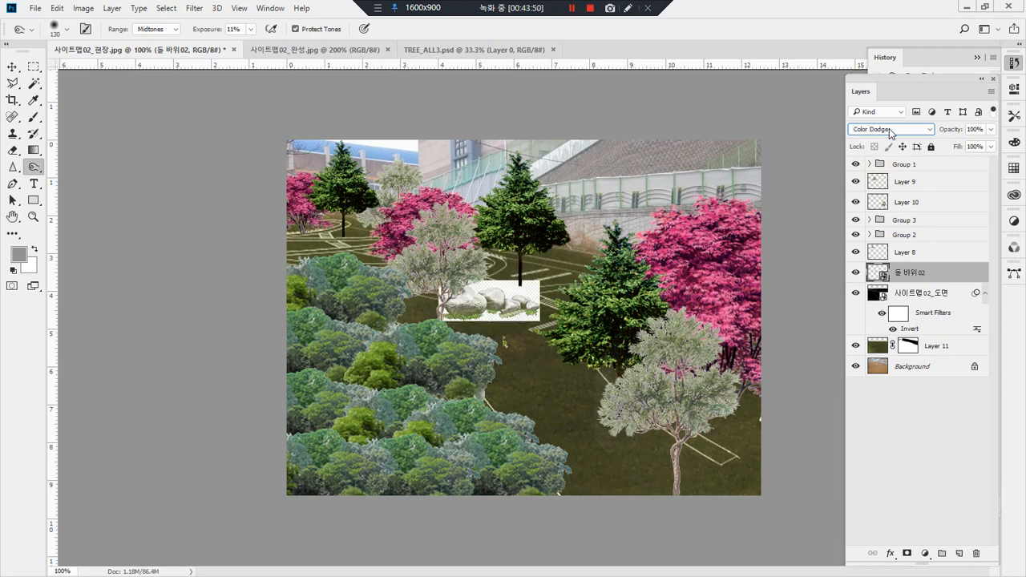
scroll(889, 132, down, 7)
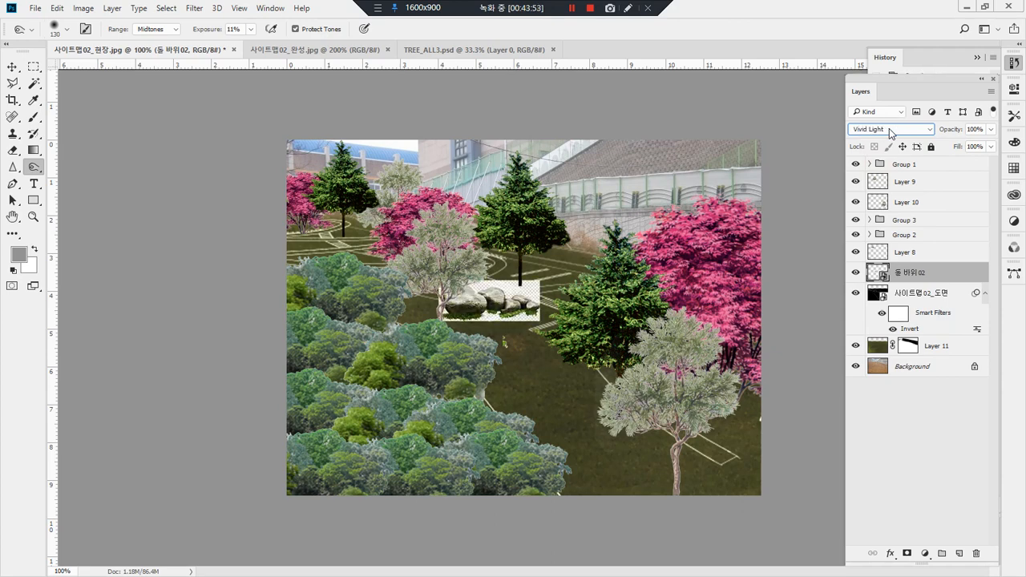
scroll(889, 133, up, 8)
scroll(890, 132, up, 12)
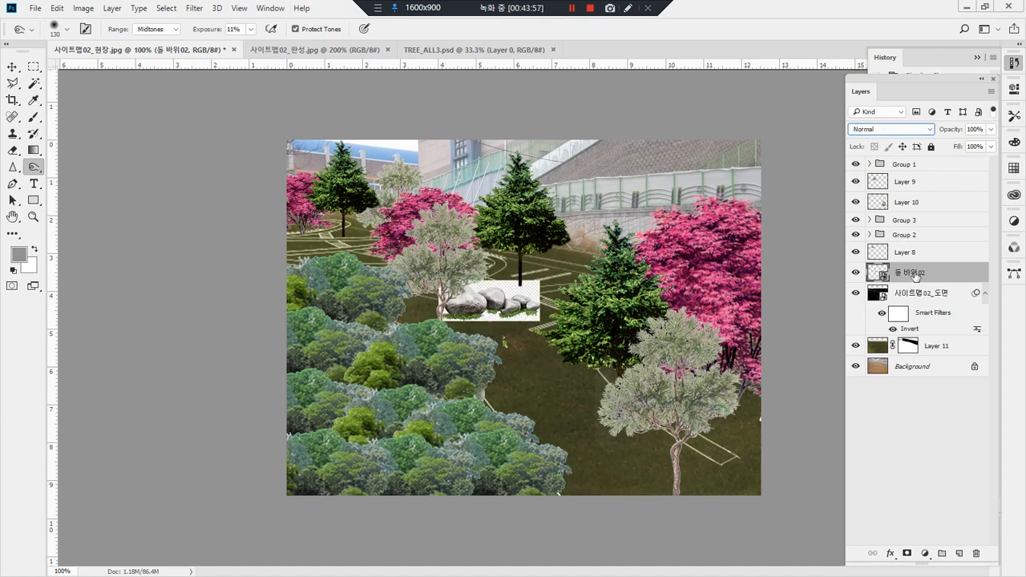
Step: Move the 돌 바위02 layer directly above Layer 9 and add a layer mask to it
drag(939, 279, 943, 178)
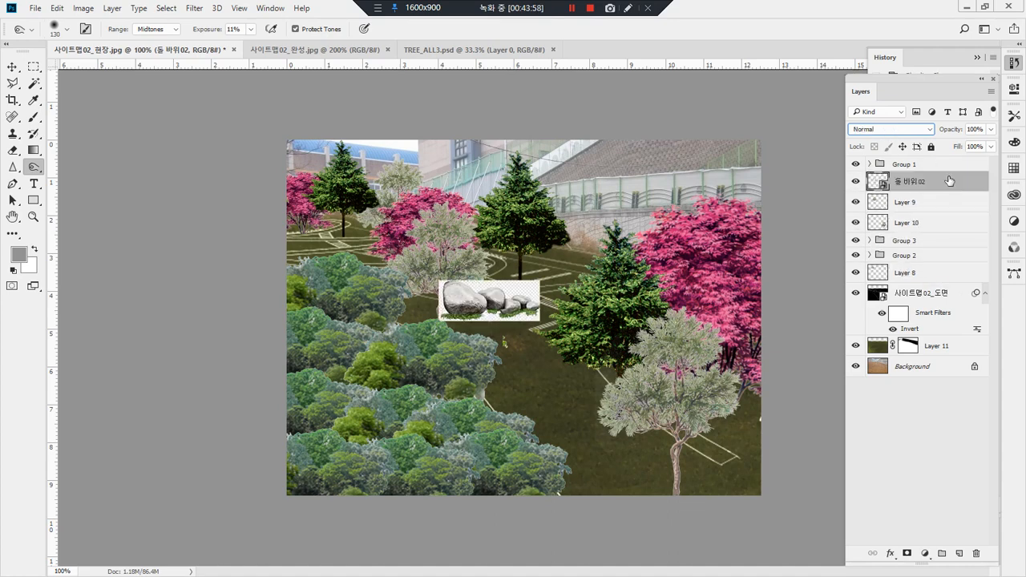
click(907, 554)
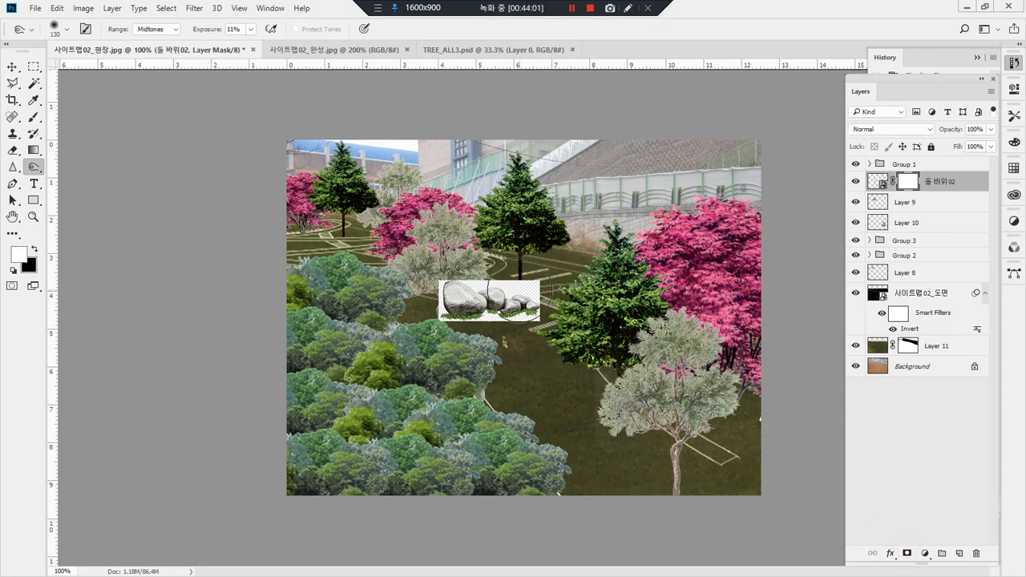
Step: Activate the Brush tool and set a soft round brush to 12 px with 0% hardness
scroll(491, 298, up, 3)
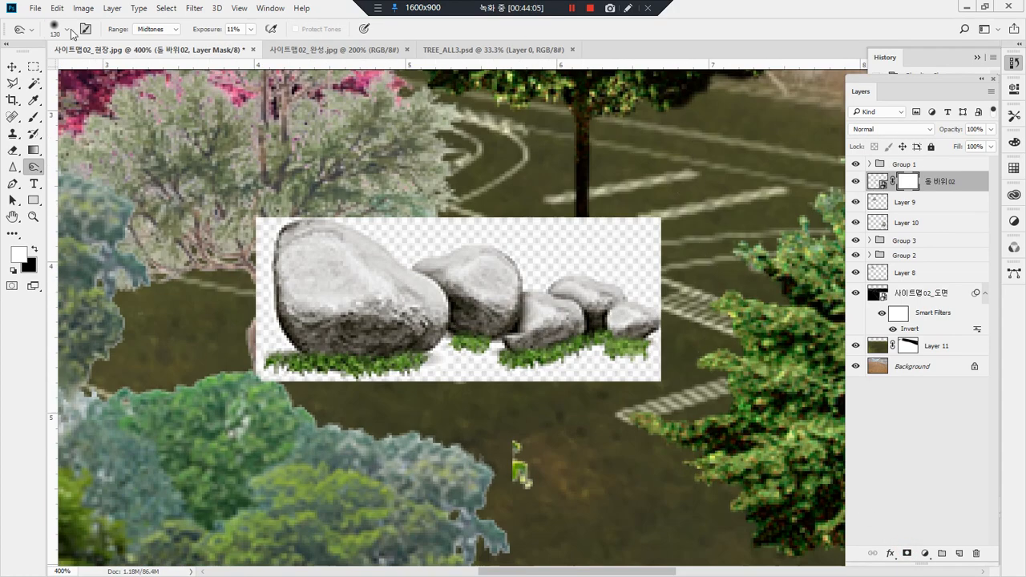
click(71, 31)
double_click(51, 196)
click(34, 120)
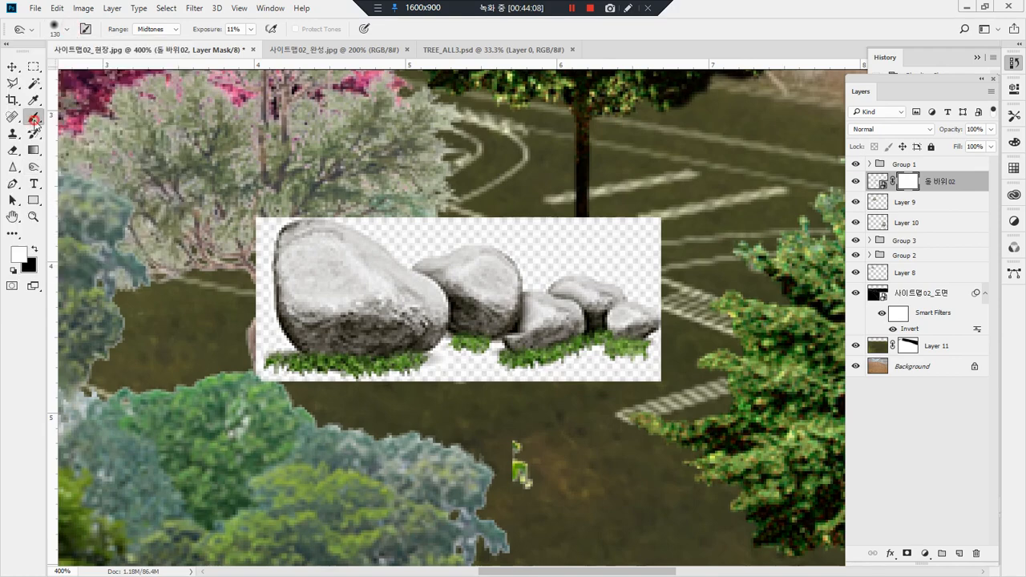
click(70, 30)
click(83, 70)
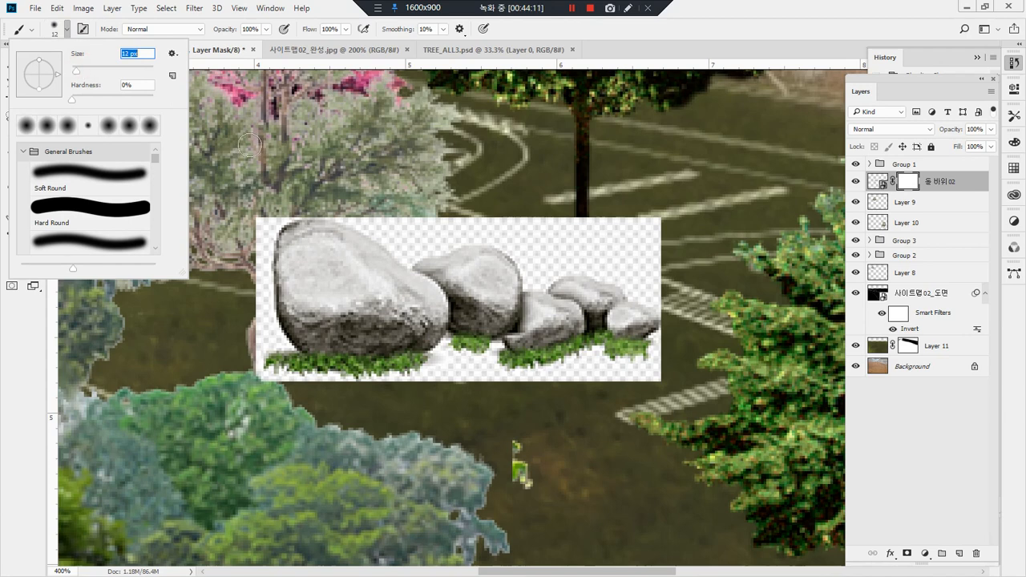
key(Return)
key(c)
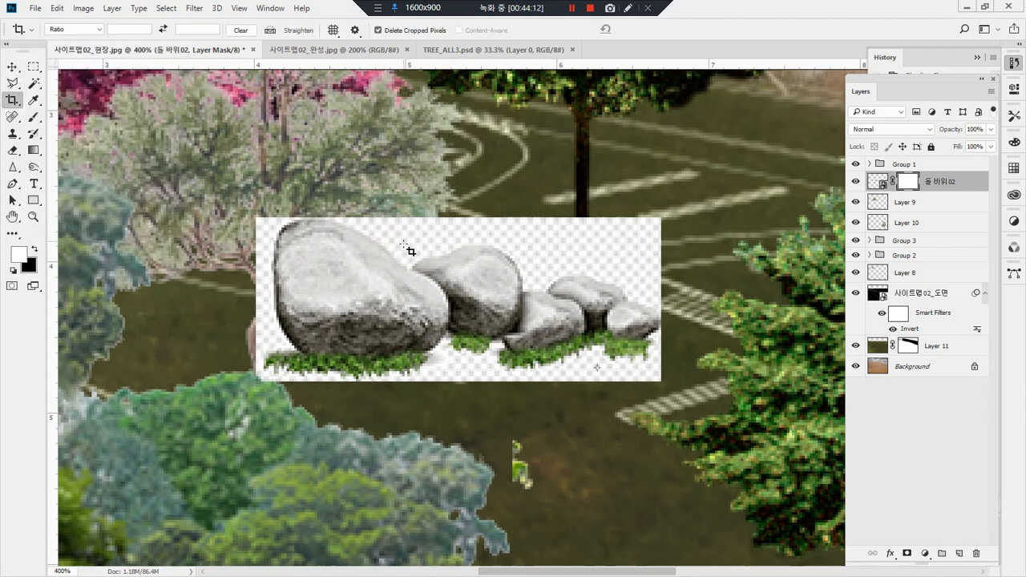
key(b)
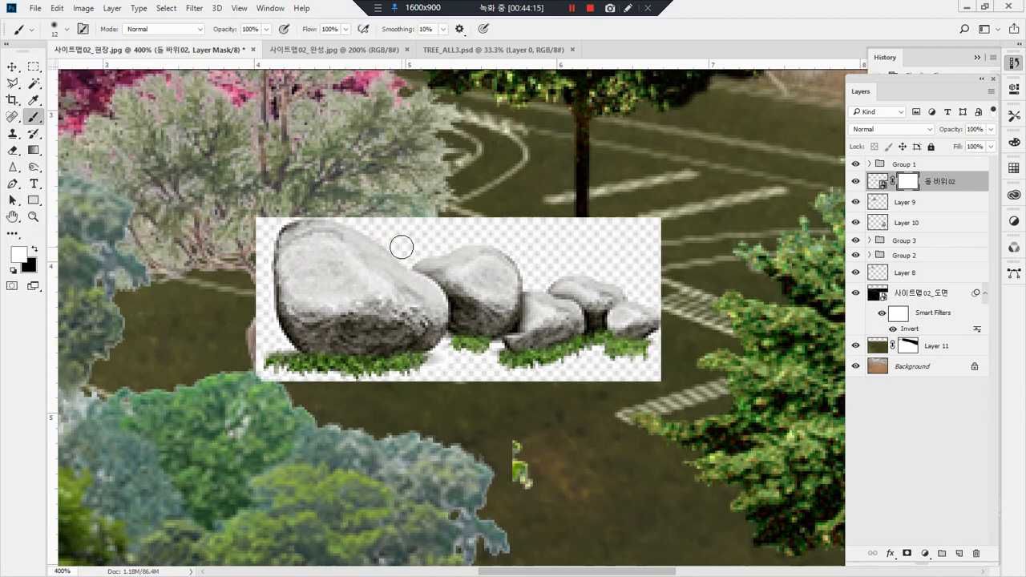
Step: Paint black on the 돌 바위02 layer mask to hide the white checkered background around the rocks and their grass
key(x)
mouse_move(407, 252)
mouse_down()
mouse_move(348, 212)
mouse_move(322, 207)
mouse_move(355, 221)
mouse_move(311, 203)
mouse_move(329, 207)
mouse_move(274, 214)
mouse_move(288, 210)
mouse_move(258, 234)
mouse_move(266, 215)
mouse_move(250, 296)
mouse_move(254, 240)
mouse_move(264, 302)
mouse_move(267, 245)
mouse_move(271, 342)
mouse_move(270, 331)
mouse_move(283, 342)
mouse_move(253, 356)
mouse_move(253, 382)
mouse_move(331, 387)
mouse_up()
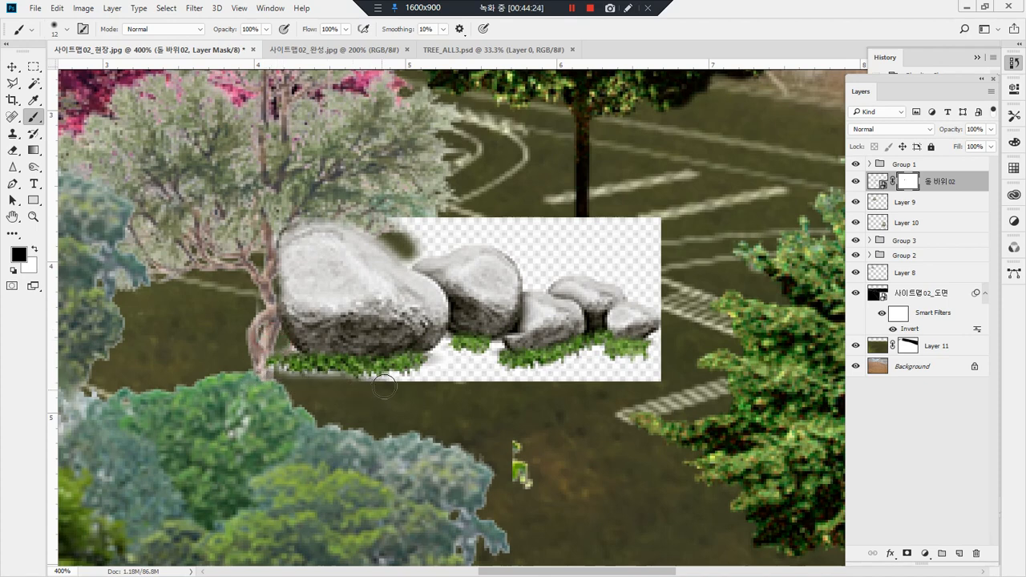
mouse_move(402, 383)
mouse_down()
mouse_move(284, 382)
mouse_move(434, 385)
mouse_move(455, 347)
mouse_move(416, 388)
mouse_move(495, 347)
mouse_move(474, 376)
mouse_move(490, 371)
mouse_move(433, 374)
mouse_move(519, 384)
mouse_move(586, 371)
mouse_move(590, 352)
mouse_move(523, 376)
mouse_move(671, 365)
mouse_move(589, 382)
mouse_move(648, 377)
mouse_up()
drag(658, 330, 660, 350)
mouse_move(660, 307)
mouse_down()
mouse_move(582, 267)
mouse_move(531, 284)
mouse_move(522, 250)
mouse_move(474, 238)
mouse_move(418, 249)
mouse_move(410, 261)
mouse_move(403, 230)
mouse_move(446, 221)
mouse_move(373, 221)
mouse_move(703, 219)
mouse_move(490, 224)
mouse_move(671, 245)
mouse_move(657, 238)
mouse_move(544, 256)
mouse_move(633, 270)
mouse_up()
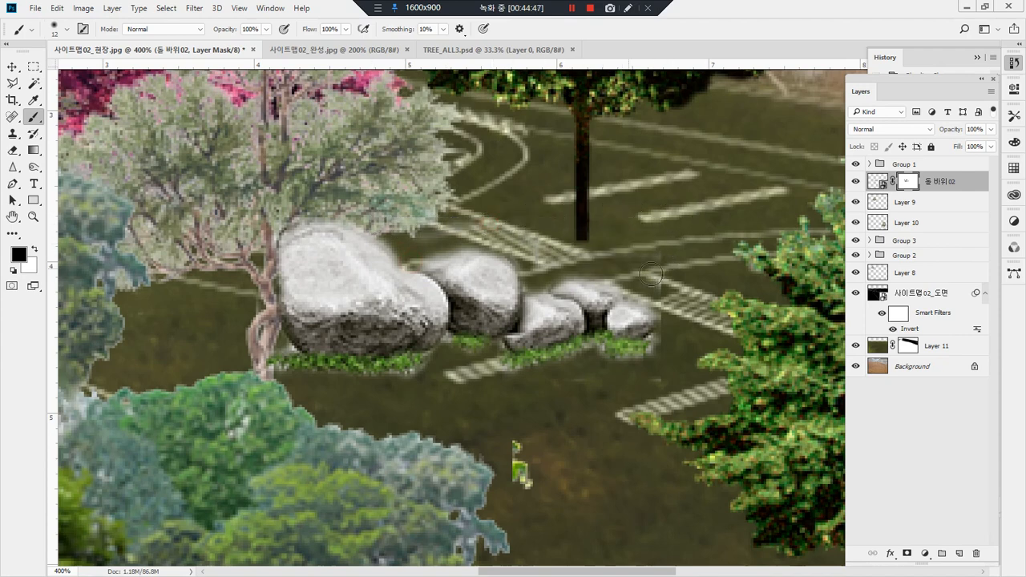
drag(658, 342, 674, 350)
drag(555, 253, 540, 253)
Step: Move the 돌 바위02 layer between Layer 8 and the plan layer, and scale the rocks down in the site photo
drag(965, 189, 954, 283)
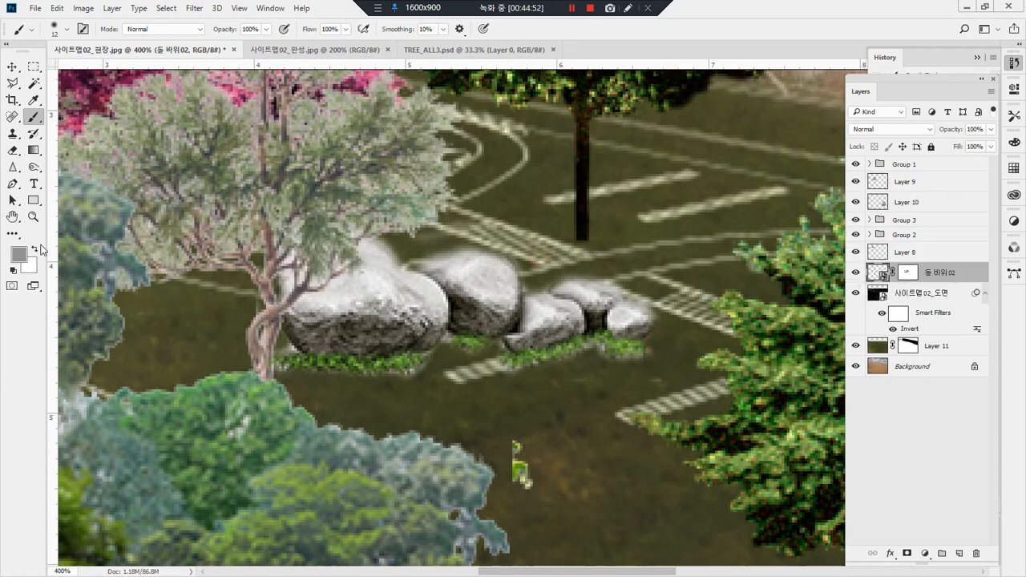
double_click(33, 217)
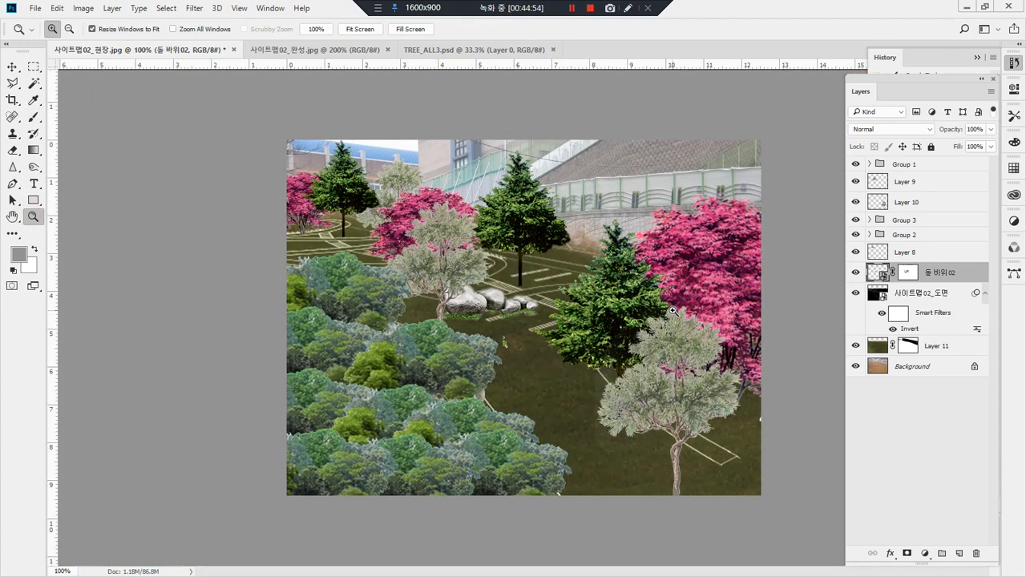
key(ctrl+t)
drag(431, 279, 470, 293)
key(Return)
Step: Copy the rocks beneath the rear conifer and, enlarged, at the foreground tree's base, with the foreground copy's layer directly above Layer 9
key(v)
drag(529, 312, 645, 440)
key(ctrl+t)
key(Return)
drag(930, 274, 949, 172)
drag(724, 478, 721, 497)
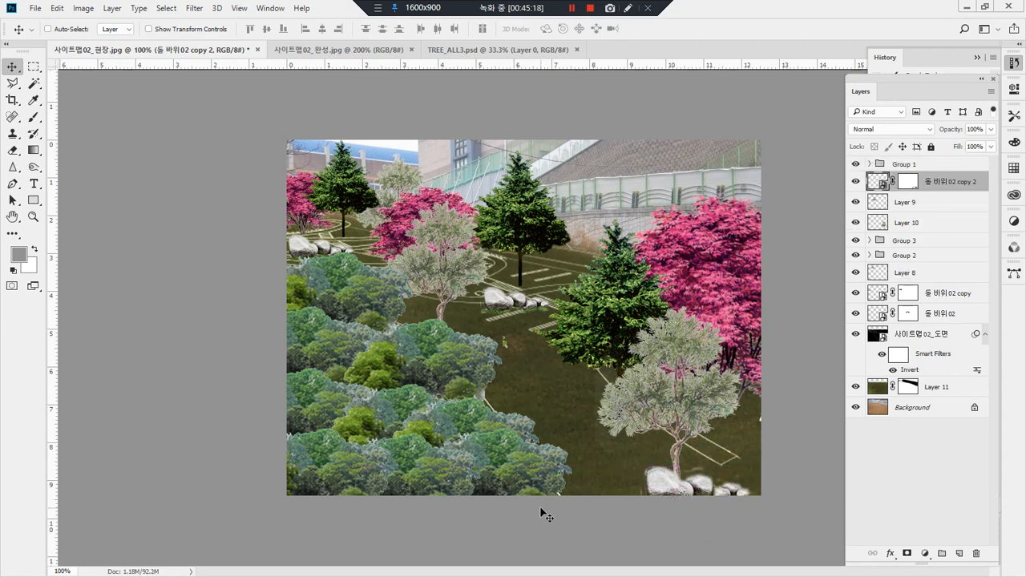